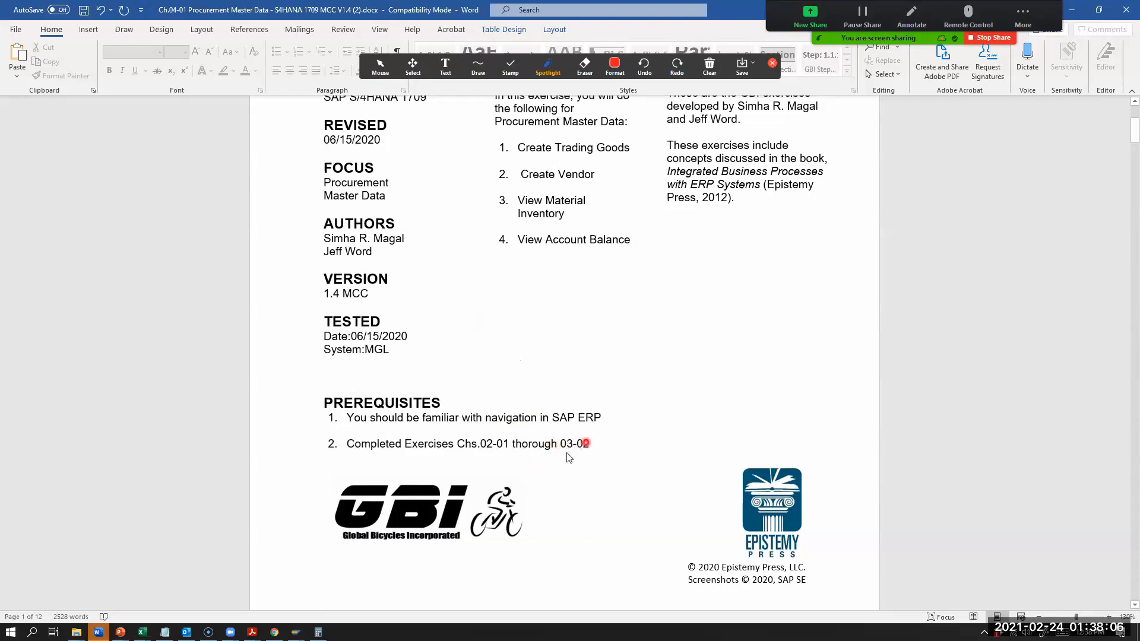
# Step: Enter EPAD1098 as your trading goods code for Elbow Pad in the Section 1.1 table
pyautogui.scroll(-7, 534, 478)
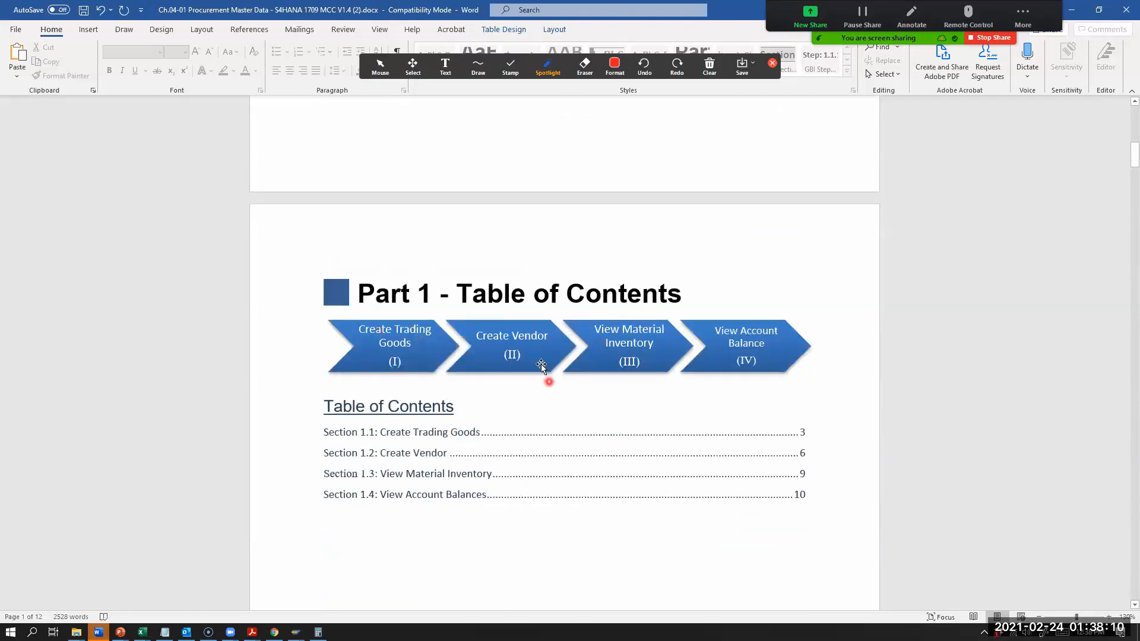
pyautogui.scroll(-2, 629, 340)
pyautogui.scroll(-10, 593, 437)
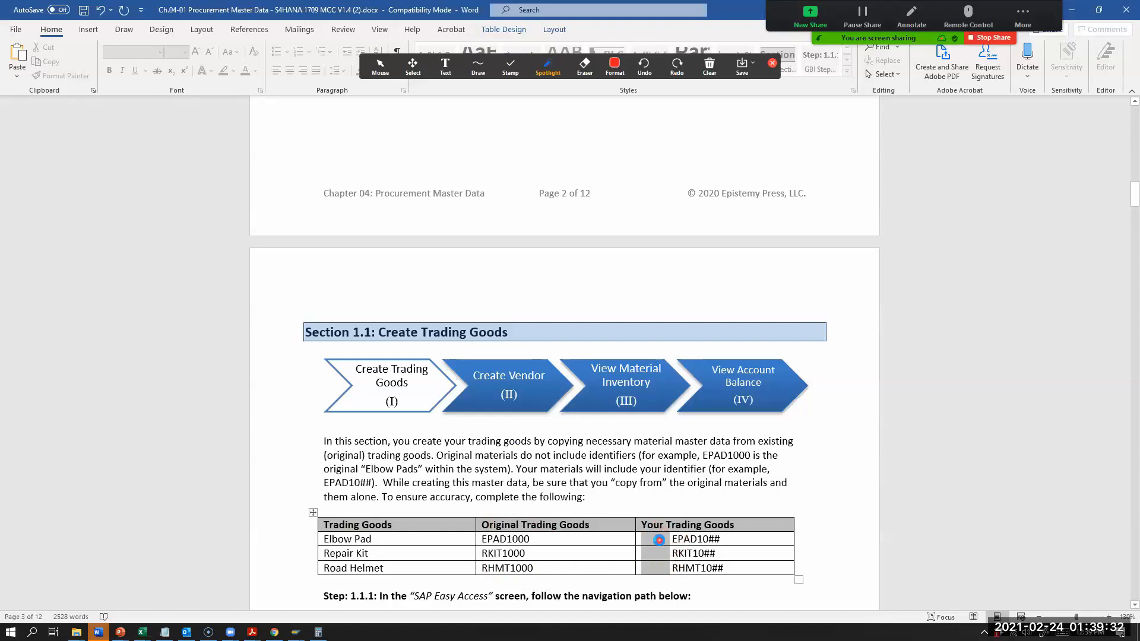
pyautogui.click(656, 540)
pyautogui.write('EPAD109')
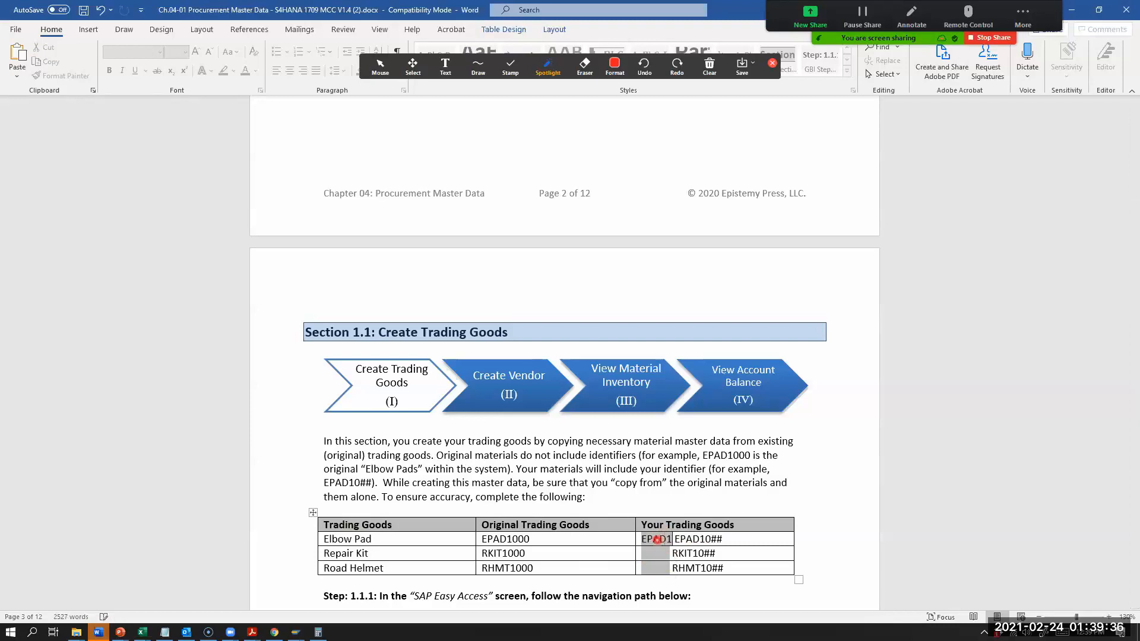
pyautogui.write('8')
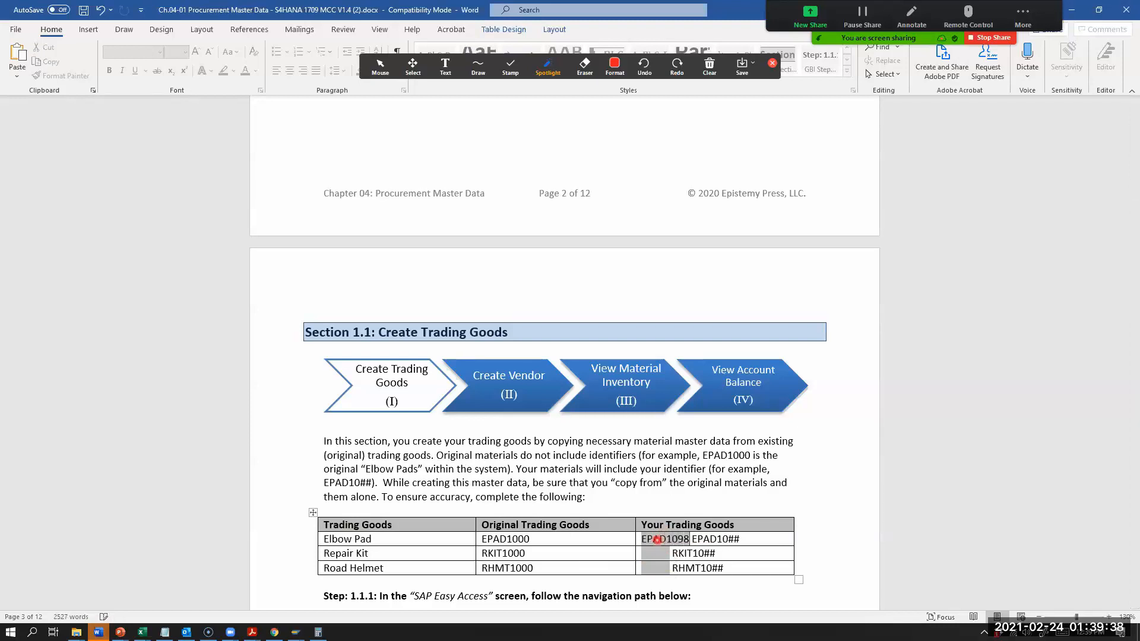
# Step: Enter your trading goods codes RKIT1098 for Repair Kit and RHMT1098 for Road Helmet in the Section 1.1 table
pyautogui.scroll(-1, 676, 474)
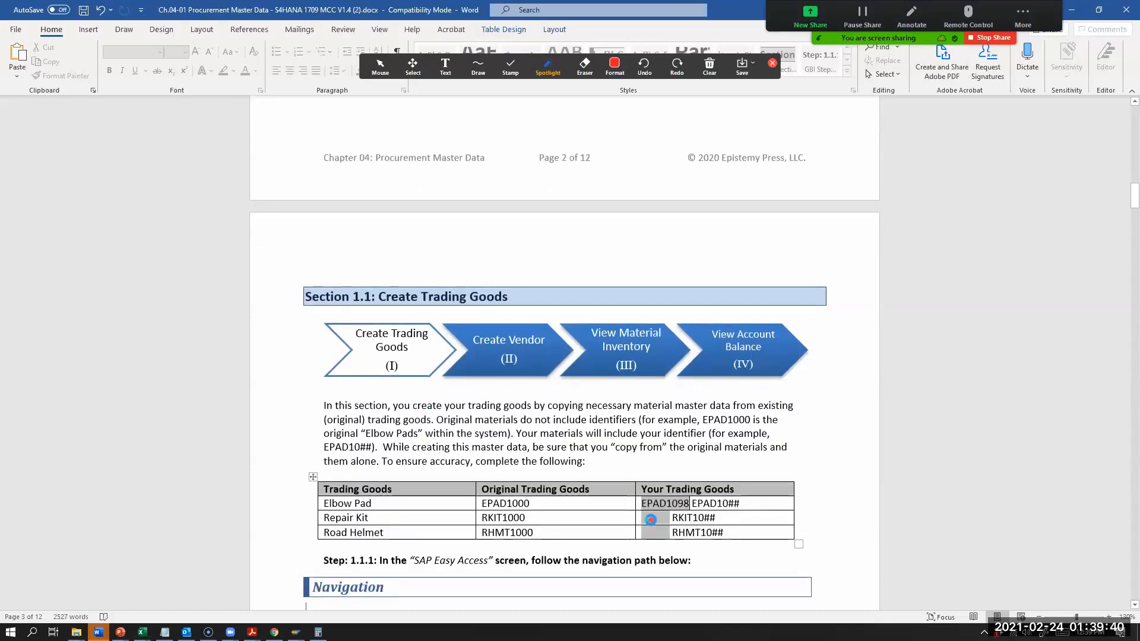
pyautogui.write('EP')
pyautogui.press('BackSpace')
pyautogui.press('BackSpace')
pyautogui.write('RKI ')
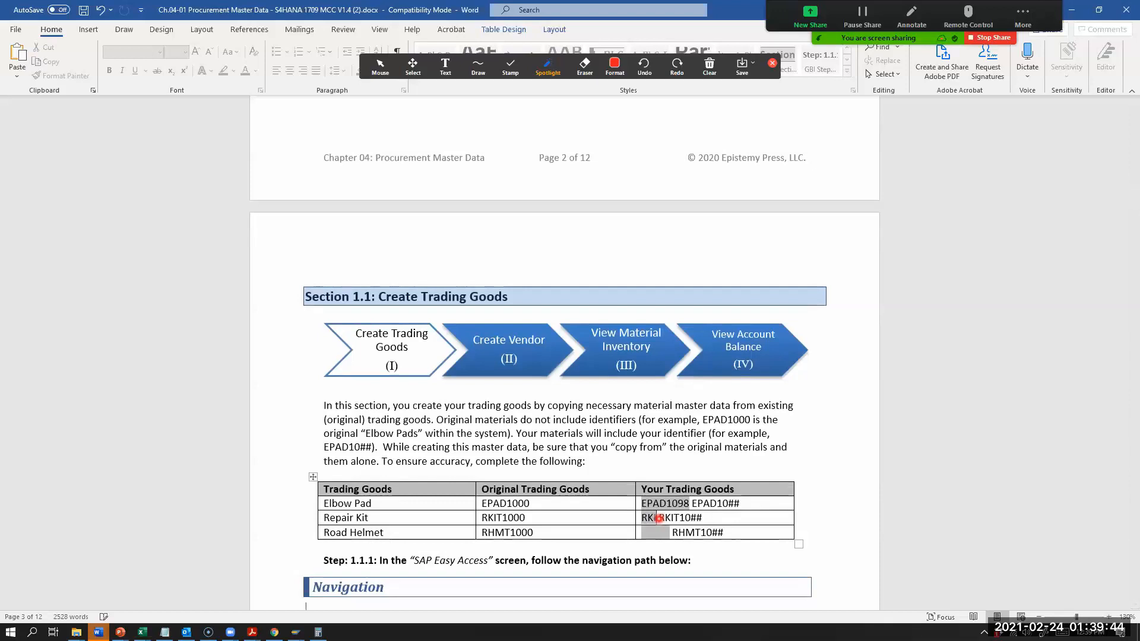
pyautogui.write('T1098')
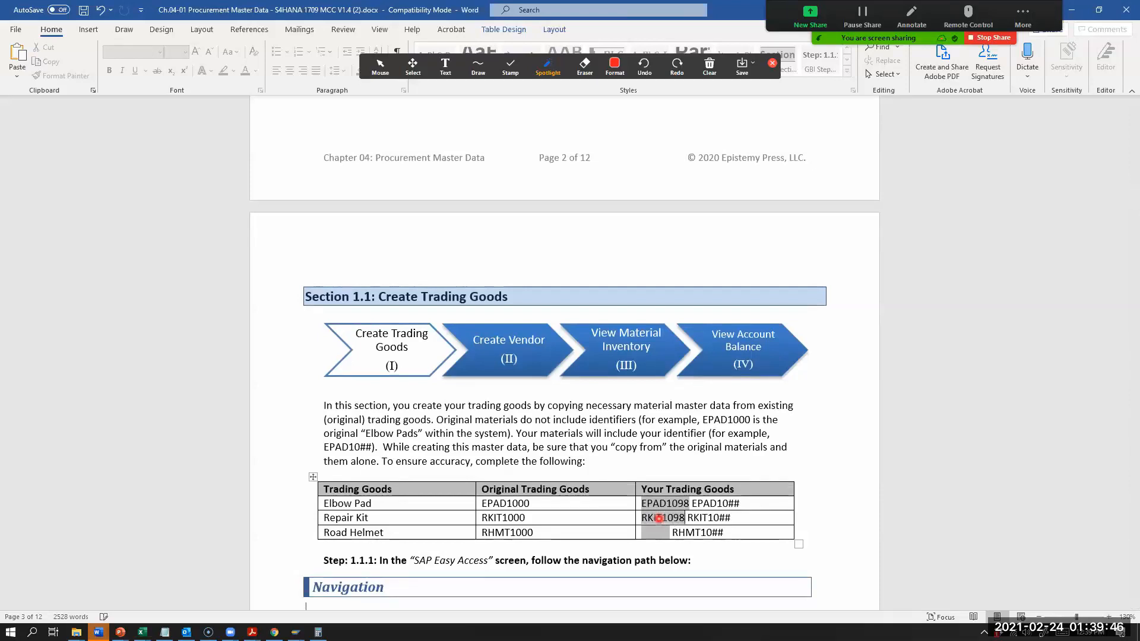
pyautogui.click(651, 536)
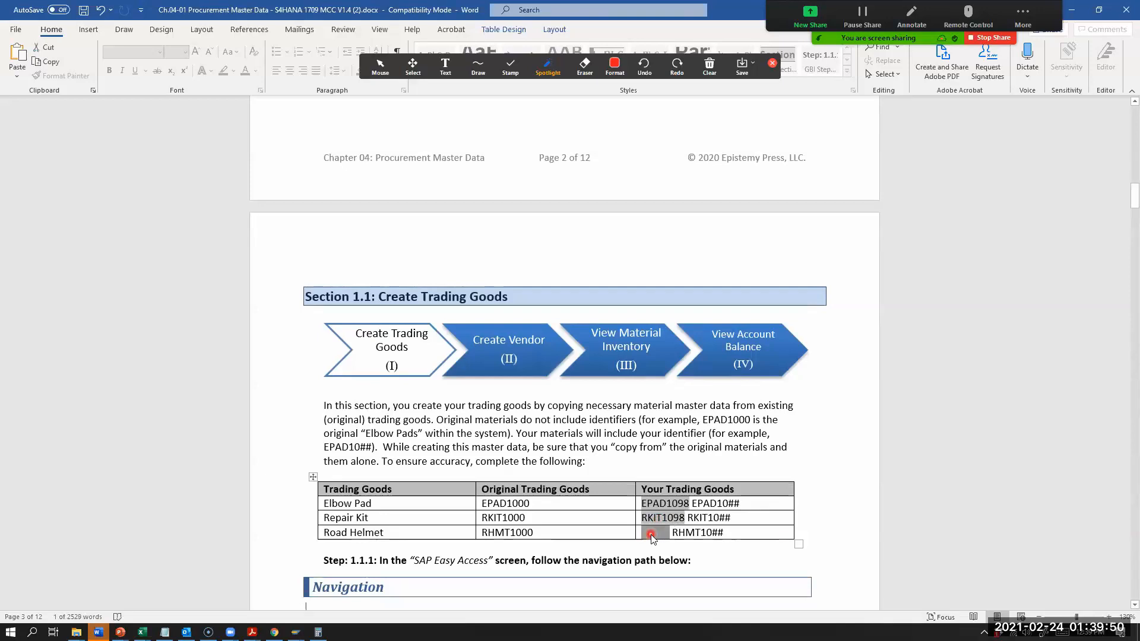
pyautogui.write('RHMT1098')
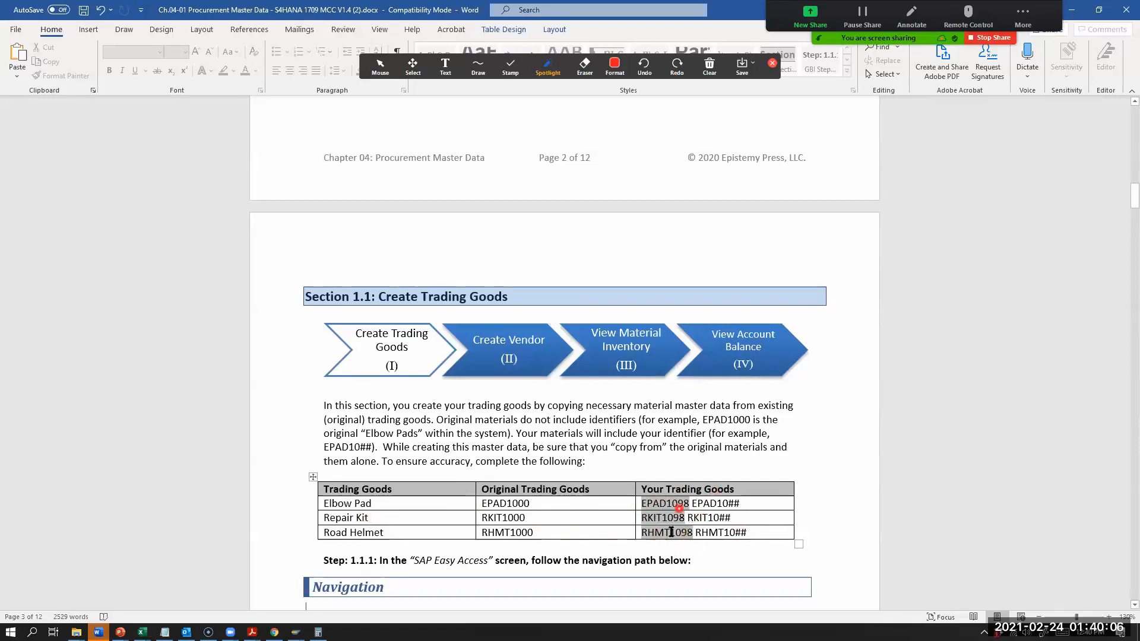
# Step: Restore the Word document to half width beside SAP Easy Access and move the annotation toolbar off the SAP window
pyautogui.scroll(-3, 684, 522)
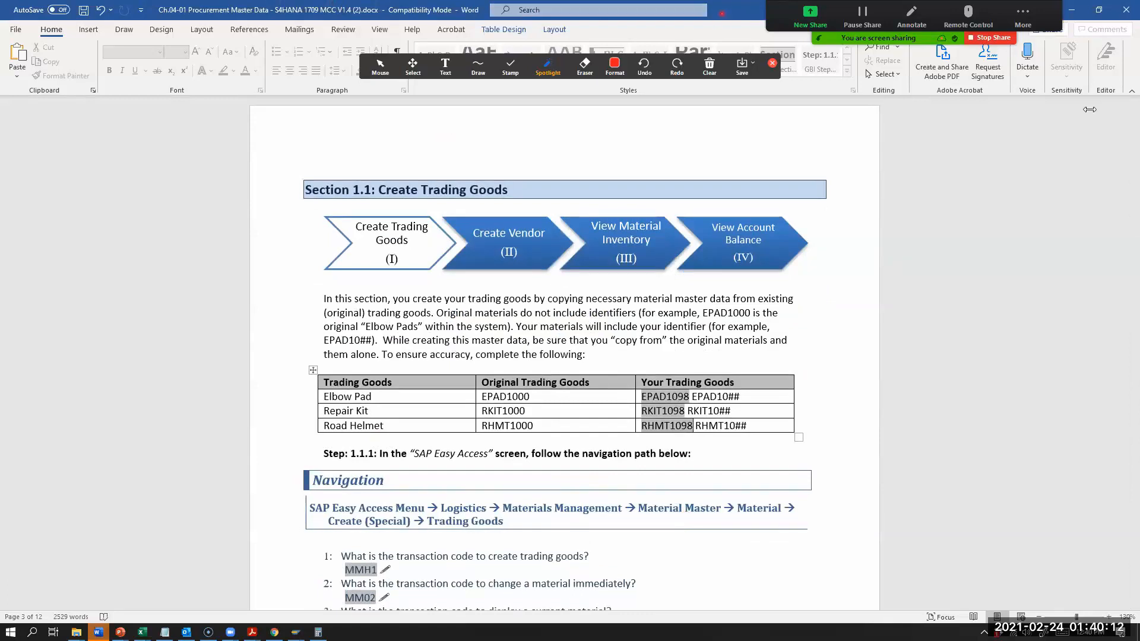
pyautogui.click(1098, 10)
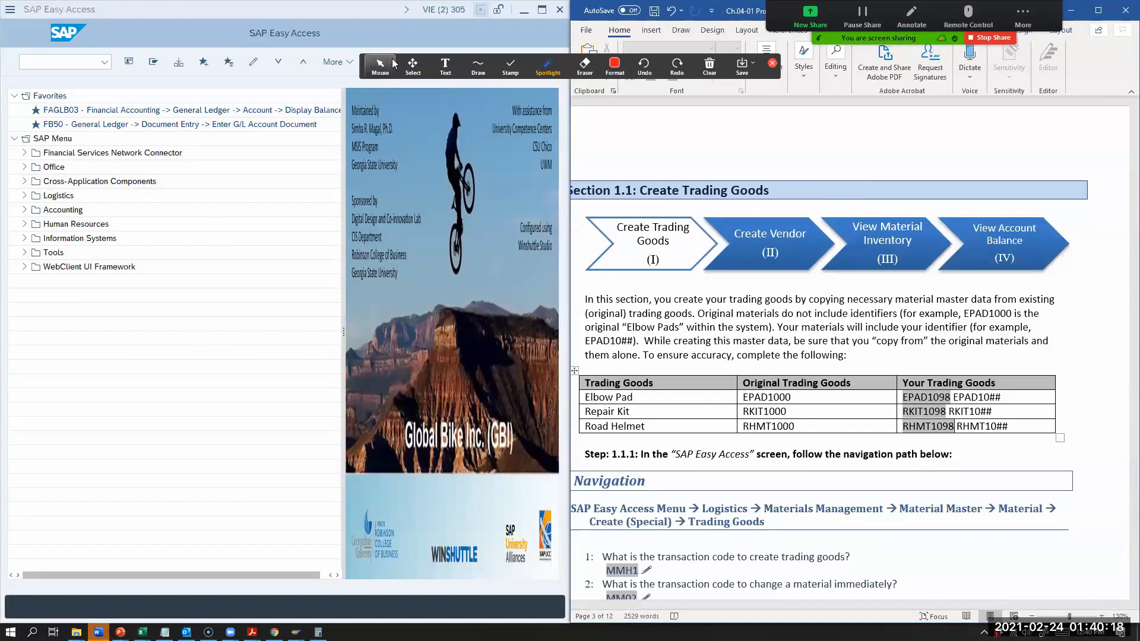
pyautogui.moveTo(513, 66); pyautogui.dragTo(847, 52)
pyautogui.click(526, 227)
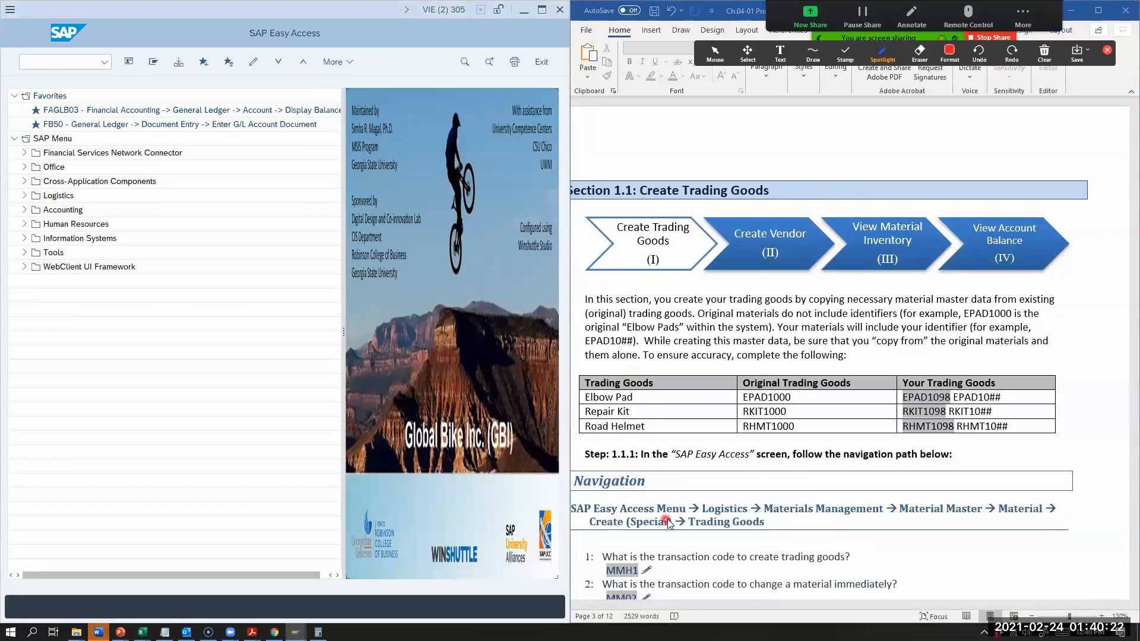
pyautogui.scroll(-1, 664, 504)
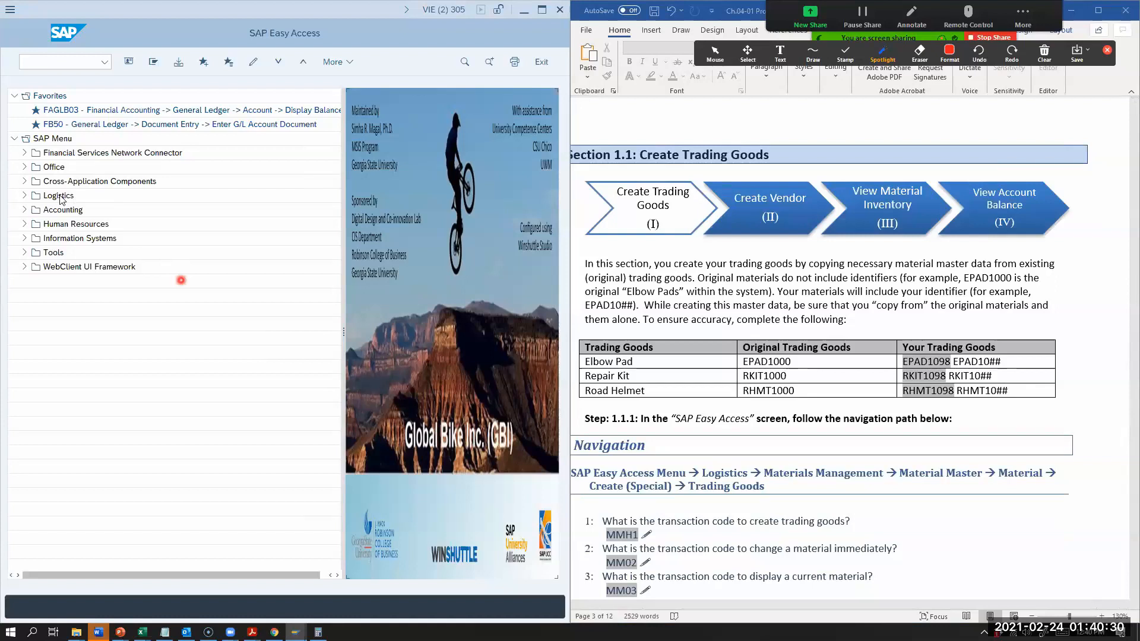
# Step: Expand the SAP Menu path Logistics, Materials Management, Material Master, Material, Create (Special)
pyautogui.click(24, 195)
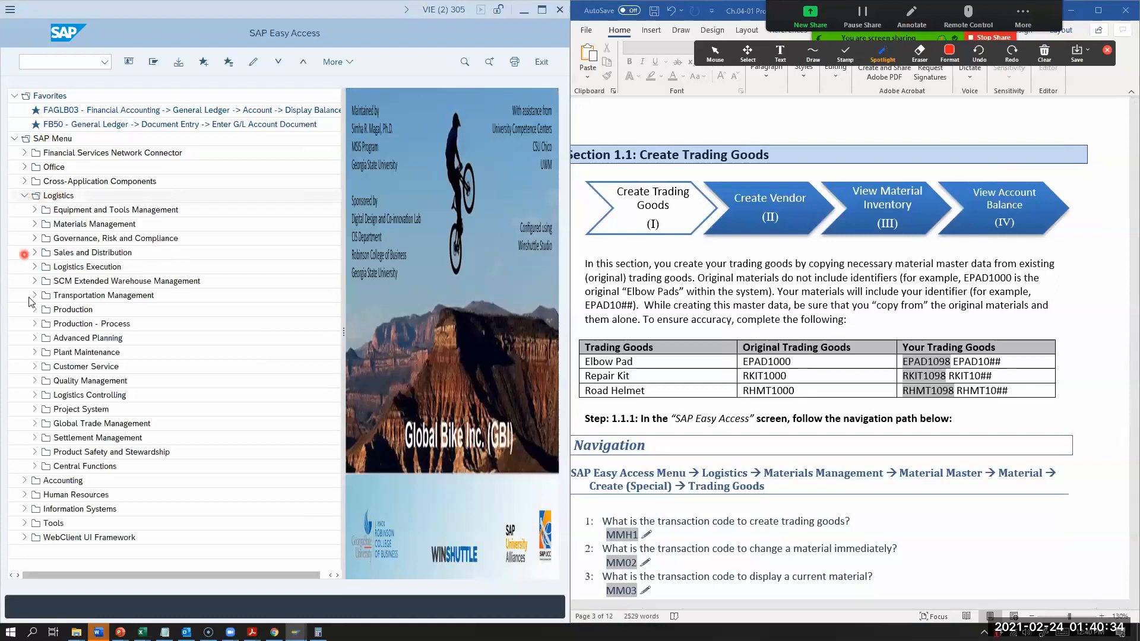
pyautogui.click(34, 224)
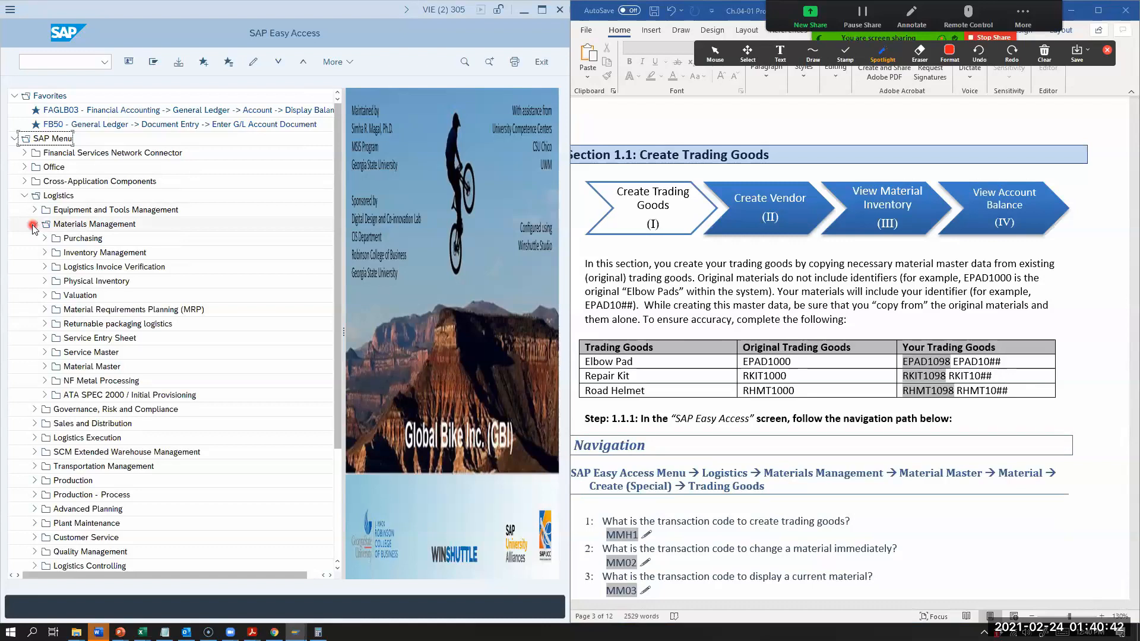
pyautogui.click(43, 367)
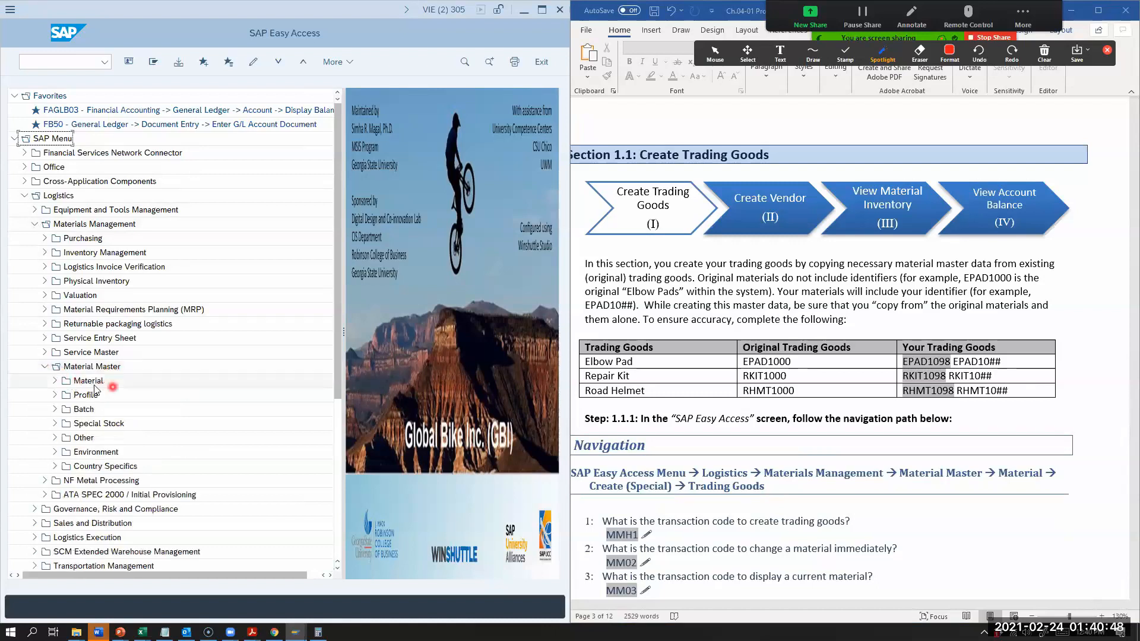
pyautogui.click(55, 381)
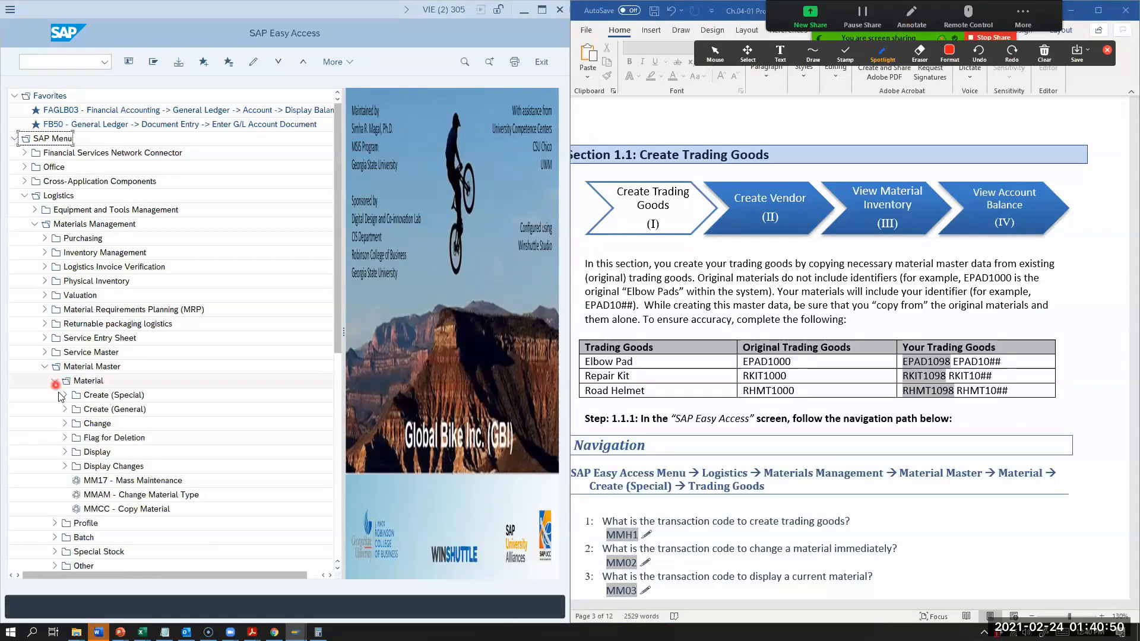
pyautogui.click(136, 396)
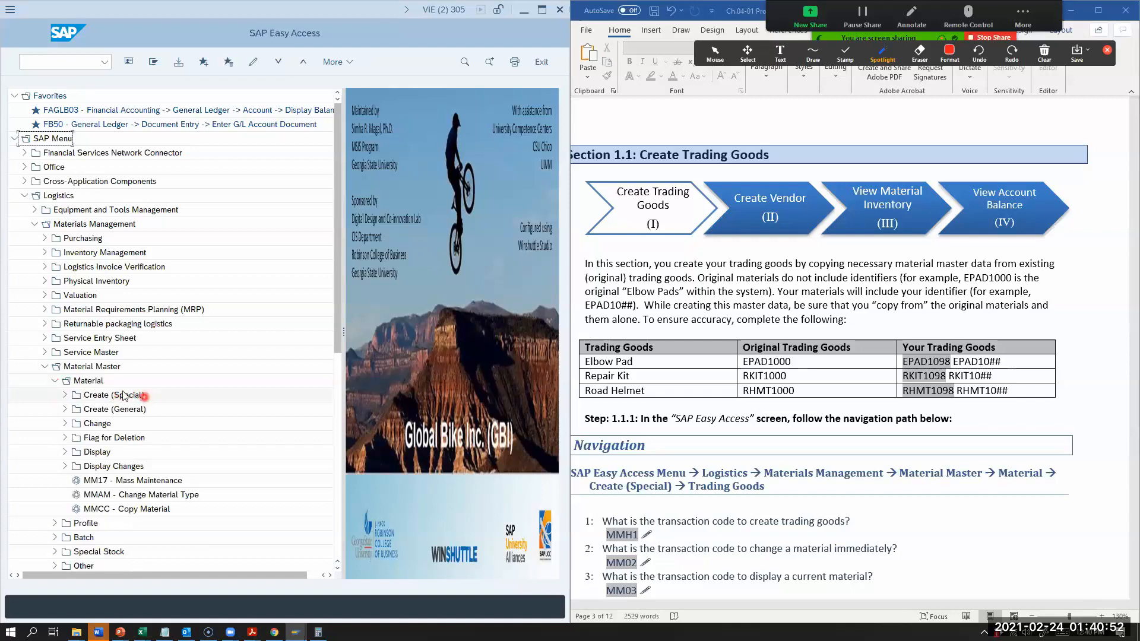
pyautogui.click(65, 395)
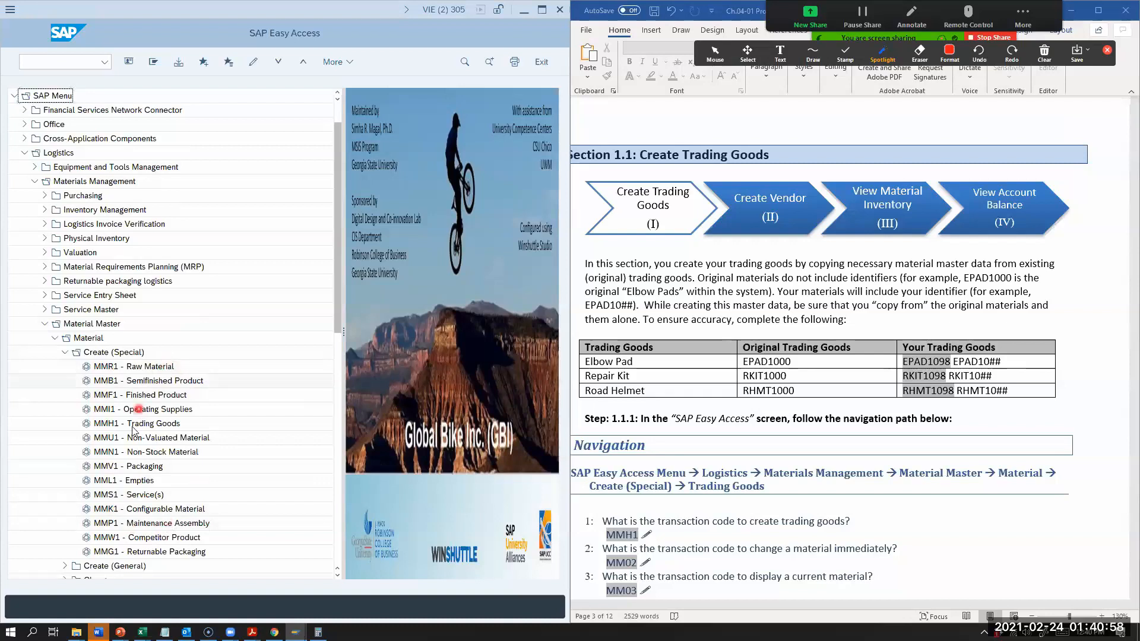
# Step: Expand the Create (General), Change and Display folders under Material to examine their transaction codes
pyautogui.scroll(-1, 169, 380)
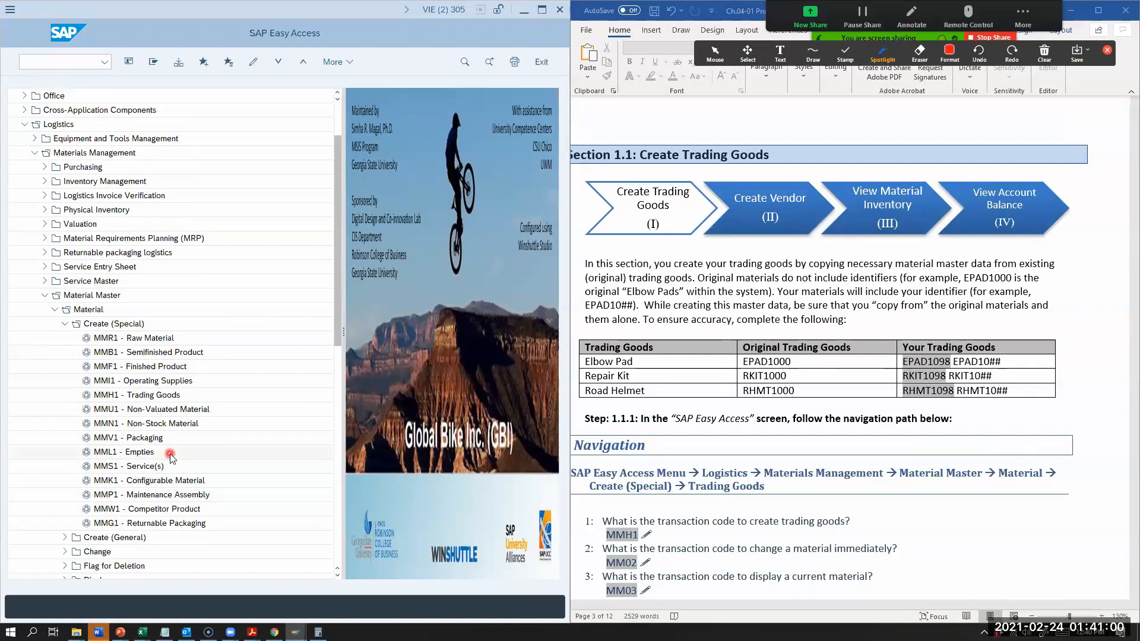
pyautogui.click(65, 537)
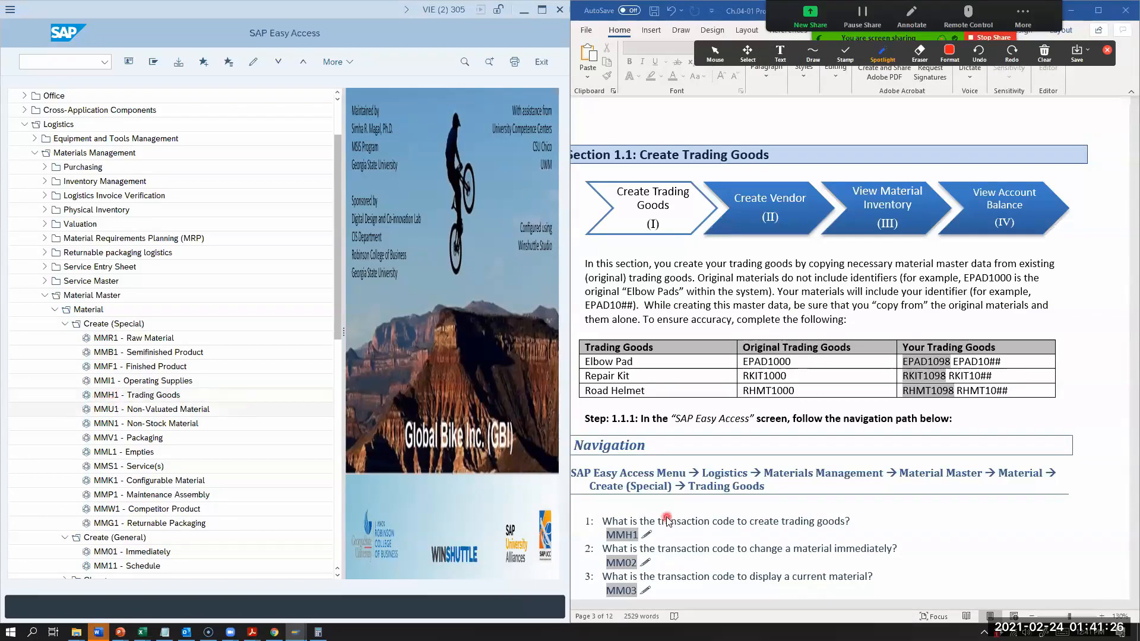
pyautogui.scroll(-1, 667, 520)
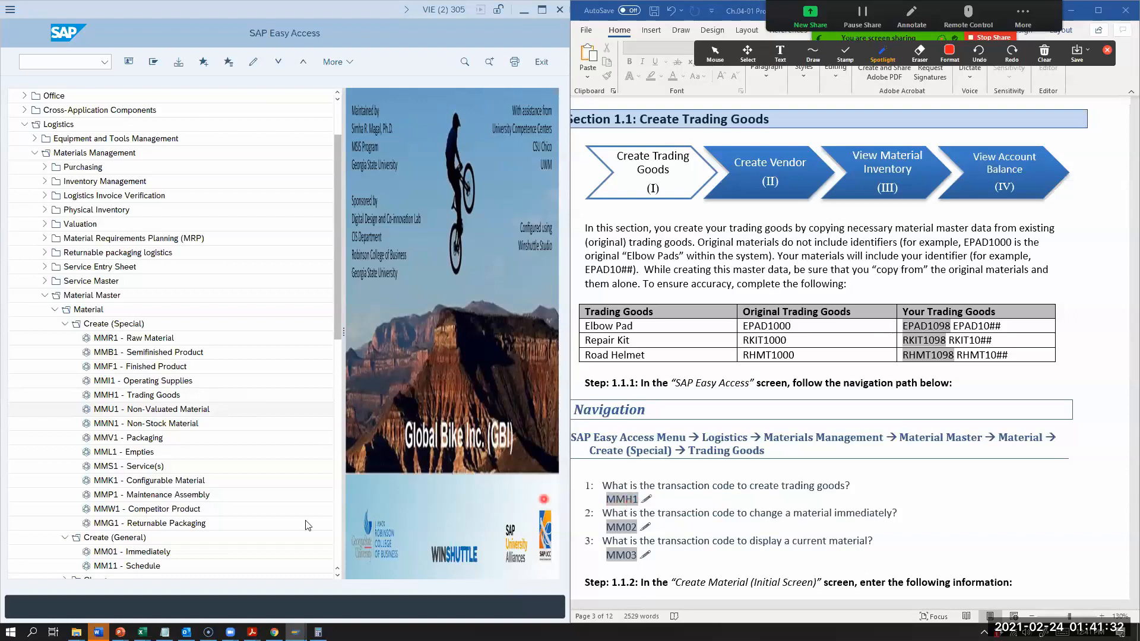
pyautogui.scroll(-1, 67, 512)
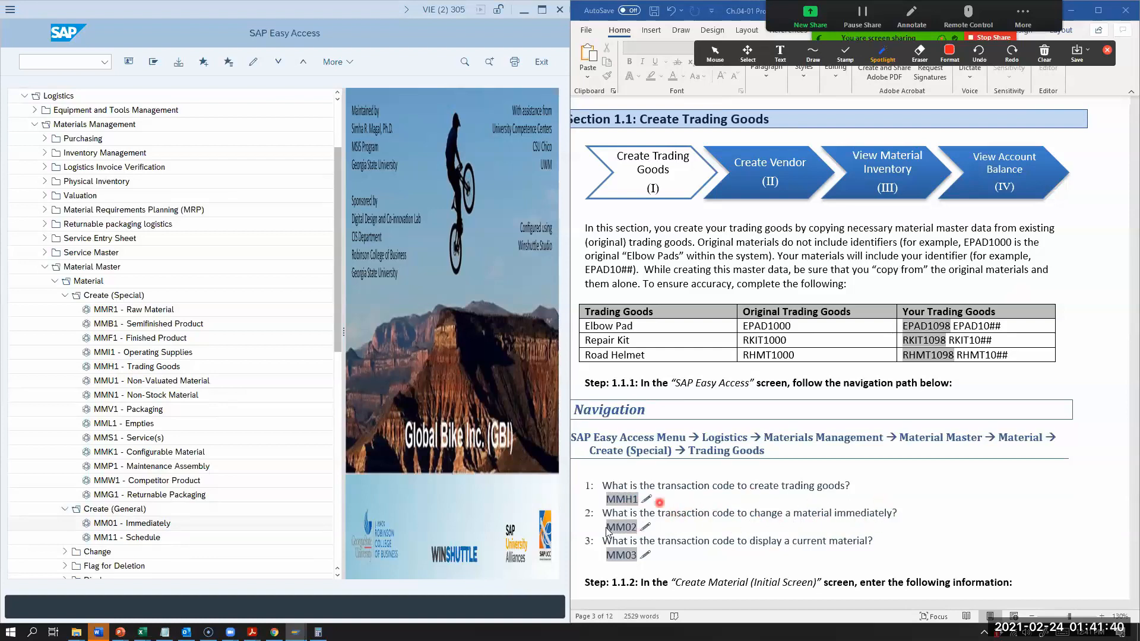
pyautogui.scroll(-1, 81, 525)
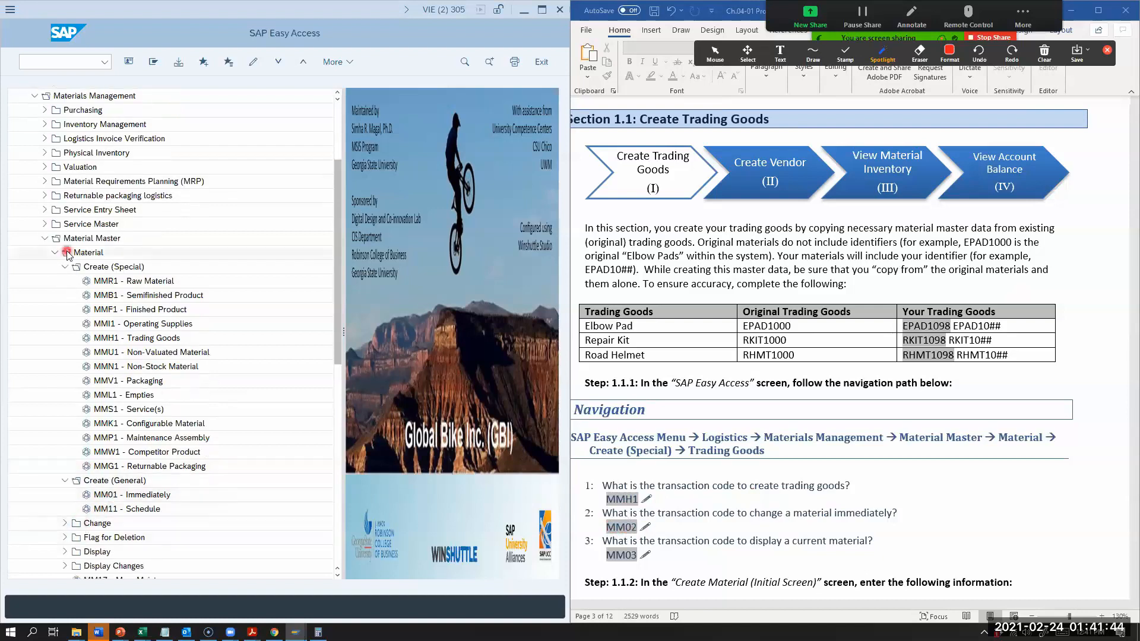
pyautogui.scroll(-1, 74, 522)
pyautogui.scroll(-1, 73, 522)
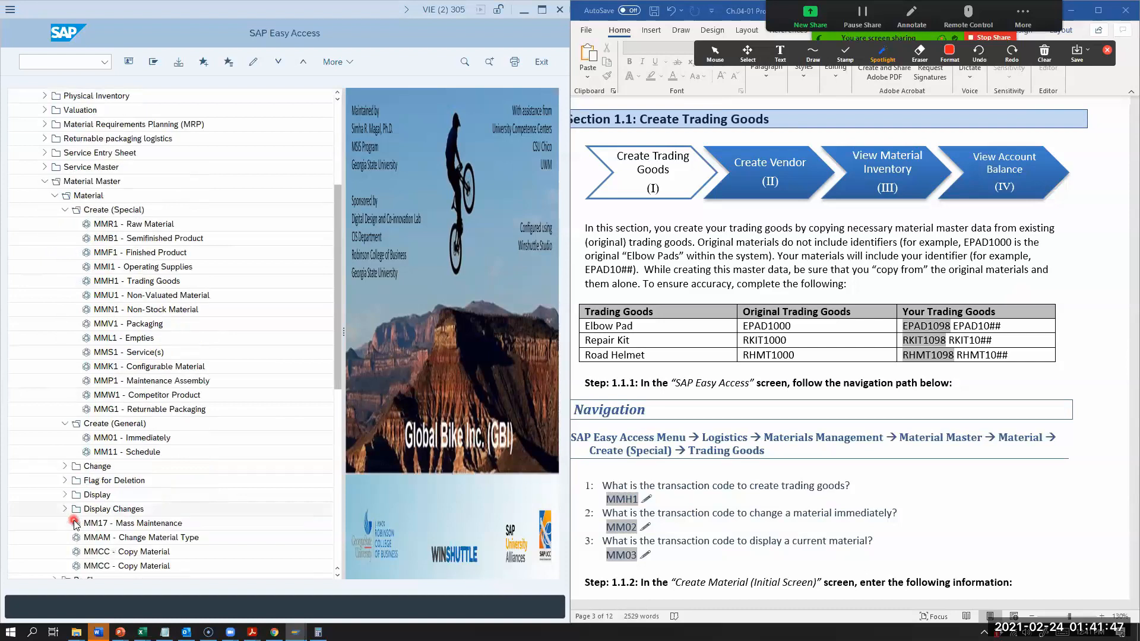
pyautogui.click(65, 466)
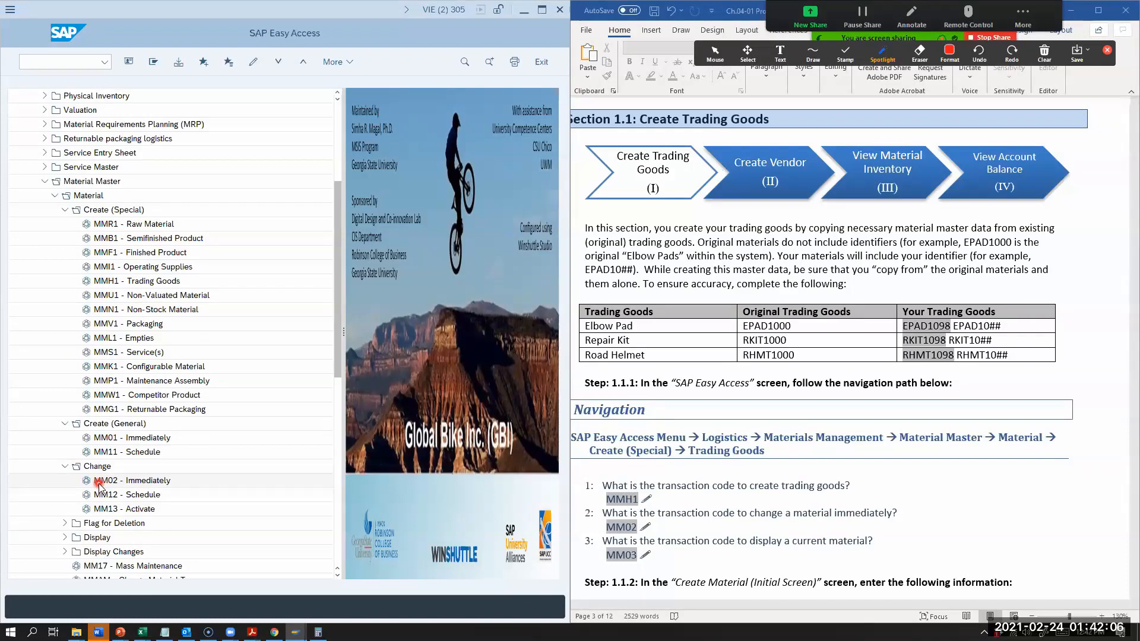
pyautogui.click(66, 538)
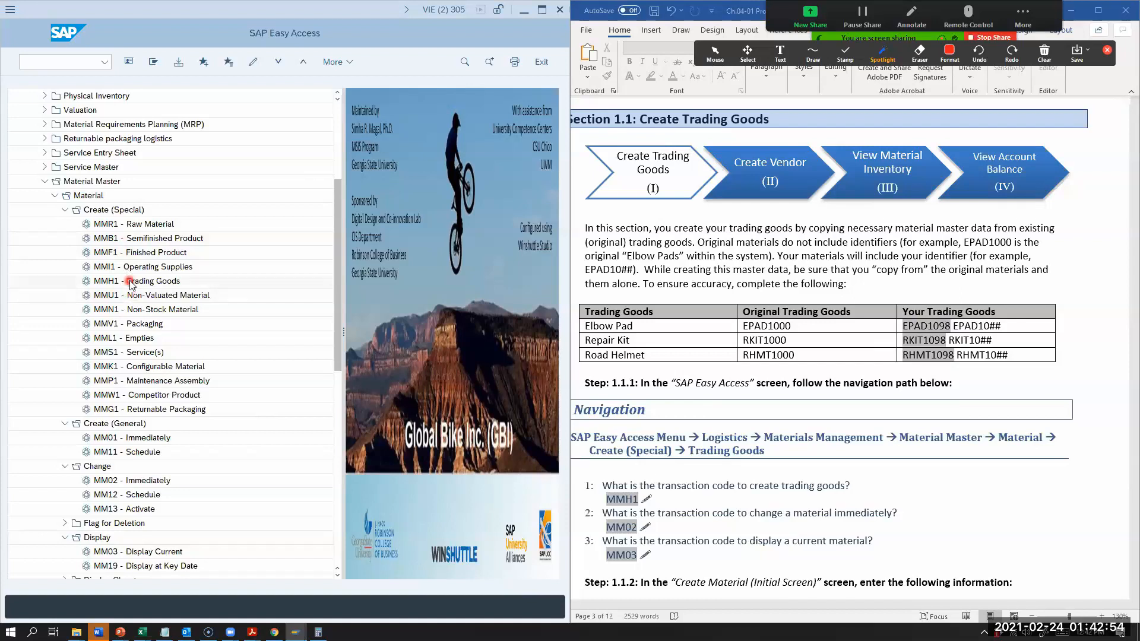
# Step: Start the MMH1 - Trading Goods transaction and review the Step 1.1.2 data values in the exercise document
pyautogui.doubleClick(131, 283)
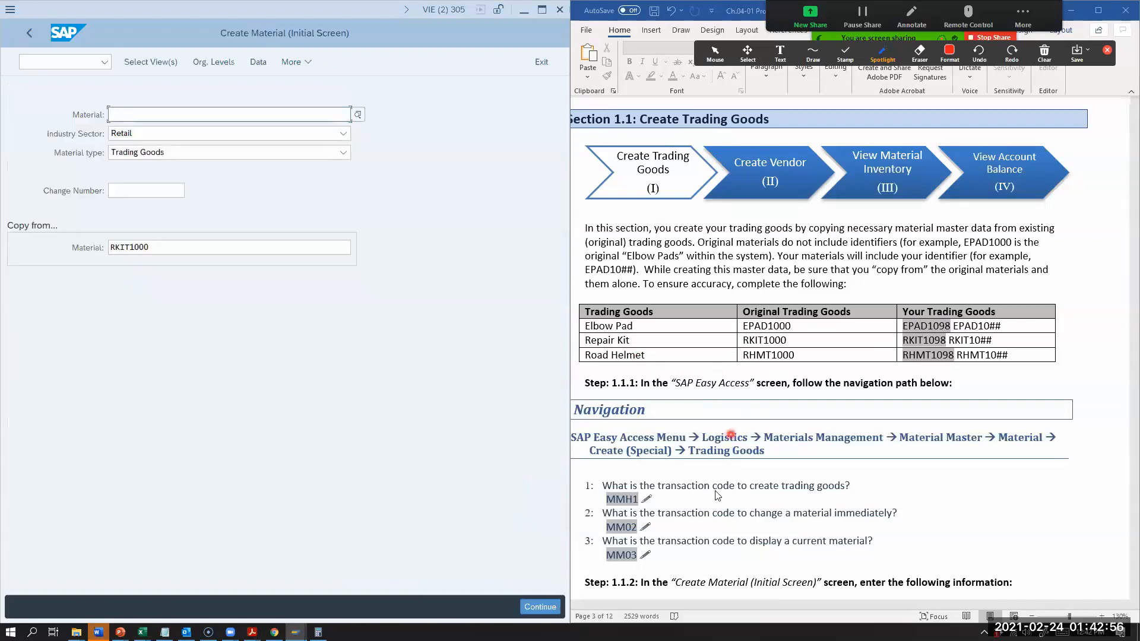
pyautogui.scroll(-2, 714, 506)
pyautogui.scroll(-2, 713, 505)
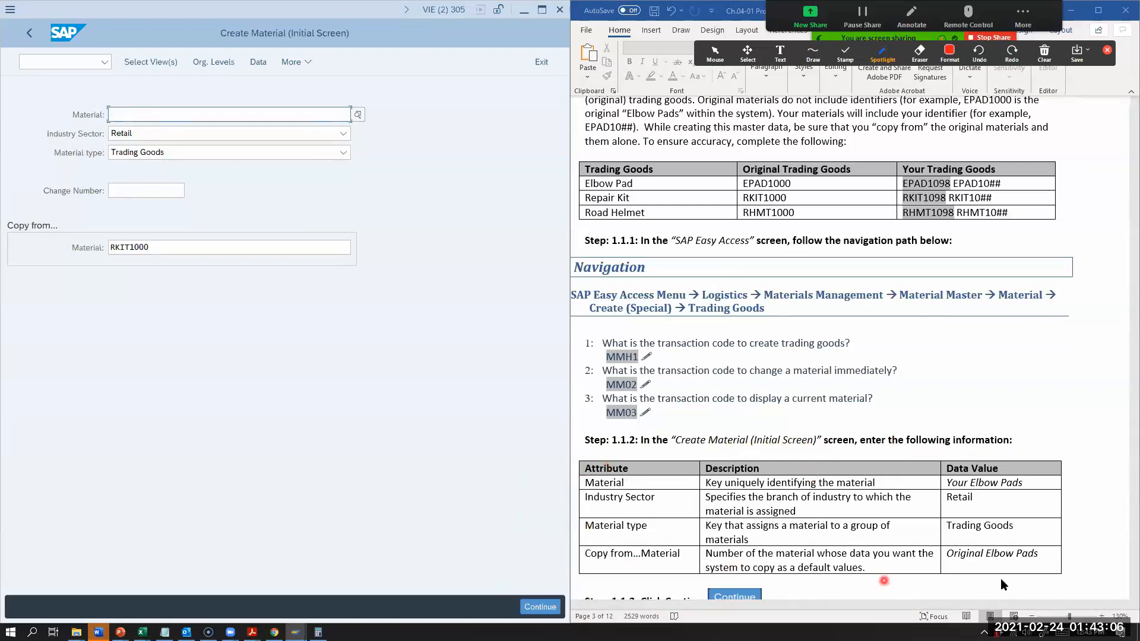
pyautogui.scroll(-2, 641, 460)
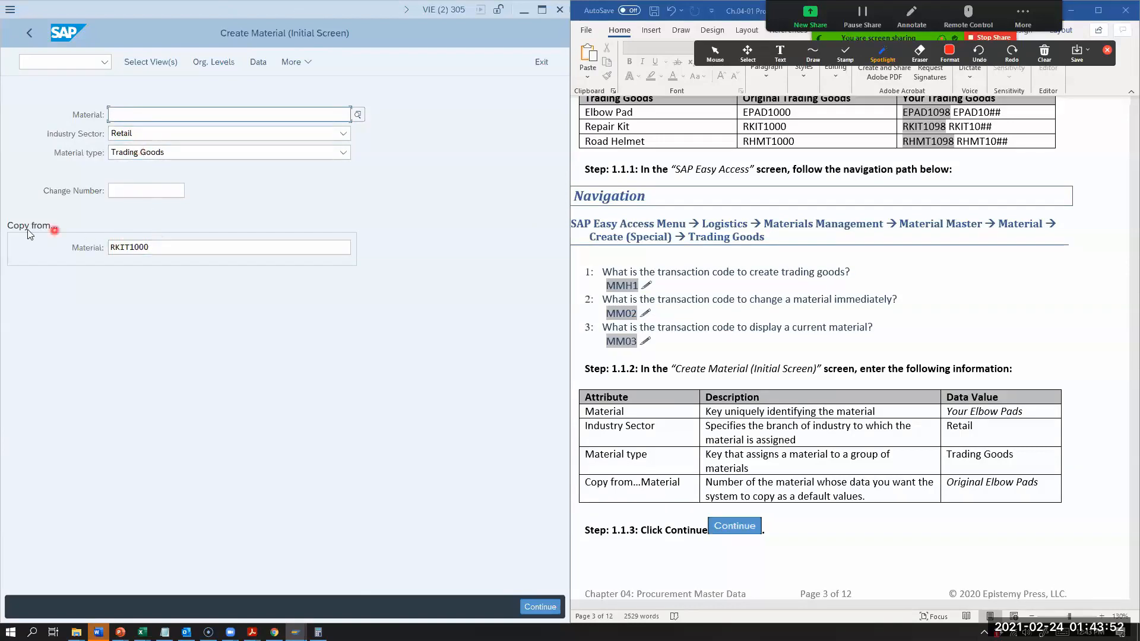
# Step: Clear the RKIT1000 entry from the Copy from Material field
pyautogui.click(165, 249)
pyautogui.press('BackSpace')
pyautogui.press('BackSpace')
pyautogui.press('BackSpace')
pyautogui.press('BackSpace')
pyautogui.press('BackSpace')
pyautogui.press('BackSpace')
pyautogui.press('BackSpace')
pyautogui.press('BackSpace')
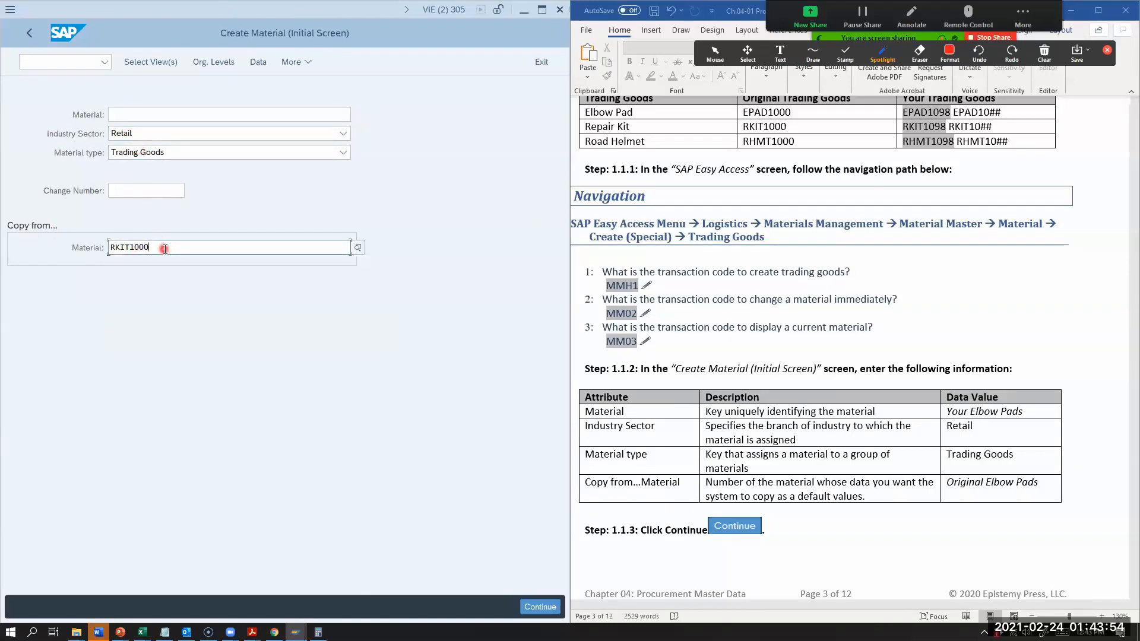
pyautogui.click(118, 270)
pyautogui.moveTo(152, 246); pyautogui.dragTo(97, 249)
pyautogui.press('BackSpace')
# Step: Enter EPAD1098 as the new material on the Create Material initial screen
pyautogui.click(128, 115)
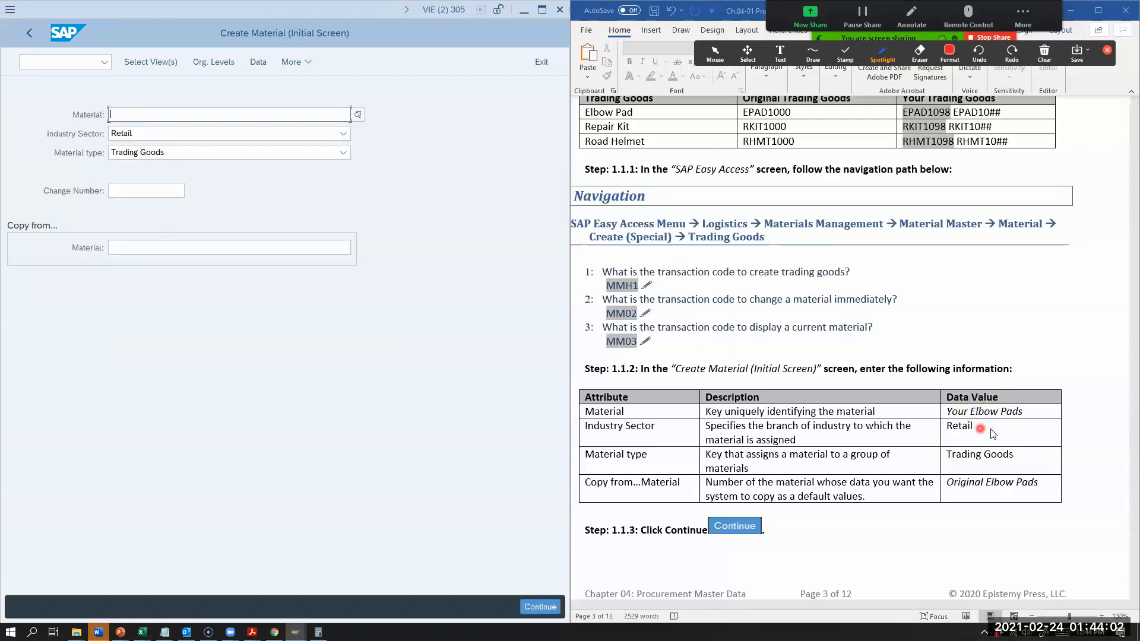
pyautogui.click(171, 115)
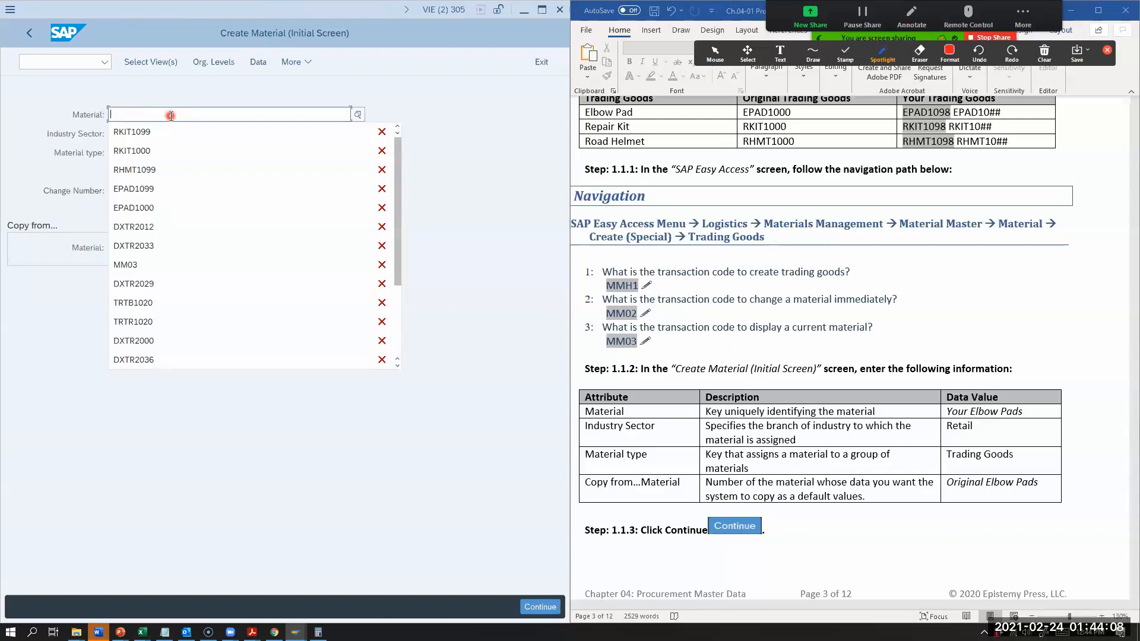
pyautogui.write('EPAD1098')
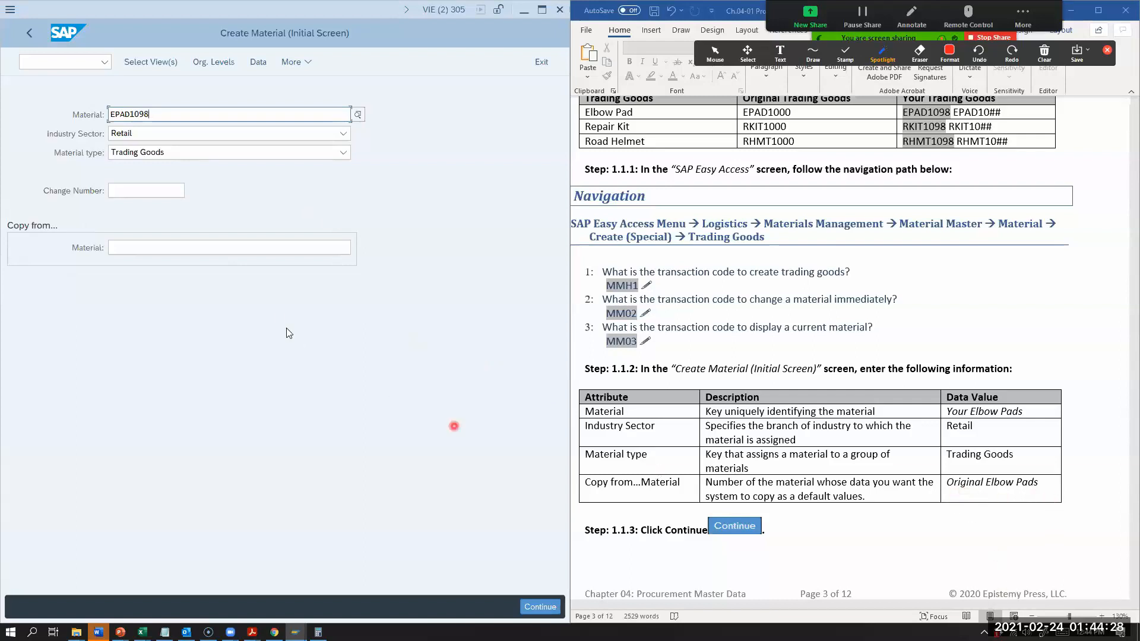
# Step: Enter EPAD1000 as the material to copy from and continue to the view selection
pyautogui.click(206, 245)
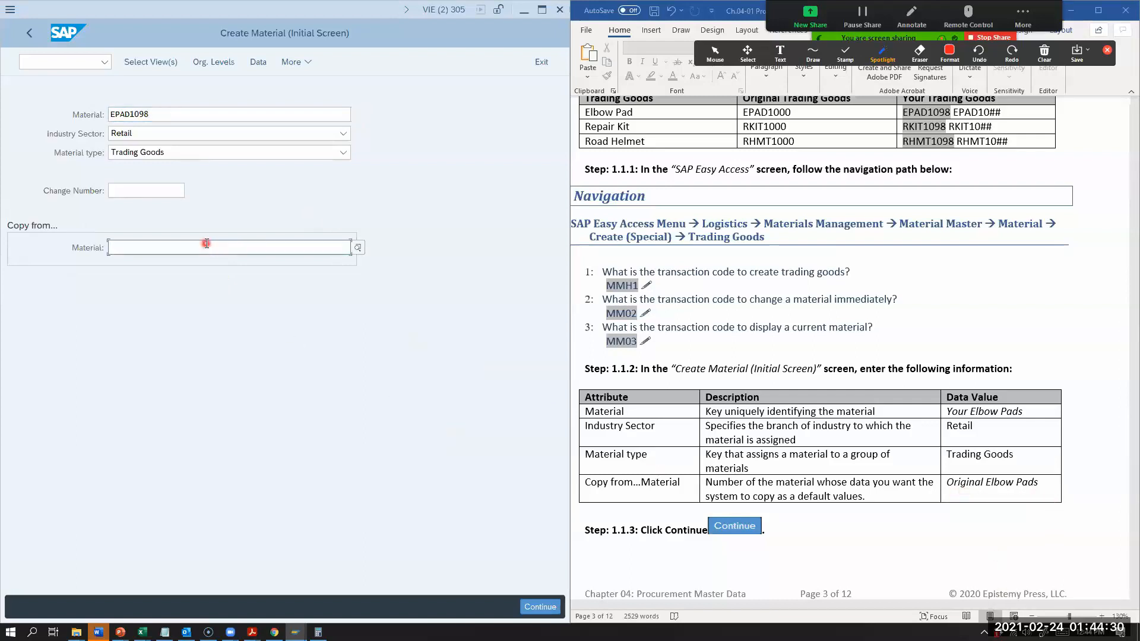
pyautogui.write('epa')
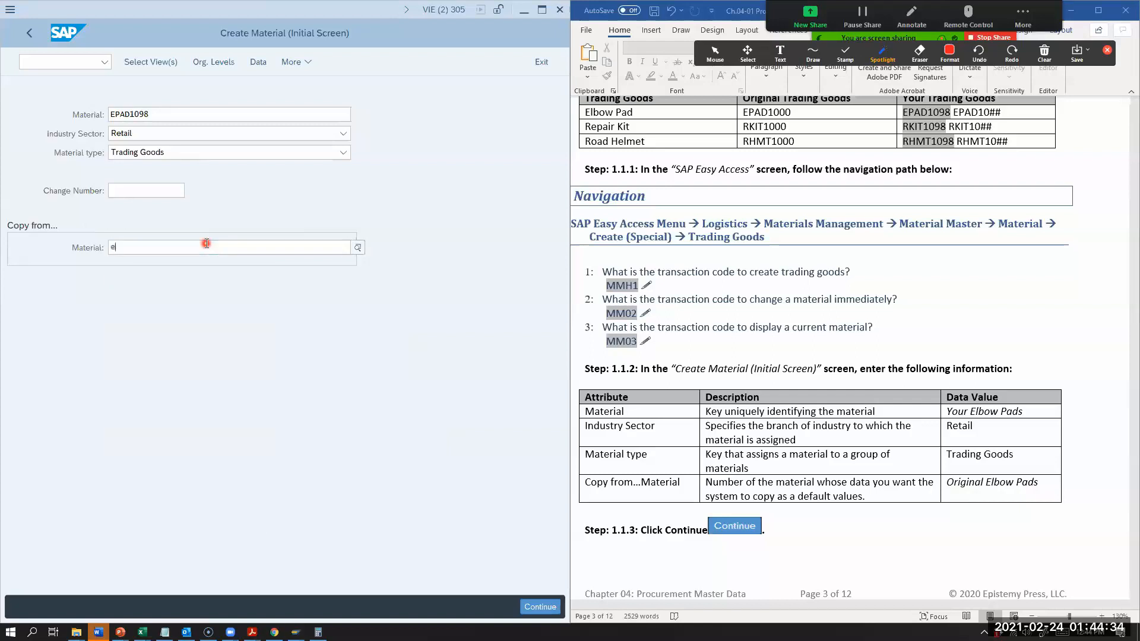
pyautogui.press('BackSpace')
pyautogui.write('EO')
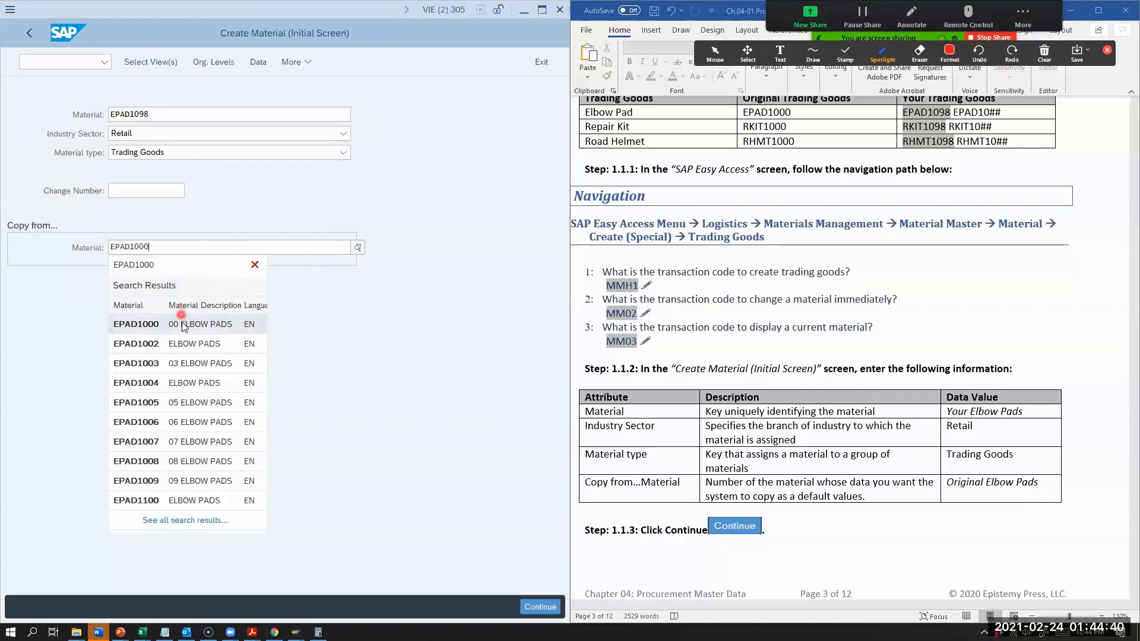
pyautogui.click(181, 324)
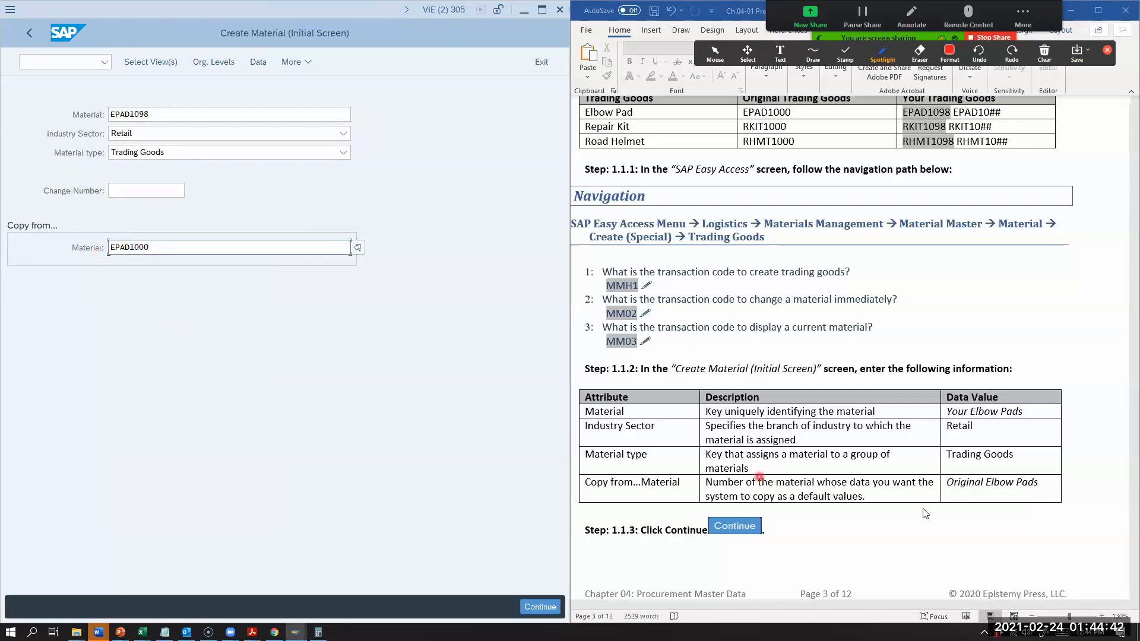
pyautogui.click(535, 607)
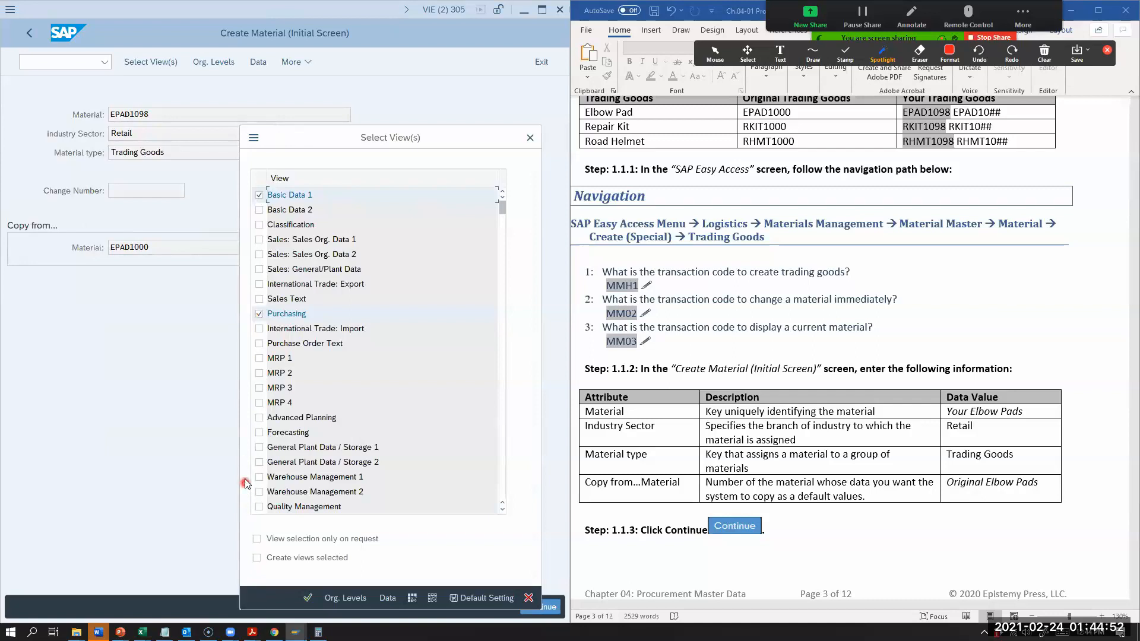
# Step: Deselect all preselected views and select Basic Data 1, Purchasing and Accounting 1 for the material
pyautogui.scroll(-5, 666, 423)
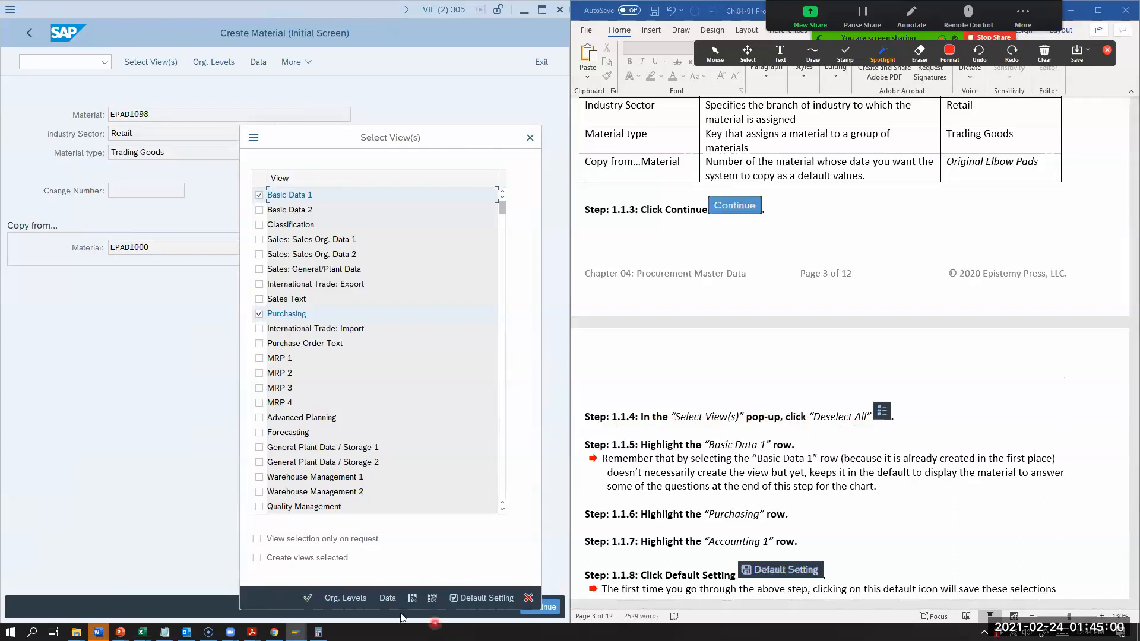
pyautogui.click(435, 602)
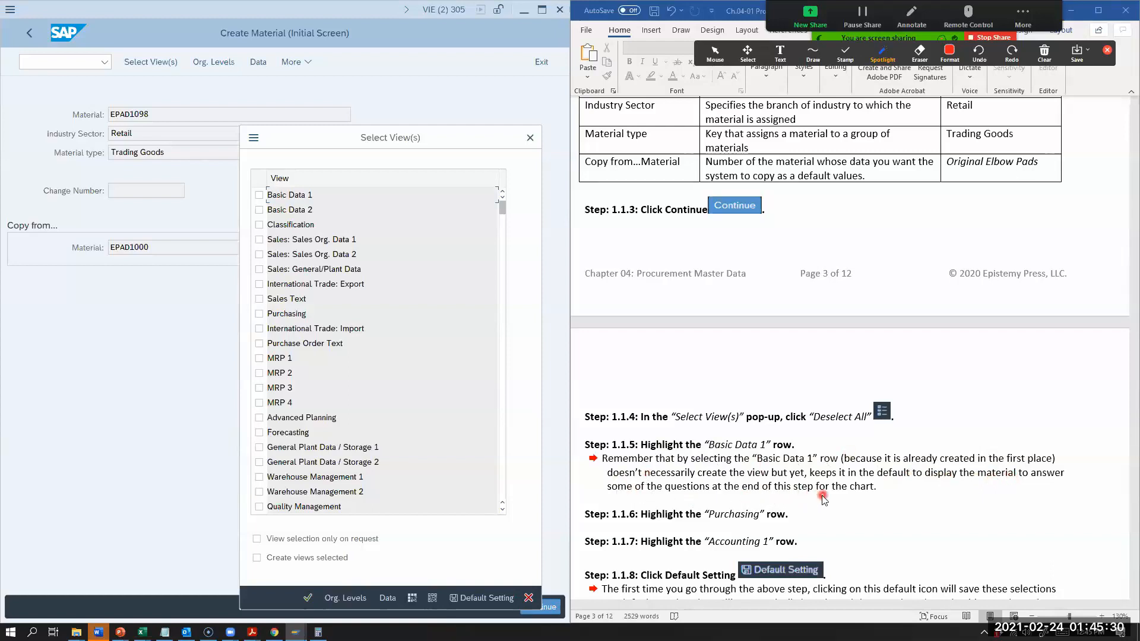
pyautogui.click(259, 195)
pyautogui.click(260, 313)
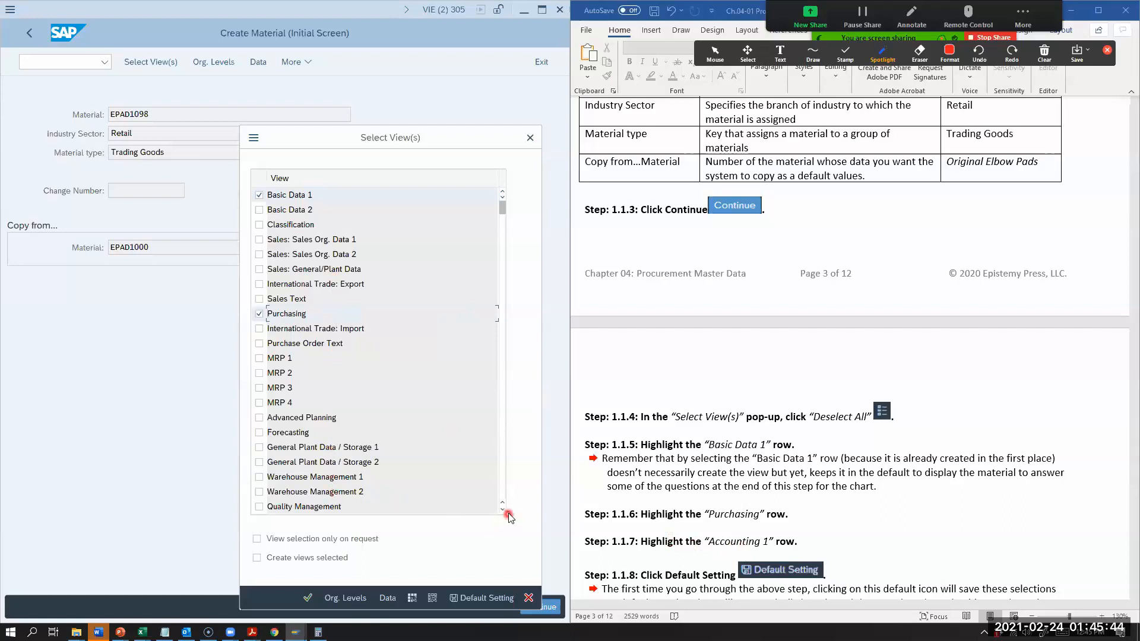
pyautogui.click(503, 511)
pyautogui.click(502, 510)
pyautogui.click(502, 510)
pyautogui.click(502, 510)
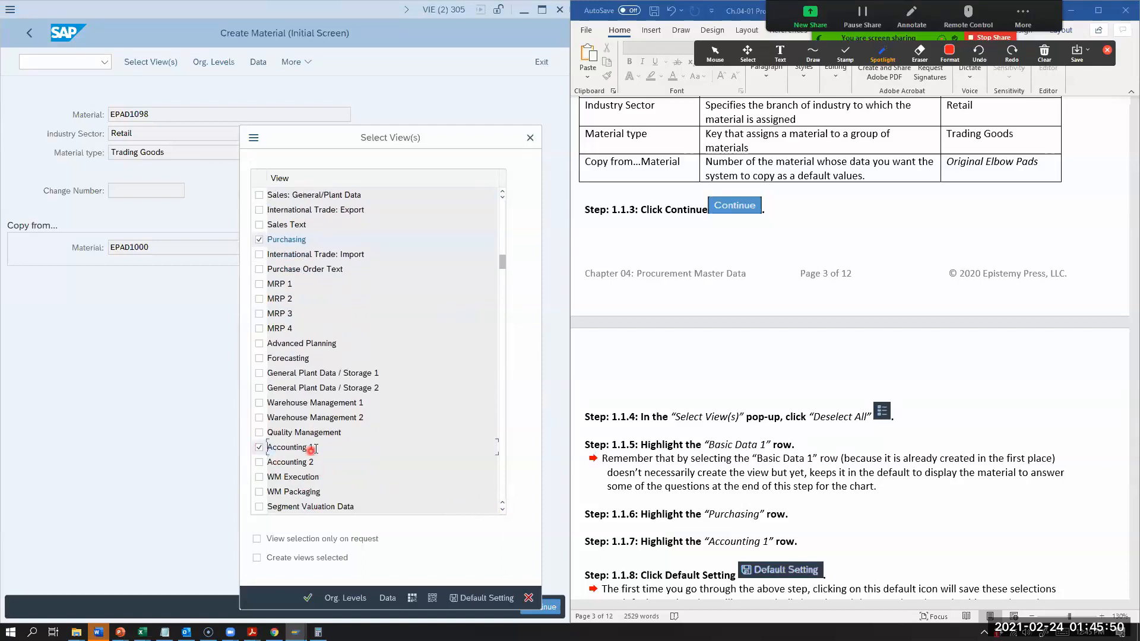
# Step: Check the three selected views and save the view selection as the default setting
pyautogui.scroll(2, 300, 432)
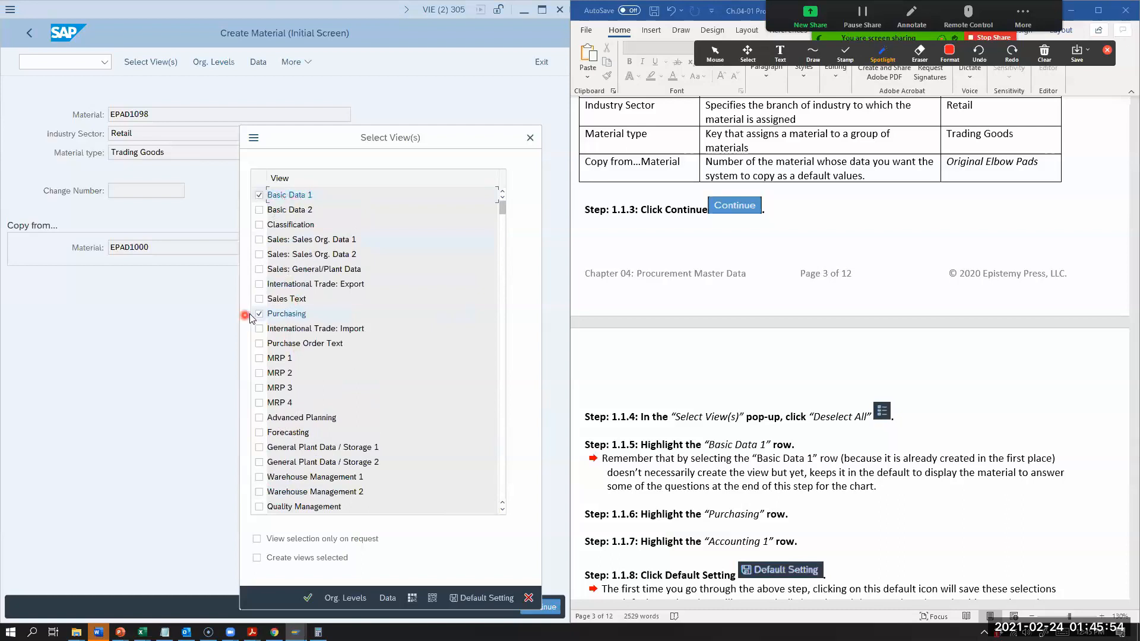
pyautogui.scroll(-2, 282, 356)
pyautogui.scroll(-3, 281, 357)
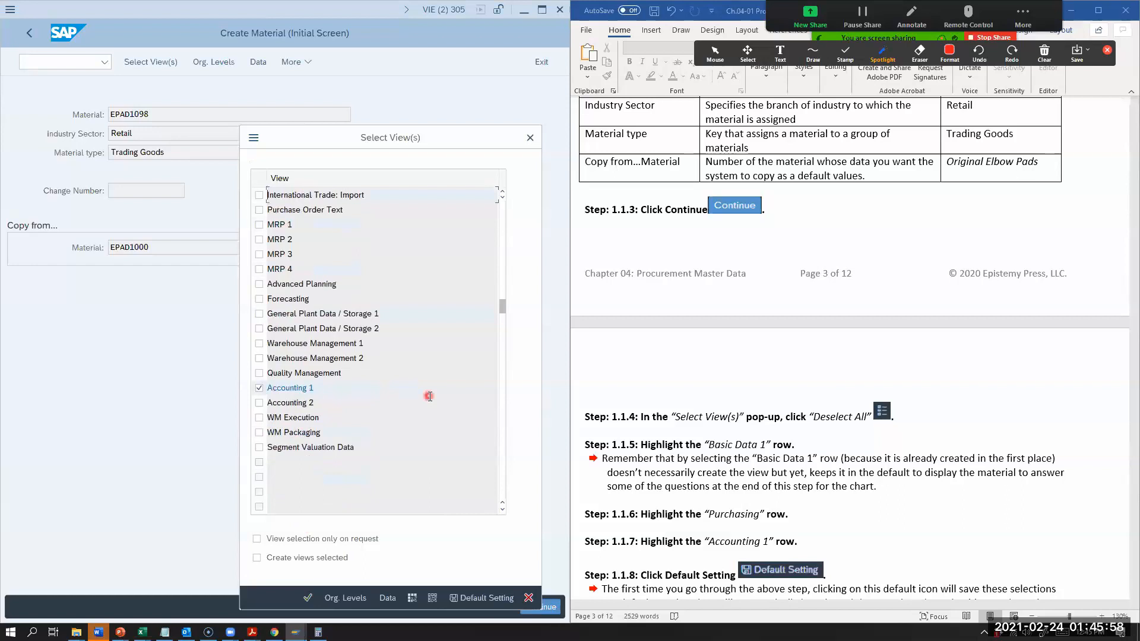
pyautogui.scroll(2, 403, 407)
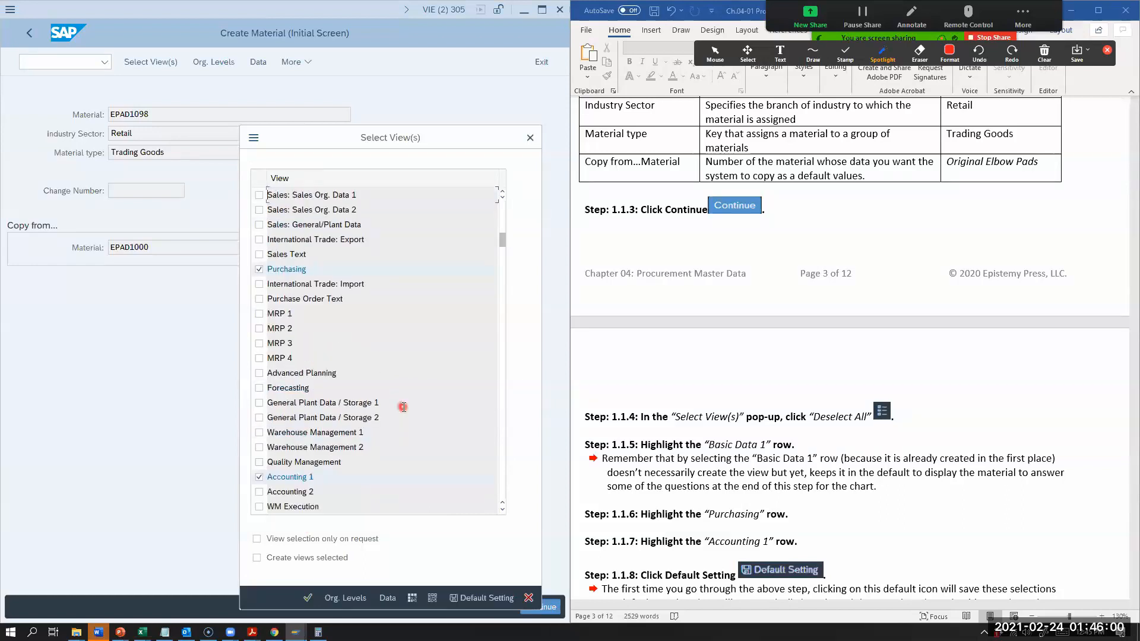
pyautogui.scroll(1, 404, 409)
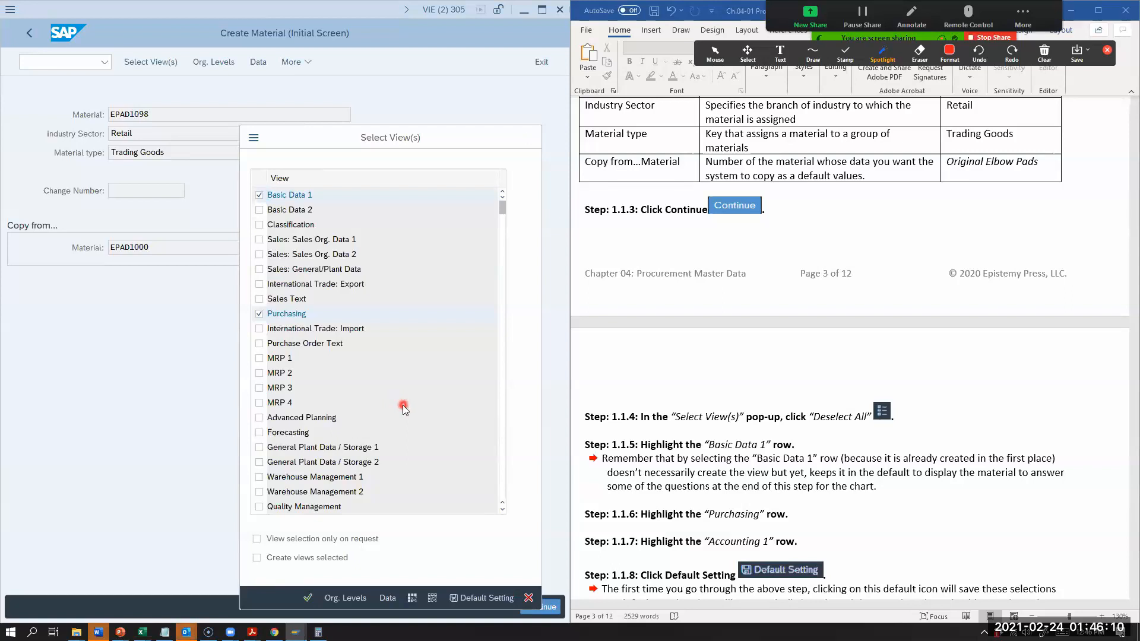
pyautogui.scroll(-2, 402, 406)
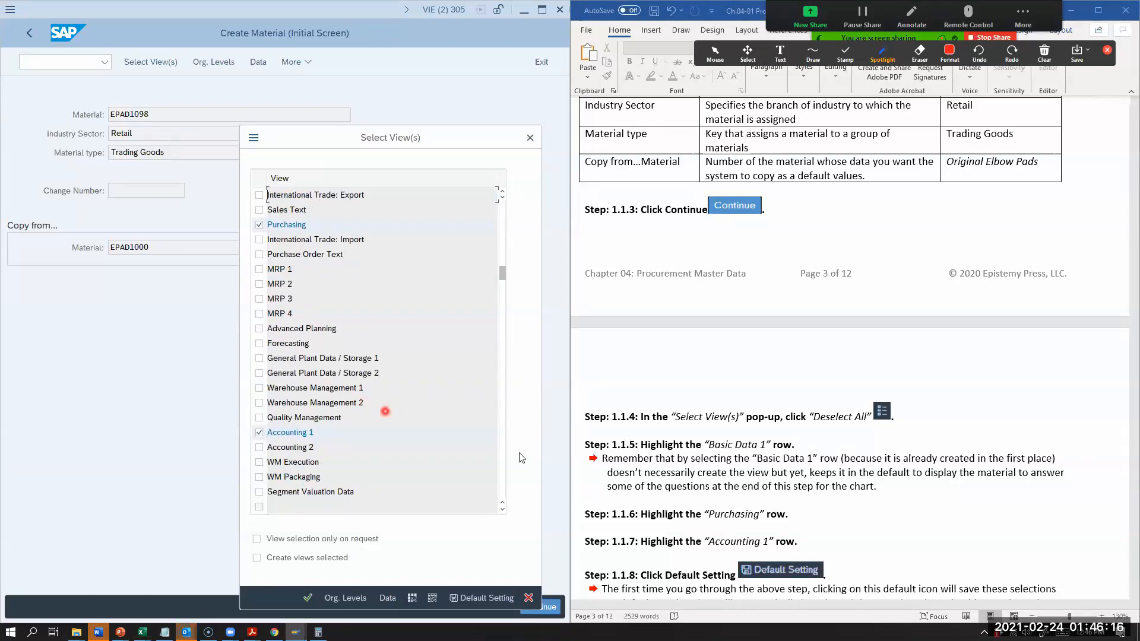
pyautogui.scroll(-1, 831, 504)
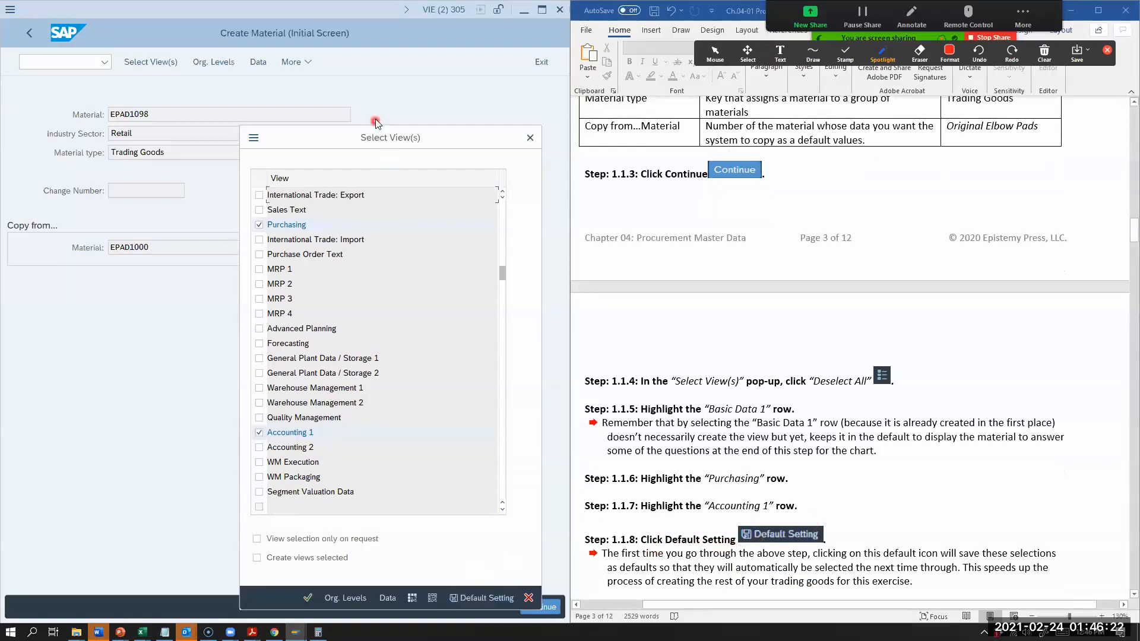
pyautogui.moveTo(365, 137); pyautogui.dragTo(360, 15)
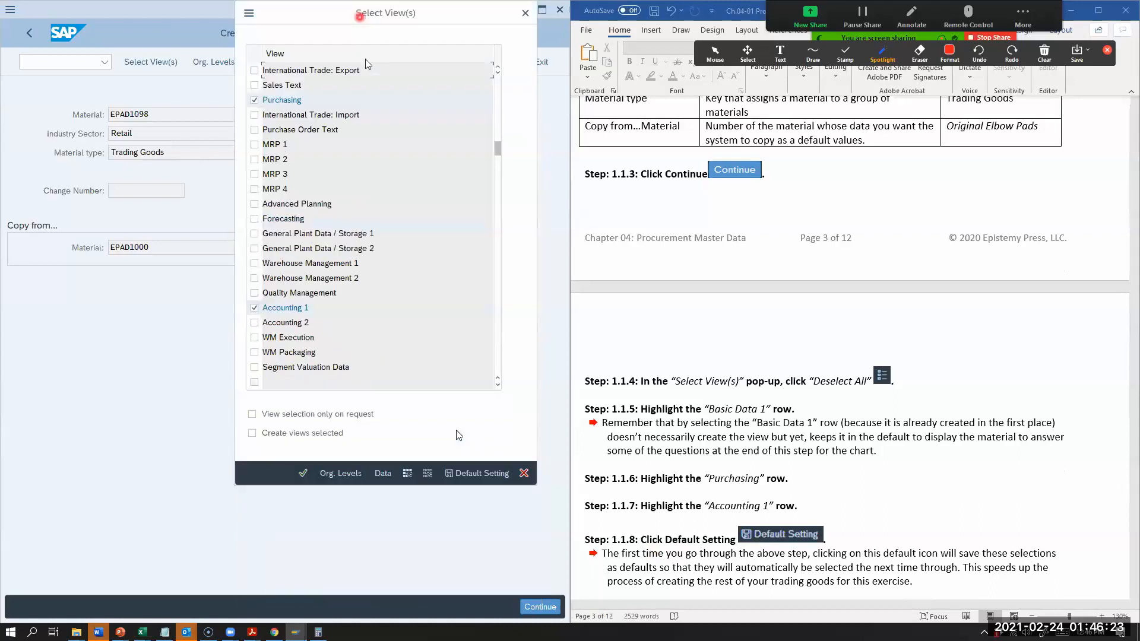
pyautogui.click(477, 484)
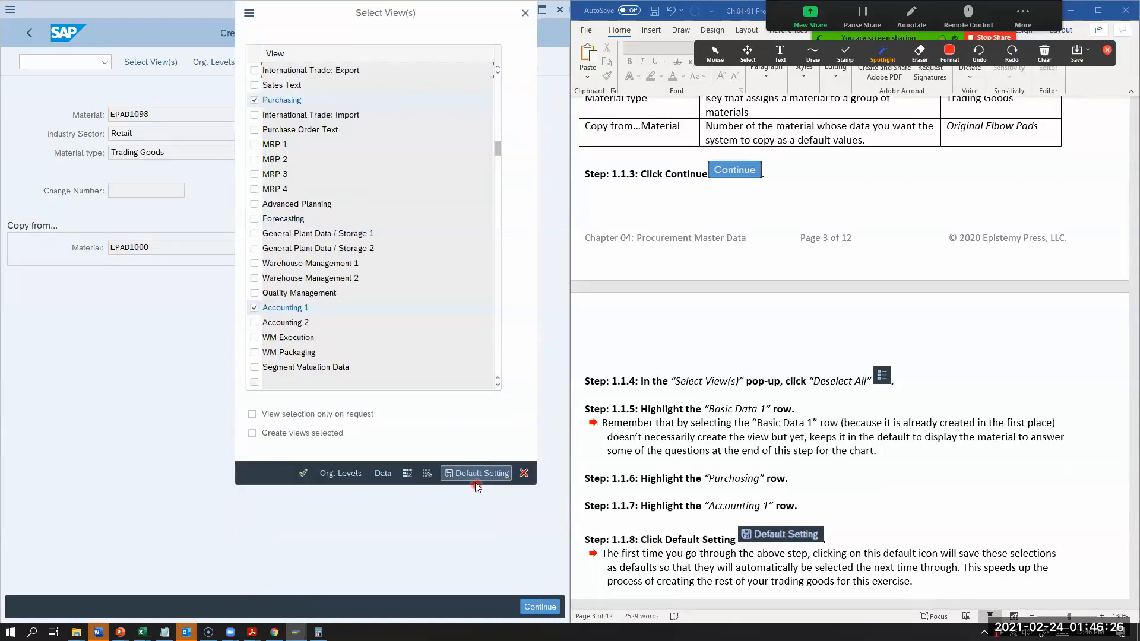
# Step: Open the organizational levels for the material and clear the Plant and Copy from plant entries
pyautogui.scroll(-2, 685, 522)
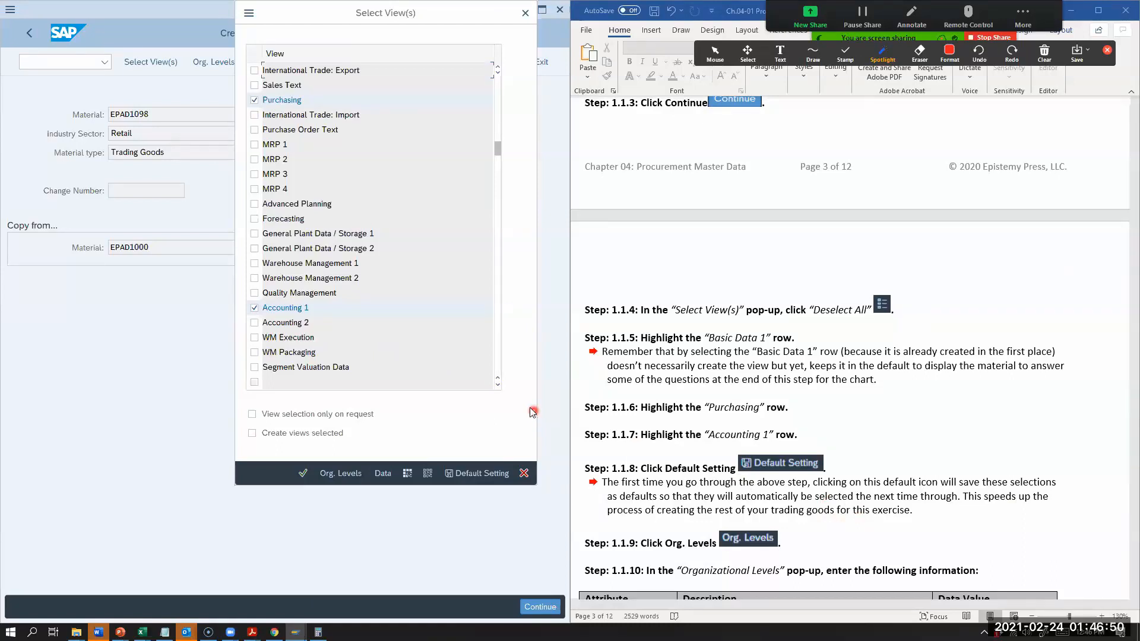
pyautogui.scroll(1, 484, 393)
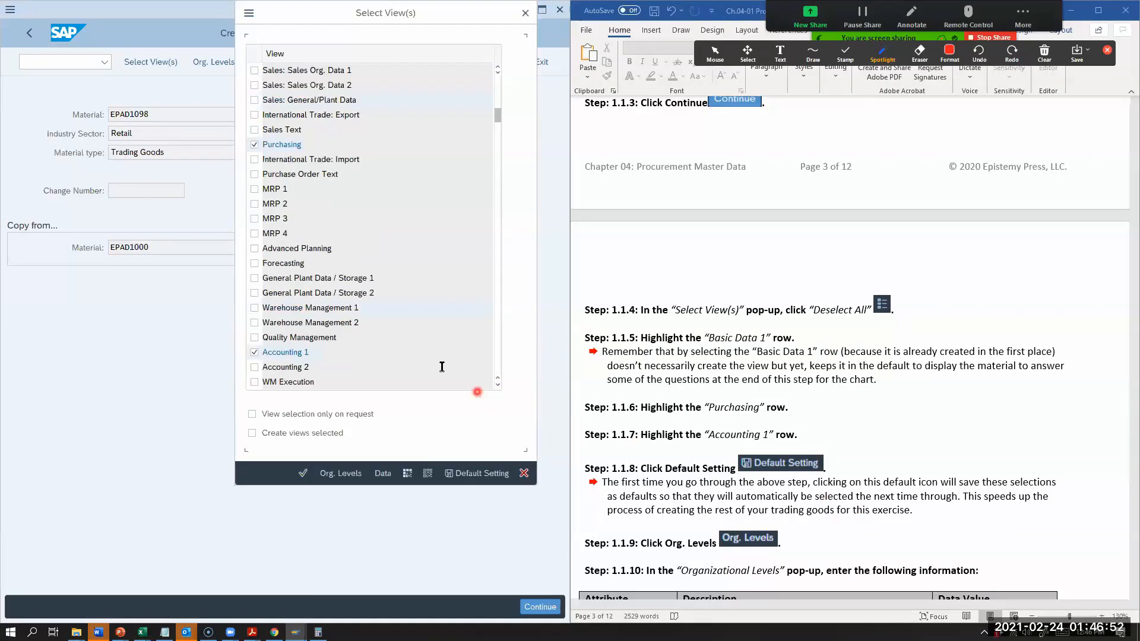
pyautogui.scroll(1, 440, 364)
pyautogui.scroll(-1, 267, 381)
pyautogui.scroll(1, 285, 248)
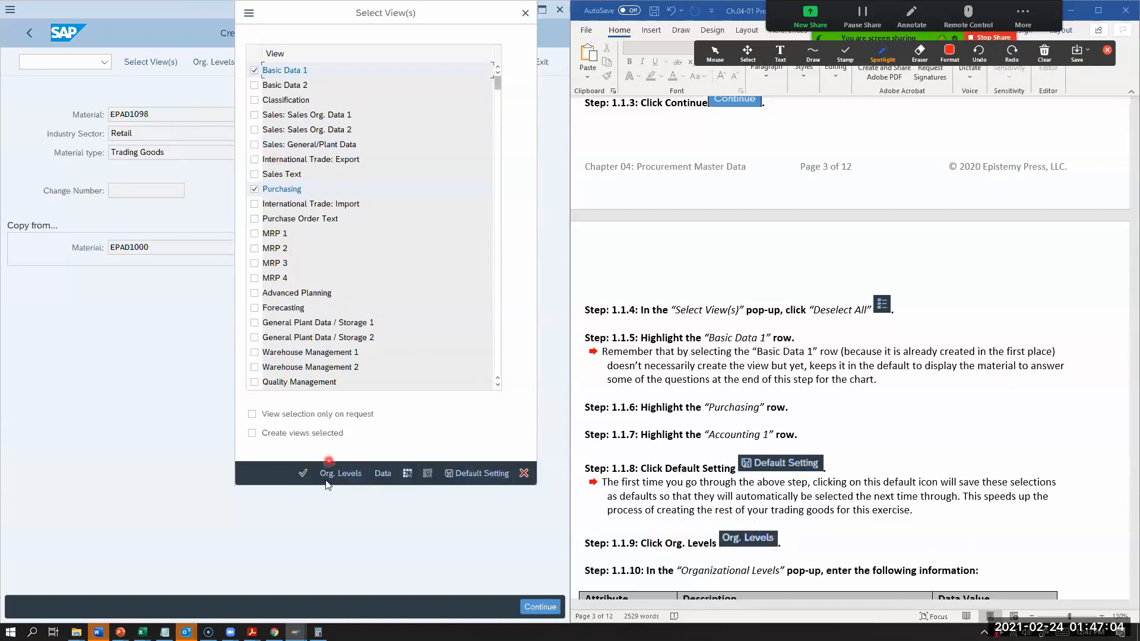
pyautogui.click(339, 475)
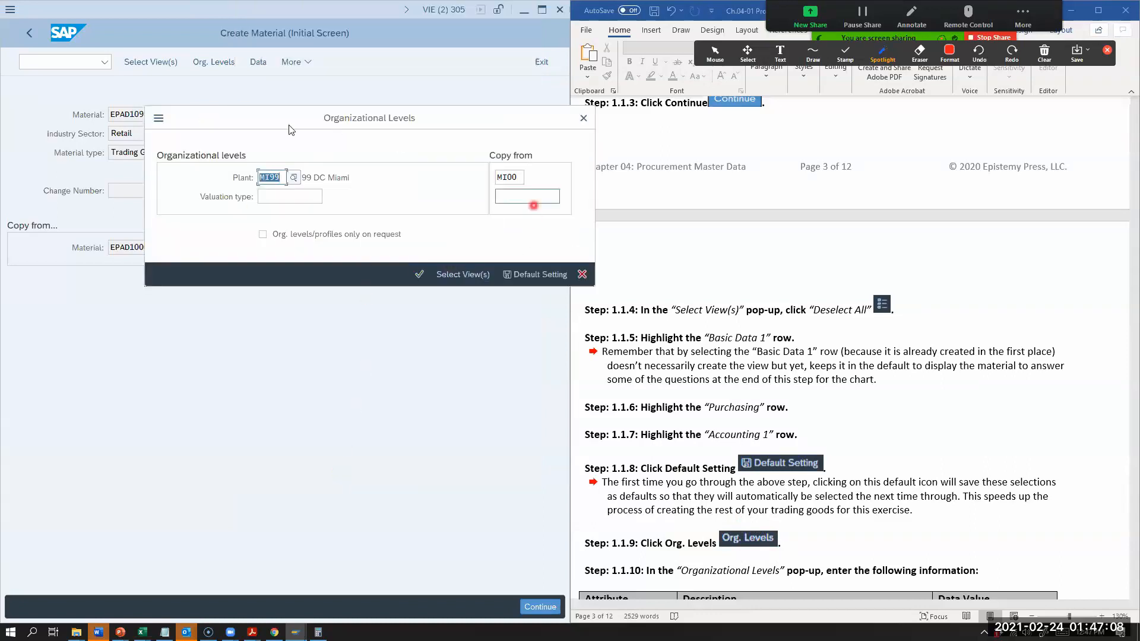
pyautogui.press('Delete')
pyautogui.click(509, 178)
pyautogui.press('Delete')
pyautogui.scroll(-3, 782, 435)
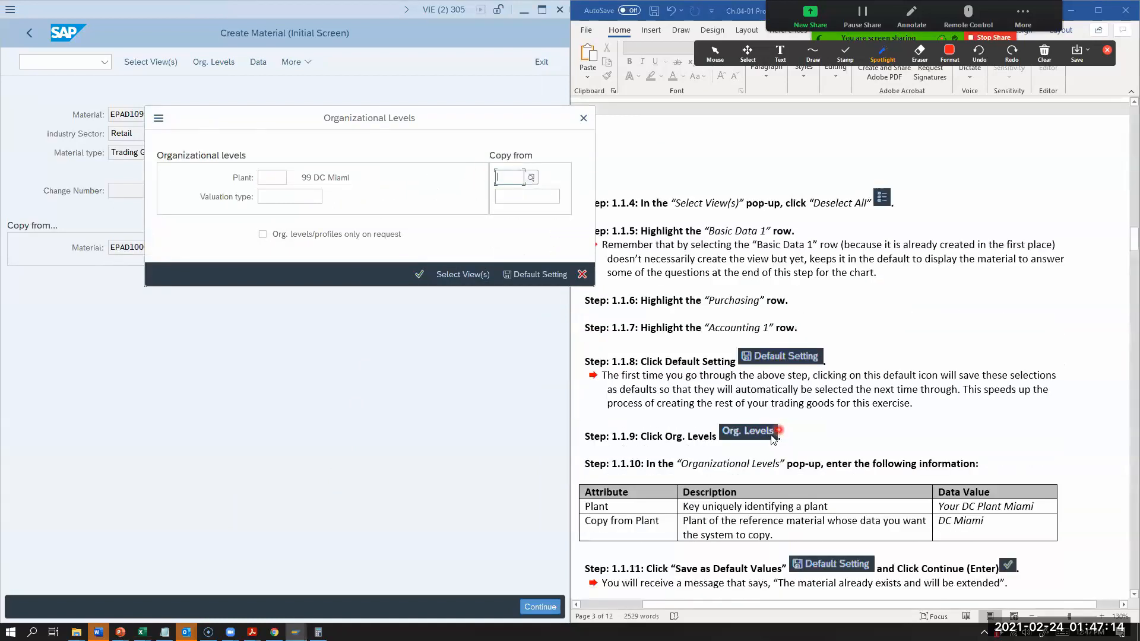
# Step: Set the plant to MI98, the 98 DC Miami plant, in the organizational levels
pyautogui.click(271, 178)
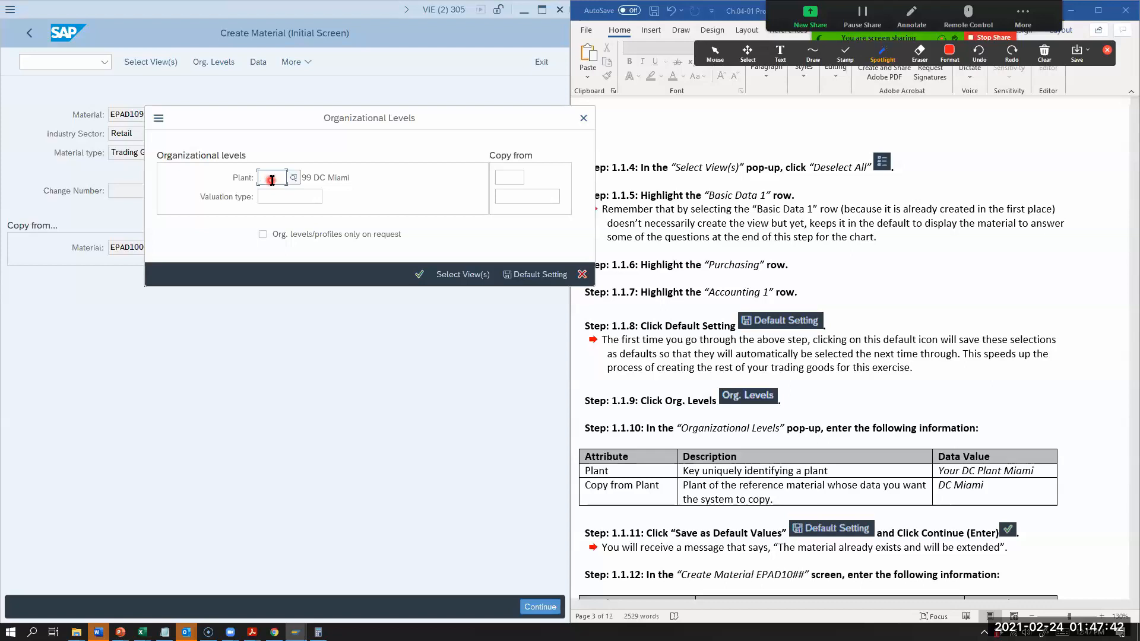
pyautogui.write('mi')
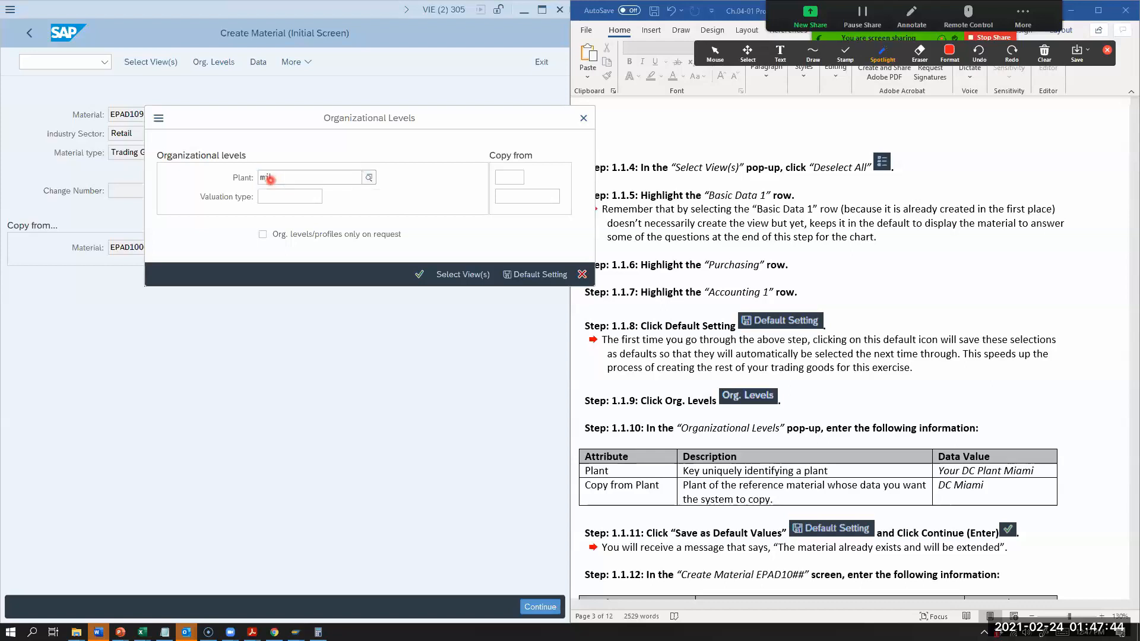
pyautogui.write('99')
pyautogui.press('BackSpace')
pyautogui.press('BackSpace')
pyautogui.write('0')
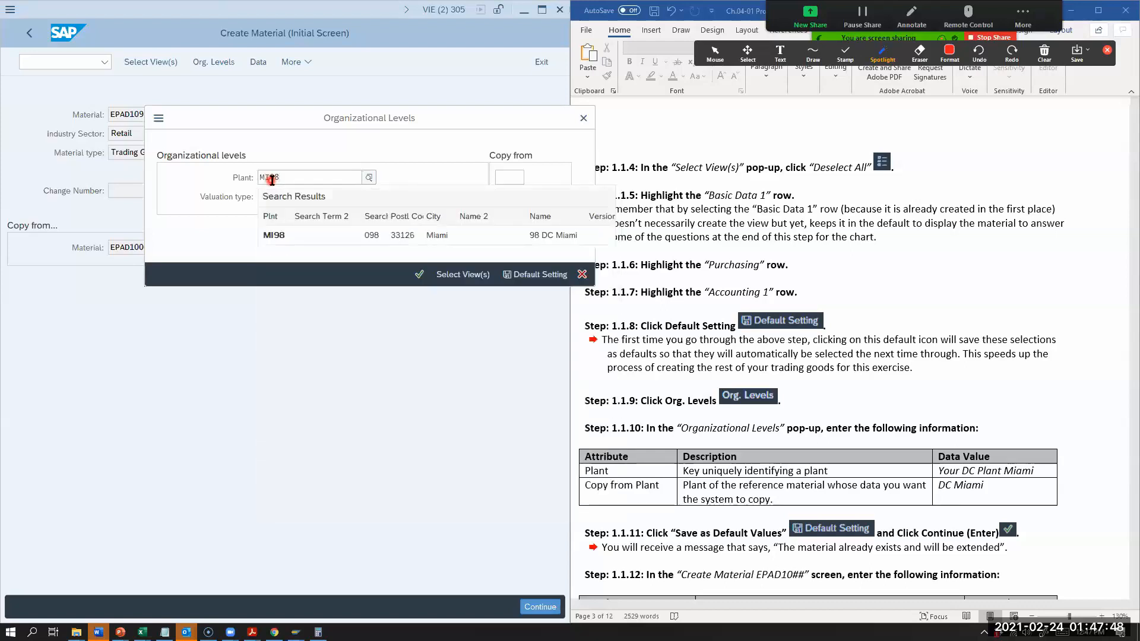
pyautogui.click(291, 238)
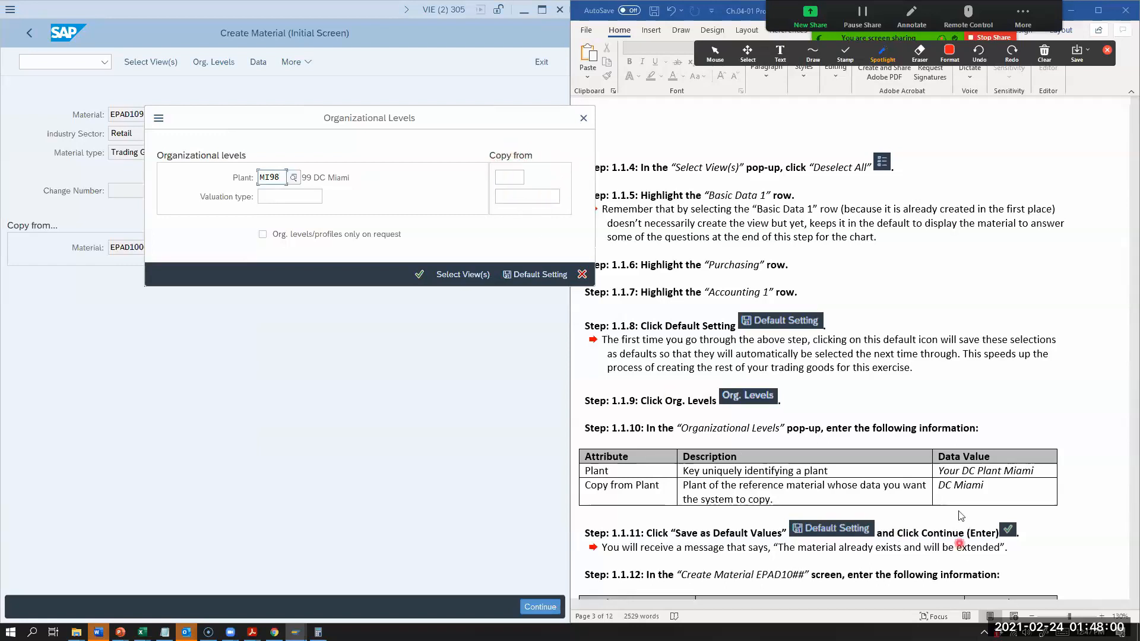
# Step: Set the plant to copy from to MI00 in the organizational levels
pyautogui.click(508, 177)
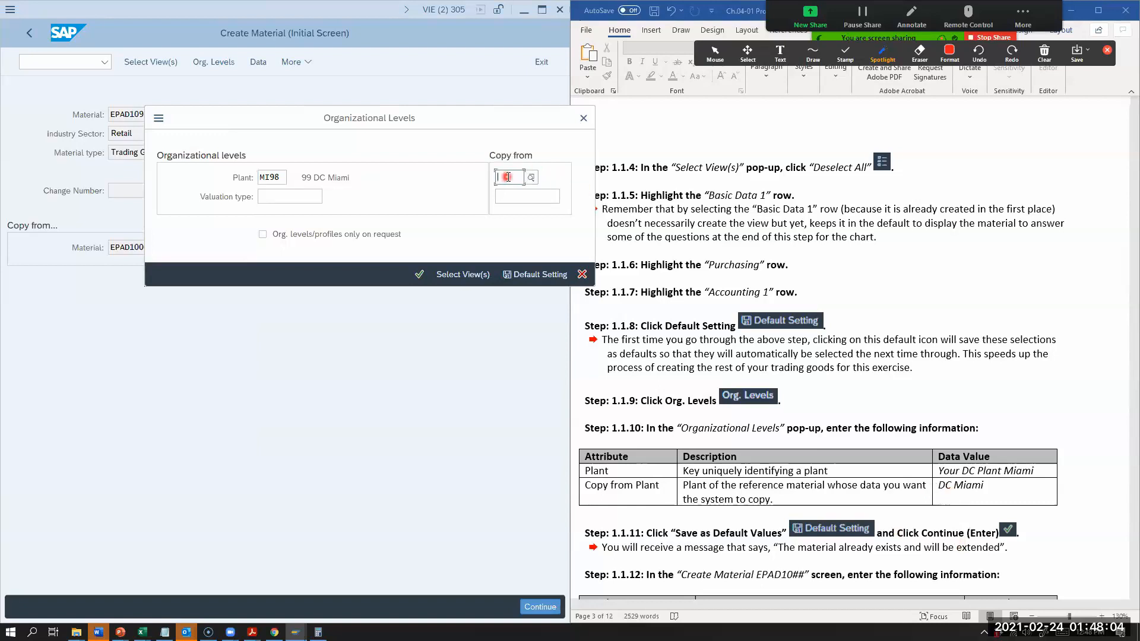
pyautogui.write('MI')
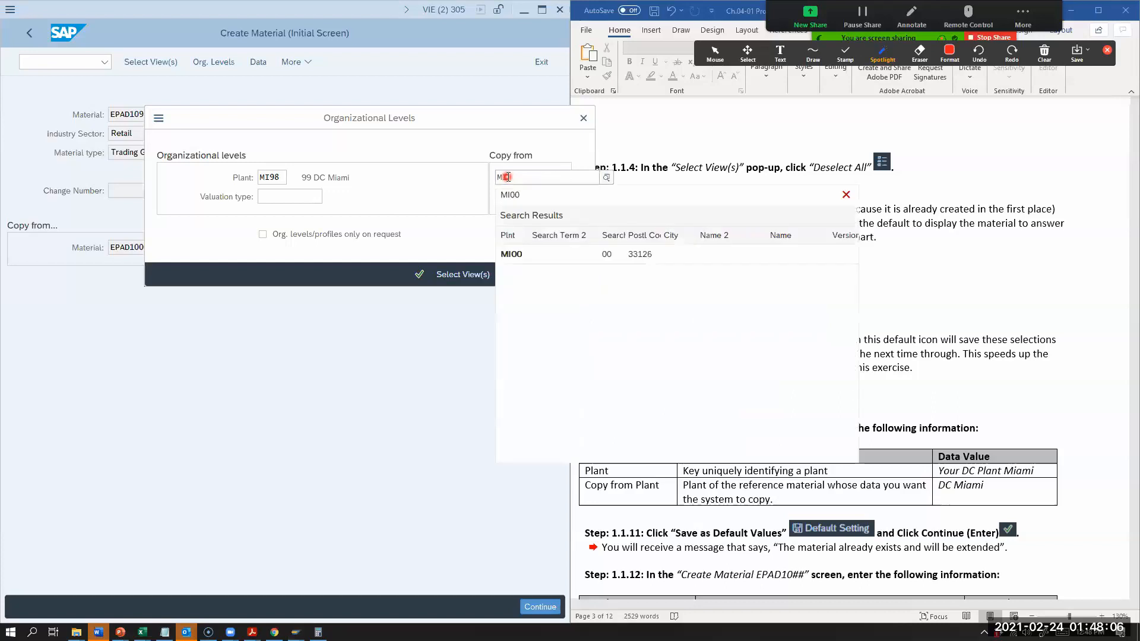
pyautogui.write('00')
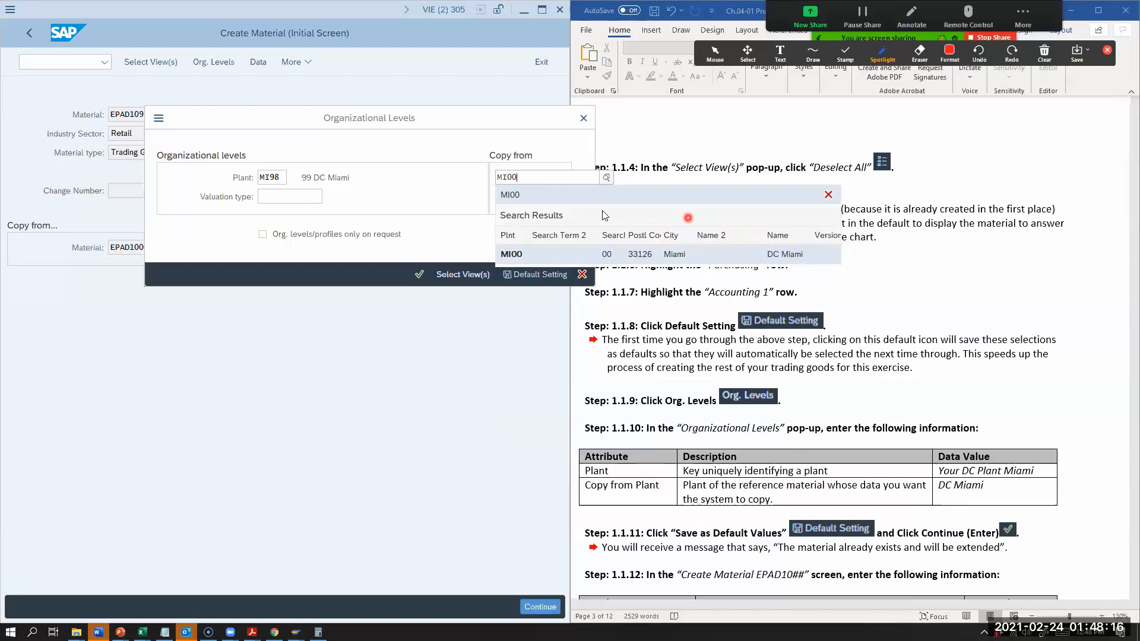
pyautogui.click(535, 182)
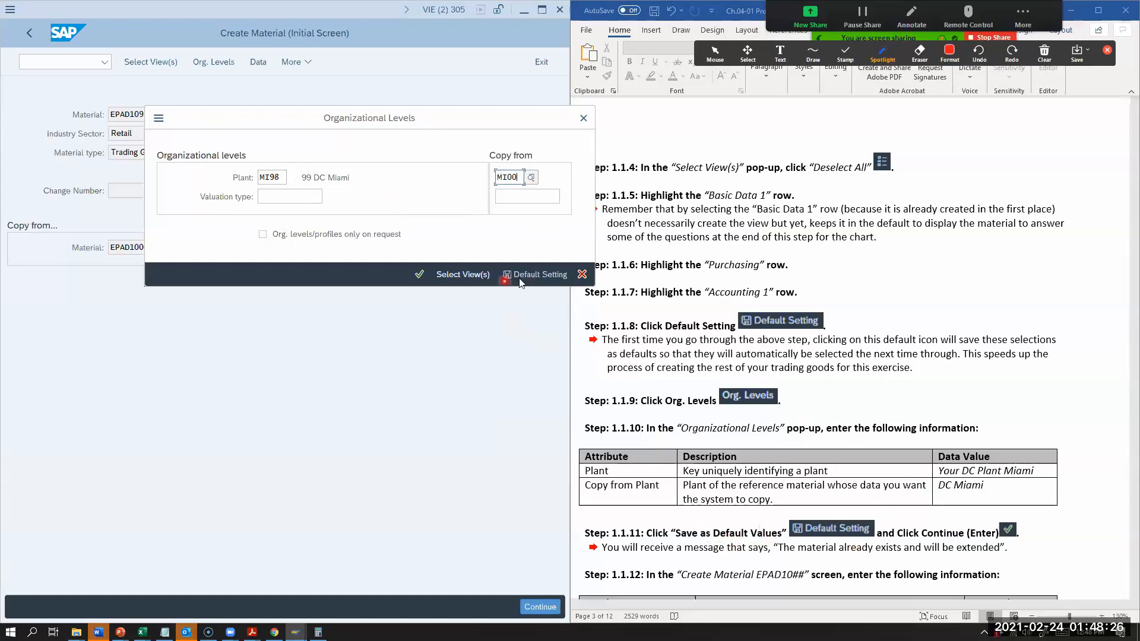
# Step: Save the organizational levels as default values and continue to the material's data screen
pyautogui.click(537, 274)
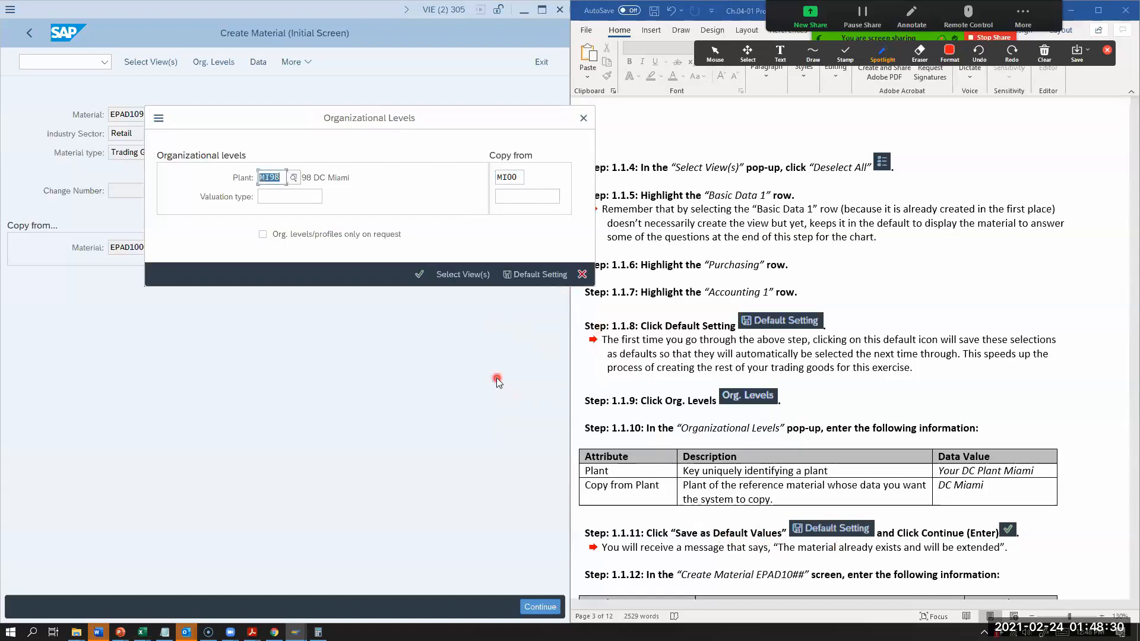
pyautogui.scroll(-2, 977, 516)
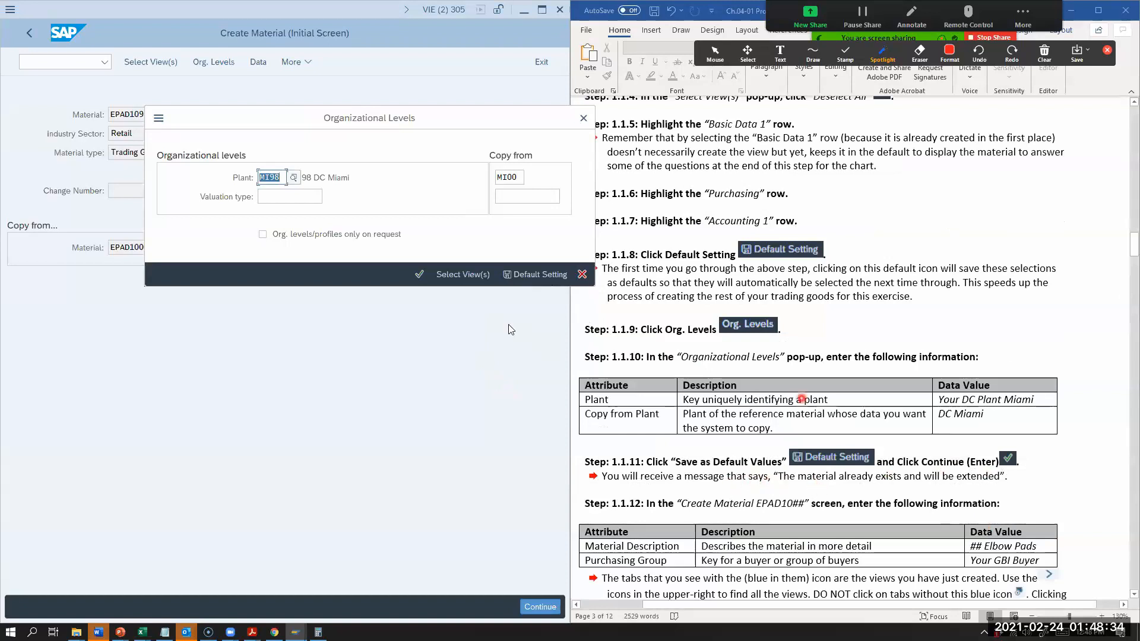
pyautogui.click(419, 277)
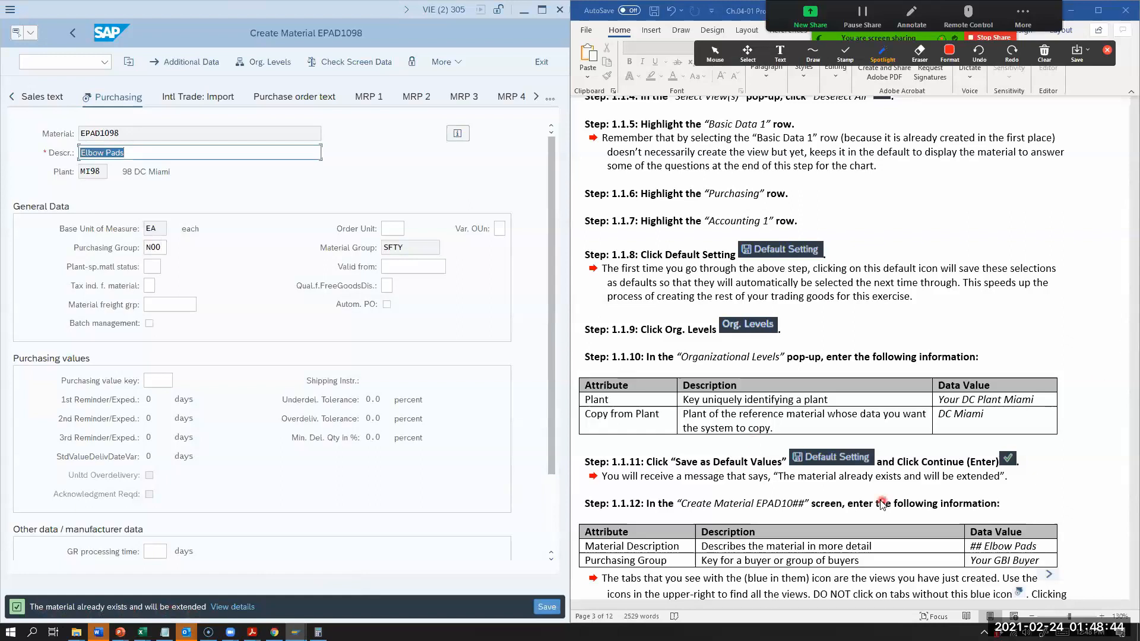
# Step: Change the material description to 98 Elbow Pads
pyautogui.scroll(-1, 866, 499)
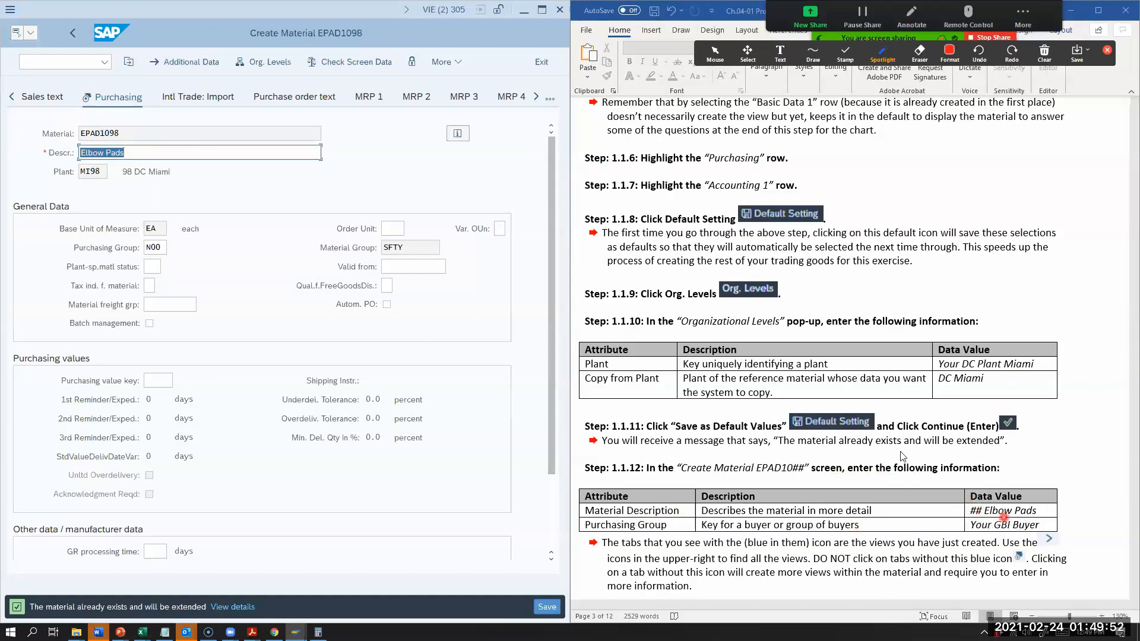
pyautogui.click(82, 154)
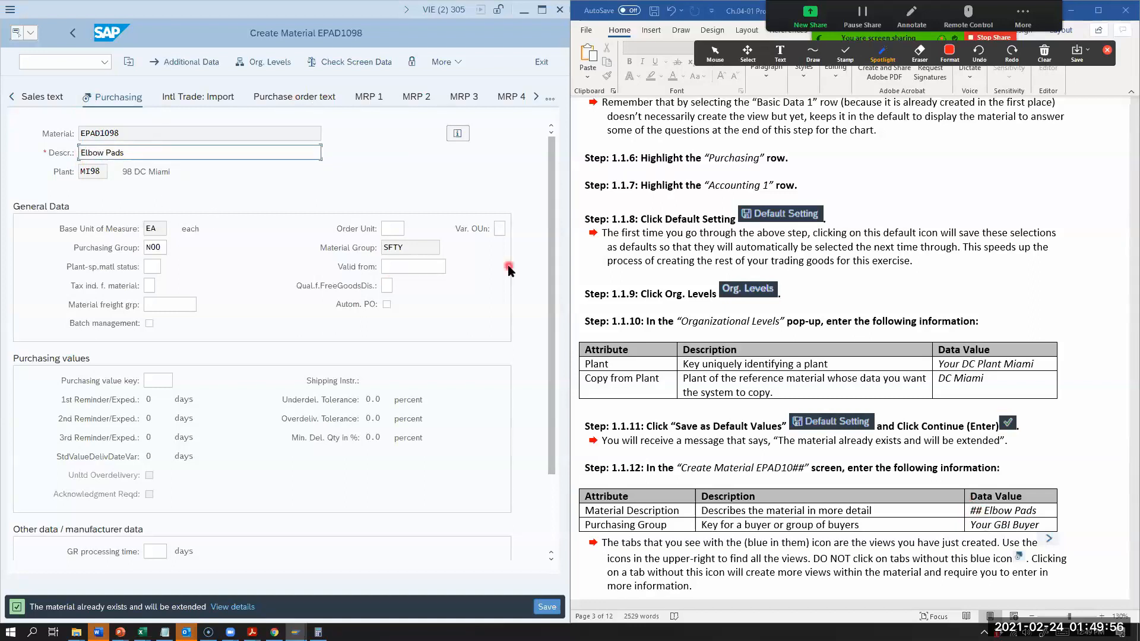
pyautogui.write('98')
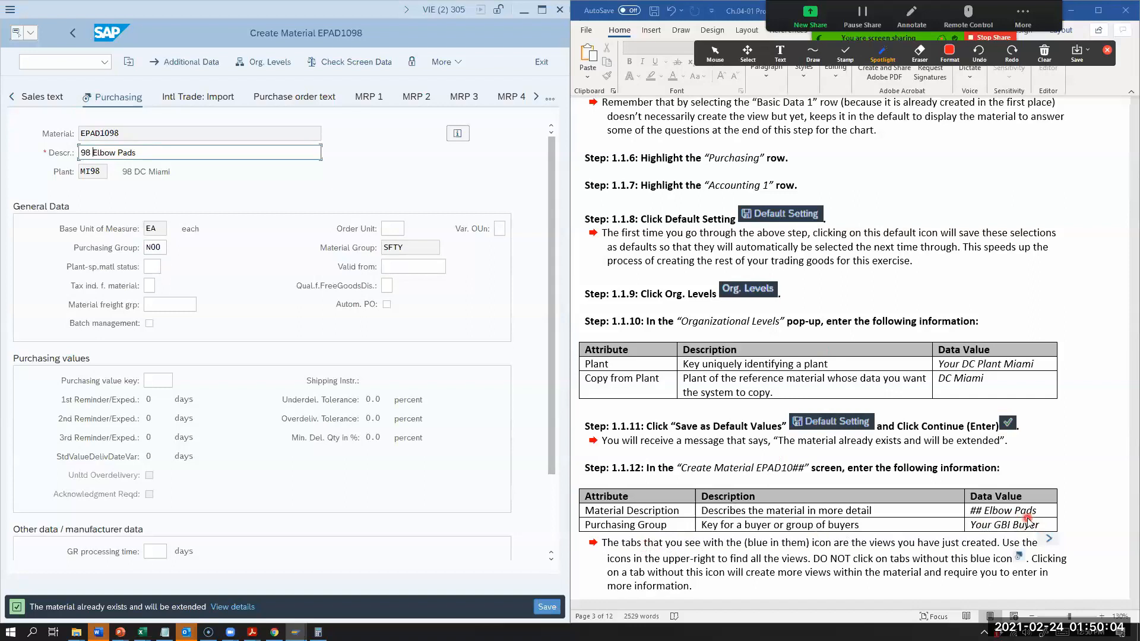
# Step: Set the material's purchasing group to N98, 98 North America, from the list of possible values
pyautogui.click(162, 247)
pyautogui.click(174, 248)
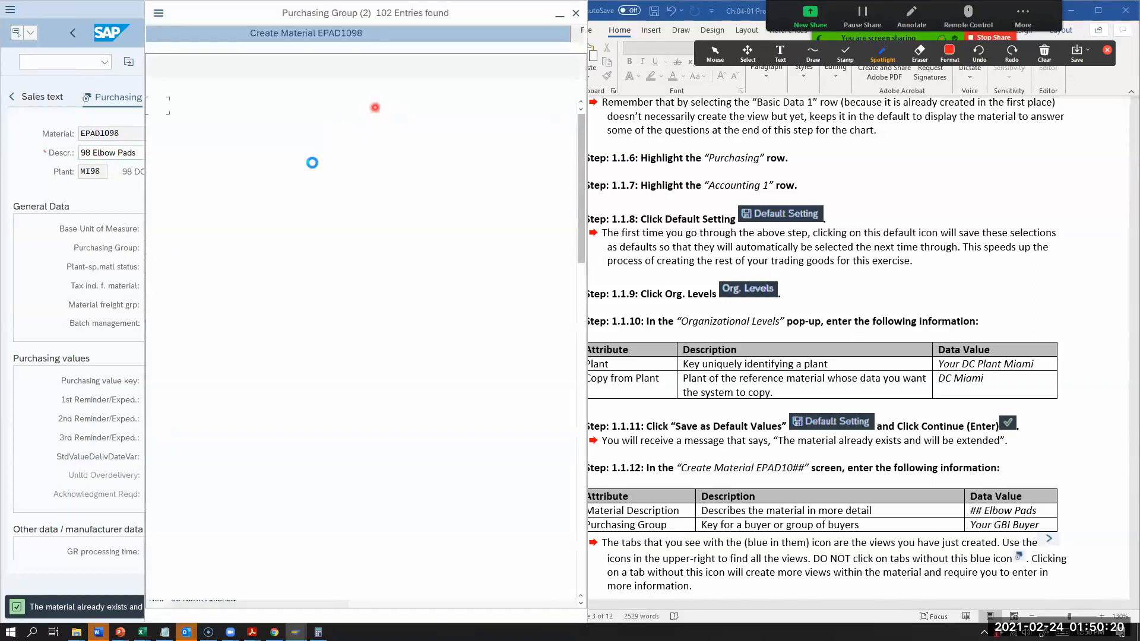
pyautogui.scroll(-15, 175, 261)
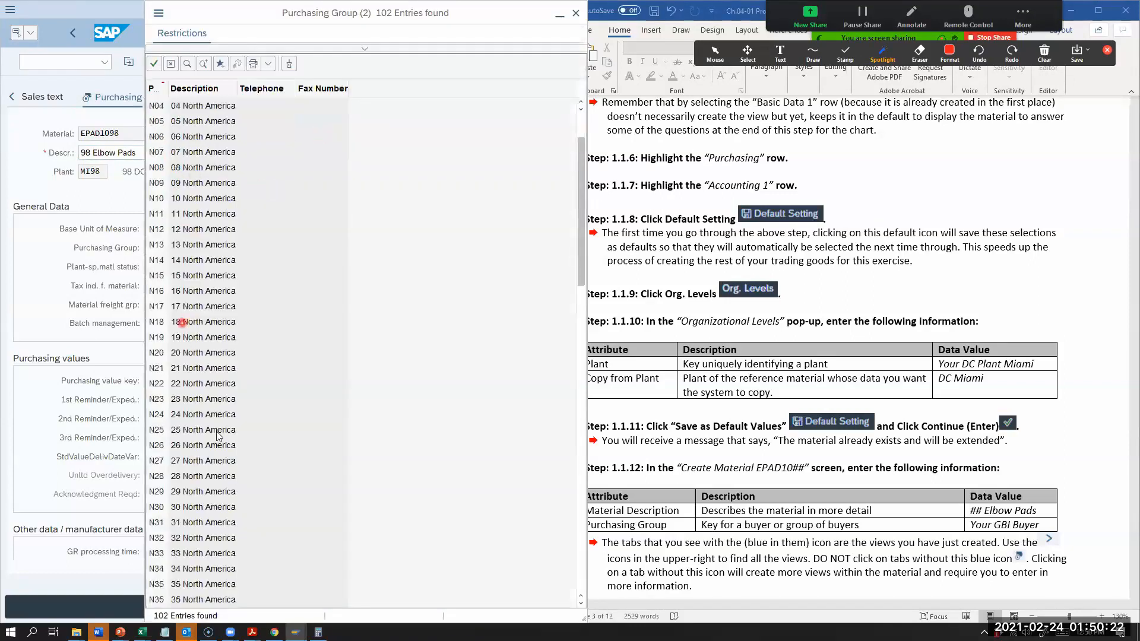
pyautogui.scroll(-7, 191, 537)
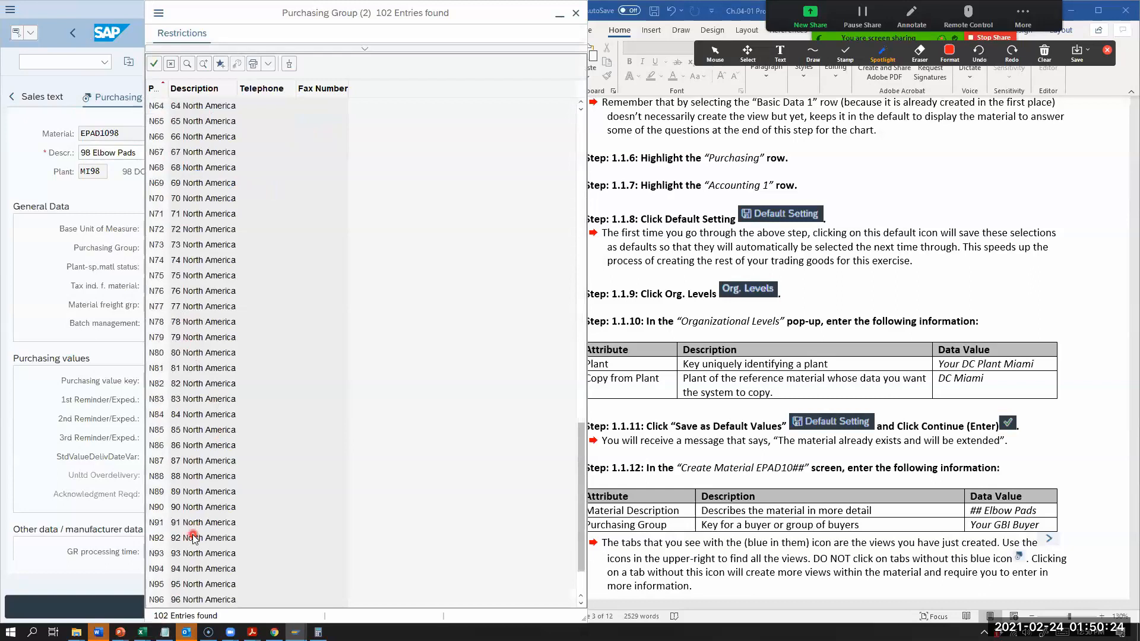
pyautogui.doubleClick(177, 588)
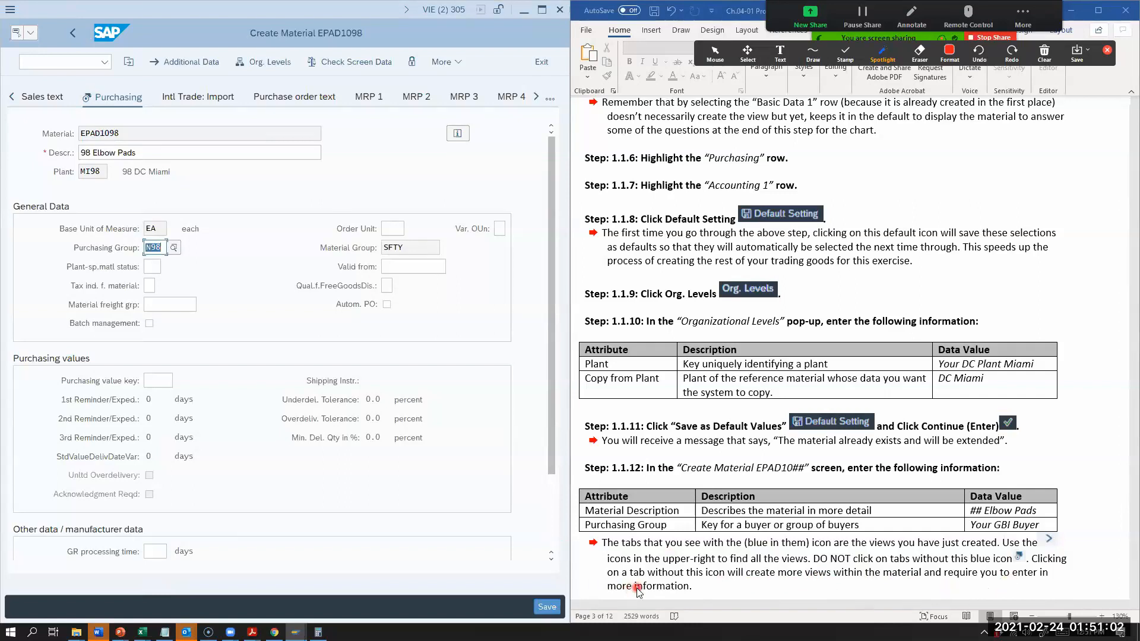
# Step: Following the exercise steps, confirm the Purchasing and Accounting 1 views and save the new material EPAD1098
pyautogui.scroll(-3, 667, 521)
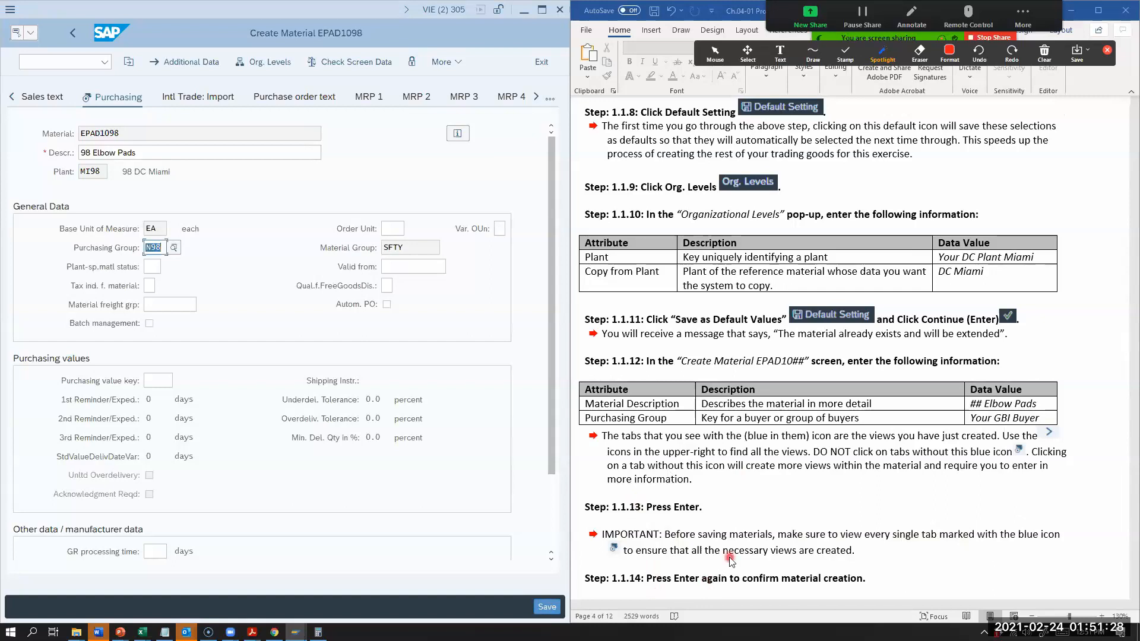
pyautogui.scroll(-3, 730, 561)
pyautogui.scroll(-2, 730, 561)
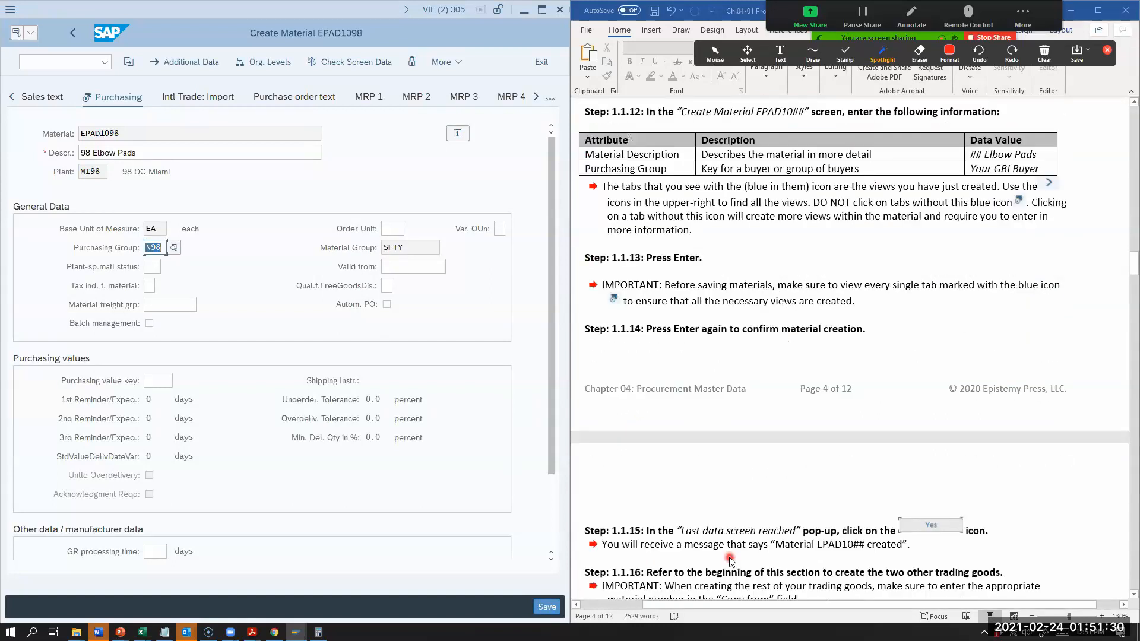
pyautogui.scroll(2, 729, 557)
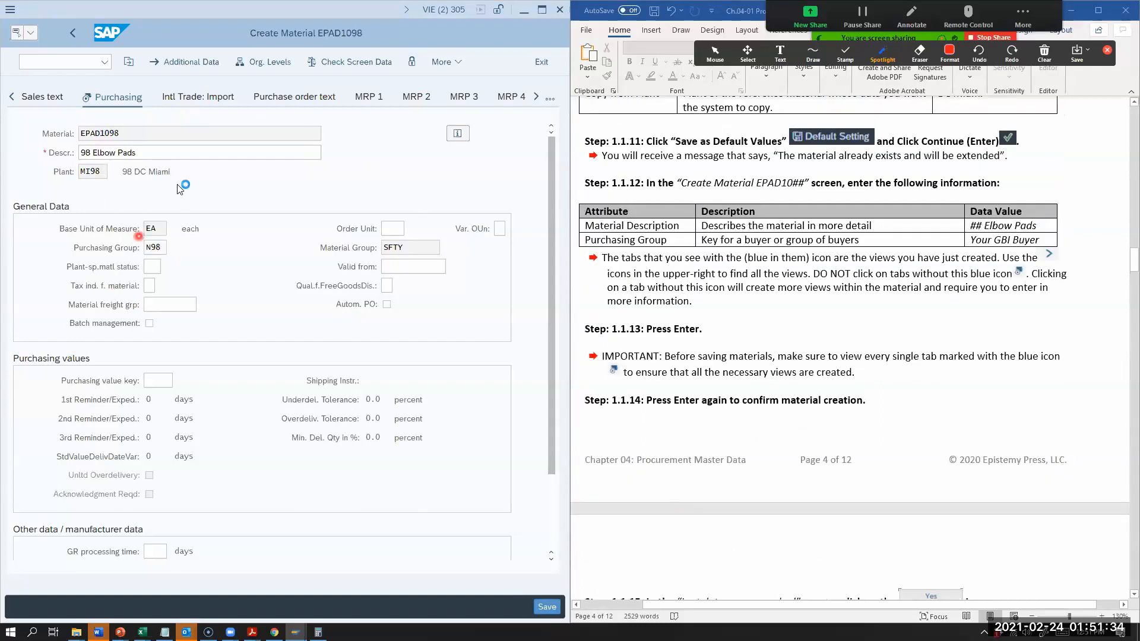
pyautogui.press('Return')
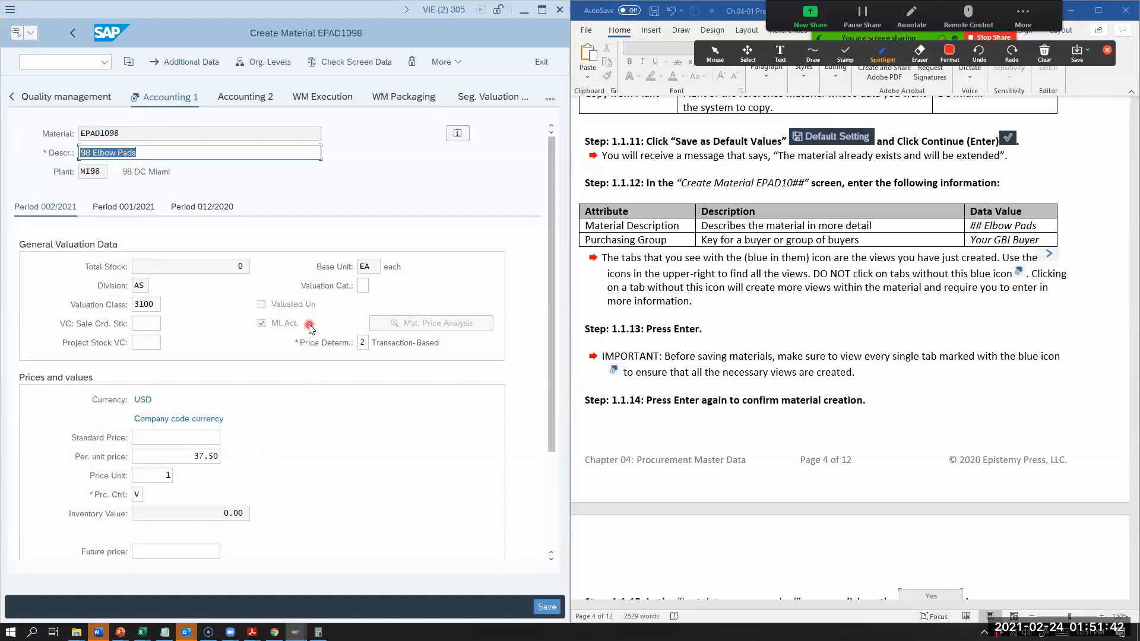
pyautogui.press('Return')
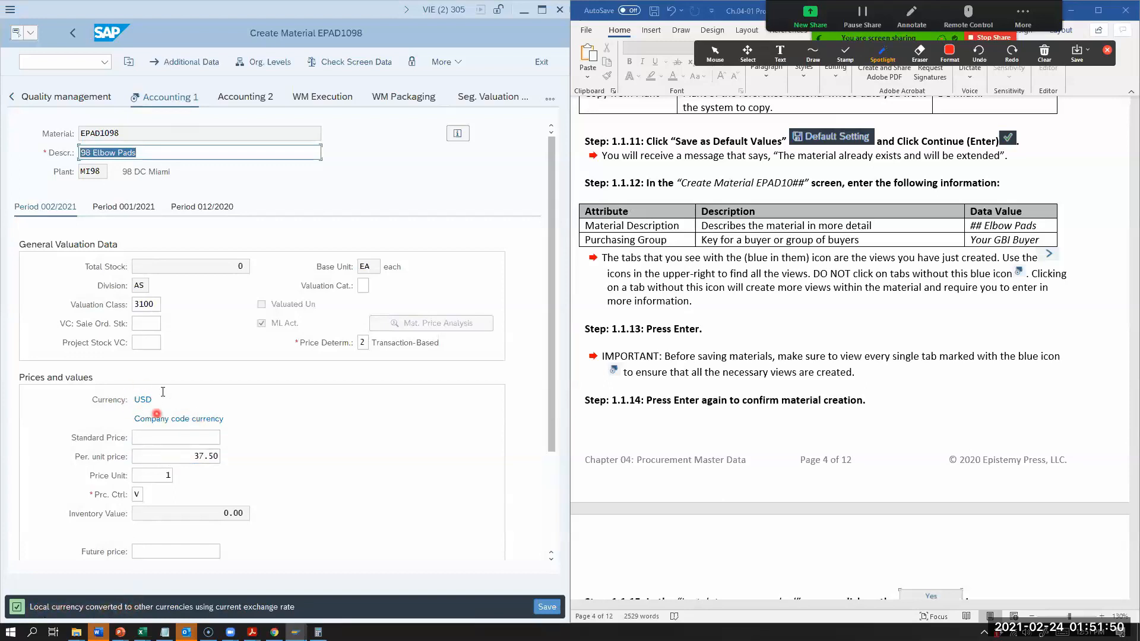
pyautogui.press('Return')
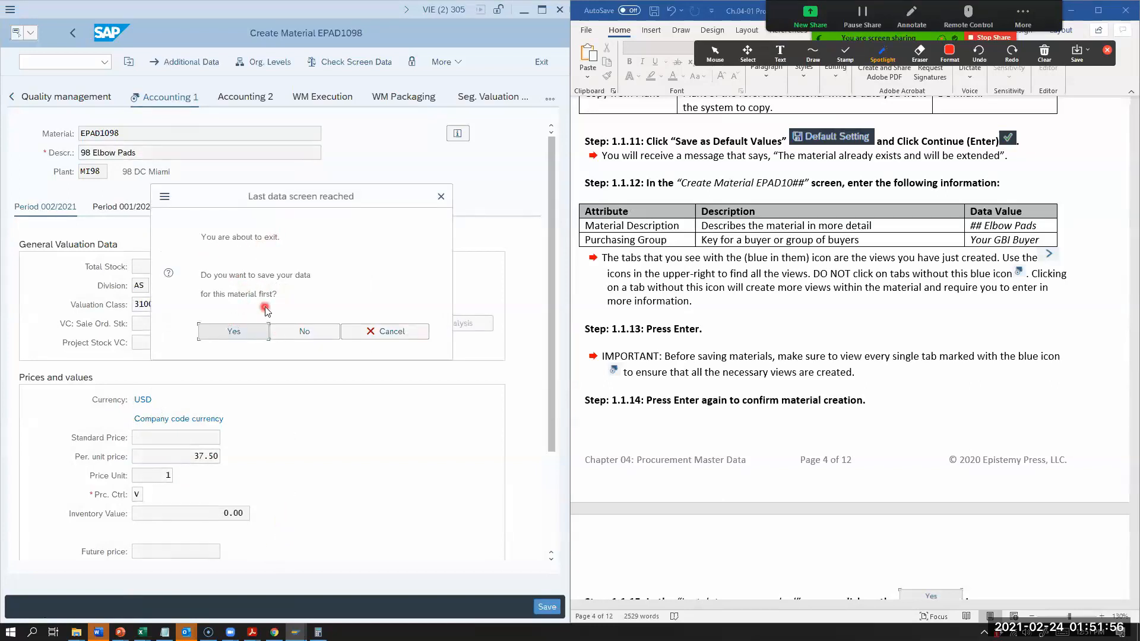
pyautogui.click(234, 334)
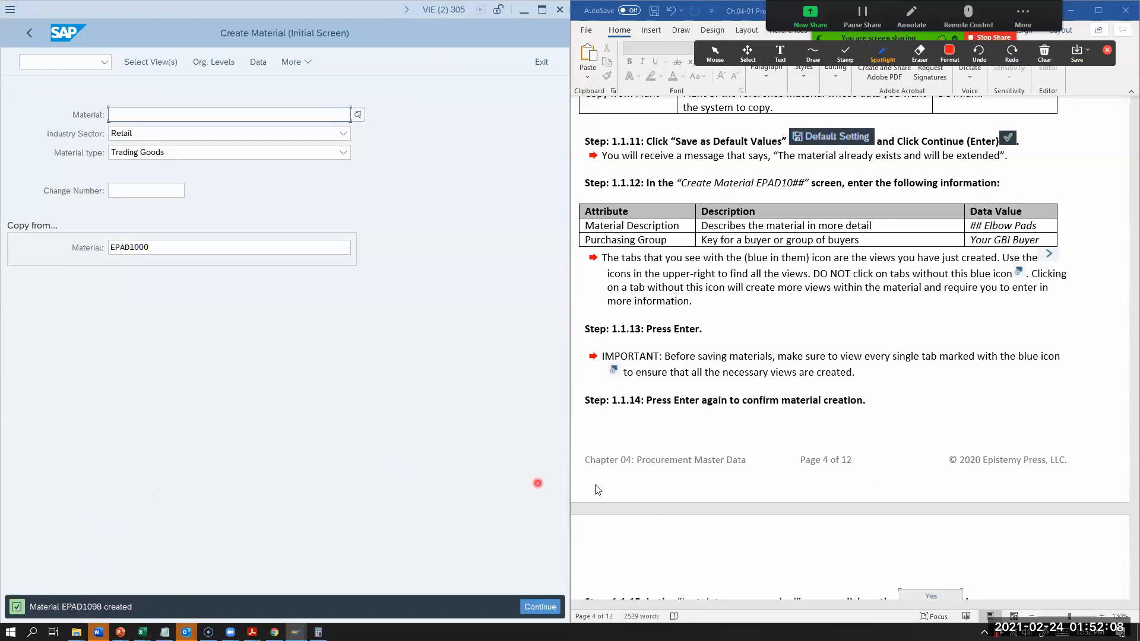
# Step: Review the exercise instructions on creating the two other trading goods, from the trading goods table through the final confirmation step
pyautogui.scroll(-2, 717, 521)
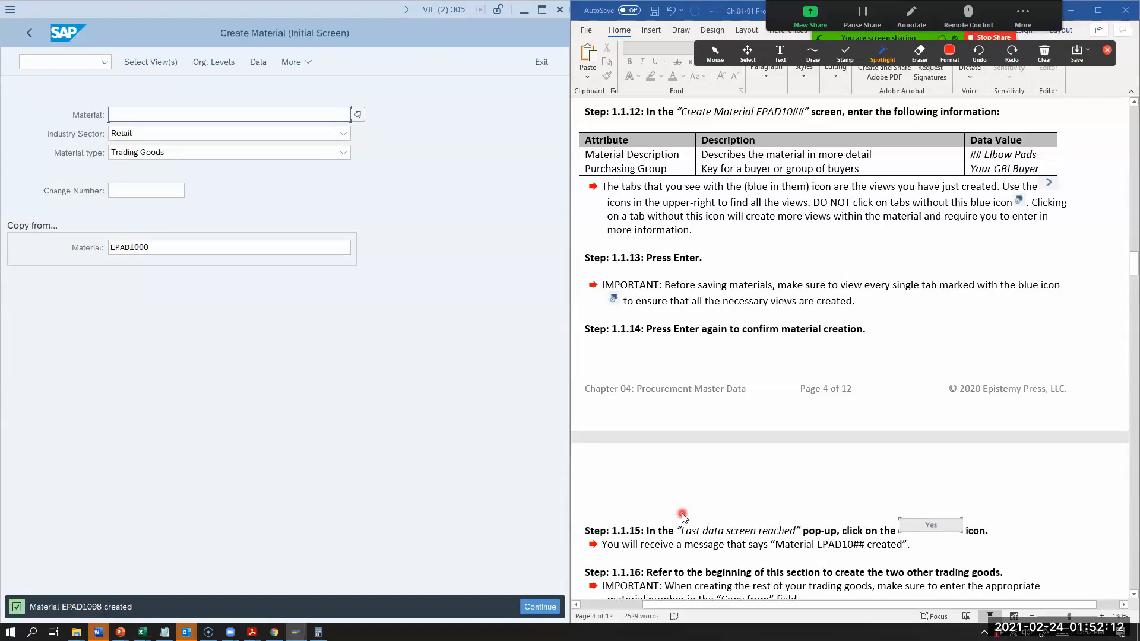
pyautogui.scroll(-2, 682, 517)
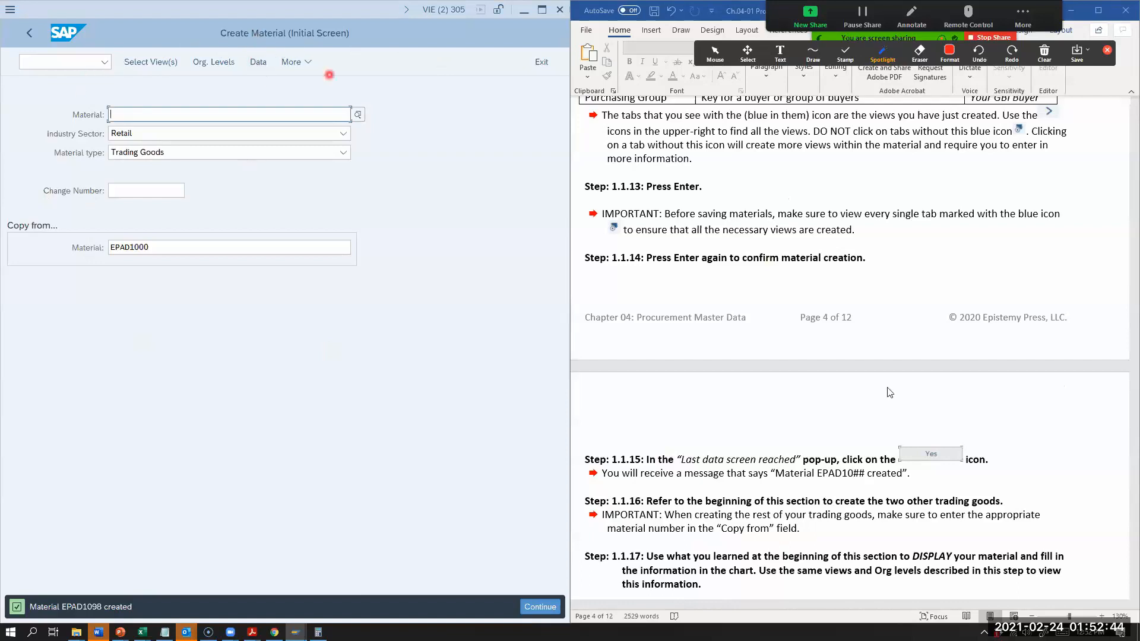
pyautogui.scroll(10, 985, 430)
pyautogui.scroll(5, 995, 439)
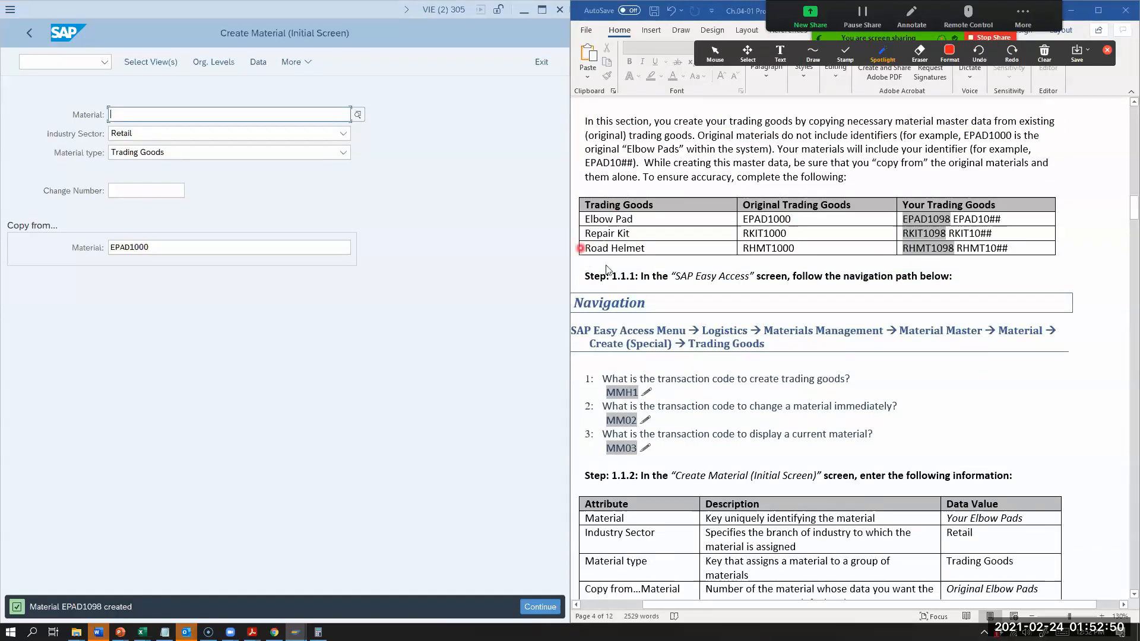
pyautogui.scroll(-2, 1010, 446)
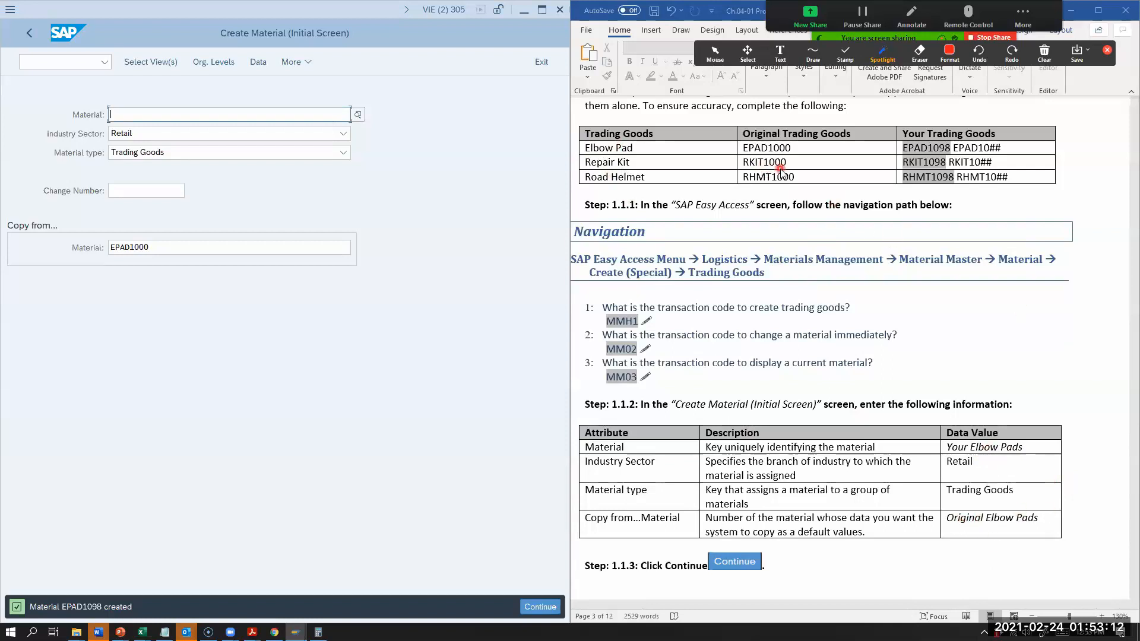
pyautogui.scroll(-5, 846, 496)
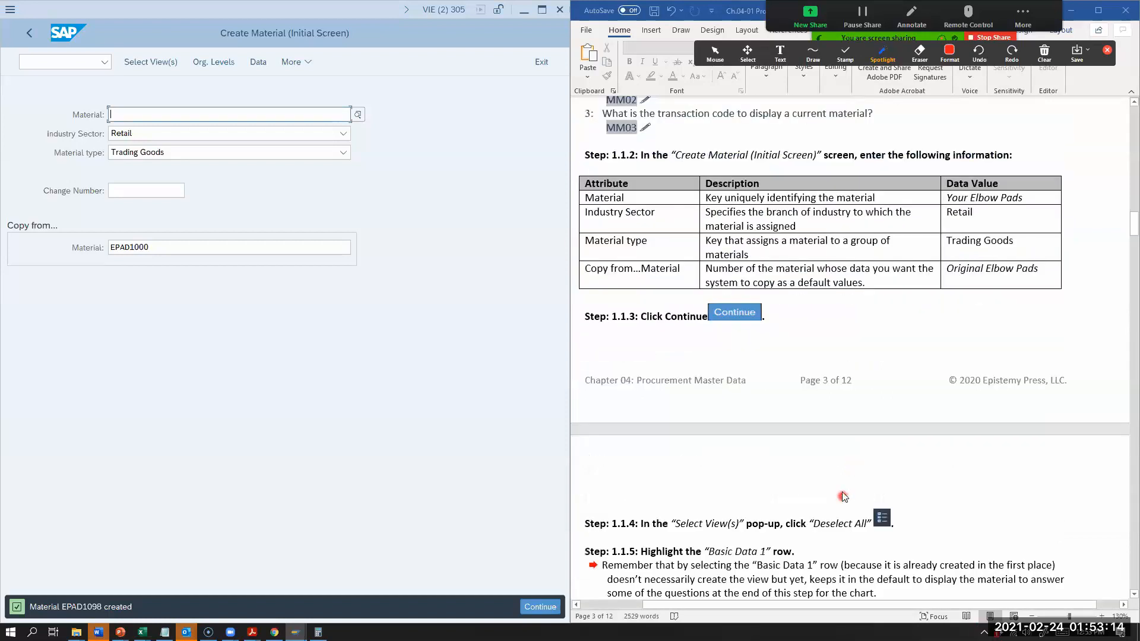
pyautogui.scroll(-2, 842, 496)
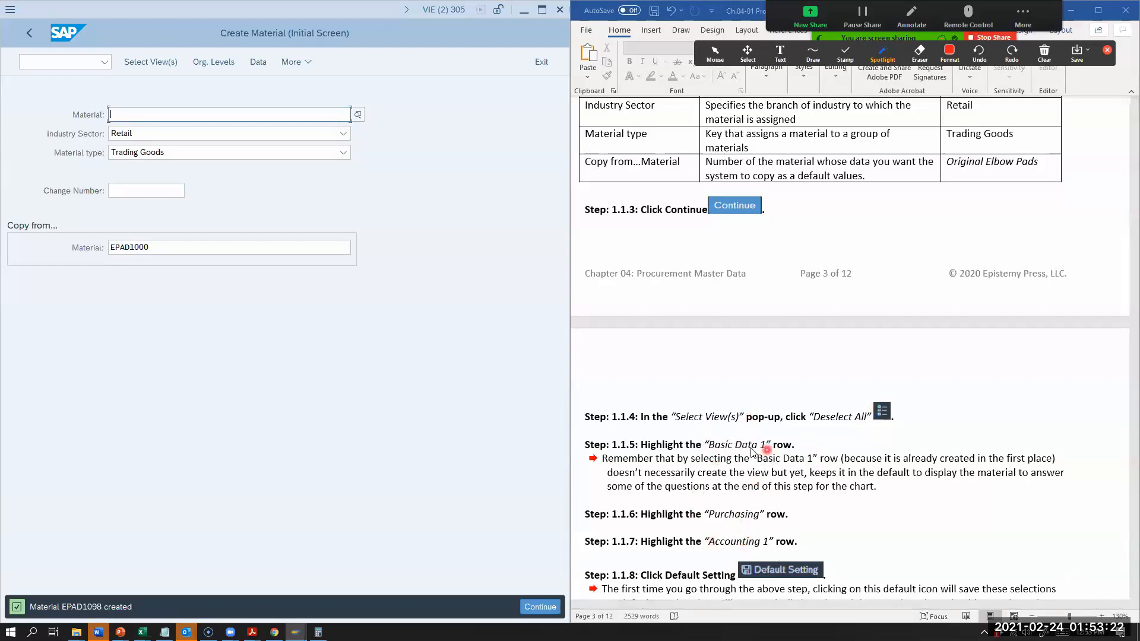
pyautogui.scroll(-1, 742, 480)
pyautogui.scroll(-3, 741, 484)
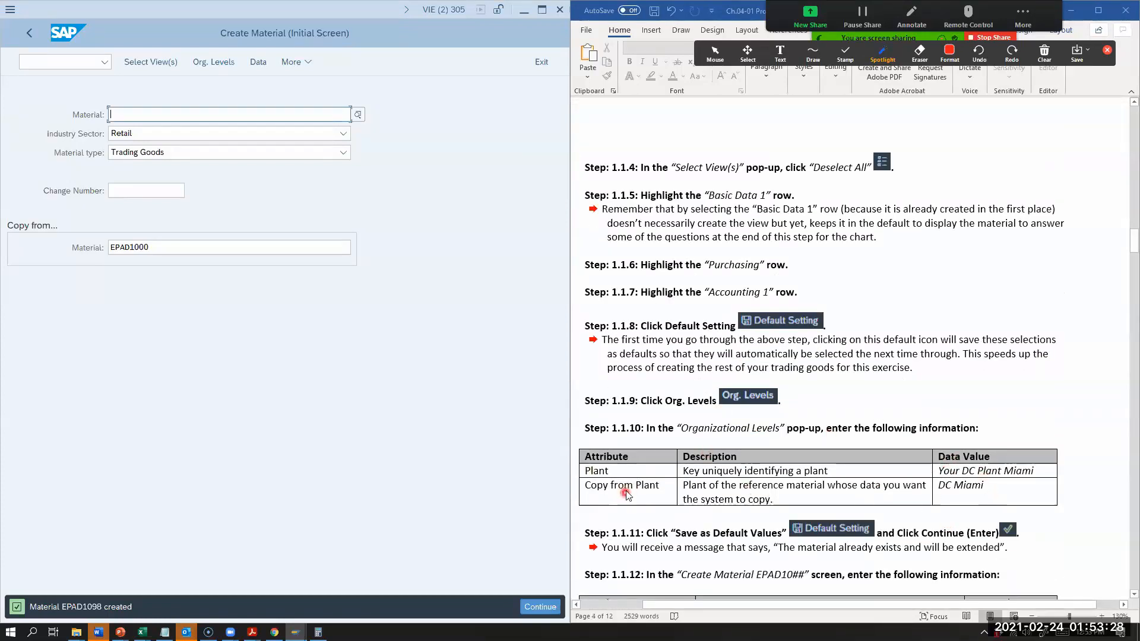
pyautogui.scroll(-2, 635, 499)
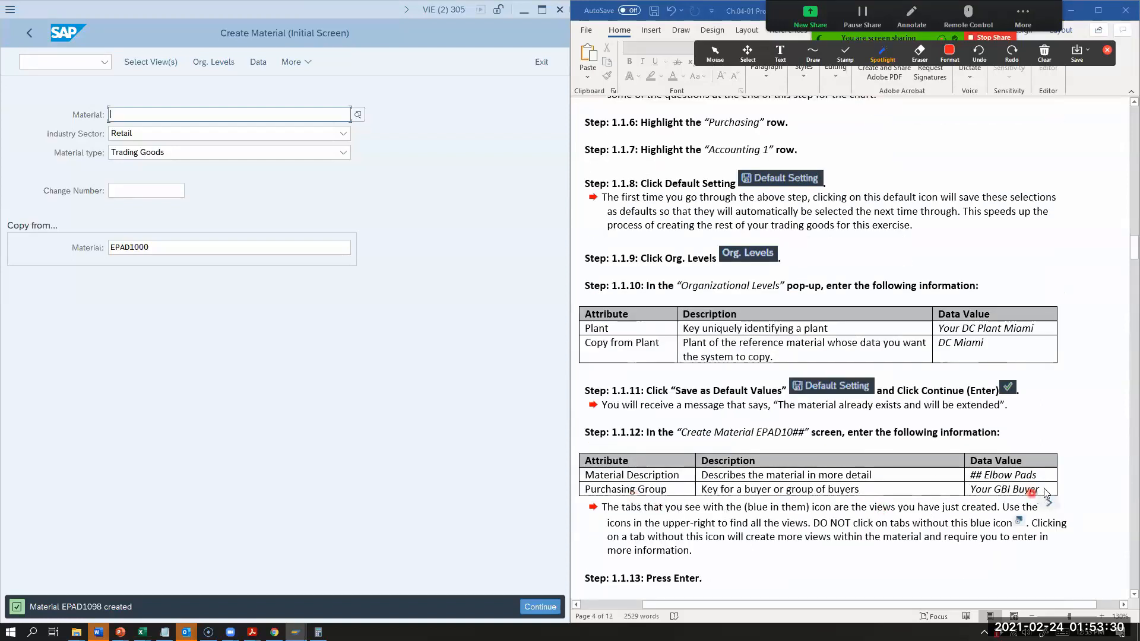
pyautogui.scroll(-2, 882, 489)
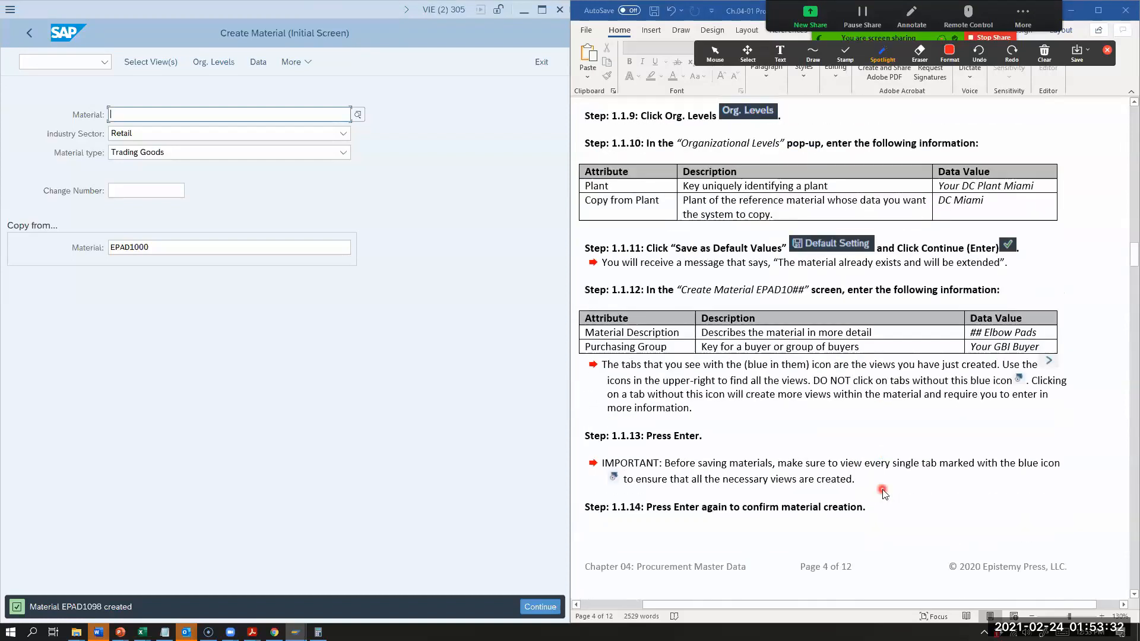
pyautogui.scroll(-6, 683, 475)
pyautogui.scroll(-4, 701, 479)
pyautogui.scroll(4, 701, 476)
pyautogui.scroll(3, 701, 476)
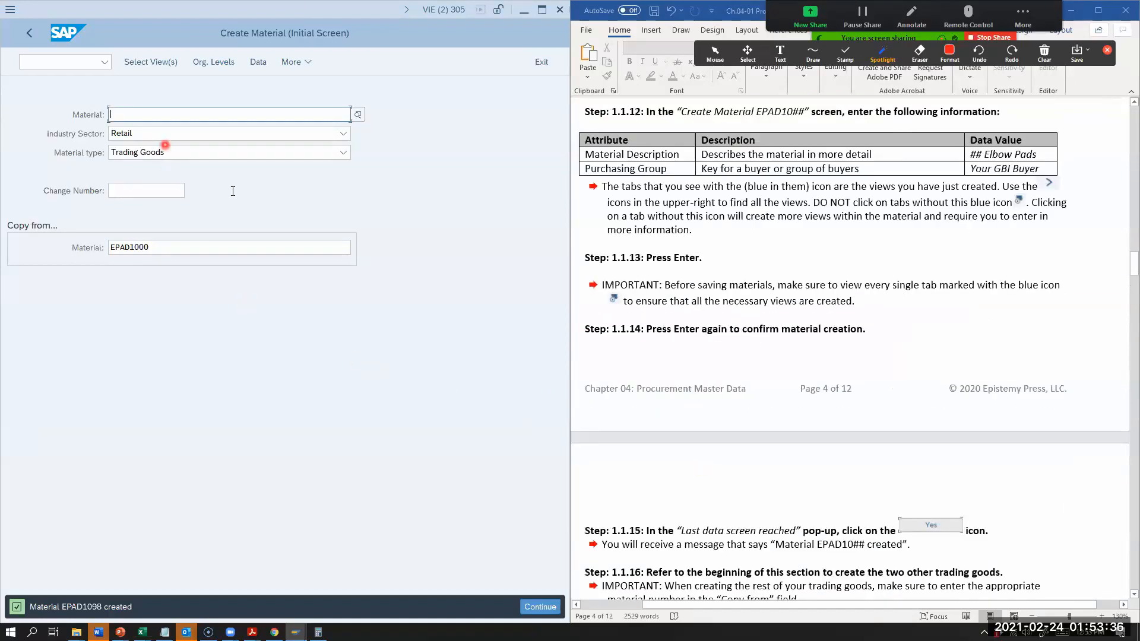
pyautogui.scroll(12, 890, 416)
pyautogui.scroll(4, 1012, 454)
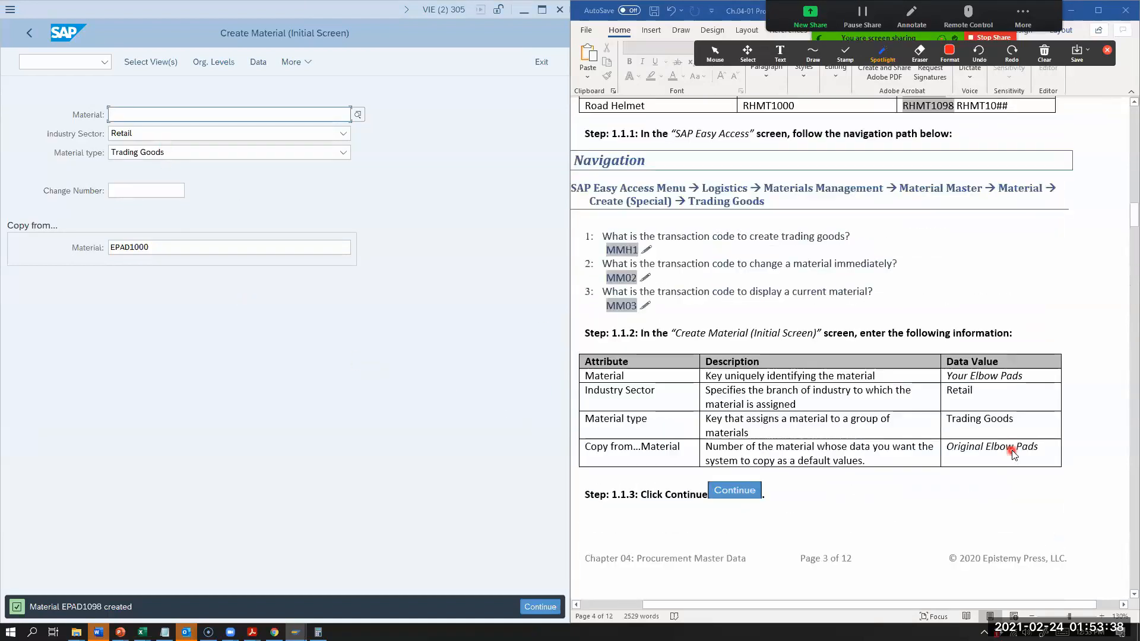
pyautogui.scroll(2, 1009, 452)
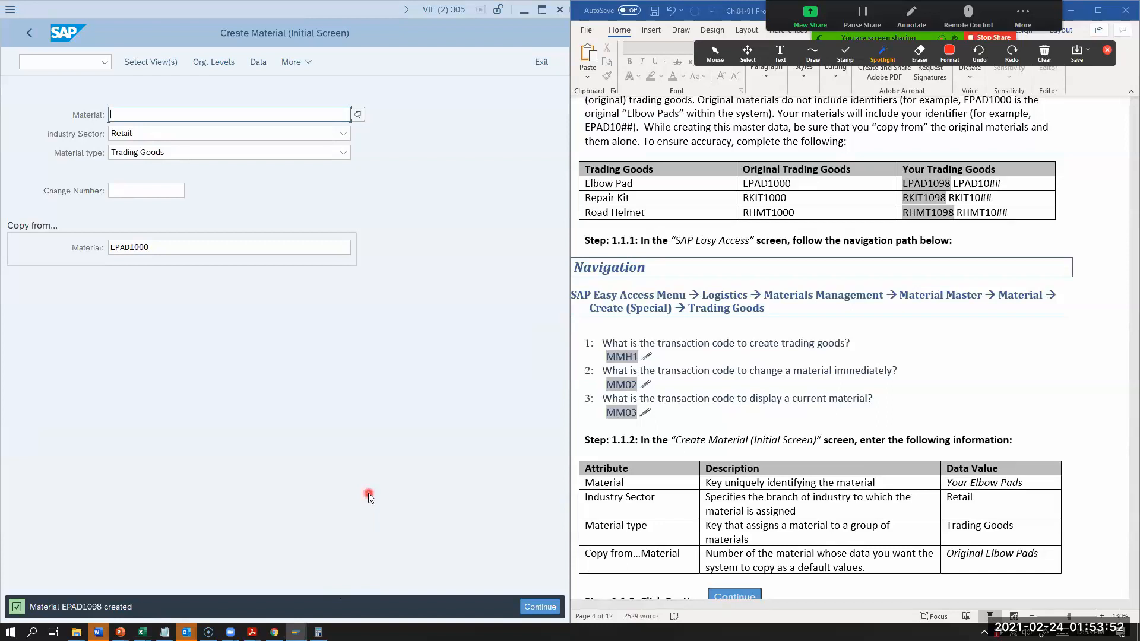
# Step: Enter RKIT1098 as the new material number on the initial creation screen
pyautogui.click(111, 114)
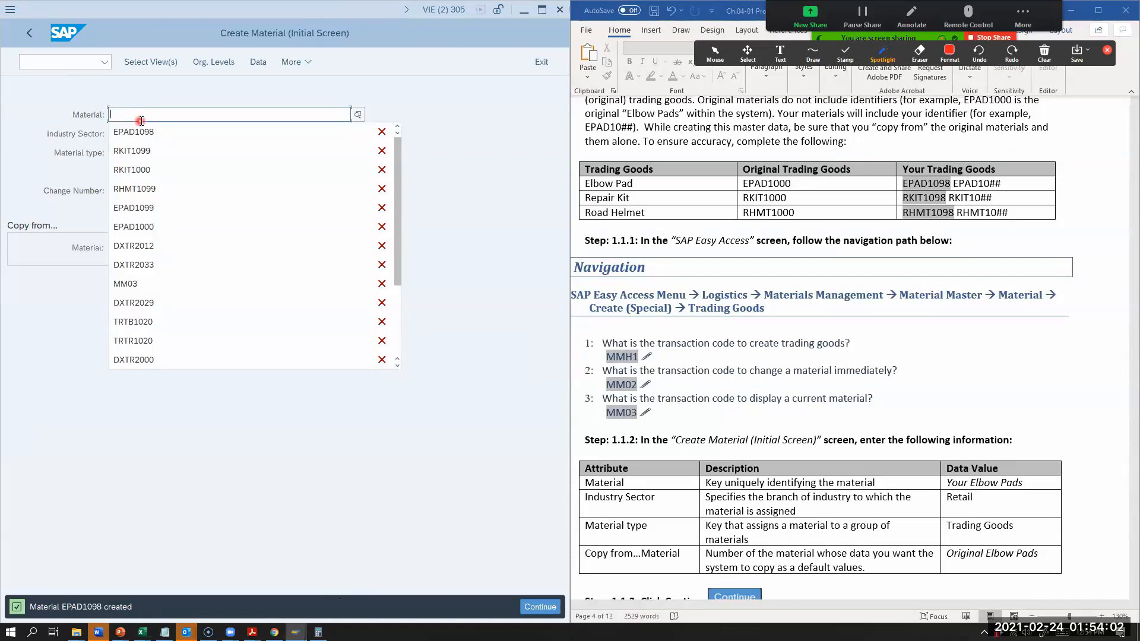
pyautogui.write('RKIT1098')
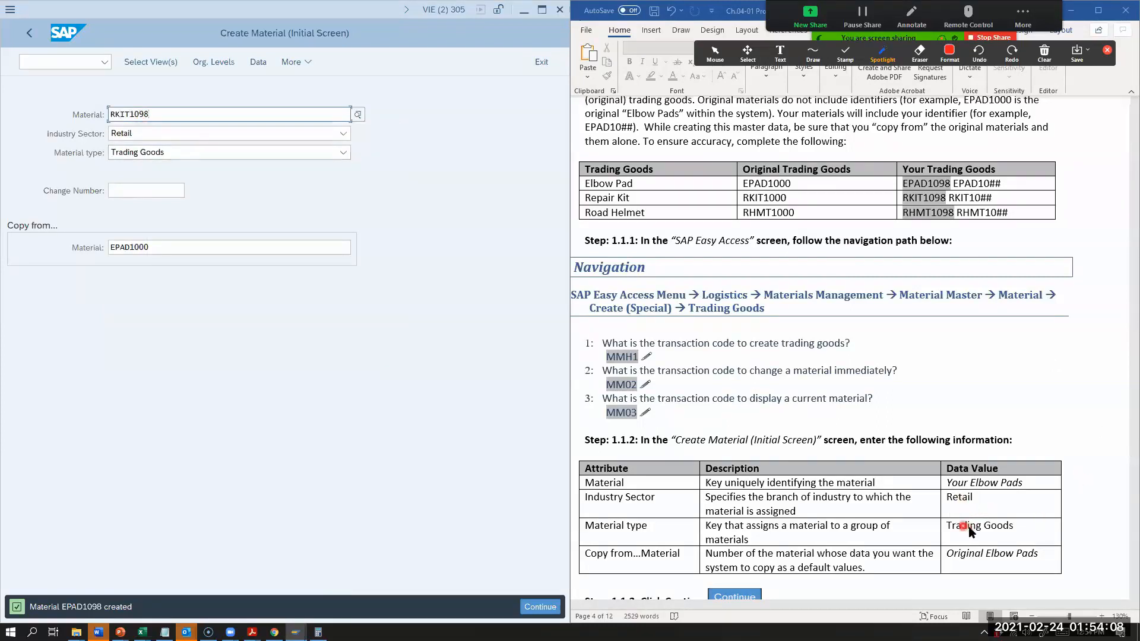
# Step: Replace the material to copy from with RKIT1000, the original repair kit
pyautogui.scroll(-3, 938, 525)
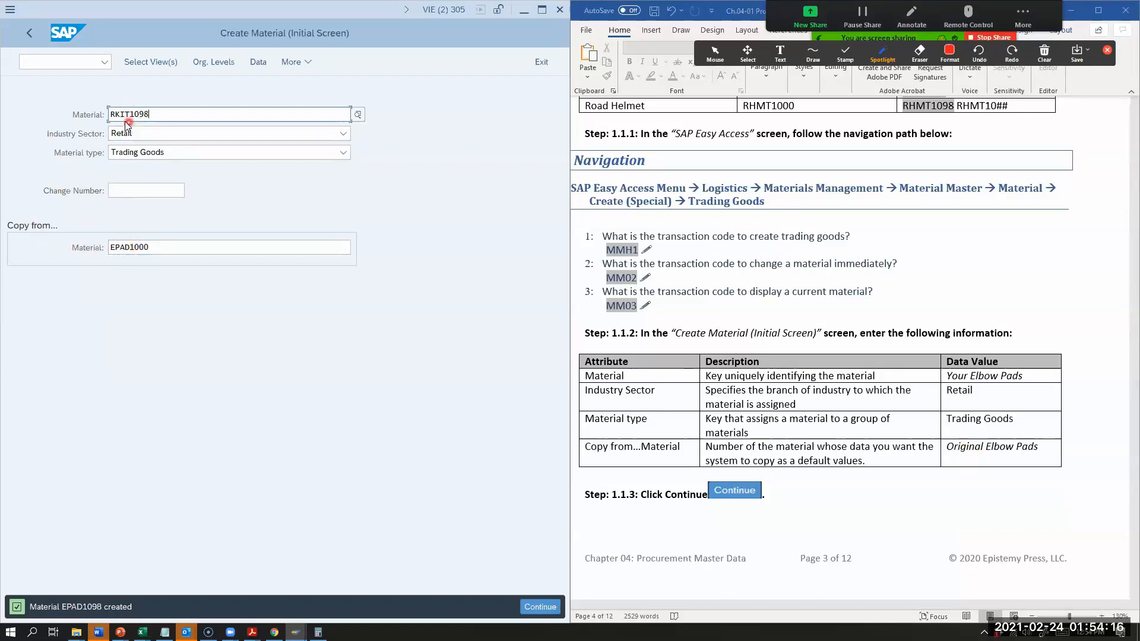
pyautogui.doubleClick(138, 245)
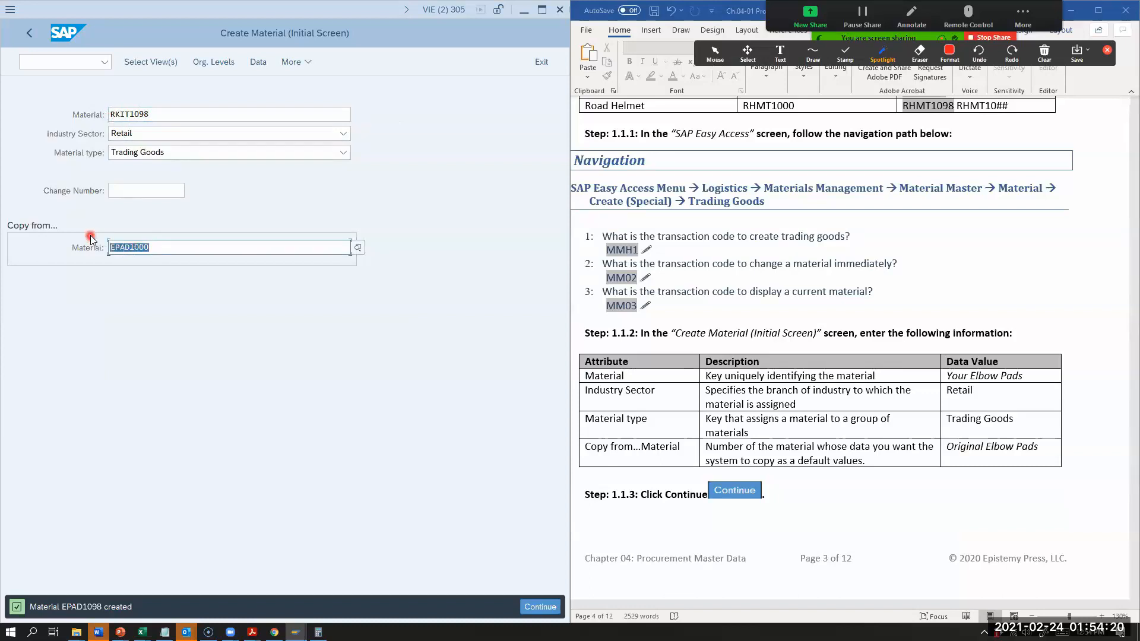
pyautogui.write('rkit100')
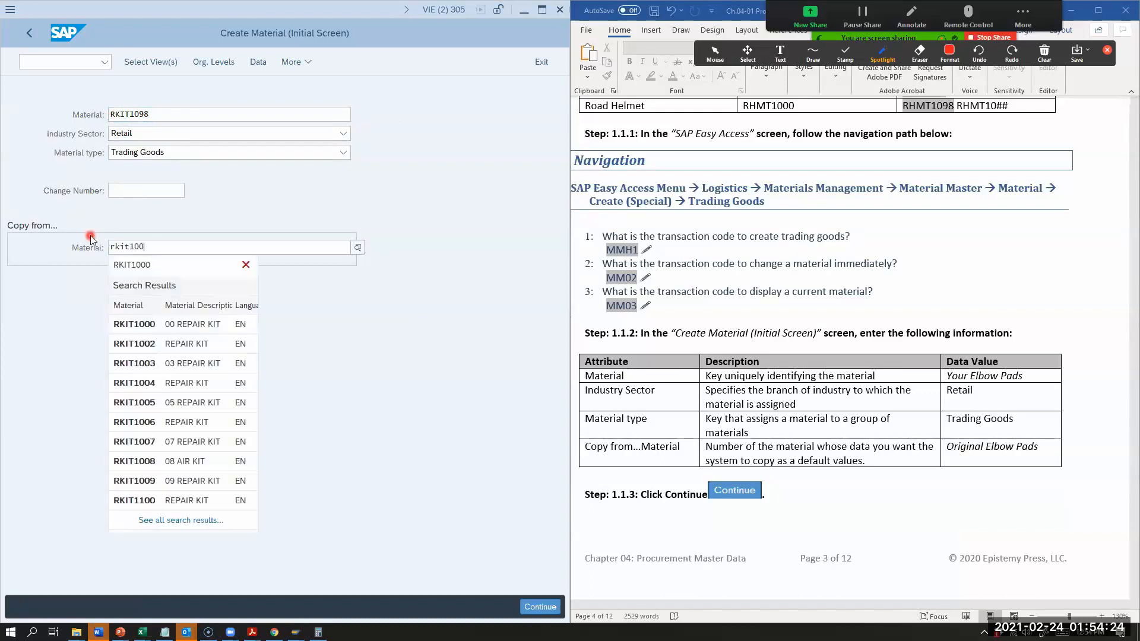
pyautogui.press('BackSpace')
pyautogui.press('BackSpace')
pyautogui.press('BackSpace')
pyautogui.press('BackSpace')
pyautogui.press('BackSpace')
pyautogui.press('BackSpace')
pyautogui.write('RK')
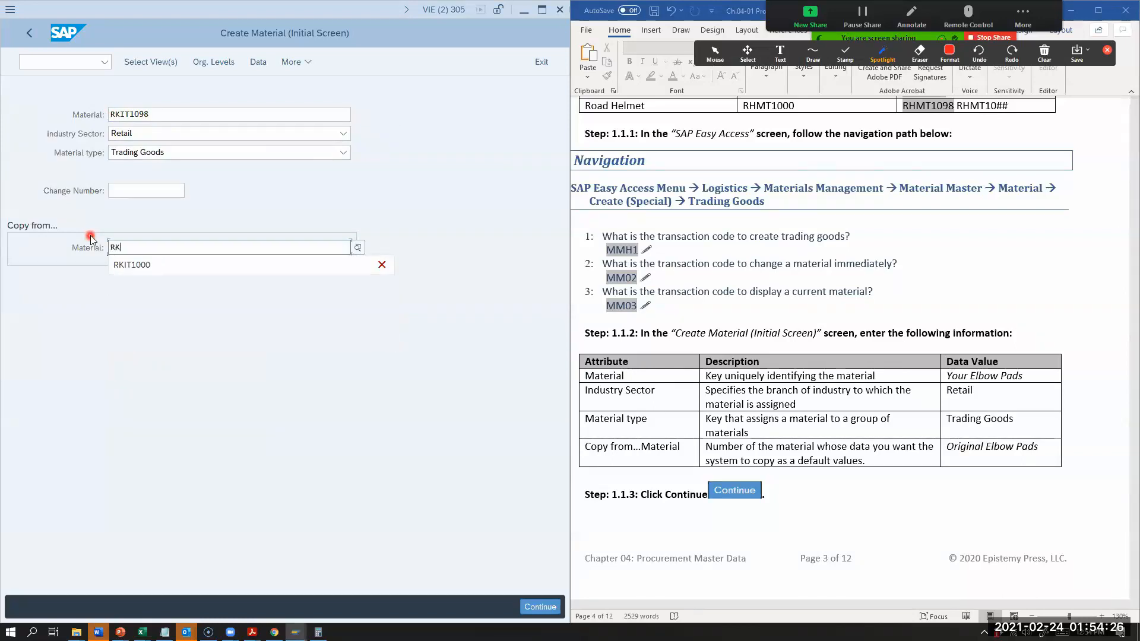
pyautogui.write('IT1000')
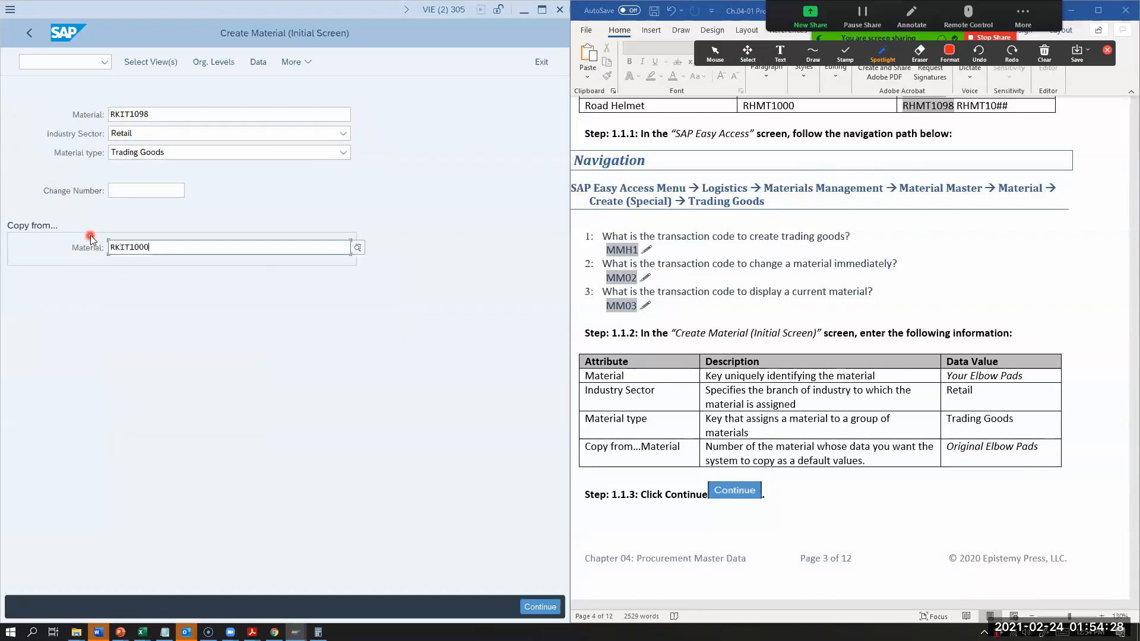
# Step: Continue to the view selection for RKIT1098 and check the preselected views against the exercise instructions
pyautogui.click(539, 606)
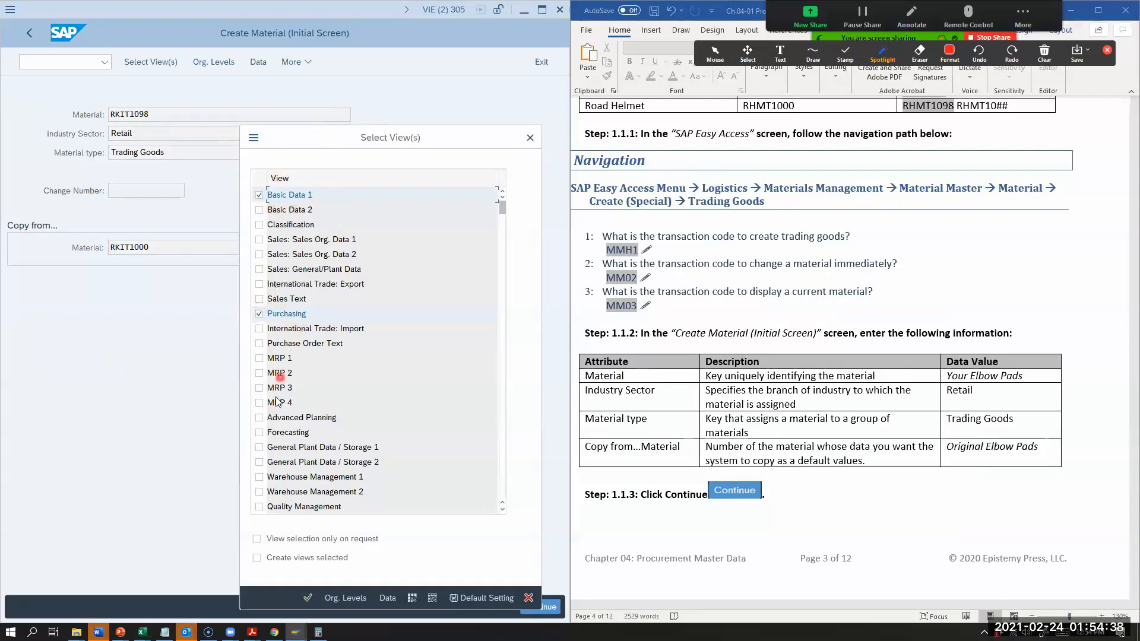
pyautogui.scroll(-2, 288, 429)
pyautogui.scroll(-4, 711, 412)
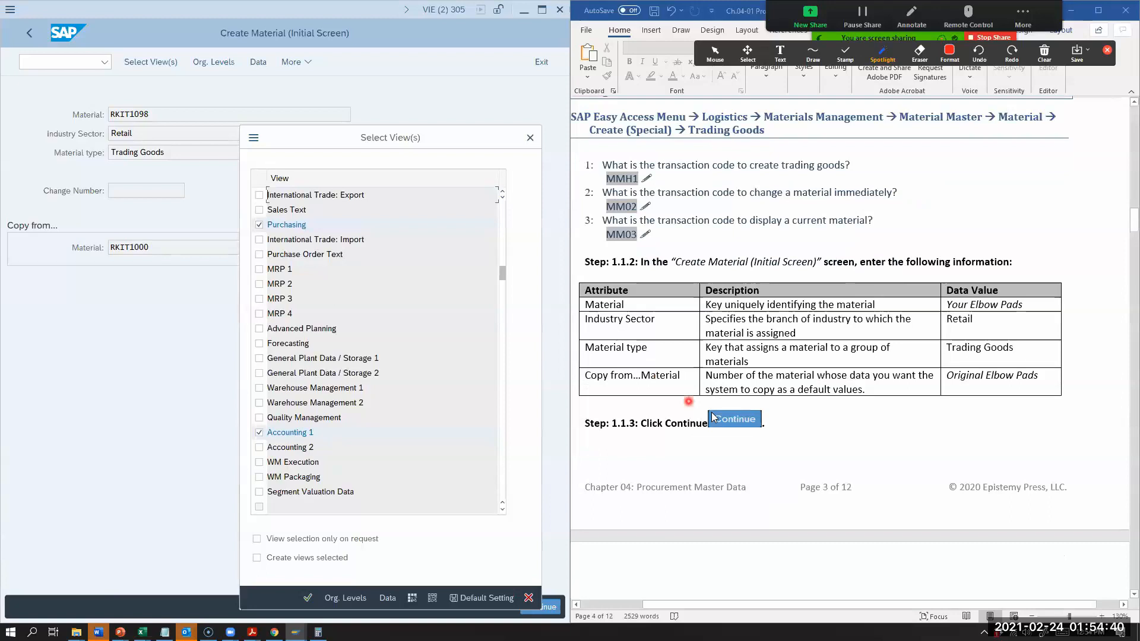
pyautogui.scroll(-3, 713, 415)
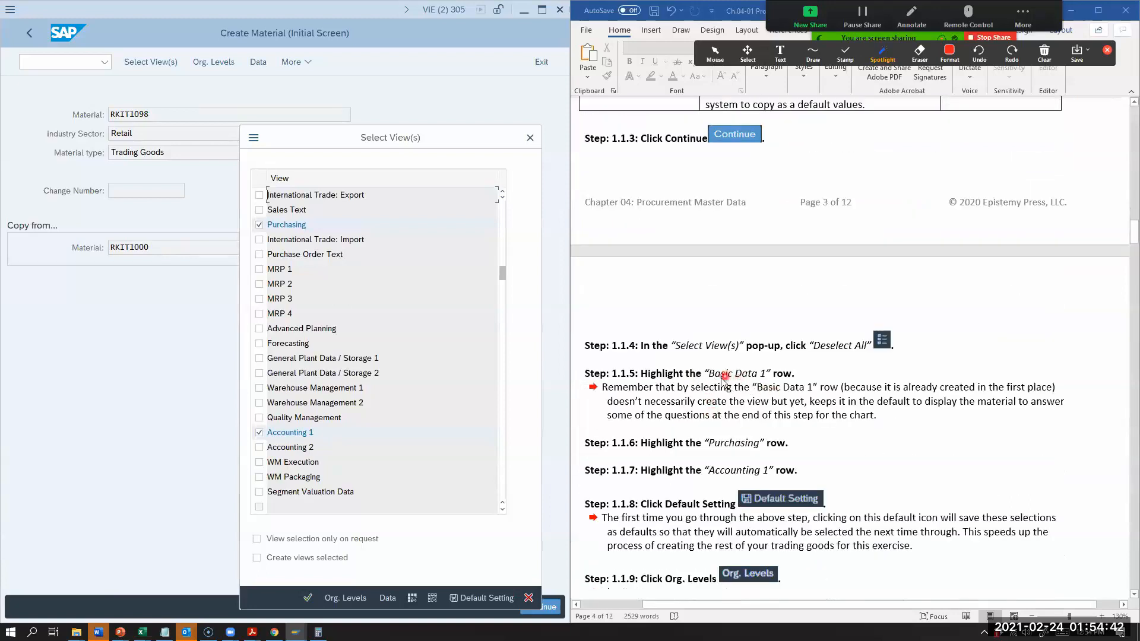
pyautogui.scroll(-1, 451, 425)
# Step: Open the organizational levels, accept plant MI98 with copy-from plant MI00, and continue to the repair kit's data screen
pyautogui.click(344, 599)
pyautogui.scroll(-1, 752, 510)
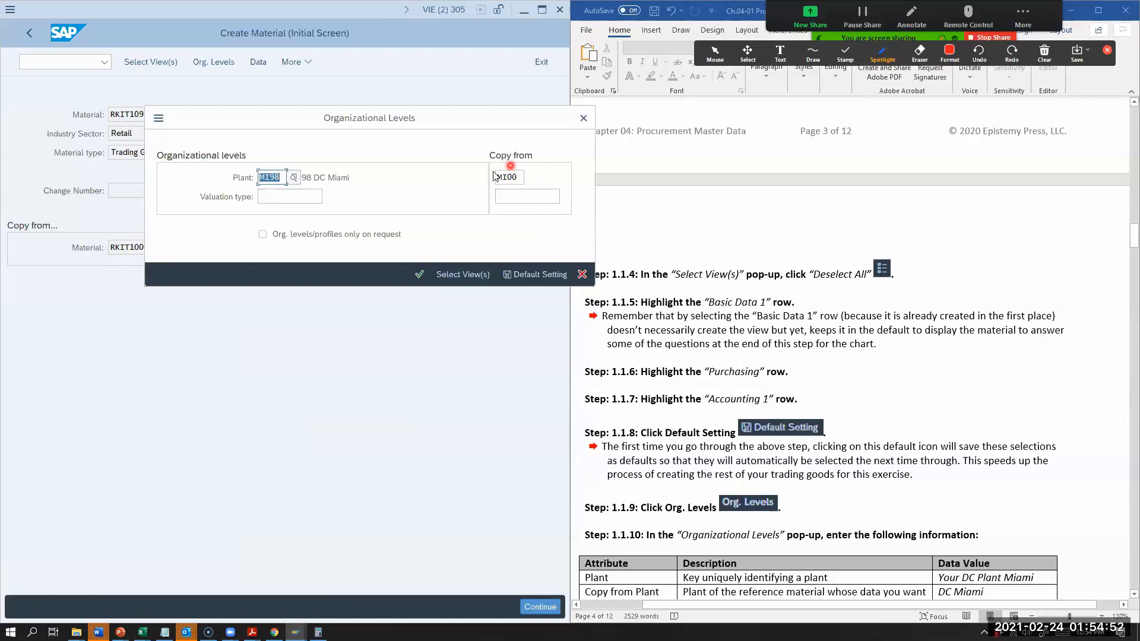
pyautogui.click(419, 275)
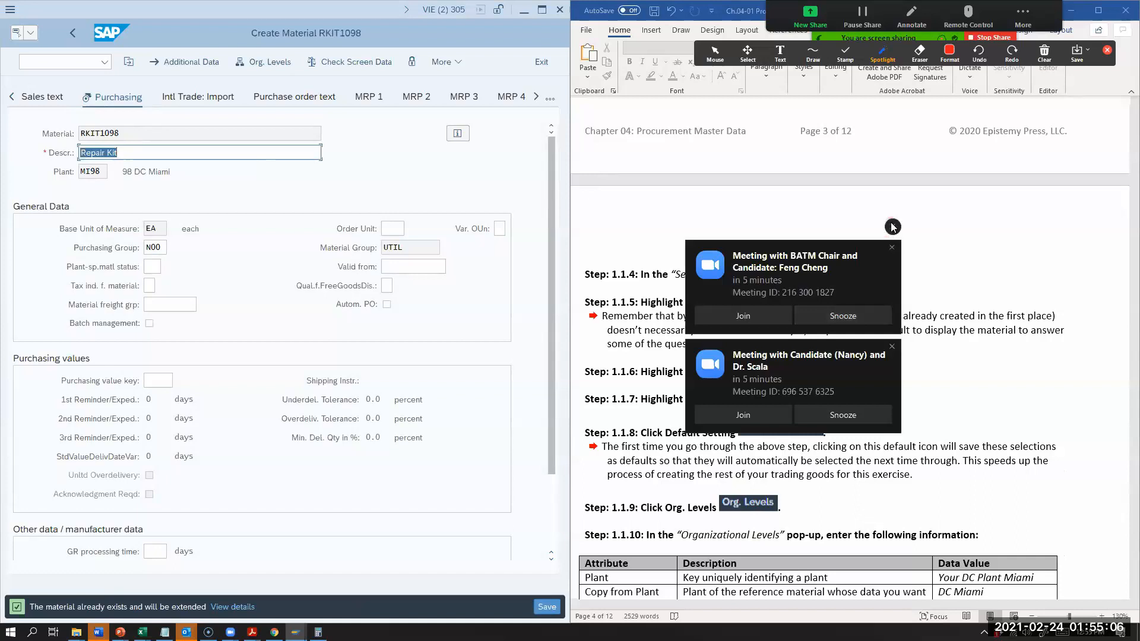
# Step: Prefix the repair kit's description with 98 to read "98 Repair Kit" and set its purchasing group to N98
pyautogui.click(81, 153)
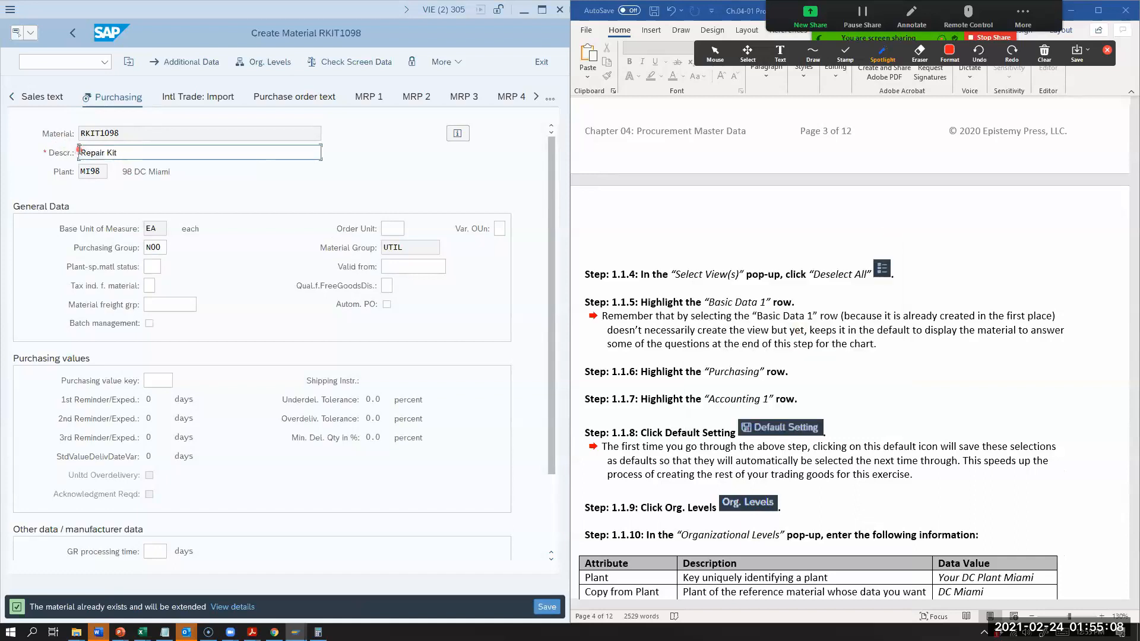
pyautogui.write('98')
pyautogui.click(158, 248)
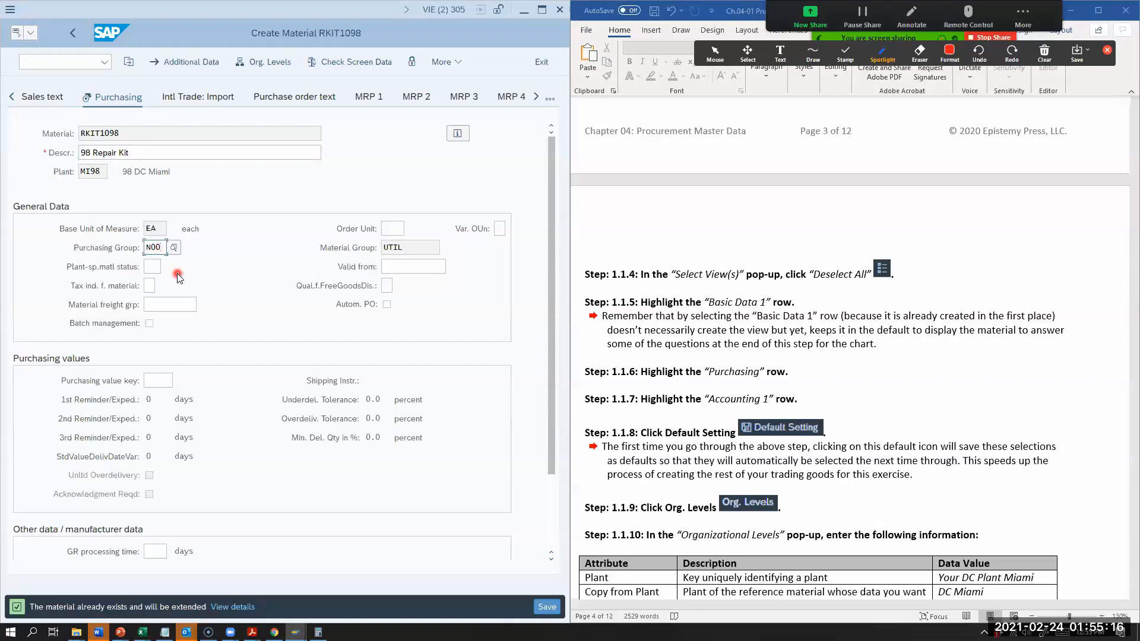
pyautogui.press('BackSpace')
pyautogui.write('98')
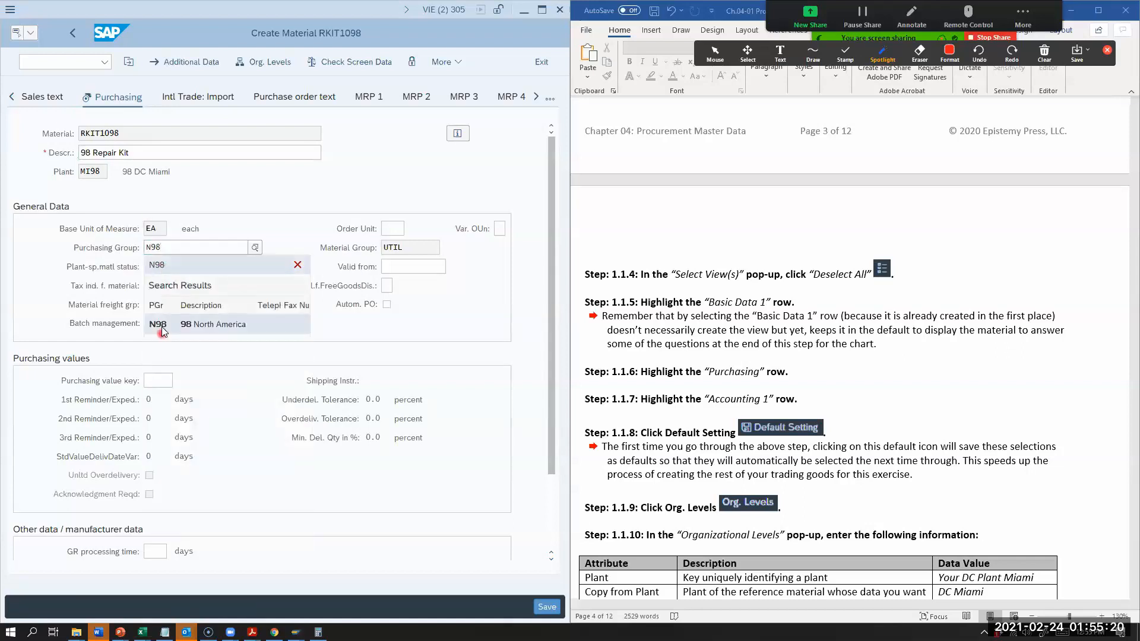
pyautogui.click(170, 329)
# Step: Continue through the Accounting 1 data of RKIT1098 without changes and save the material
pyautogui.click(546, 613)
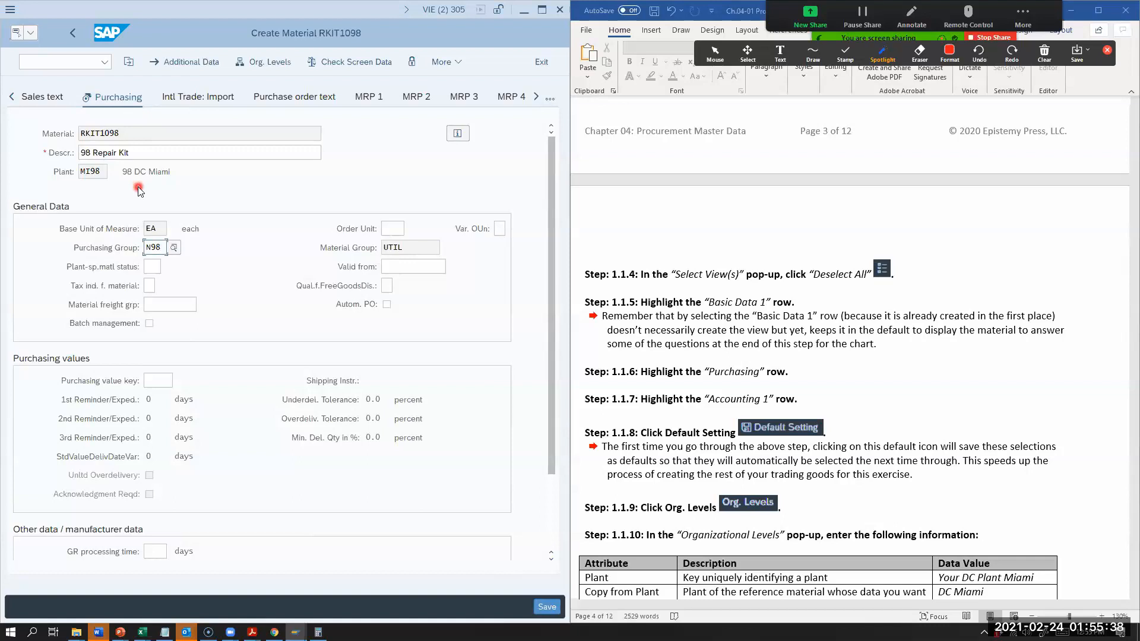
pyautogui.press('Return')
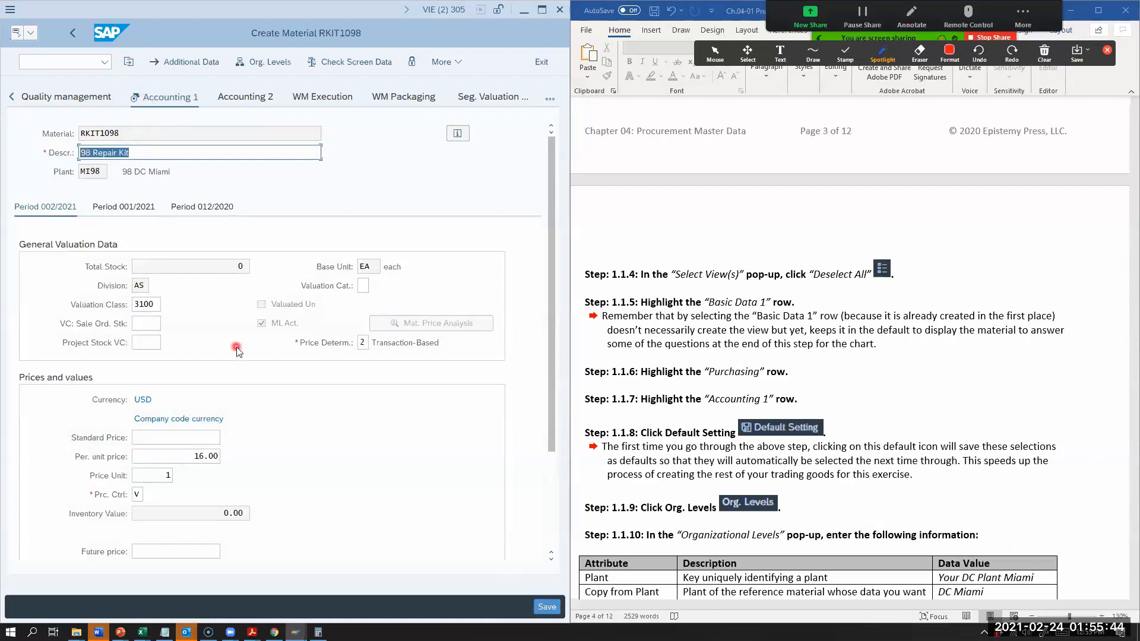
pyautogui.click(157, 477)
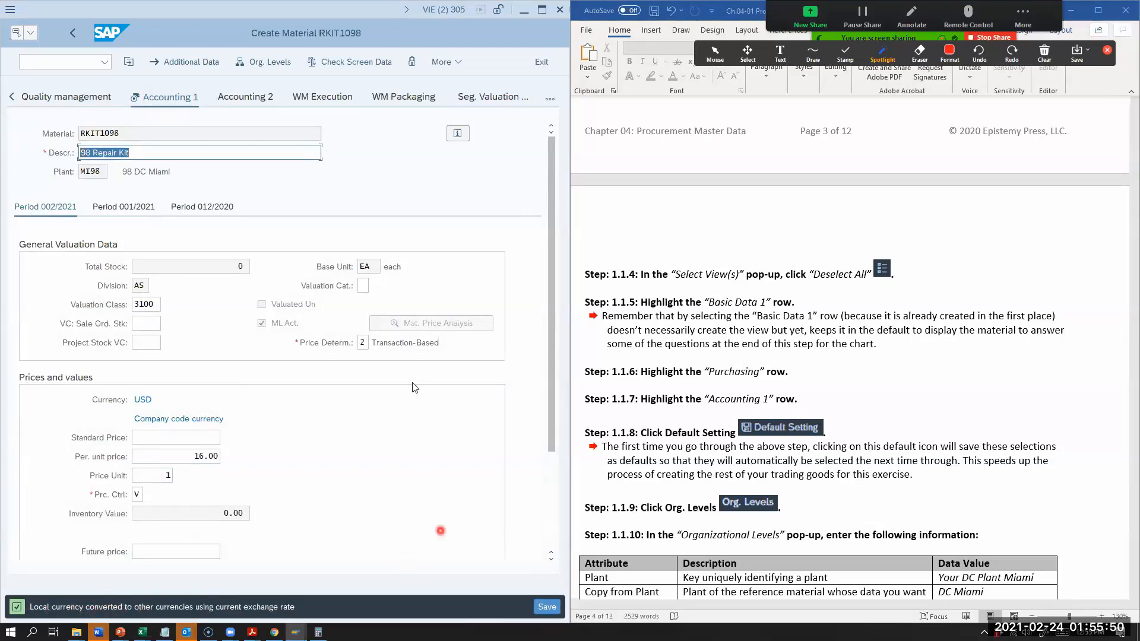
pyautogui.press('Return')
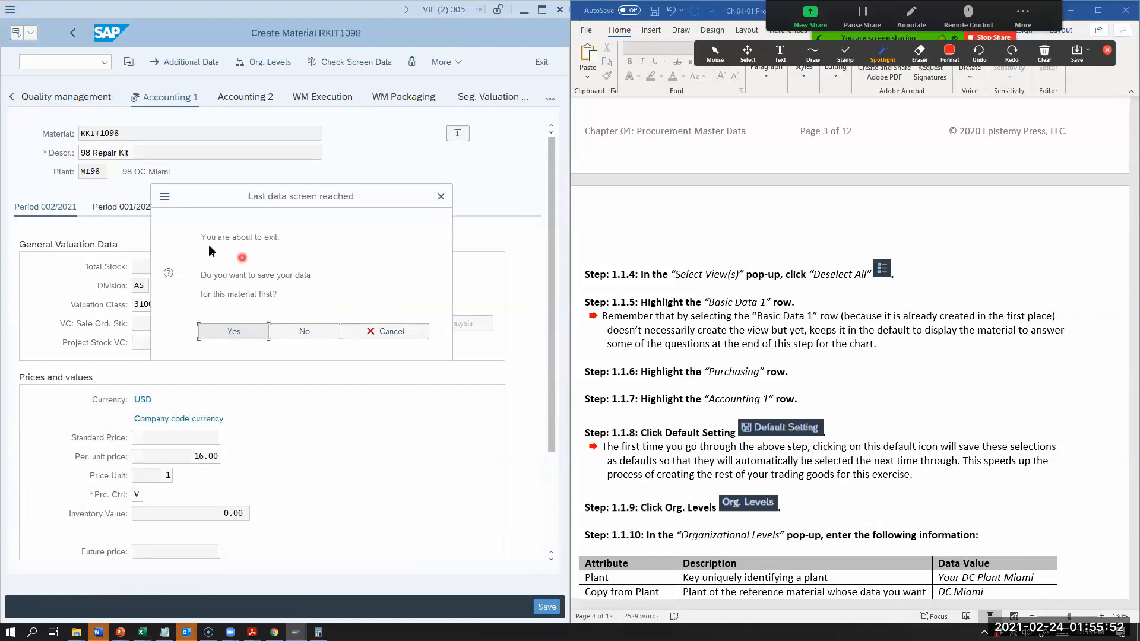
pyautogui.click(224, 331)
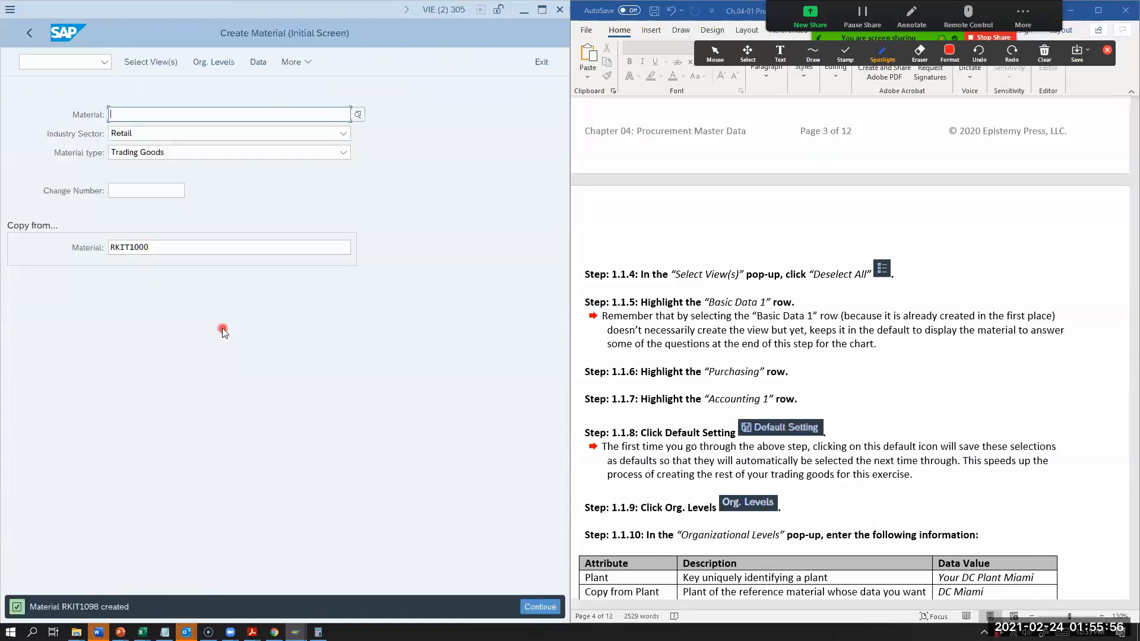
# Step: Look up the road helmet in the exercise's trading goods table and enter RHMT1098 as the new material number
pyautogui.scroll(15, 817, 481)
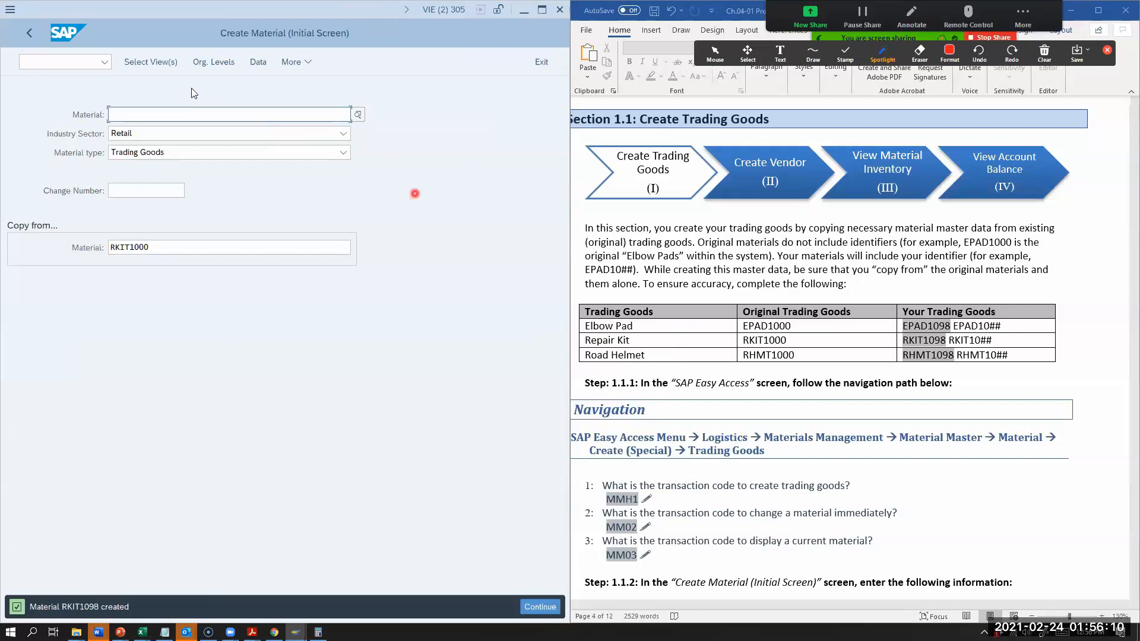
pyautogui.click(187, 113)
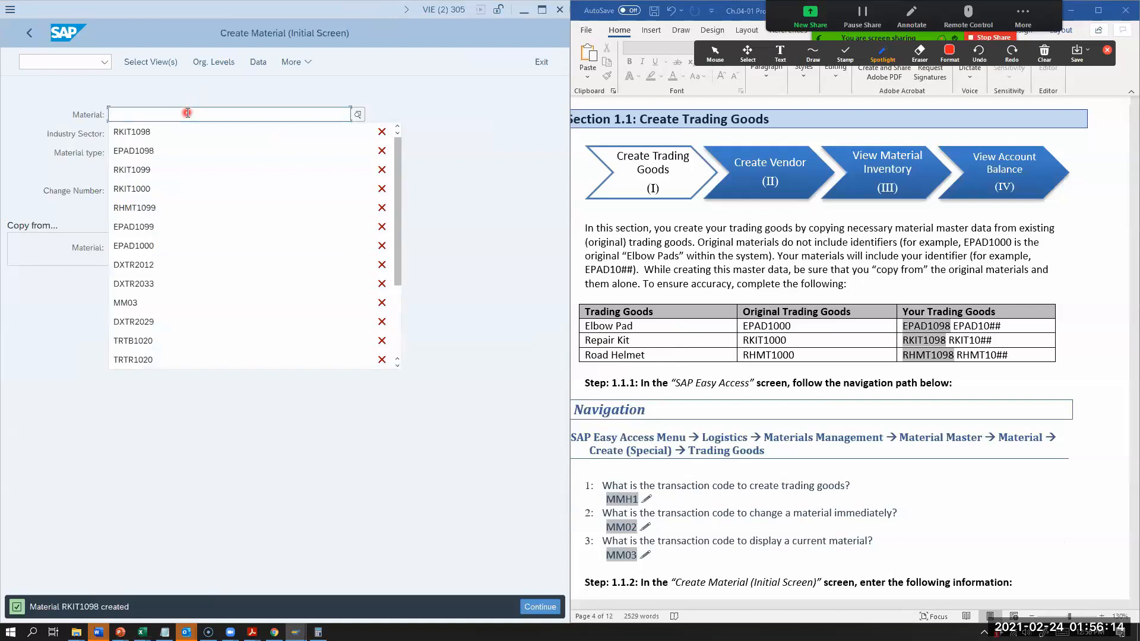
pyautogui.write('RM')
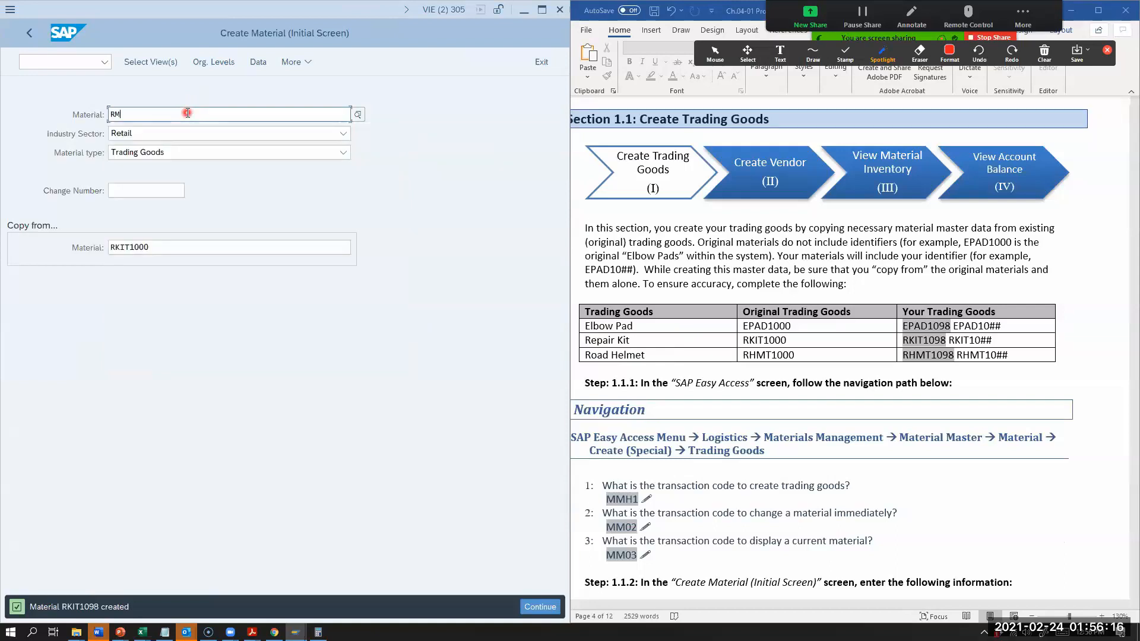
pyautogui.press('BackSpace')
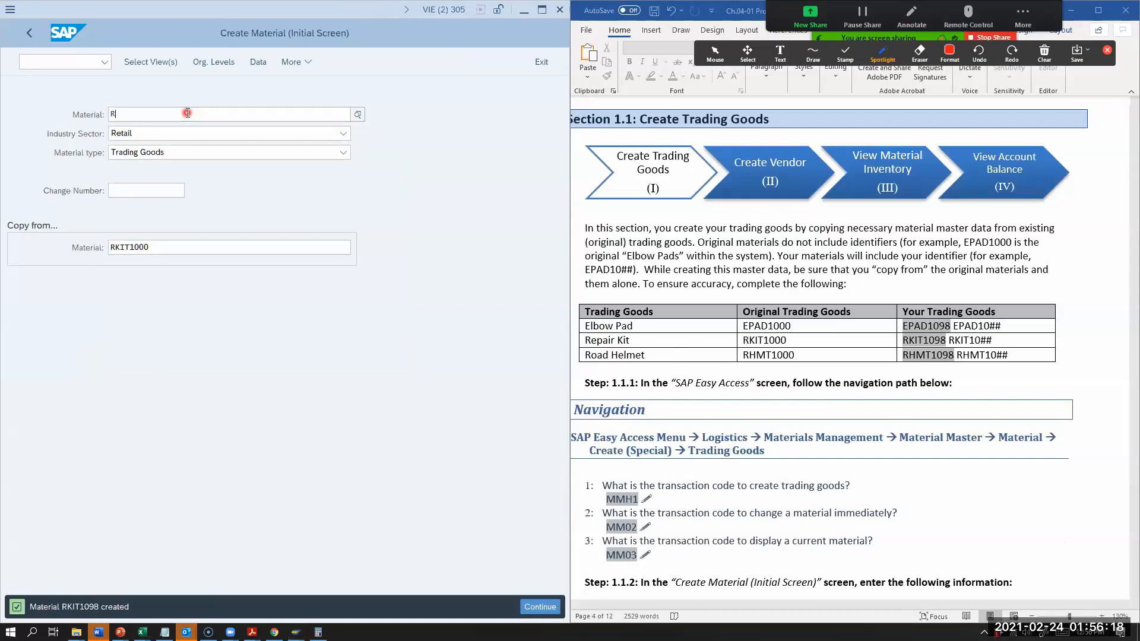
pyautogui.write('HMT1098')
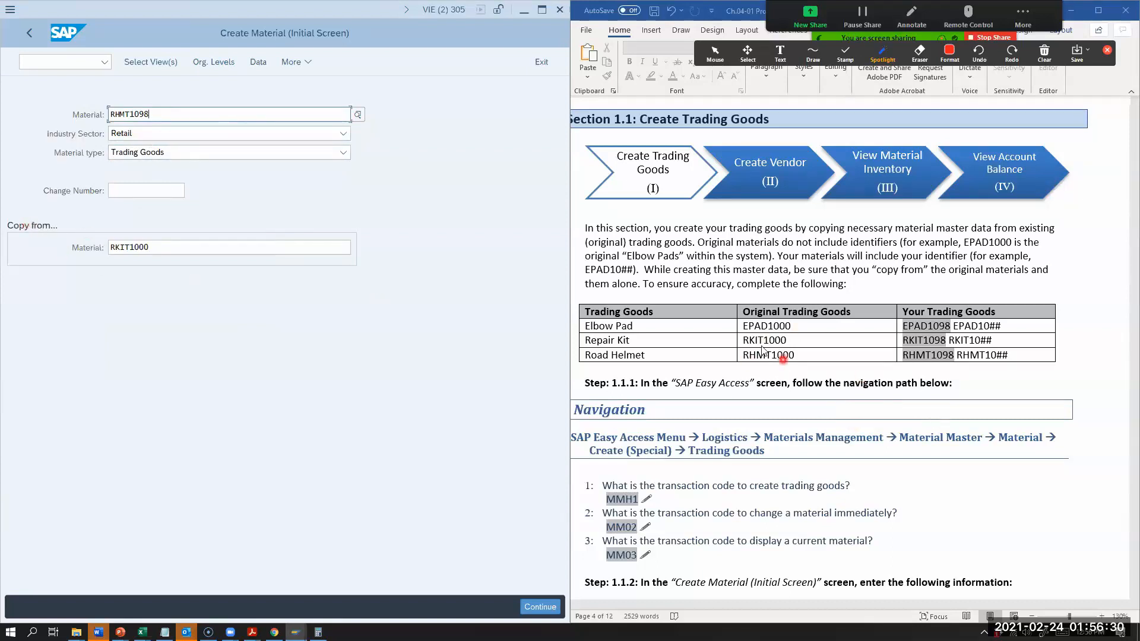
# Step: Replace the material to copy from with RHMT1000, the original road helmet, and continue to the view selection
pyautogui.moveTo(168, 247); pyautogui.dragTo(74, 236)
pyautogui.write('RHM')
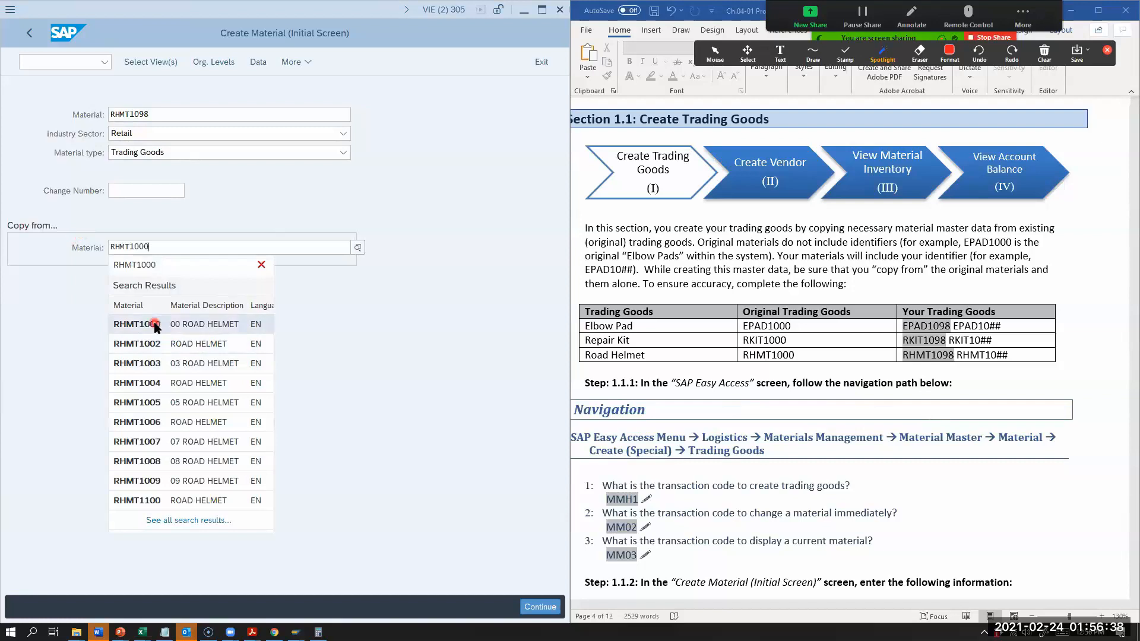
pyautogui.click(154, 323)
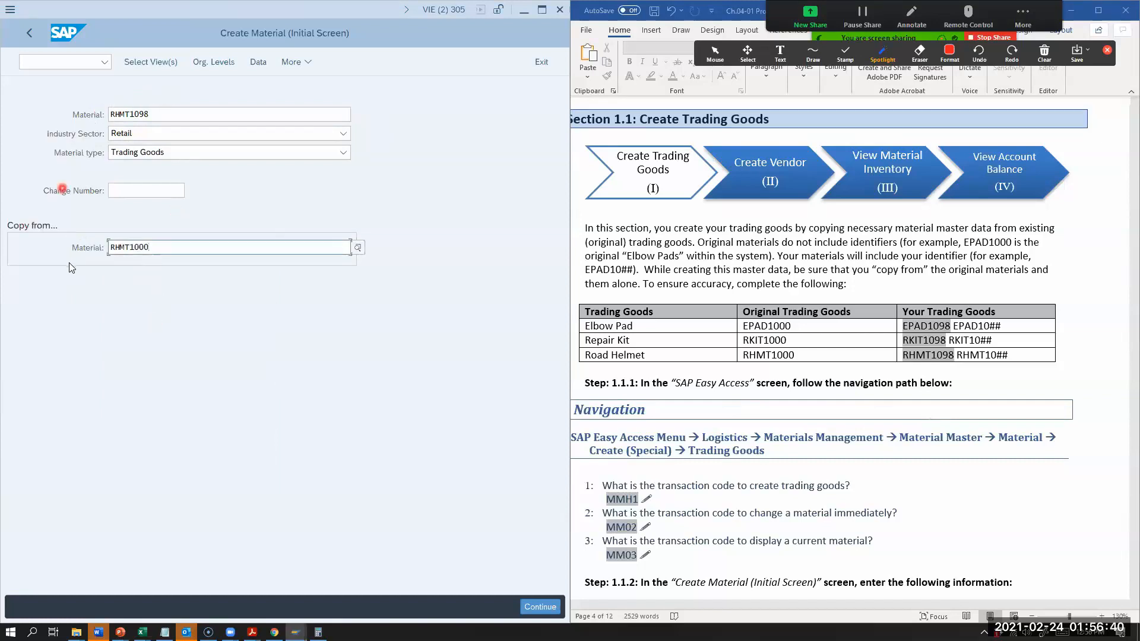
pyautogui.click(541, 606)
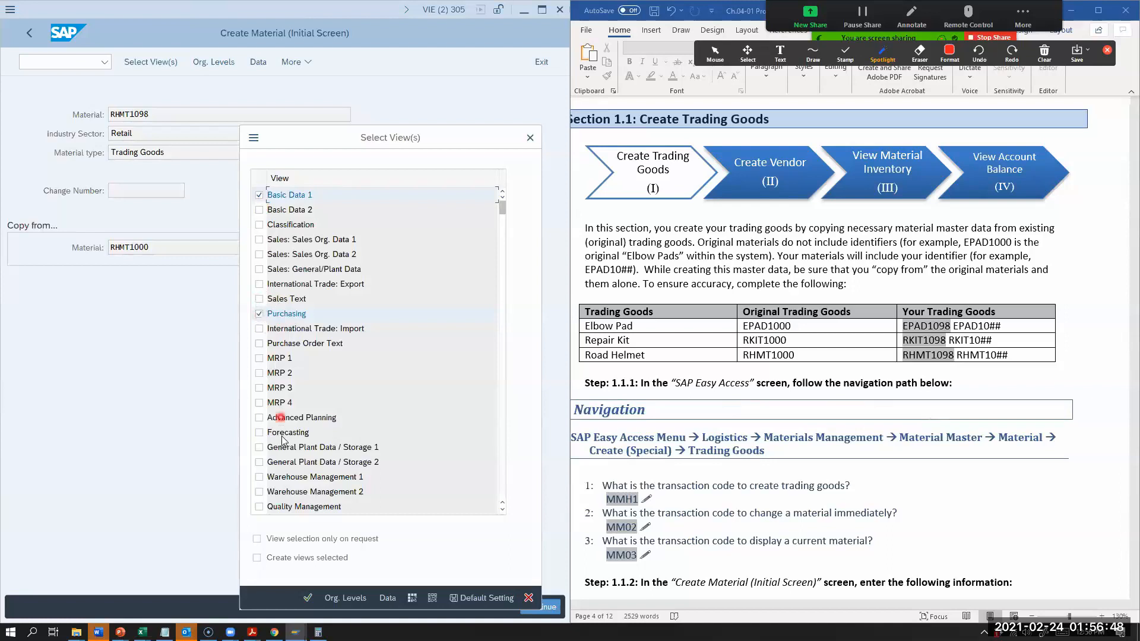
# Step: Keep the Basic Data 1, Purchasing and Accounting 1 views, and accept plant MI98 with copy-from plant MI00 in the organizational levels
pyautogui.scroll(-2, 281, 456)
pyautogui.click(259, 432)
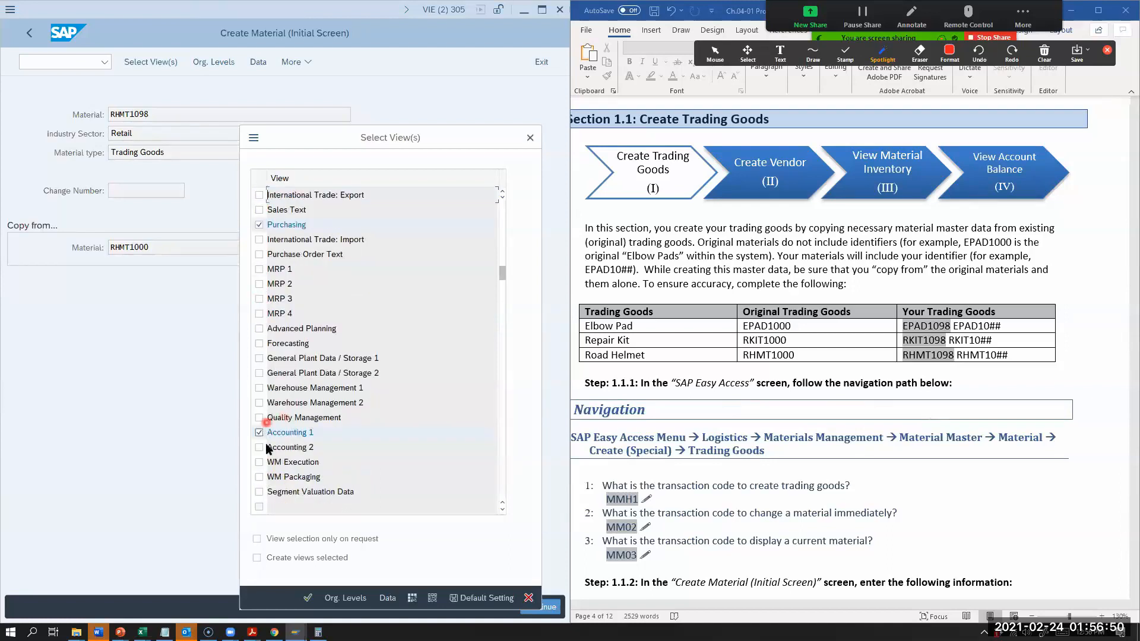
pyautogui.click(345, 598)
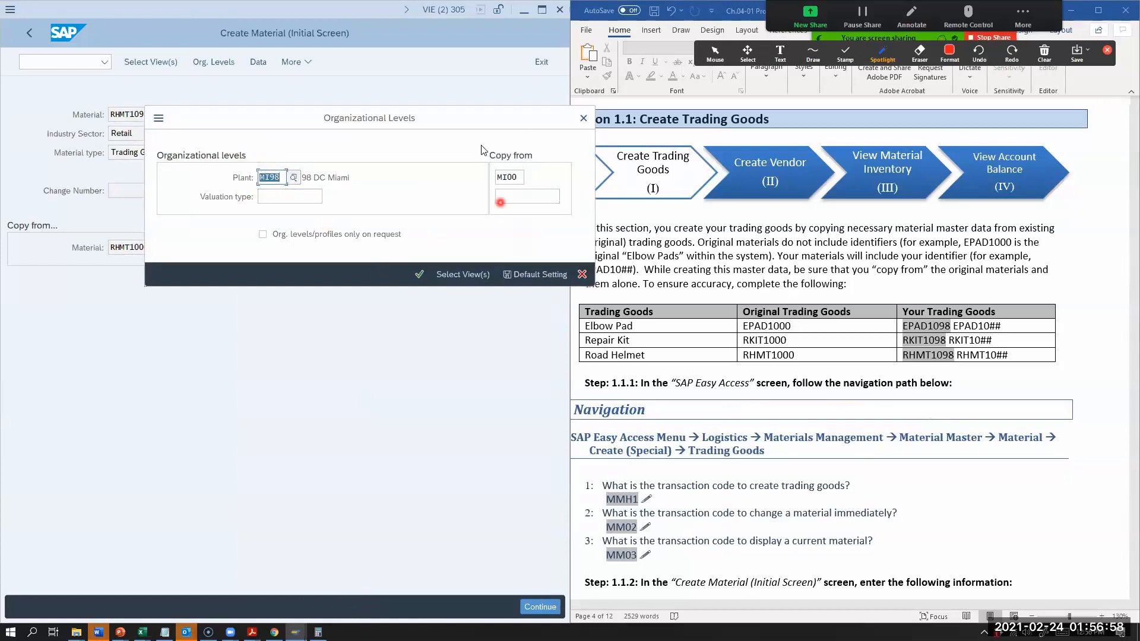
pyautogui.click(420, 274)
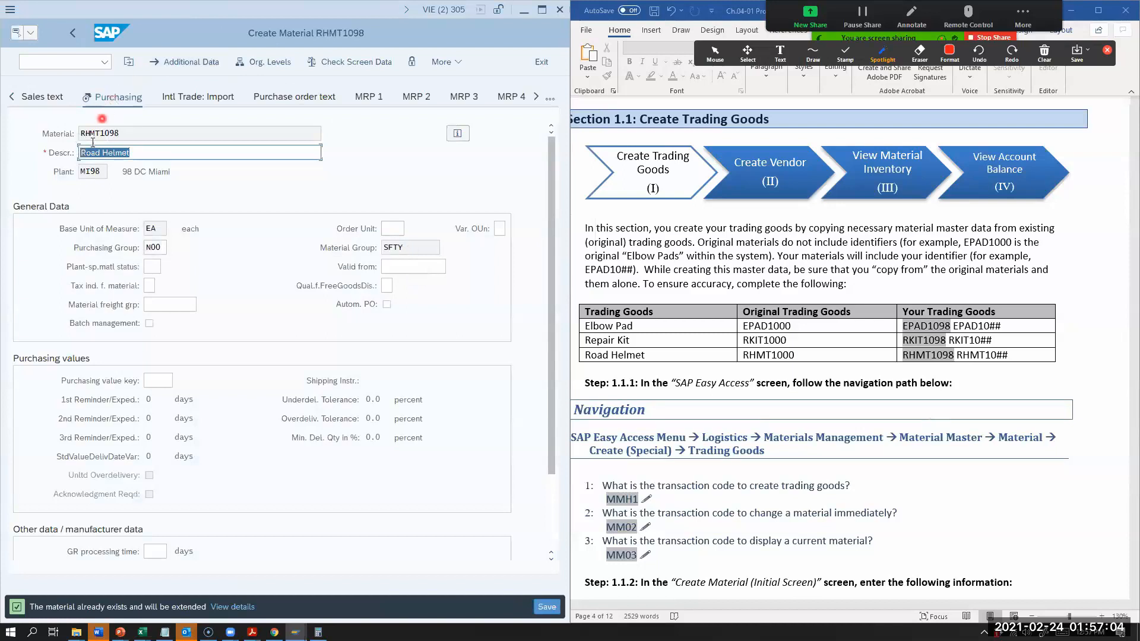
# Step: Prefix the road helmet's description with 98 to read "98 Road Helmet" and set its purchasing group to N98
pyautogui.click(83, 153)
pyautogui.write('98')
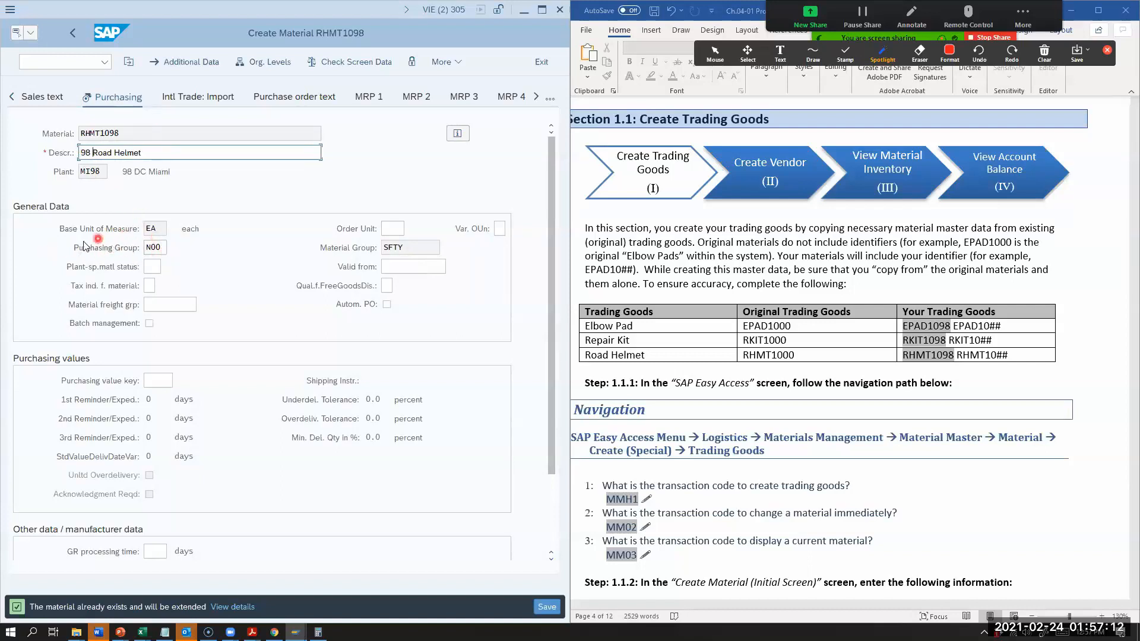
pyautogui.click(163, 252)
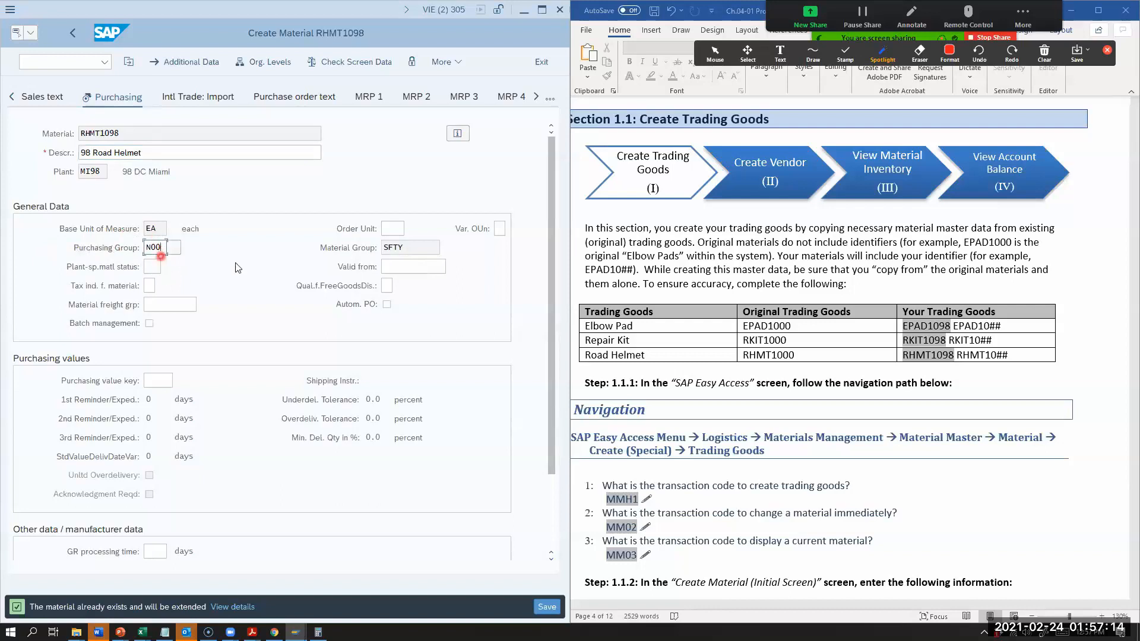
pyautogui.press('BackSpace')
pyautogui.press('BackSpace')
pyautogui.write('98')
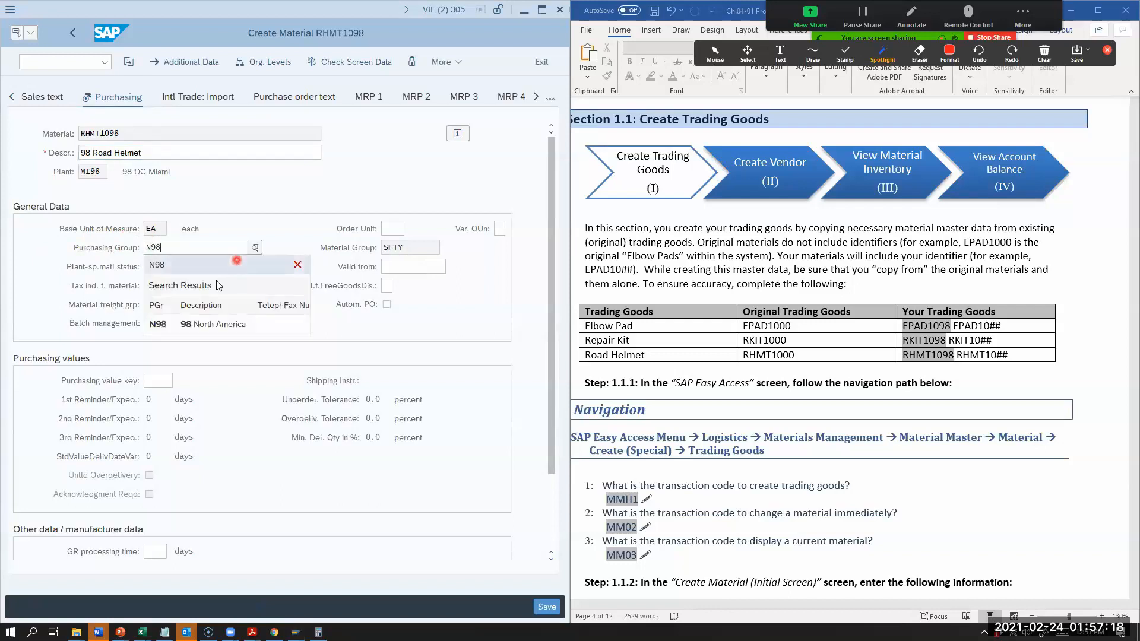
pyautogui.click(204, 323)
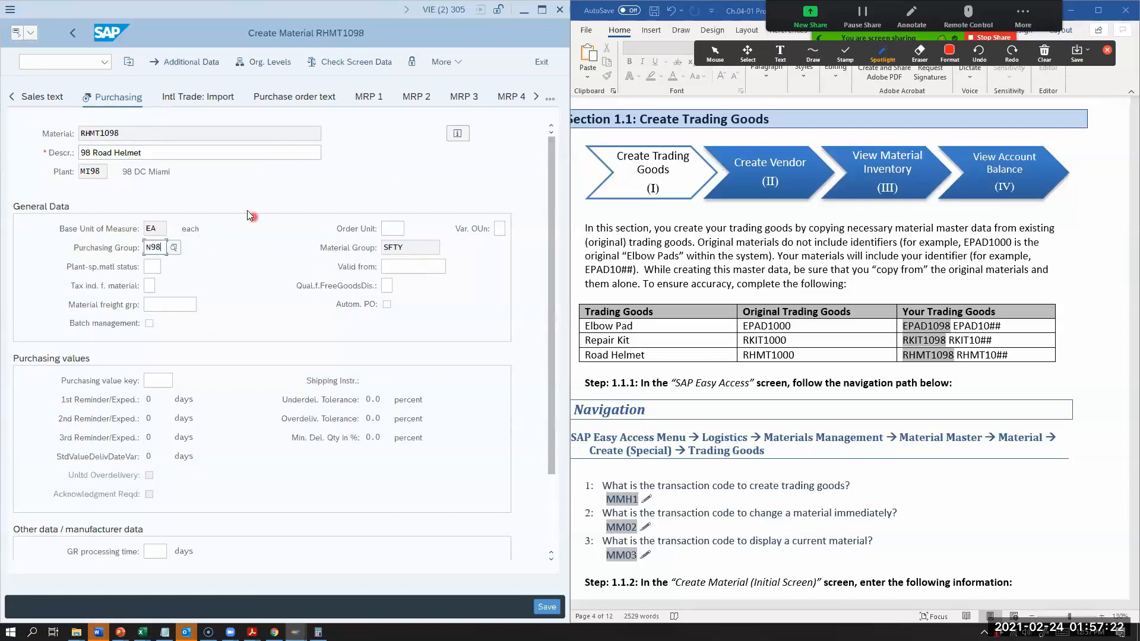
# Step: Continue through the Accounting 1 data of RHMT1098 without changes and save the material
pyautogui.press('Return')
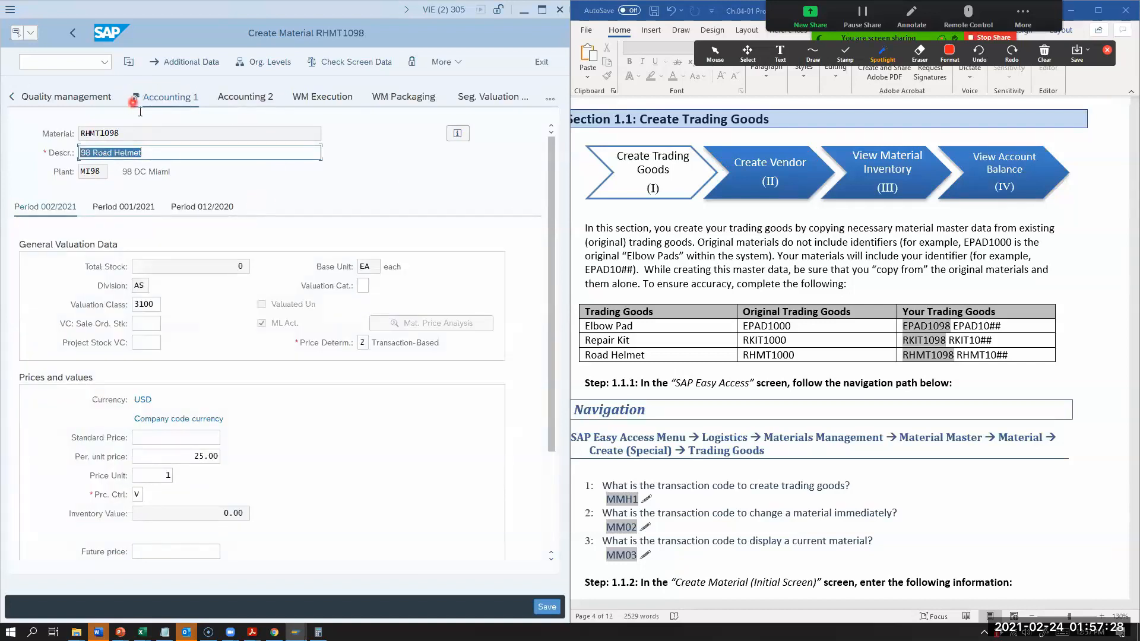
pyautogui.press('Return')
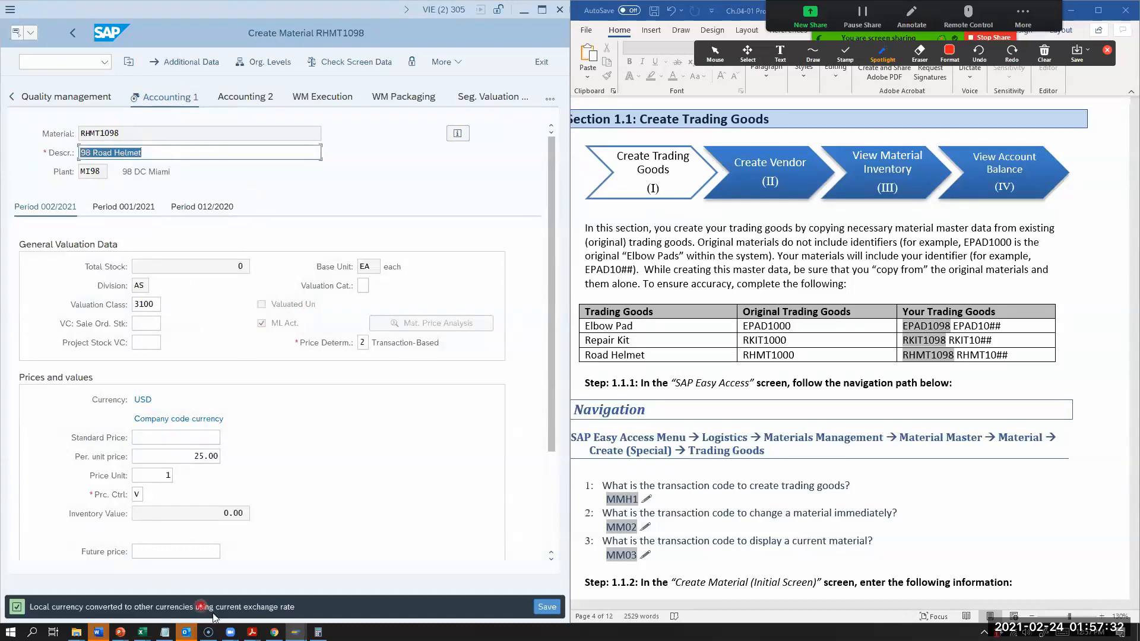
pyautogui.press('Return')
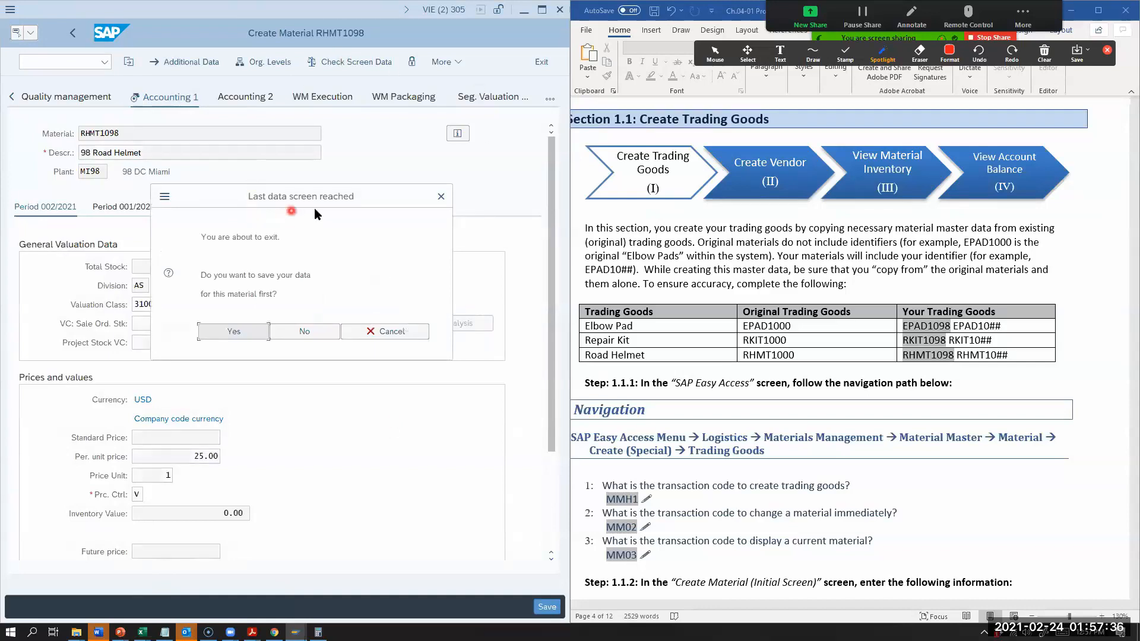
pyautogui.click(239, 331)
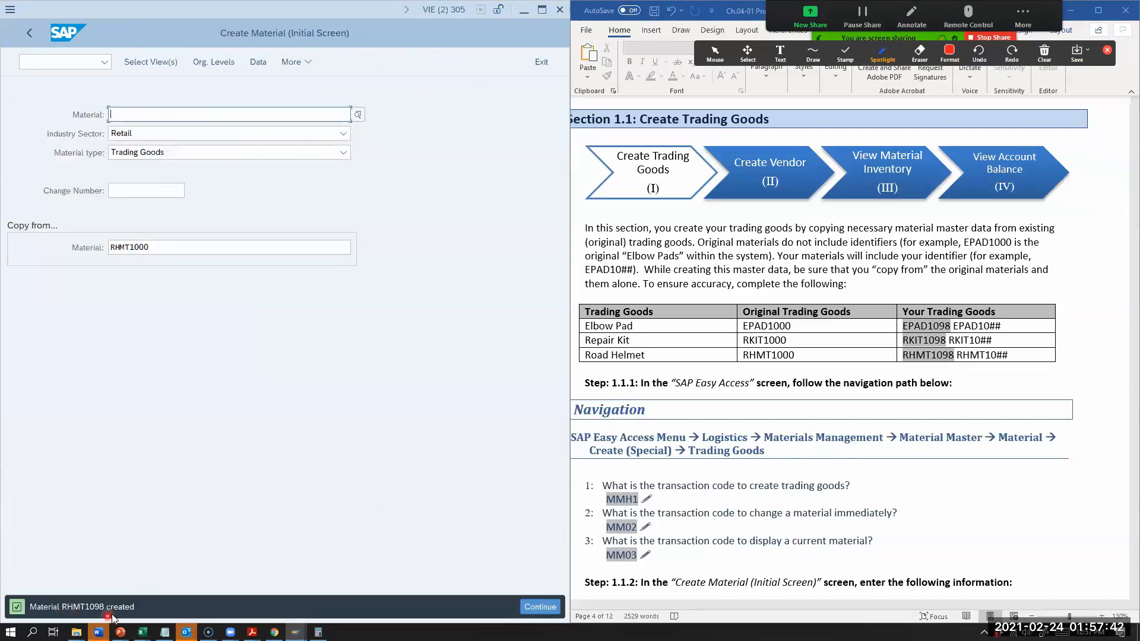
# Step: Read the exercise's material chart instructions, leave trading goods creation and open the immediate material change transaction MM02
pyautogui.scroll(-15, 978, 373)
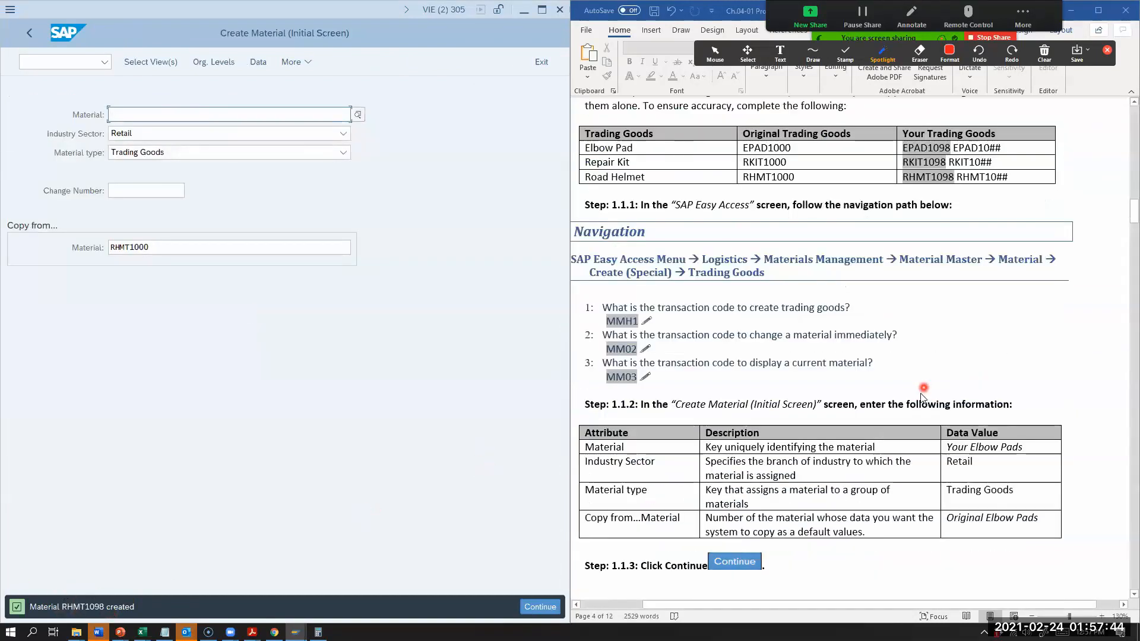
pyautogui.scroll(-20, 864, 401)
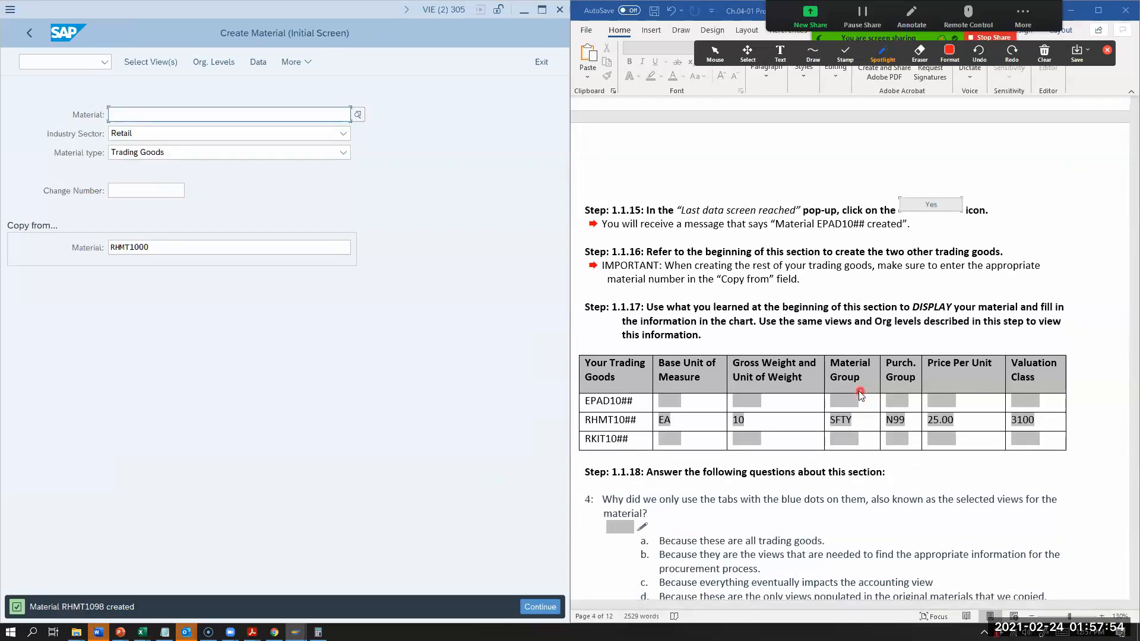
pyautogui.click(540, 64)
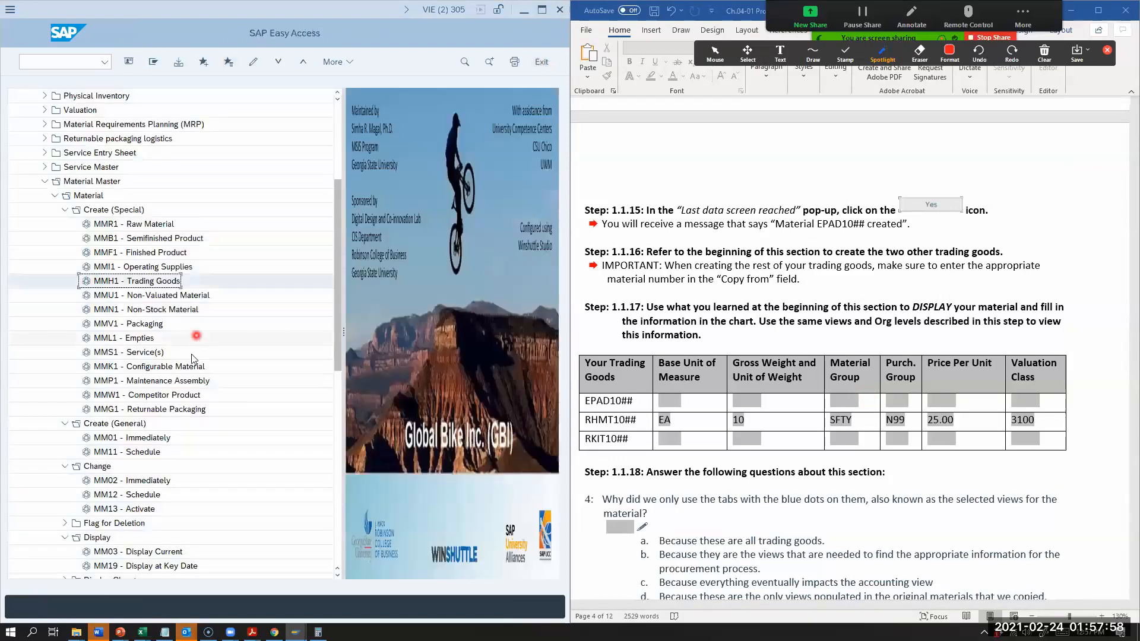
pyautogui.doubleClick(109, 480)
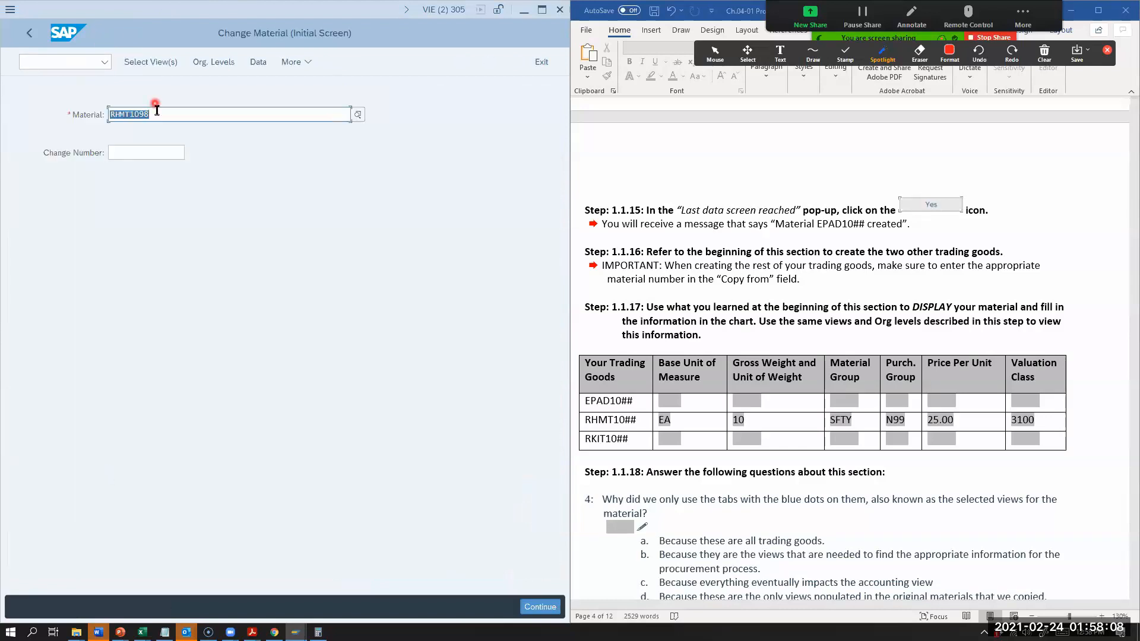
# Step: Replace the material number on the initial change screen with RKIT1098
pyautogui.click(154, 116)
pyautogui.moveTo(154, 115); pyautogui.dragTo(82, 114)
pyautogui.write('rkit')
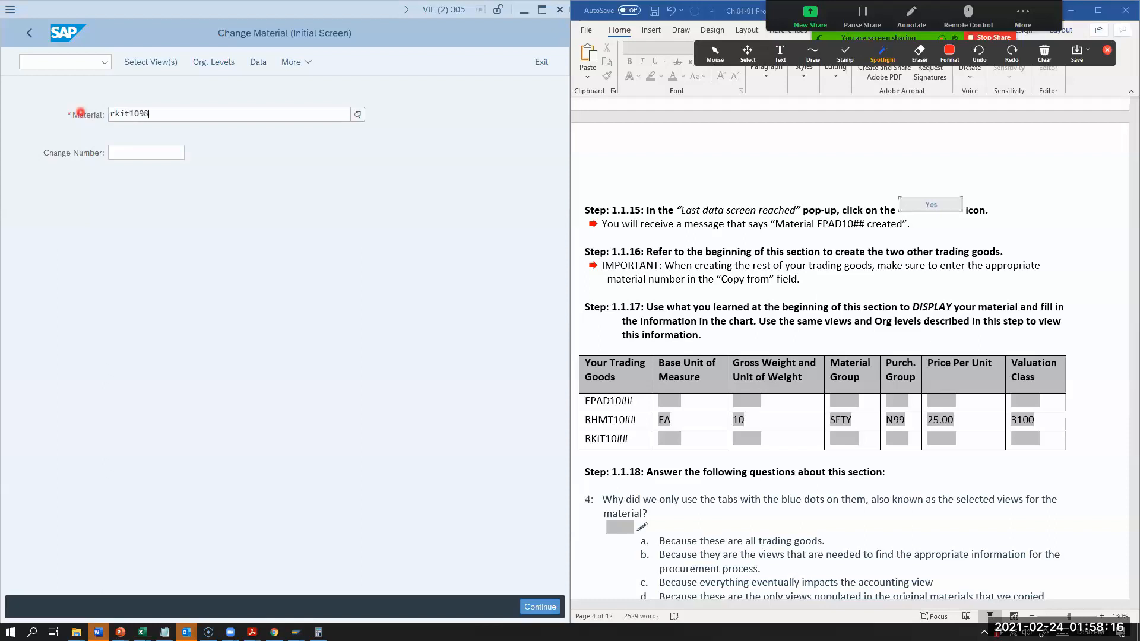
pyautogui.write('1098')
pyautogui.press('BackSpace')
pyautogui.press('BackSpace')
pyautogui.press('BackSpace')
pyautogui.write('RKIT1098')
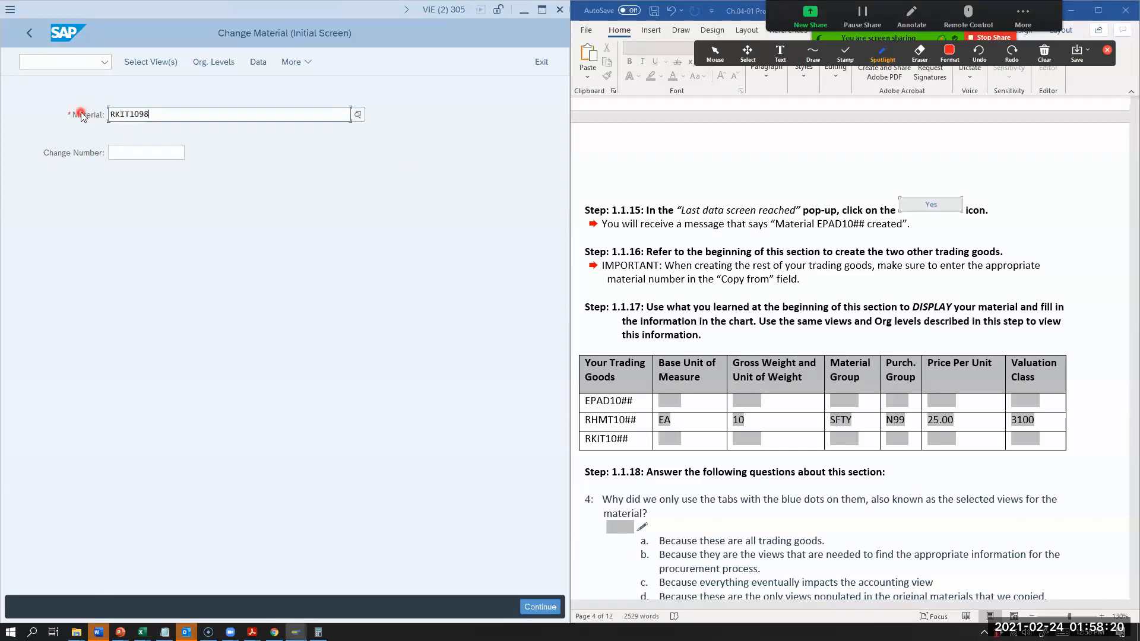
# Step: Open RKIT1098 for change with the preselected views at plant MI98 and go to its Purchasing view
pyautogui.press('Return')
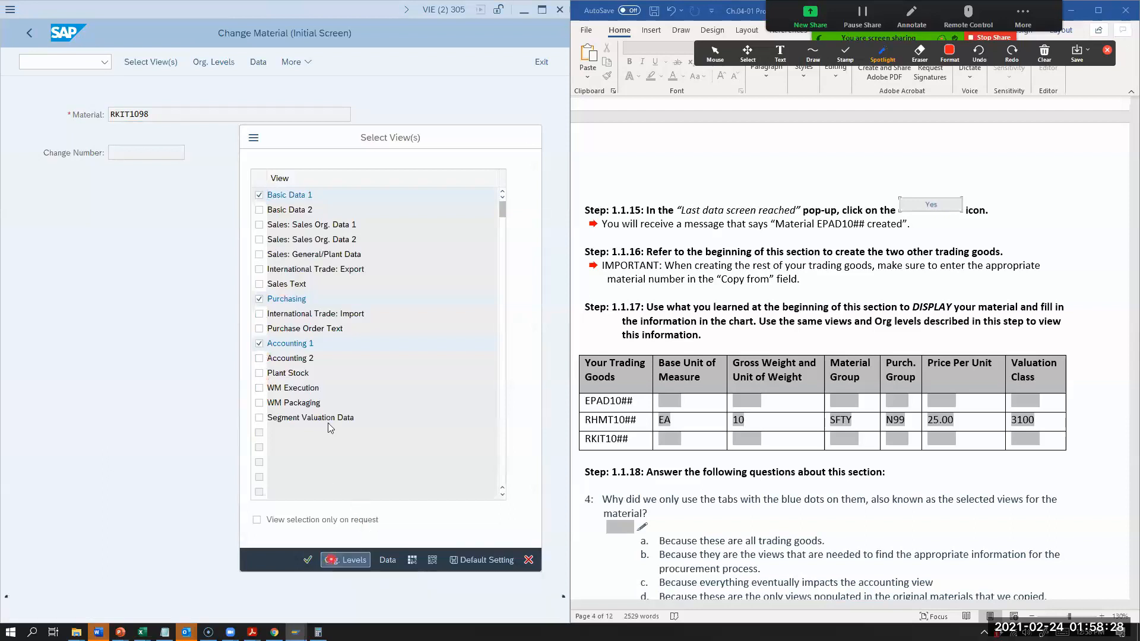
pyautogui.click(332, 564)
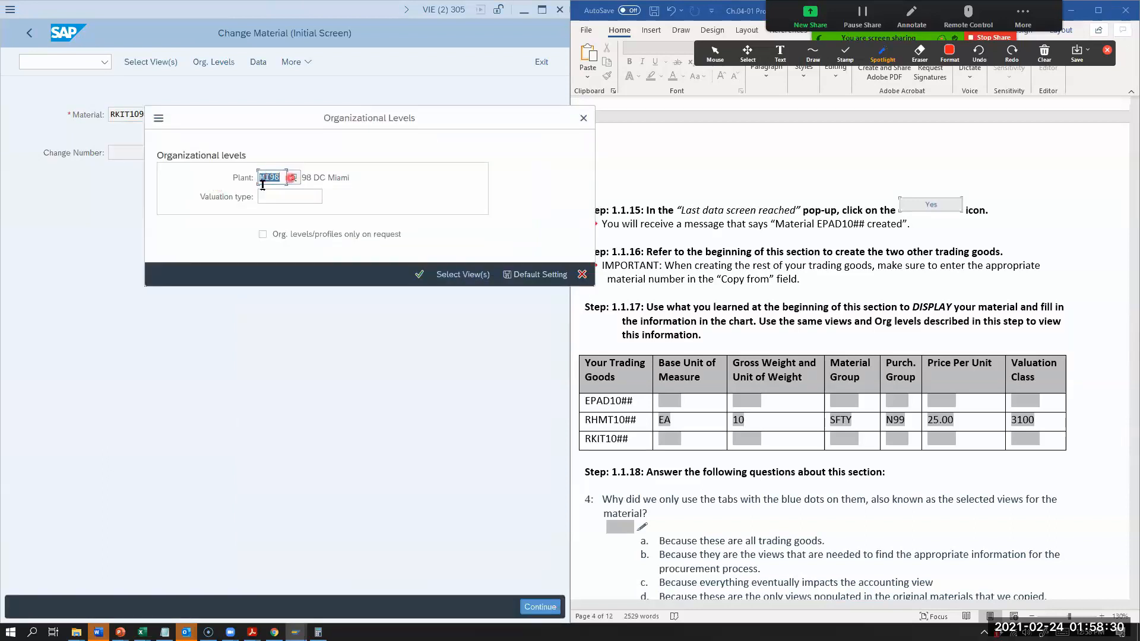
pyautogui.click(417, 274)
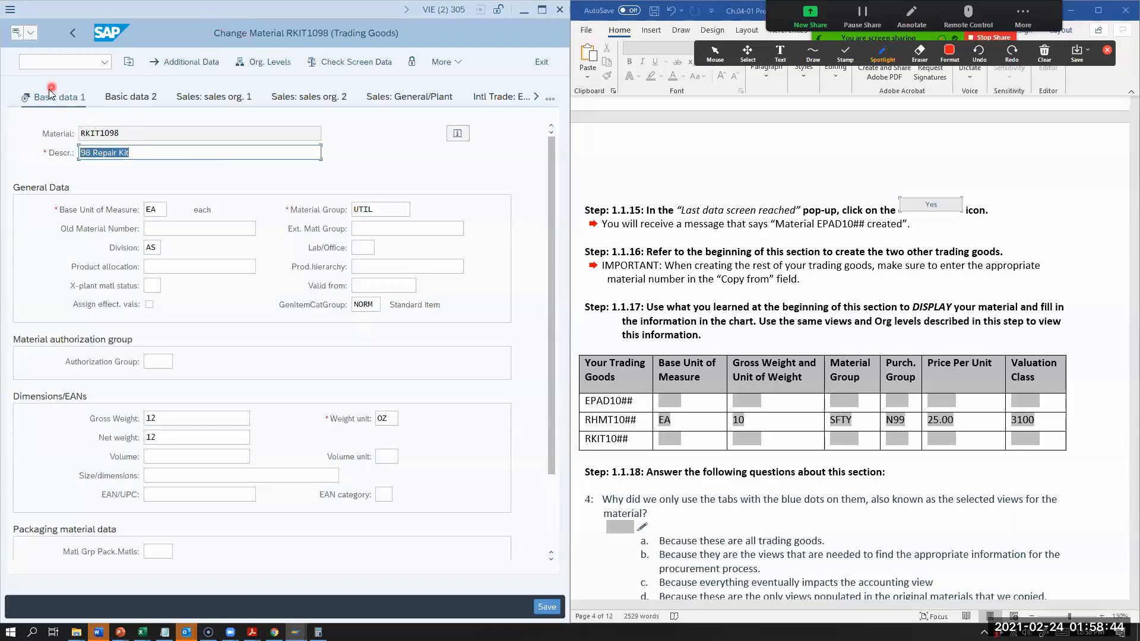
pyautogui.click(549, 100)
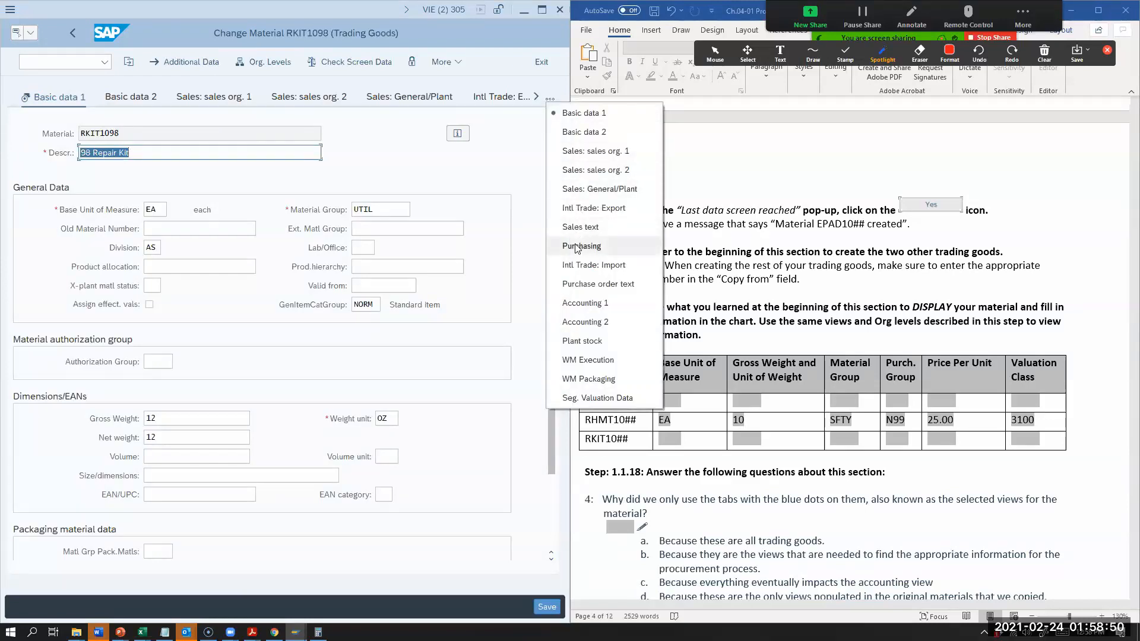
pyautogui.click(84, 153)
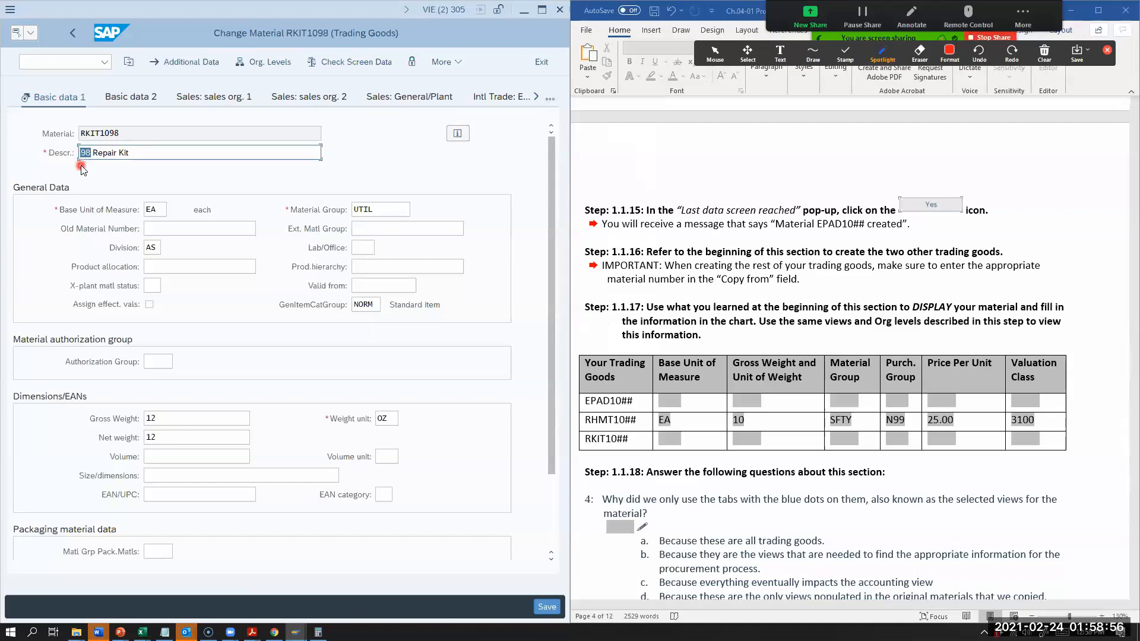
pyautogui.click(551, 100)
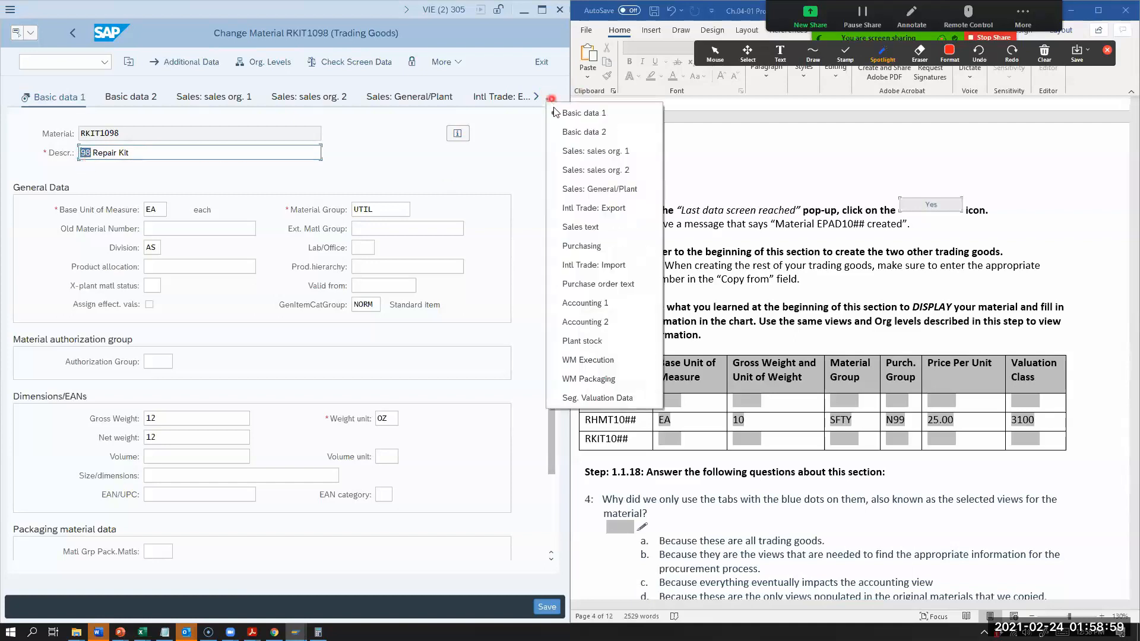
pyautogui.click(581, 247)
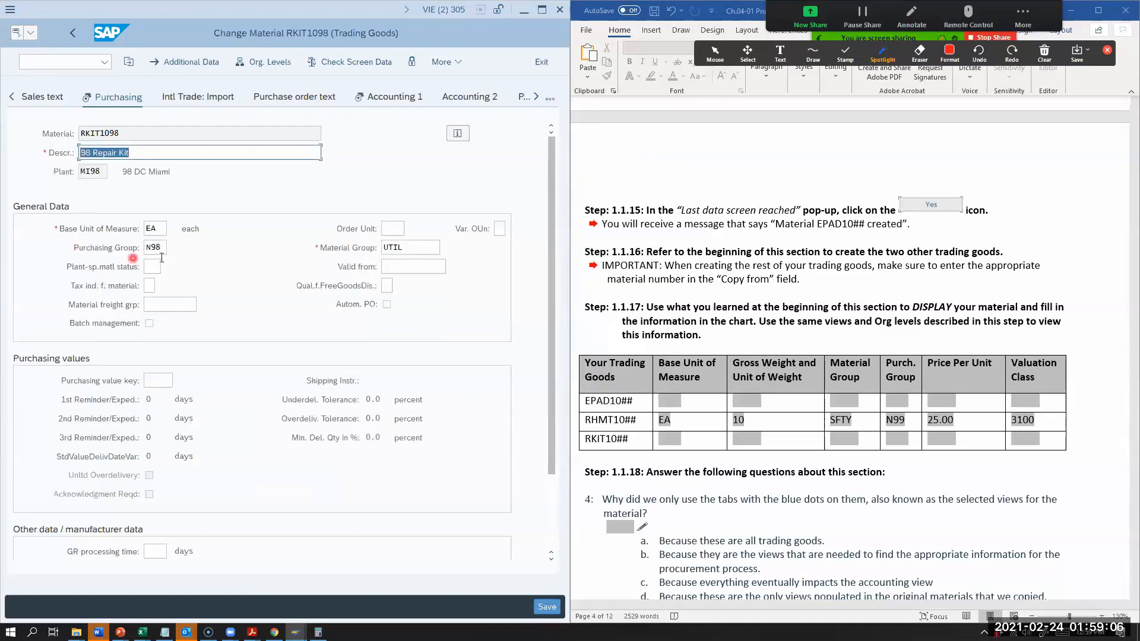
# Step: Re-enter N98 as the repair kit's purchasing group, save the material and leave the change transaction
pyautogui.click(158, 247)
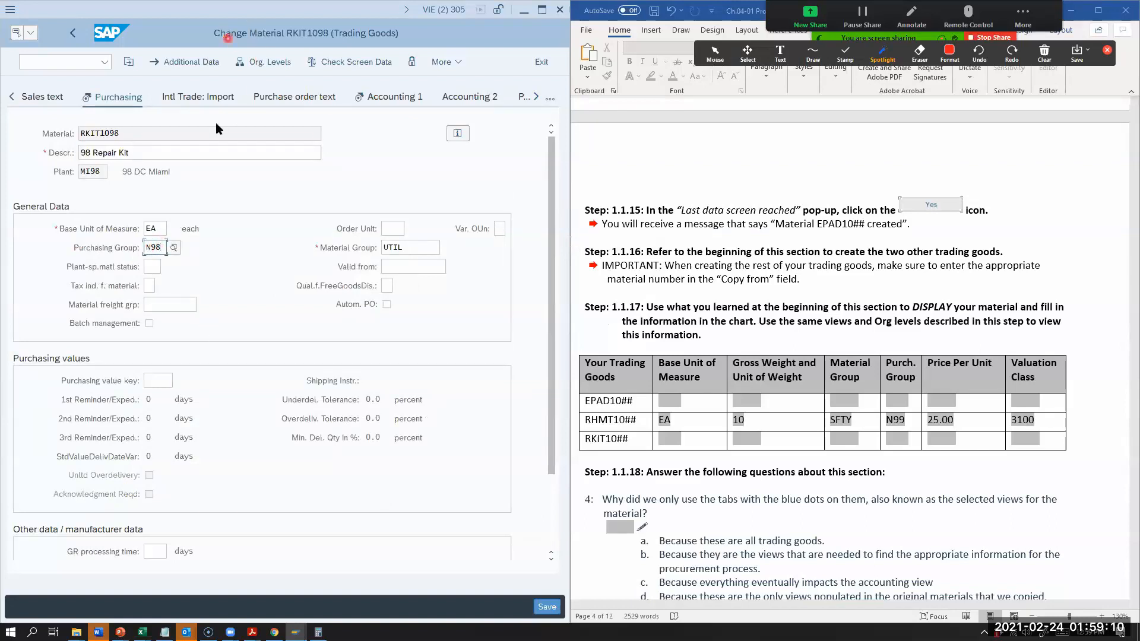
pyautogui.press('BackSpace')
pyautogui.press('BackSpace')
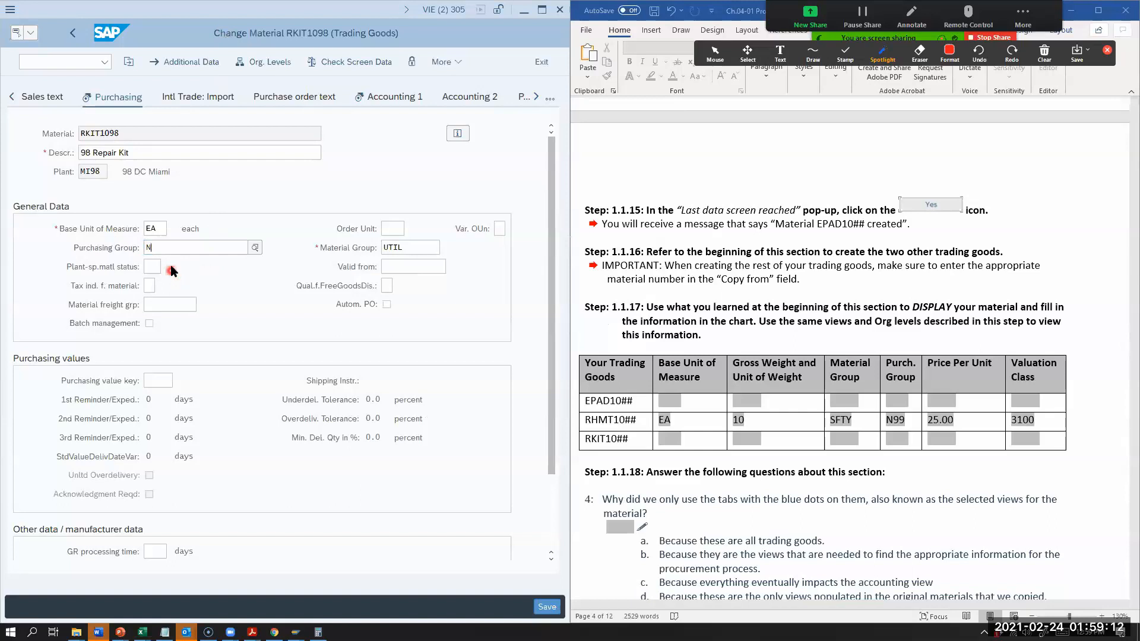
pyautogui.write('00')
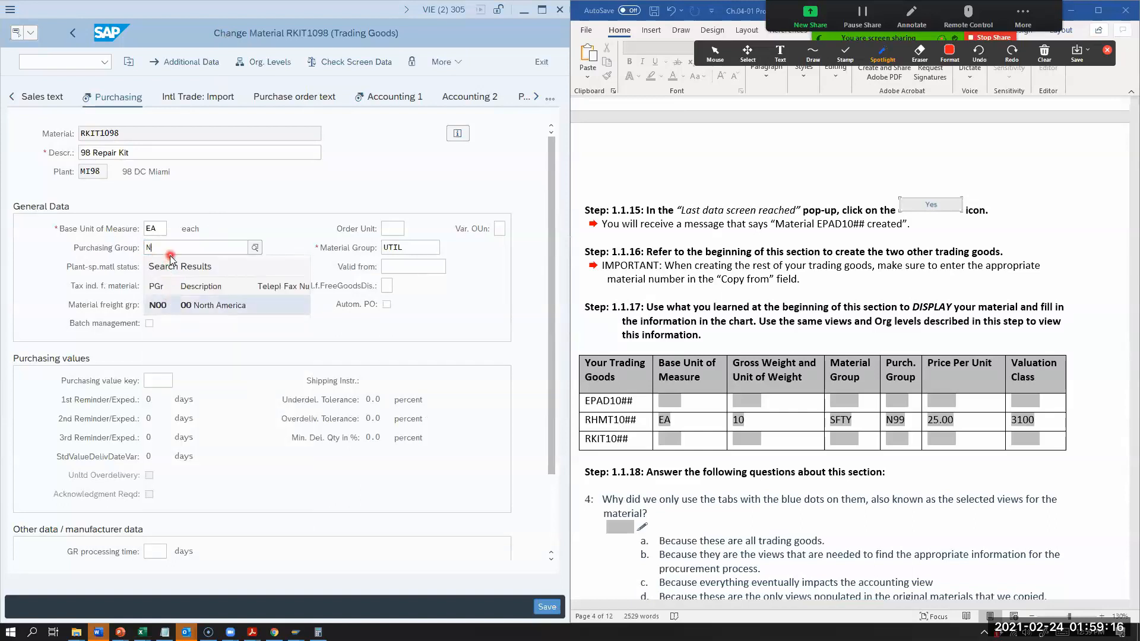
pyautogui.write('98')
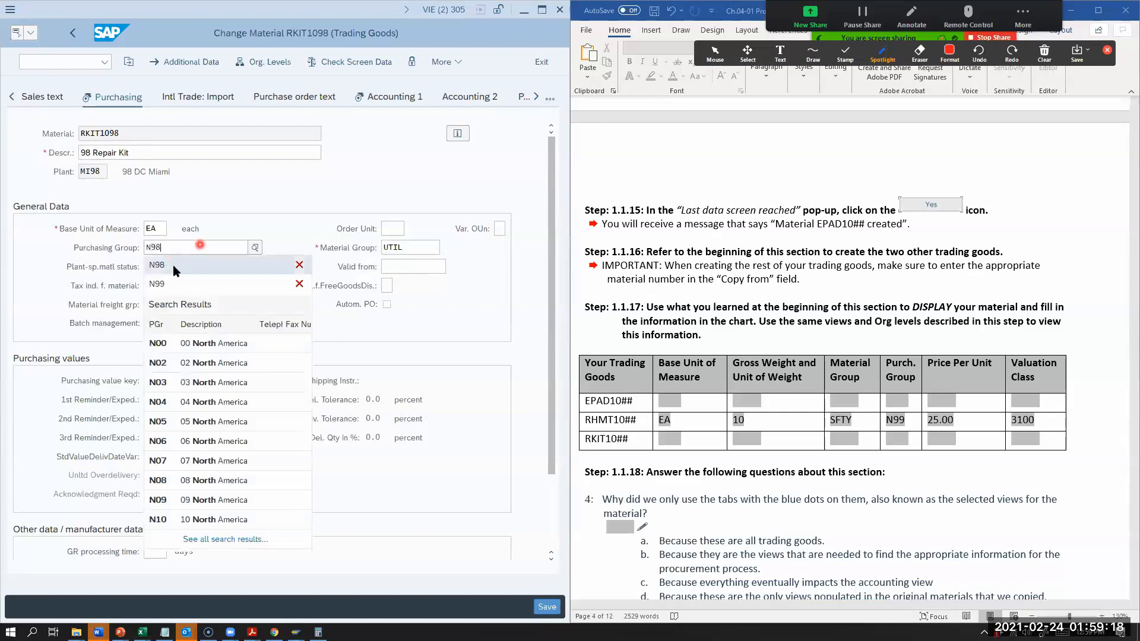
pyautogui.click(161, 324)
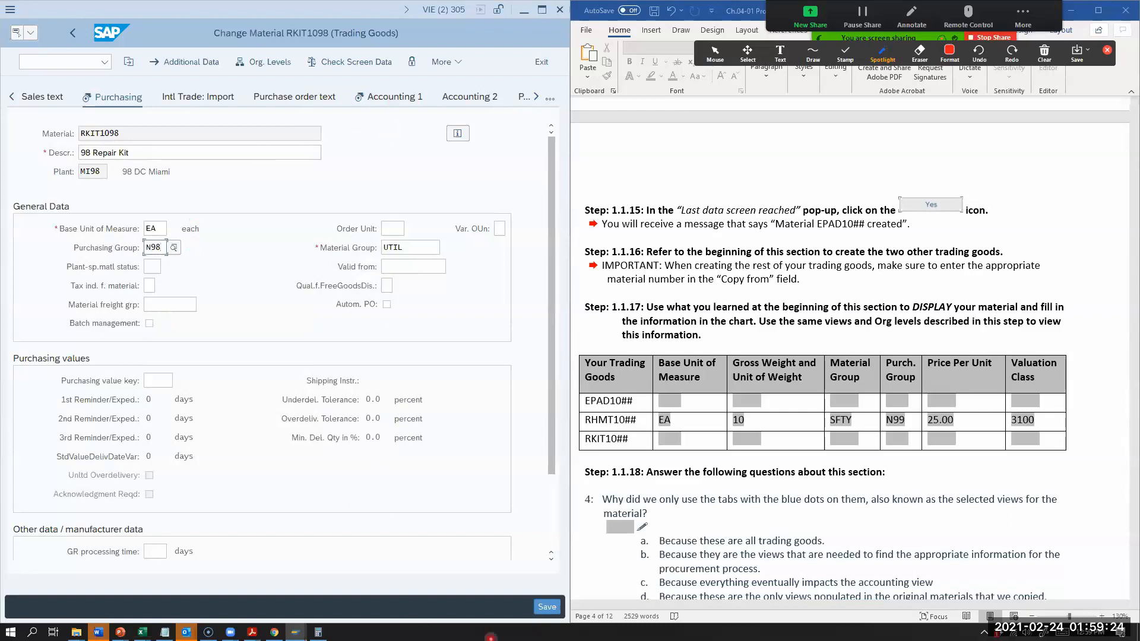
pyautogui.click(546, 607)
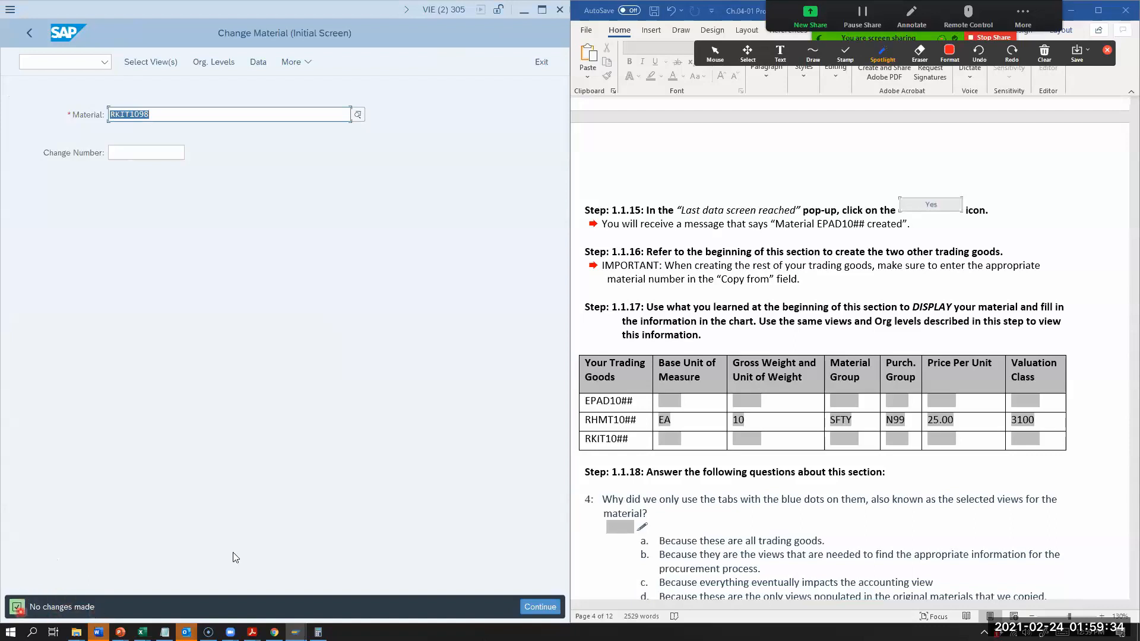
pyautogui.click(541, 62)
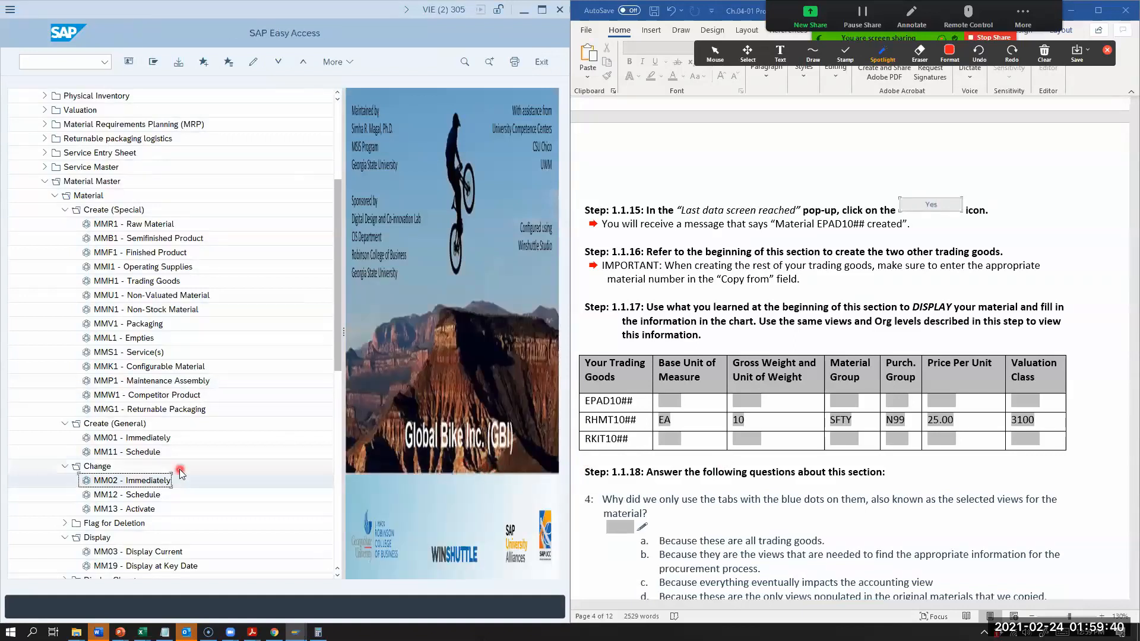
# Step: Look up the code for displaying a current material in the worksheet and open transaction MM03
pyautogui.scroll(-1, 179, 469)
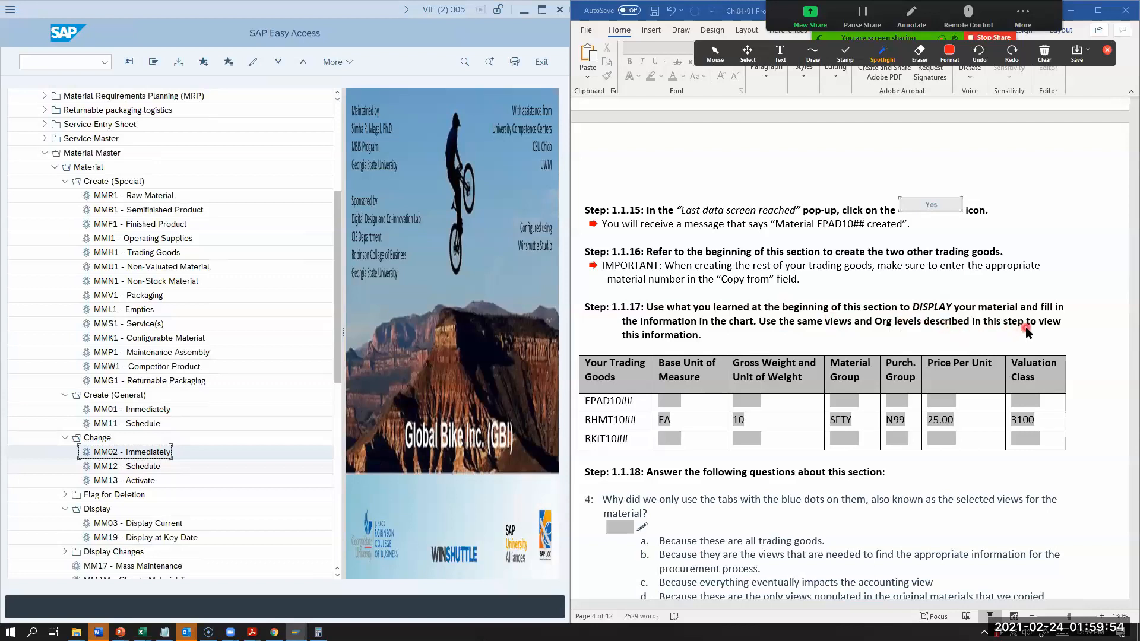
pyautogui.scroll(15, 997, 339)
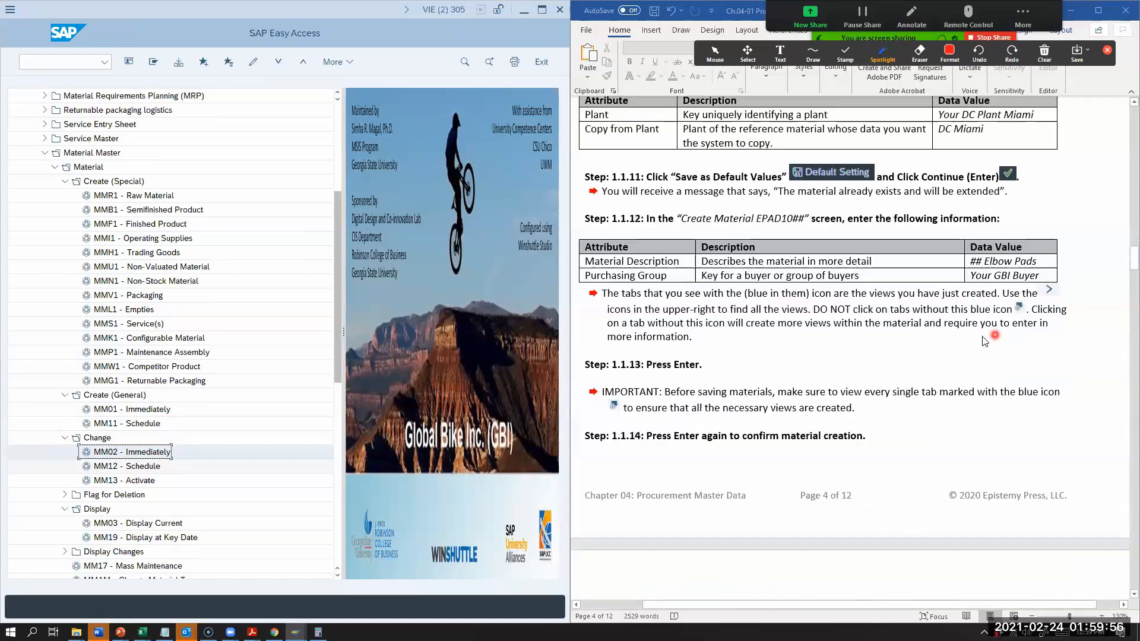
pyautogui.scroll(3, 810, 308)
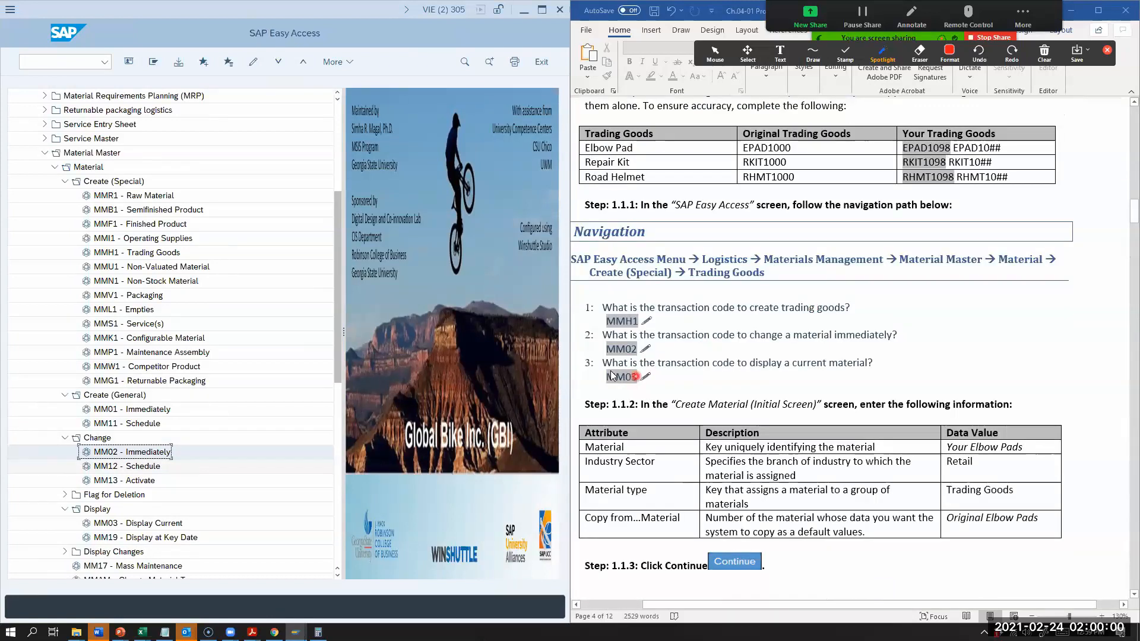
pyautogui.click(89, 62)
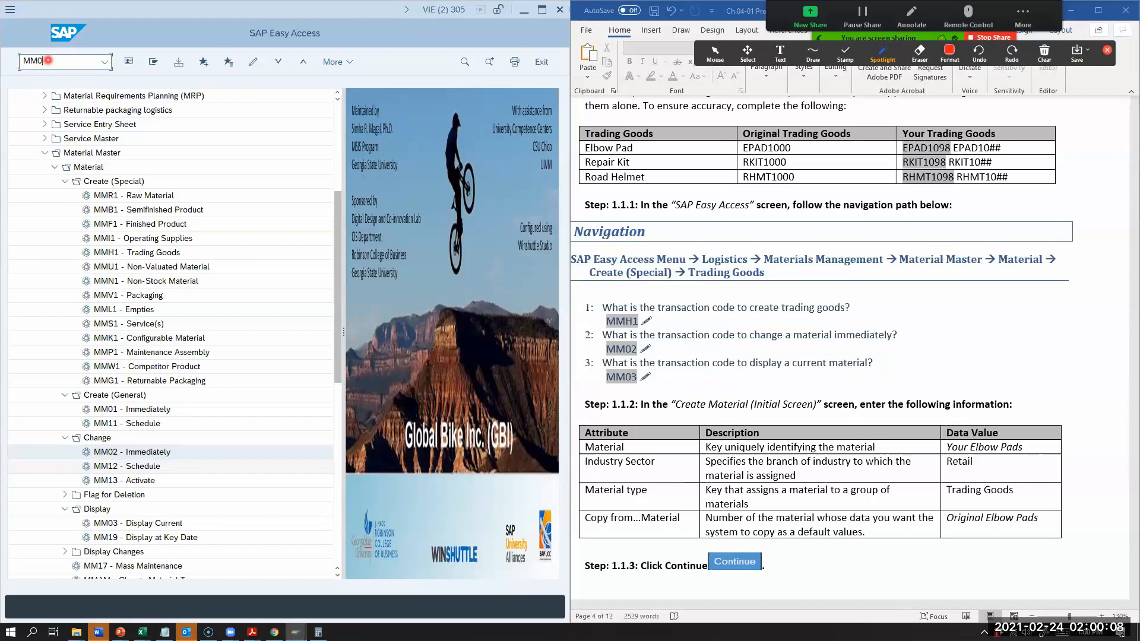
pyautogui.press('Return')
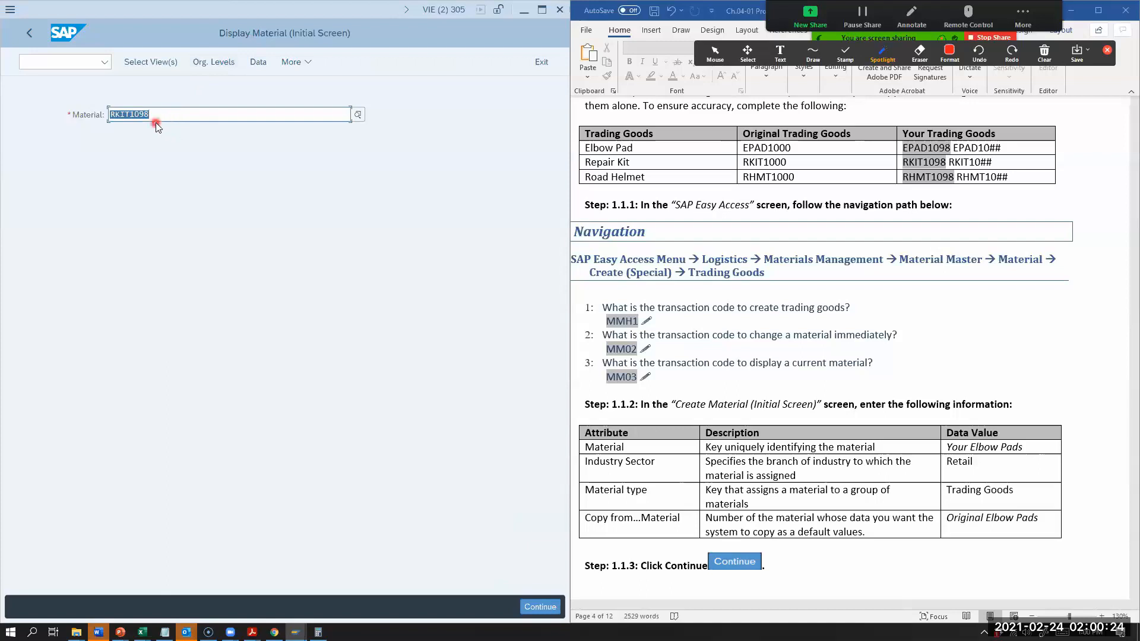
# Step: Display material EPAD1098 with the Basic Data 1, Purchasing and Accounting 1 views for plant MI98
pyautogui.press('BackSpace')
pyautogui.write('epad')
pyautogui.press('BackSpace')
pyautogui.write('EPAD')
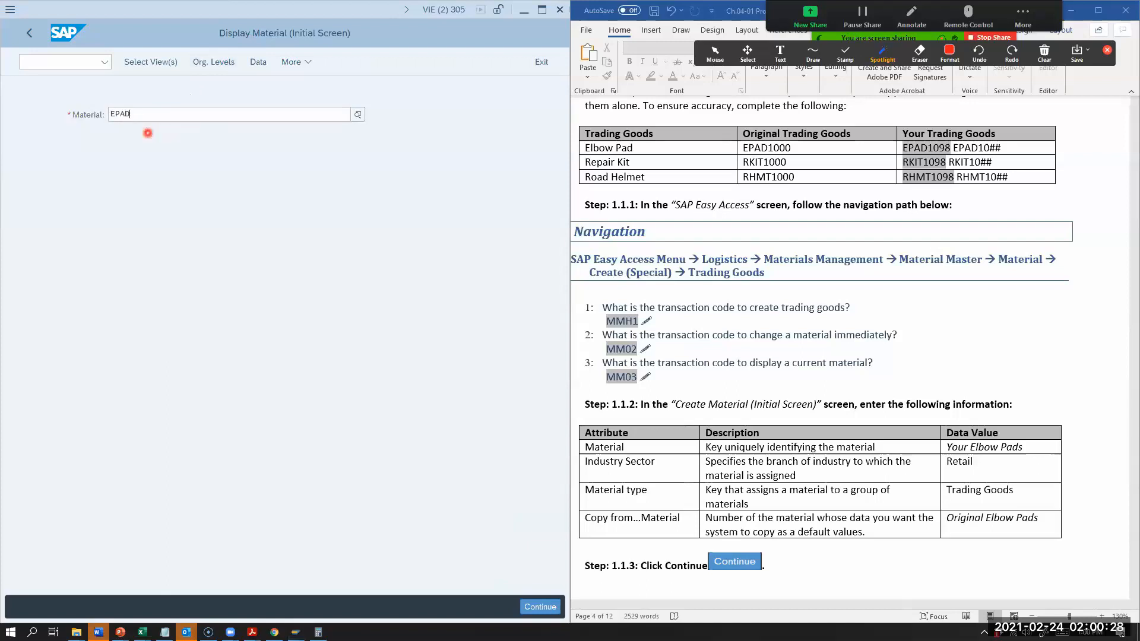
pyautogui.write('1098')
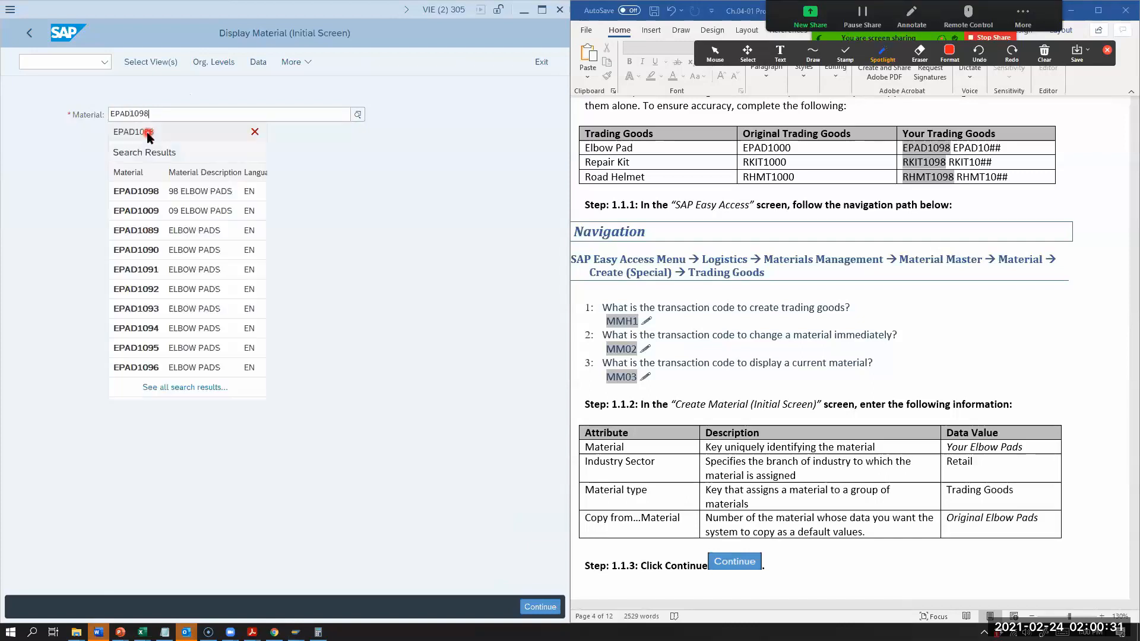
pyautogui.click(121, 191)
pyautogui.click(151, 63)
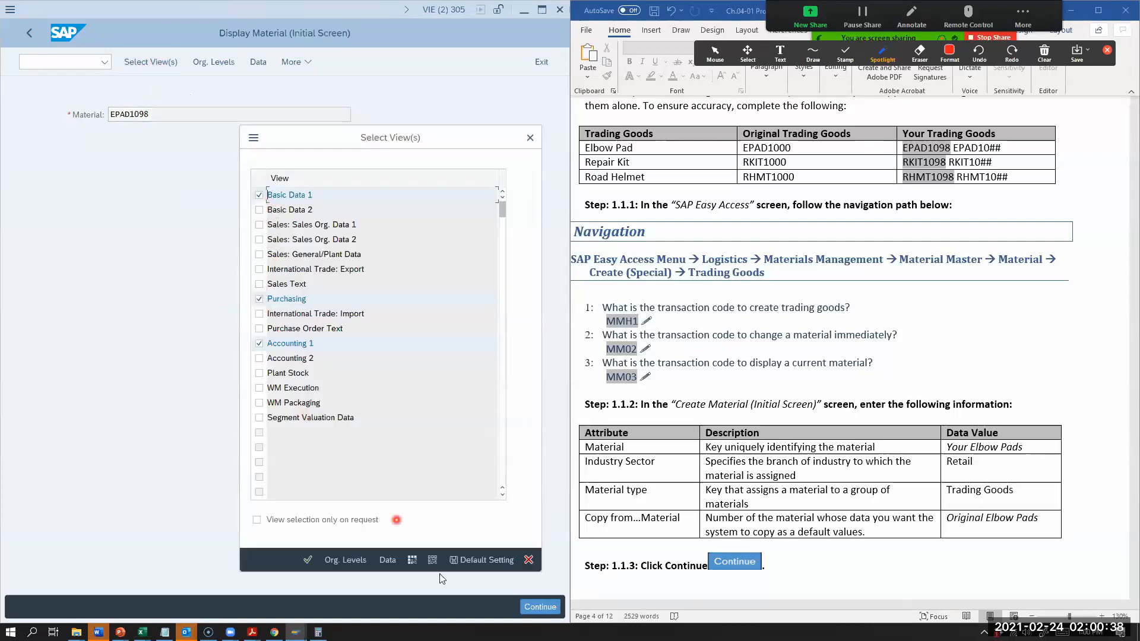
pyautogui.click(333, 561)
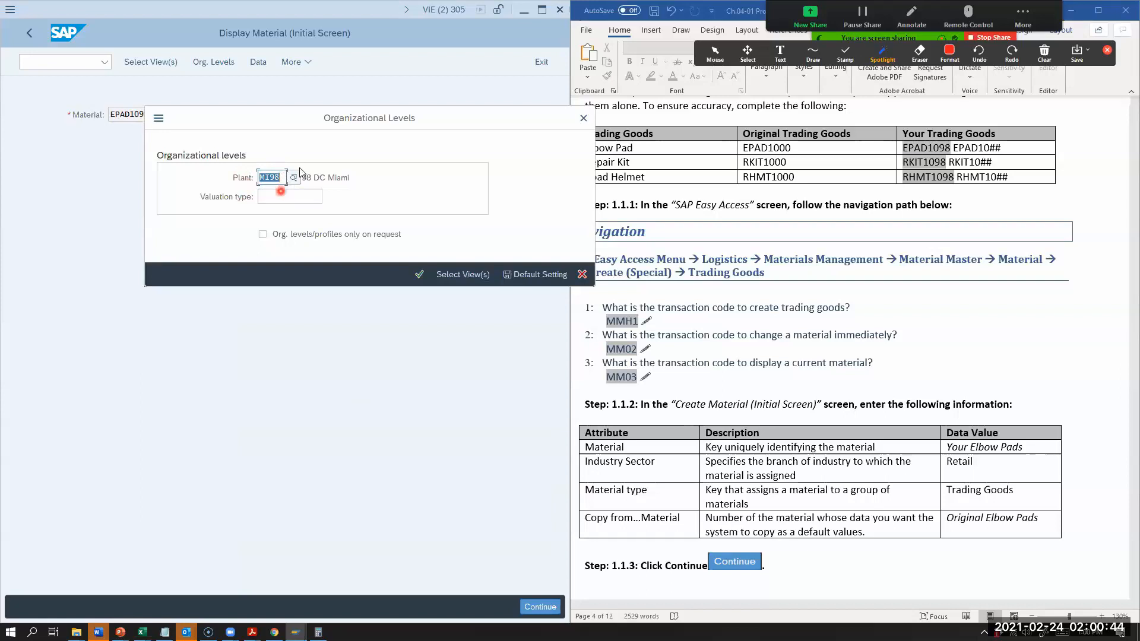
pyautogui.click(420, 274)
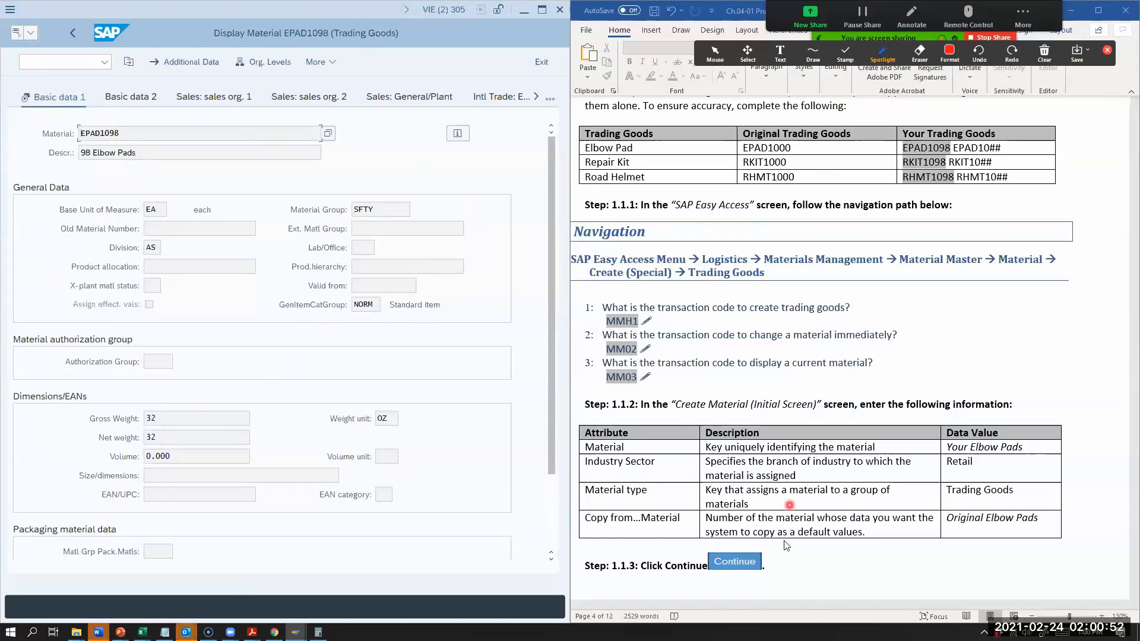
# Step: In the Word worksheet's trading goods chart, enter EA as the base unit of measure for EPAD10##
pyautogui.scroll(-10, 822, 424)
pyautogui.scroll(-12, 823, 424)
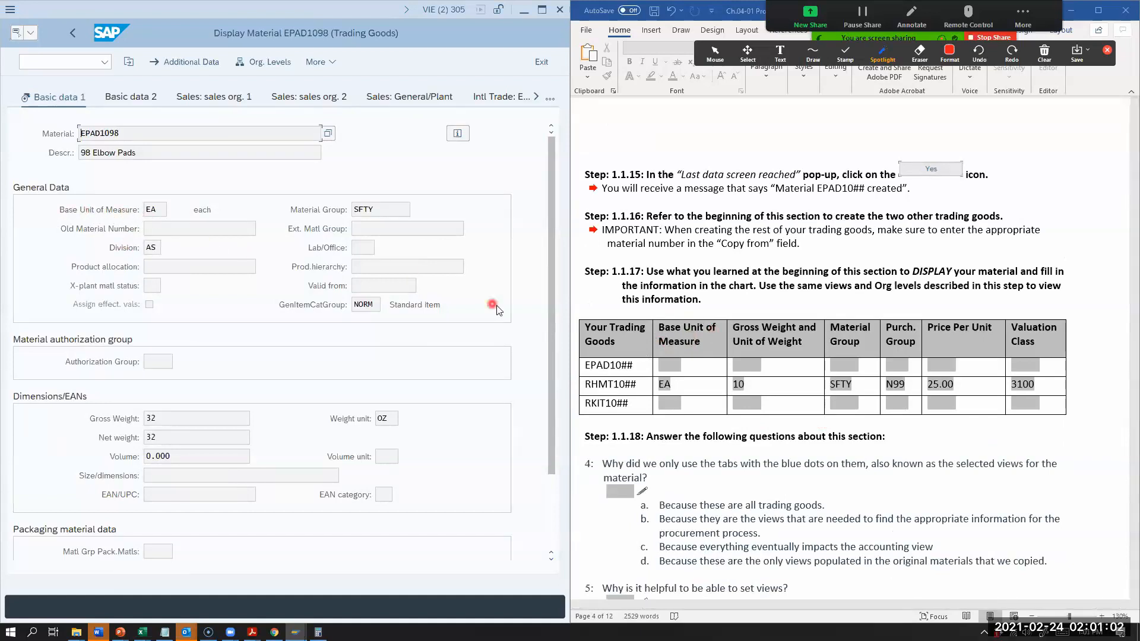
pyautogui.click(674, 368)
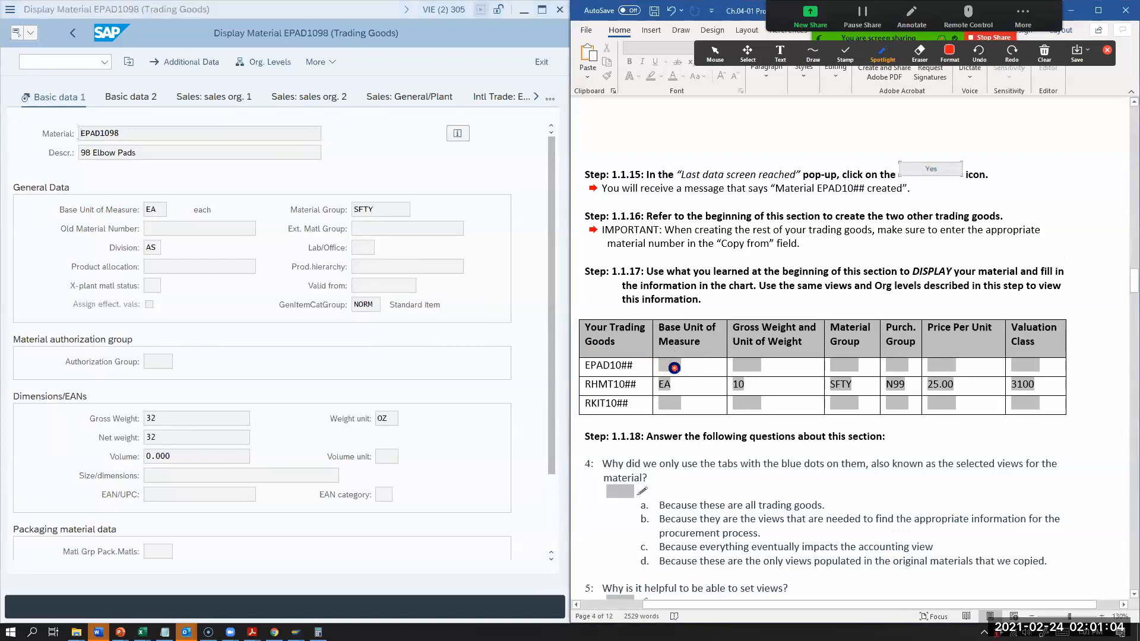
pyautogui.write('EA')
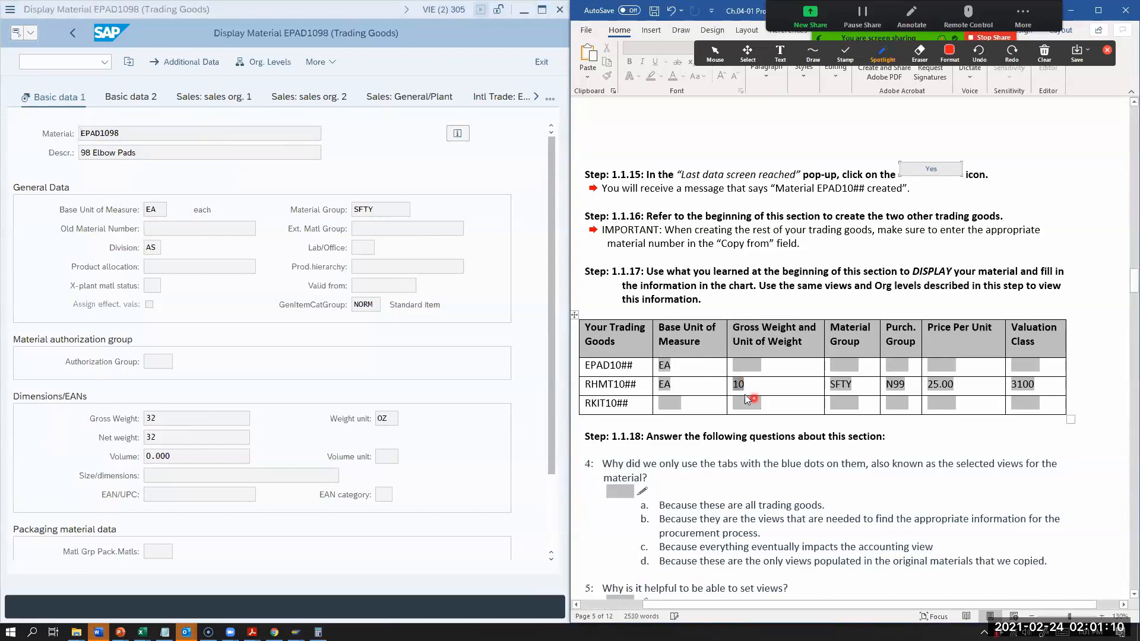
# Step: Clear the gross weight, material group, purchasing group and price cells in the chart's RHMT10## row
pyautogui.press('BackSpace')
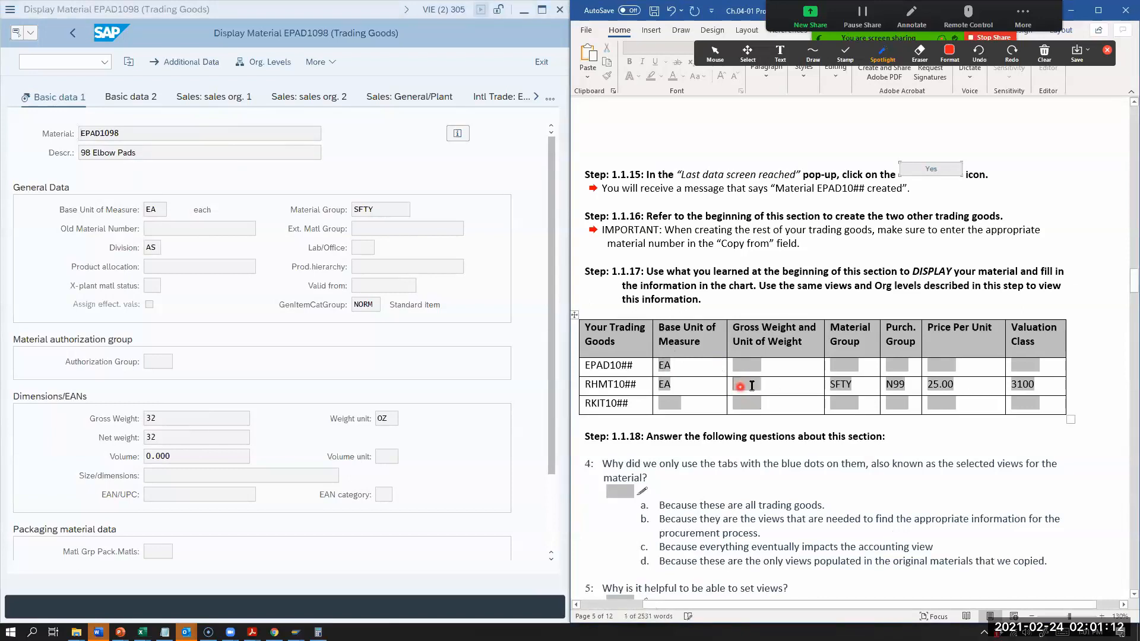
pyautogui.doubleClick(847, 385)
pyautogui.press('BackSpace')
pyautogui.doubleClick(899, 385)
pyautogui.press('BackSpace')
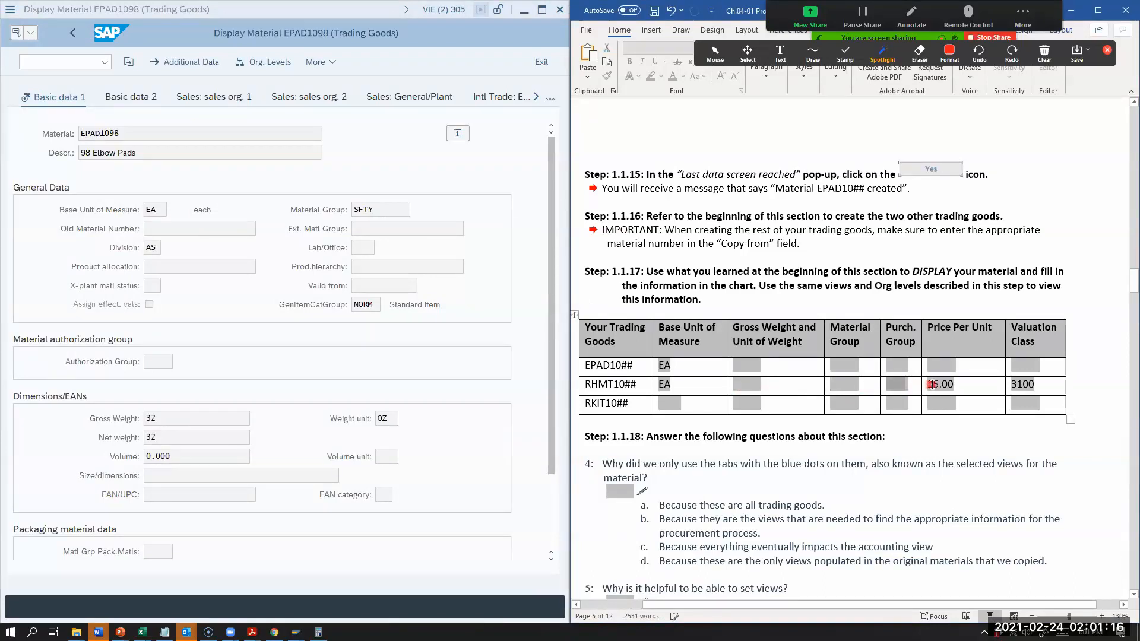
pyautogui.doubleClick(934, 384)
pyautogui.press('BackSpace')
pyautogui.doubleClick(1032, 384)
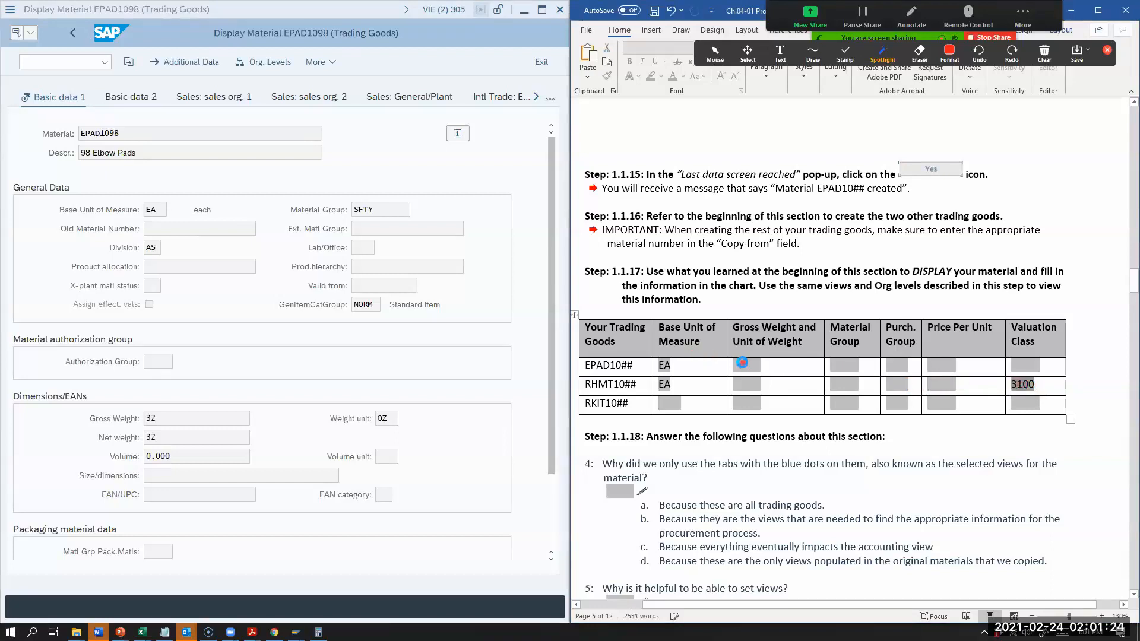
# Step: Fill in the chart's EPAD10## row with gross weight 32 and material group SFTY
pyautogui.click(752, 365)
pyautogui.write('32')
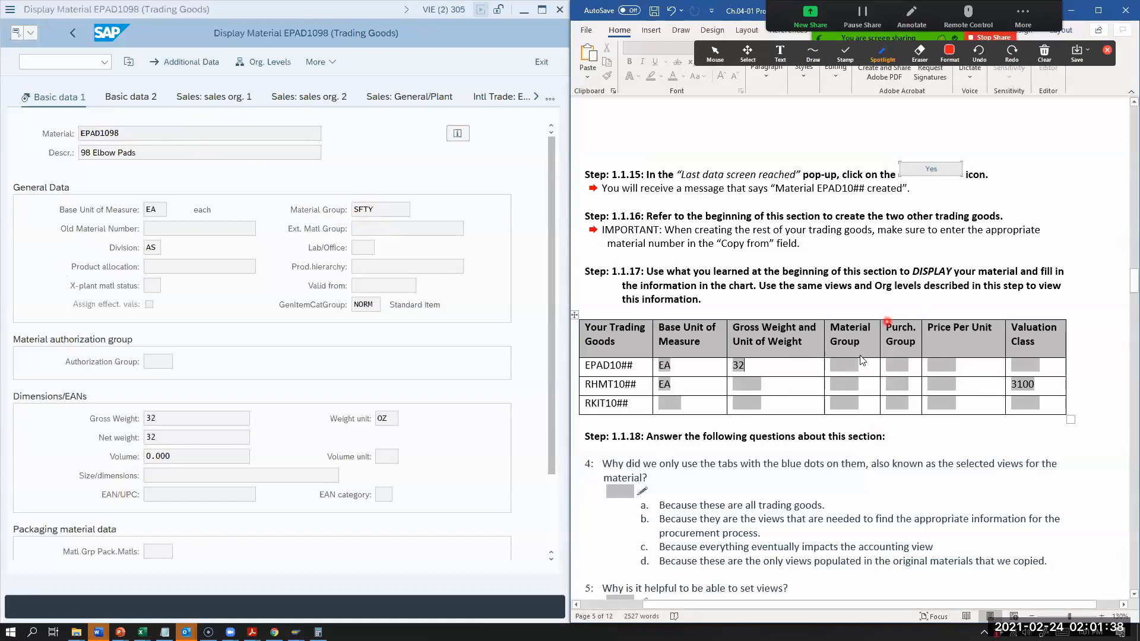
pyautogui.click(842, 362)
pyautogui.write('stg')
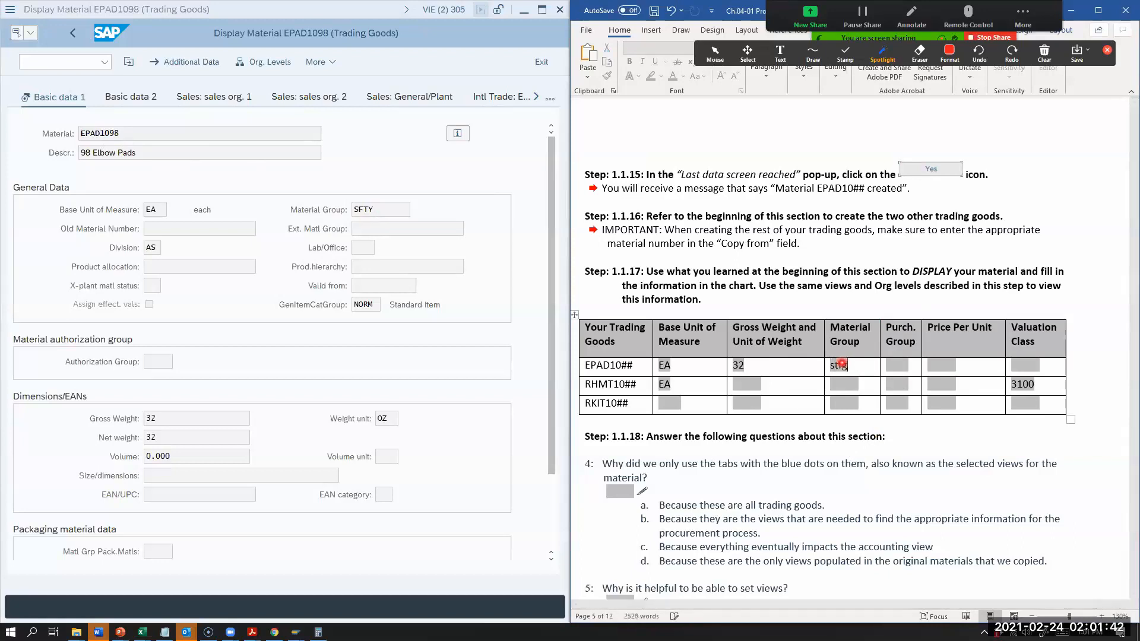
pyautogui.press('BackSpace')
pyautogui.write('SFTY')
# Step: Show the Purchasing view of EPAD1098 and enter n98 as the purchasing group in the chart's EPAD10## row
pyautogui.click(551, 97)
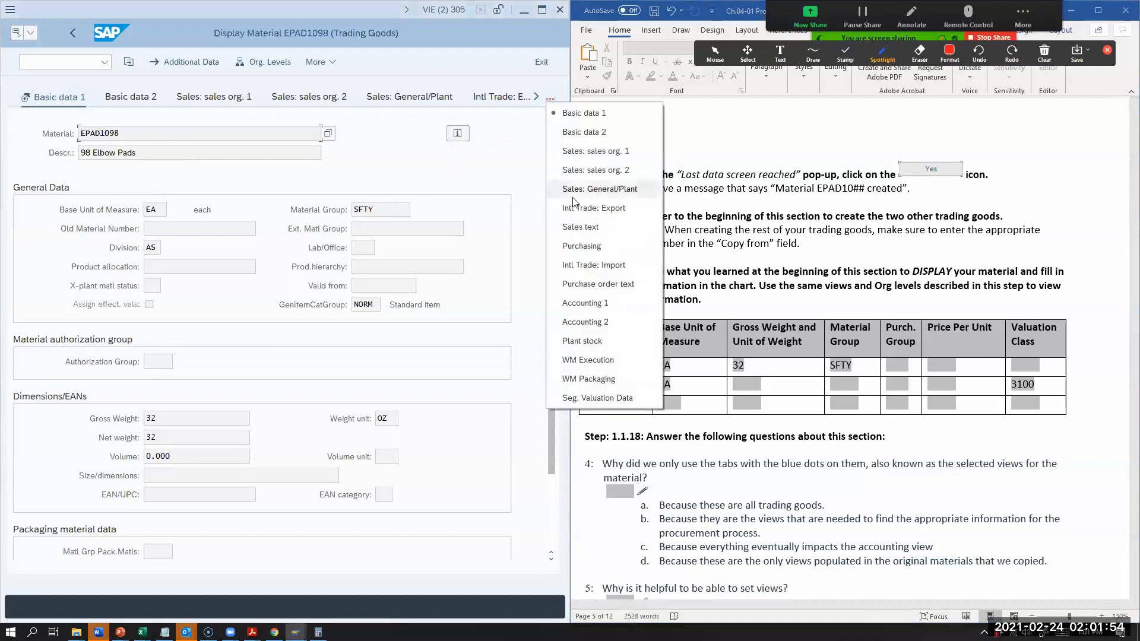
pyautogui.click(575, 246)
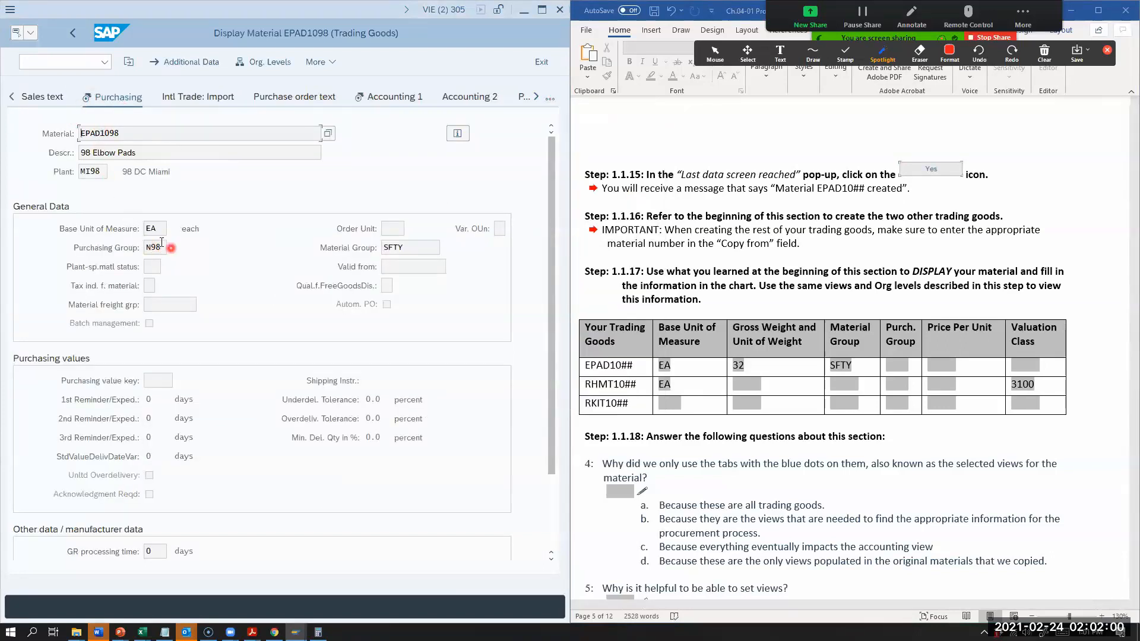
pyautogui.click(899, 366)
pyautogui.write('n98')
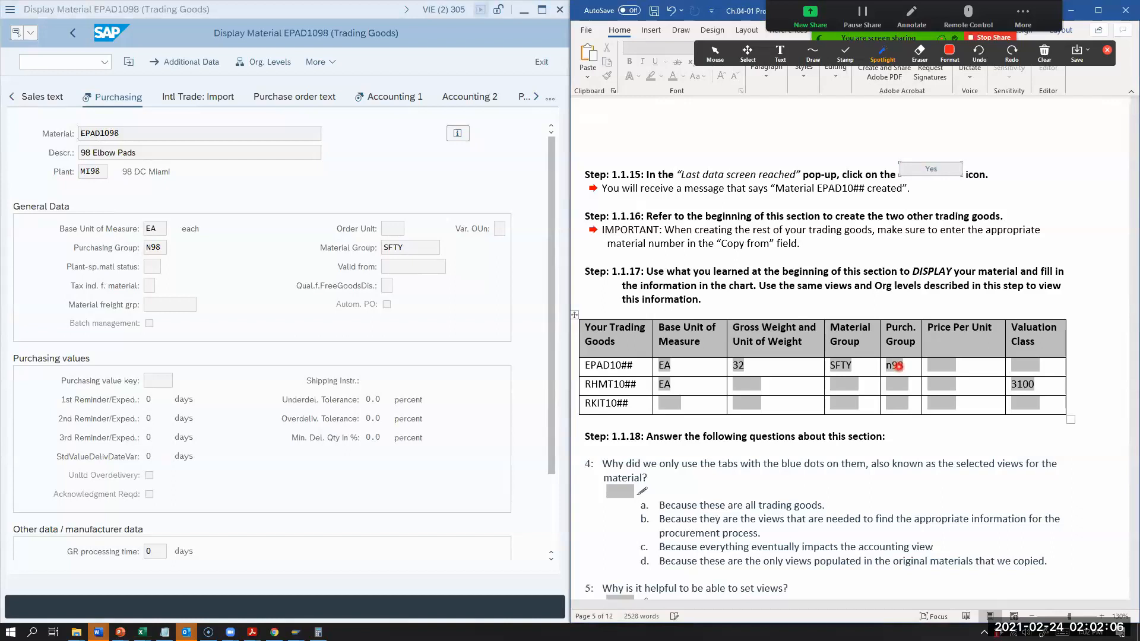
pyautogui.write('N98')
# Step: Complete the chart's EPAD10## row with purchasing group N98 and, from the Accounting 1 view, price per unit 37.50 and valuation class 3100
pyautogui.click(383, 98)
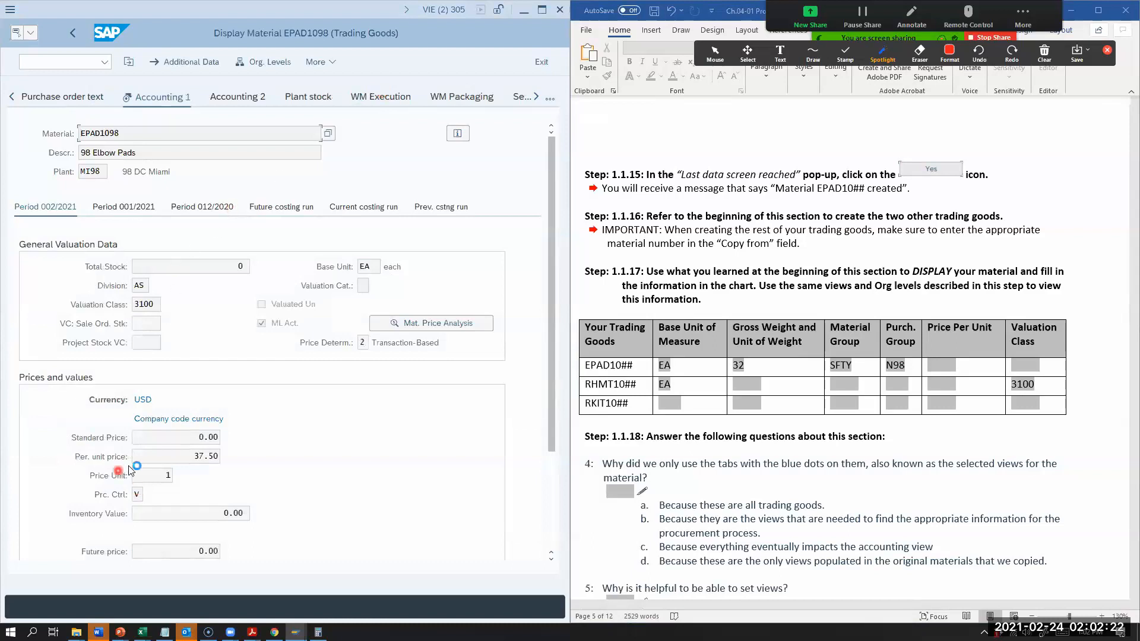
pyautogui.click(944, 364)
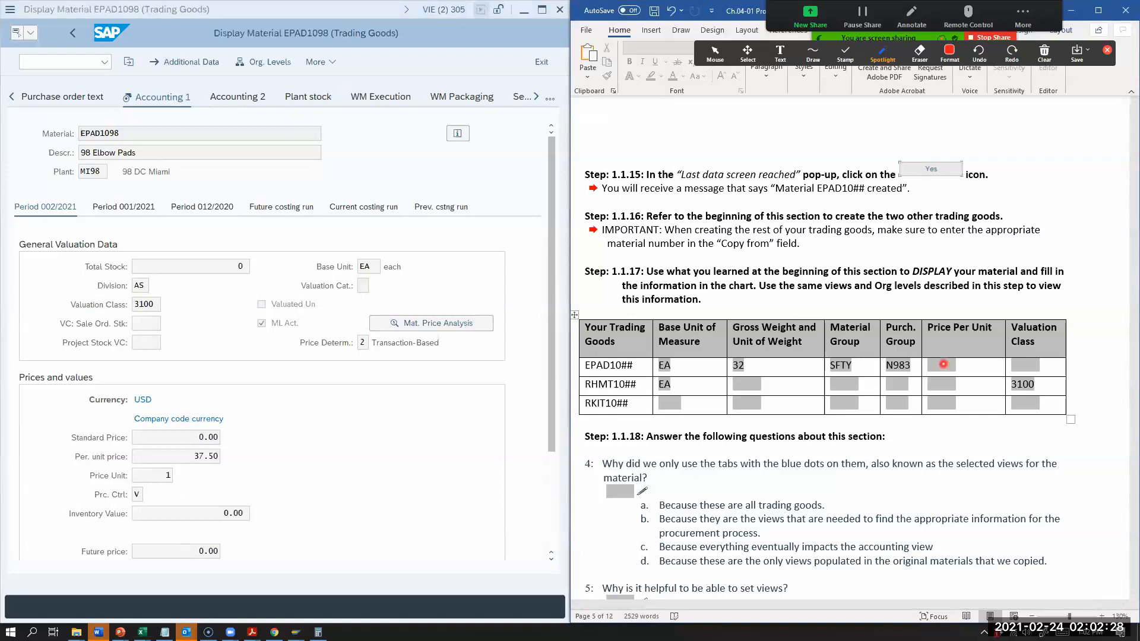
pyautogui.click(943, 365)
pyautogui.write('37.50')
pyautogui.click(1027, 363)
pyautogui.write('3100')
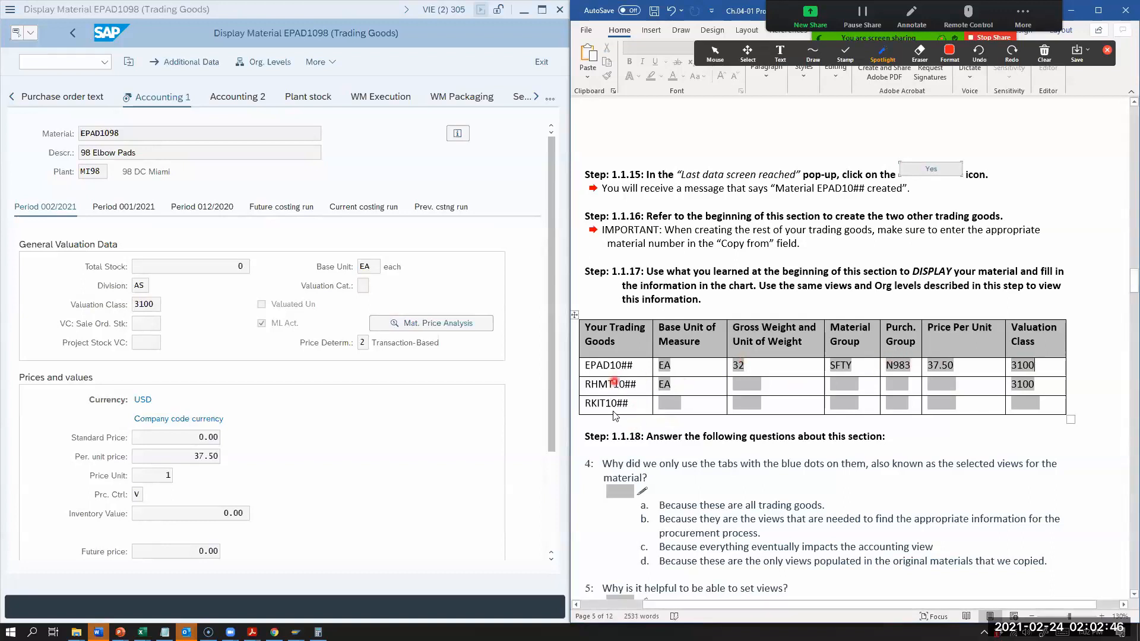
# Step: Look through the worksheet's remaining questions, Create Vendor introduction and transaction code answers, and exit the EPAD1098 display
pyautogui.scroll(-1, 614, 413)
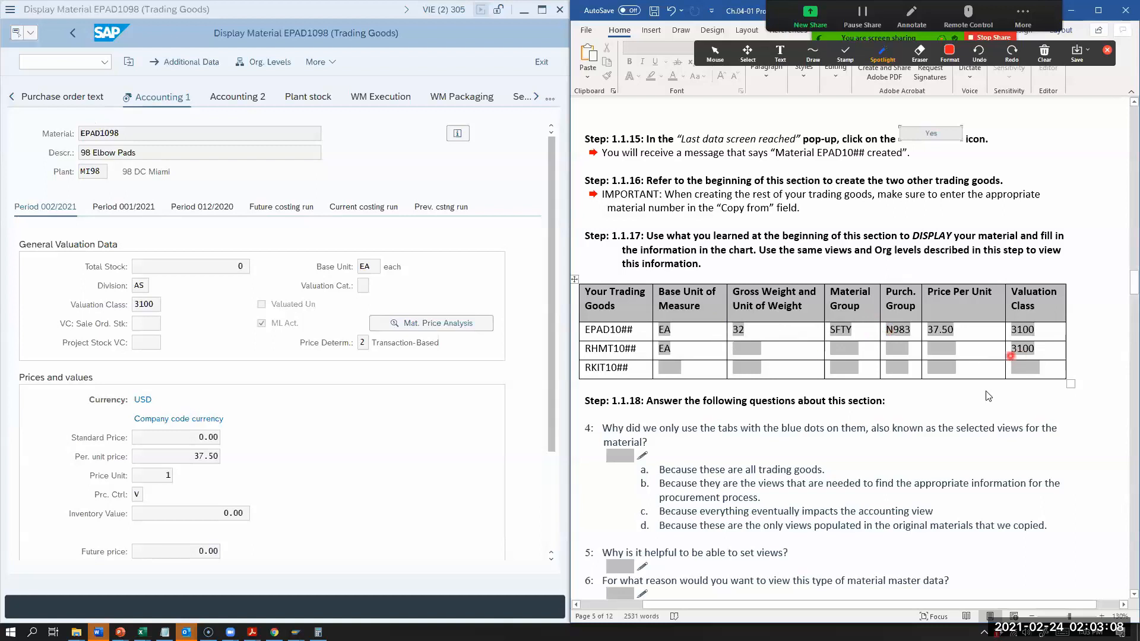
pyautogui.scroll(-1, 772, 332)
pyautogui.scroll(-4, 658, 324)
pyautogui.scroll(-3, 658, 323)
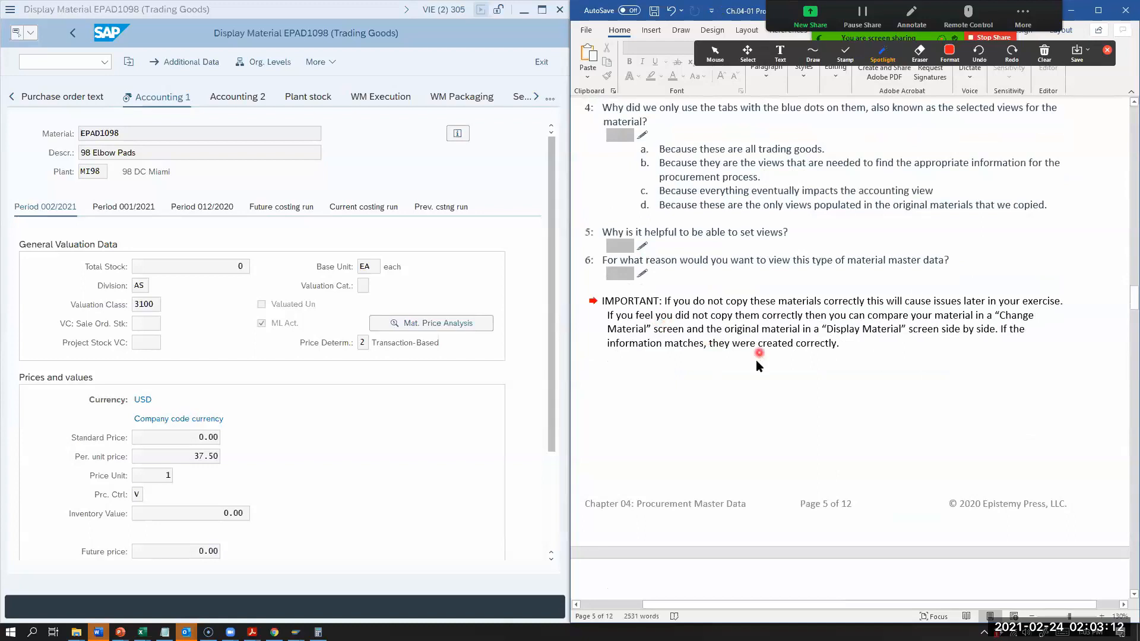
pyautogui.scroll(-10, 736, 346)
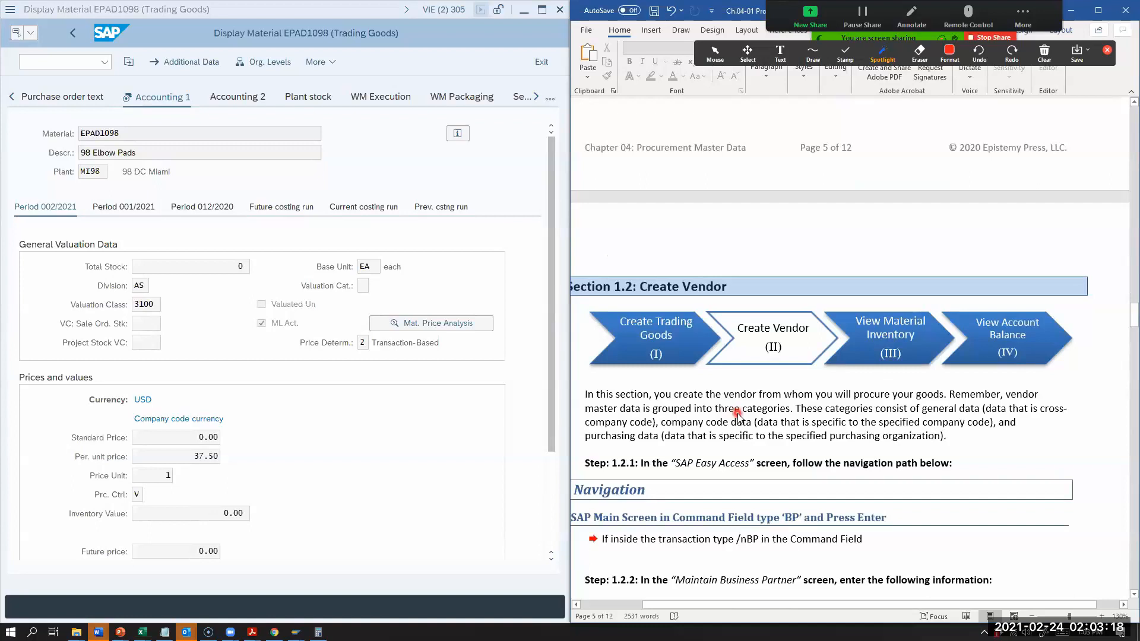
pyautogui.click(543, 62)
pyautogui.scroll(15, 1101, 315)
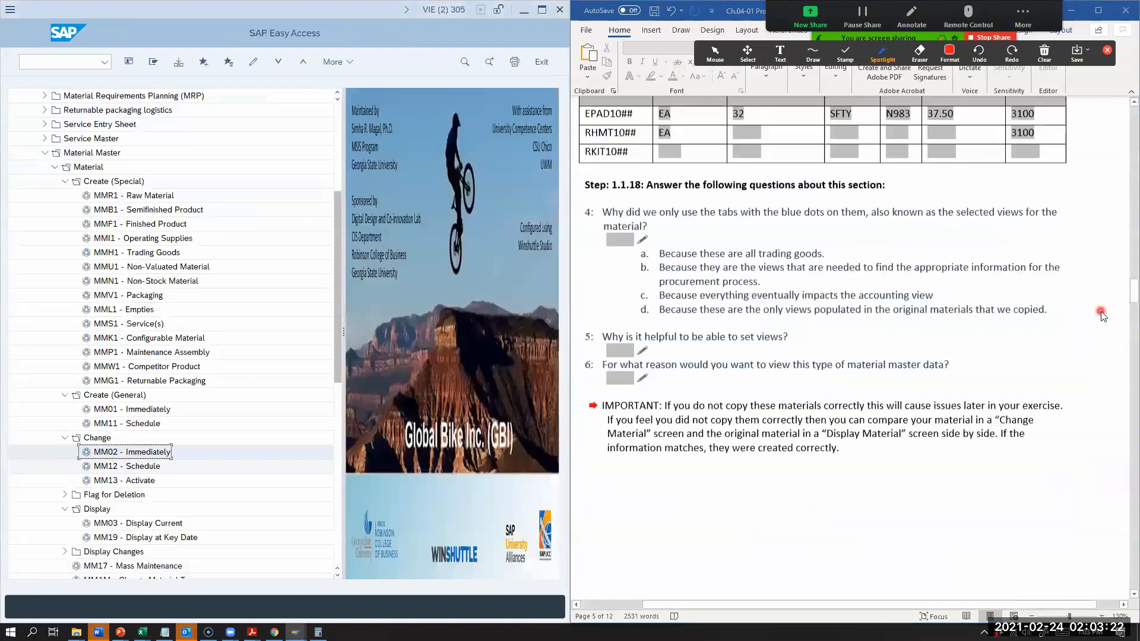
pyautogui.scroll(15, 1101, 315)
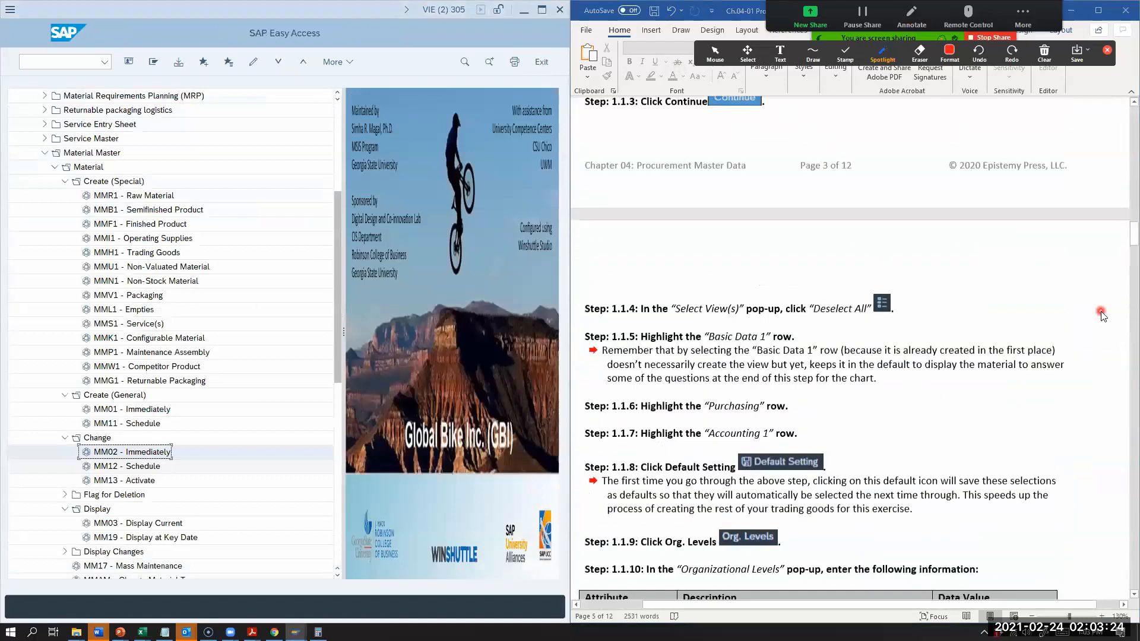
pyautogui.scroll(3, 676, 291)
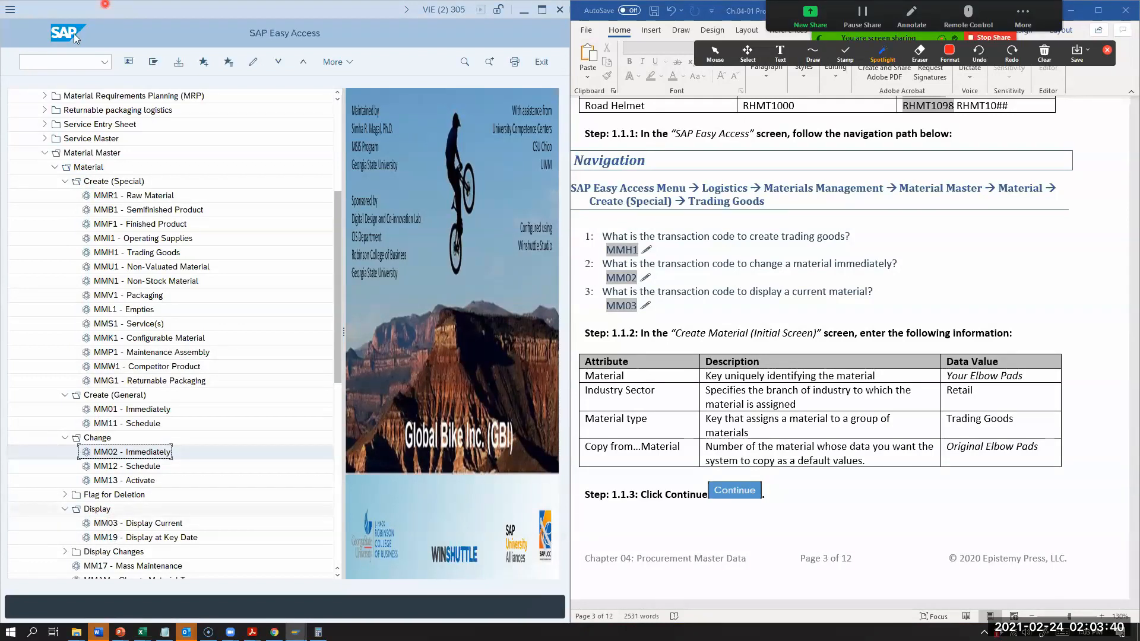
# Step: Run transaction MM03 for material EPAD1098 with the preselected views and plant MI98
pyautogui.click(70, 60)
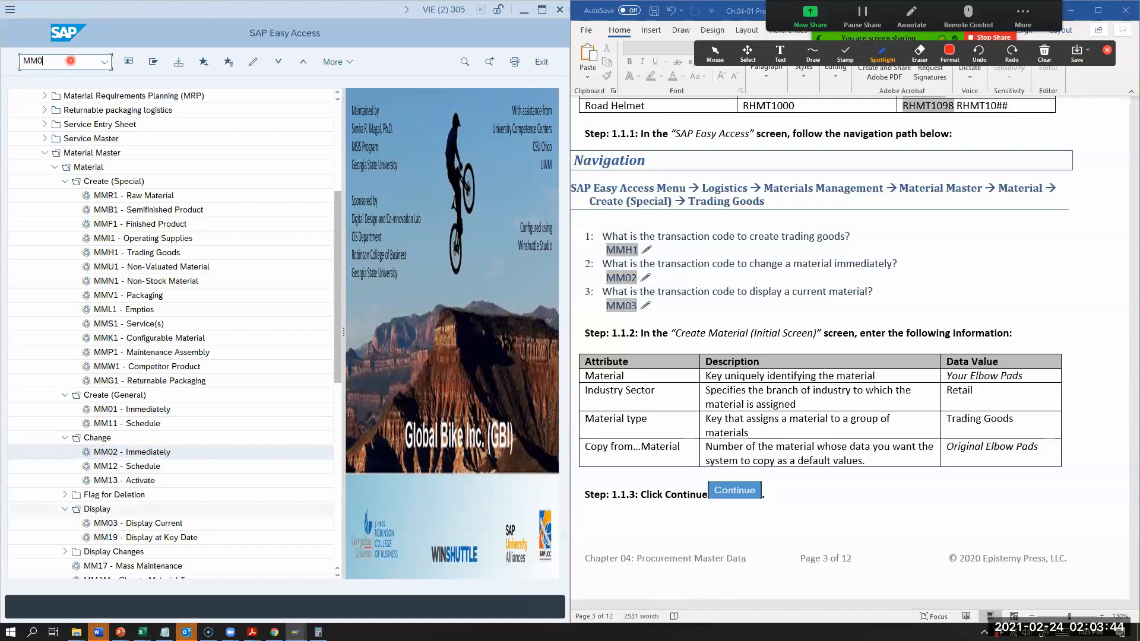
pyautogui.press('Return')
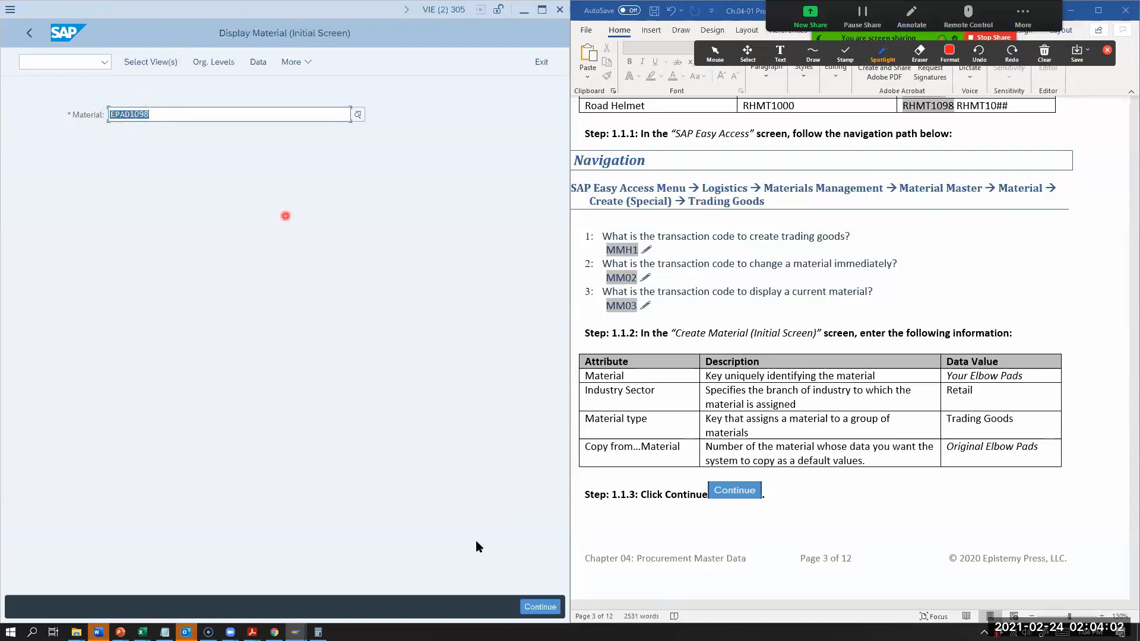
pyautogui.click(538, 605)
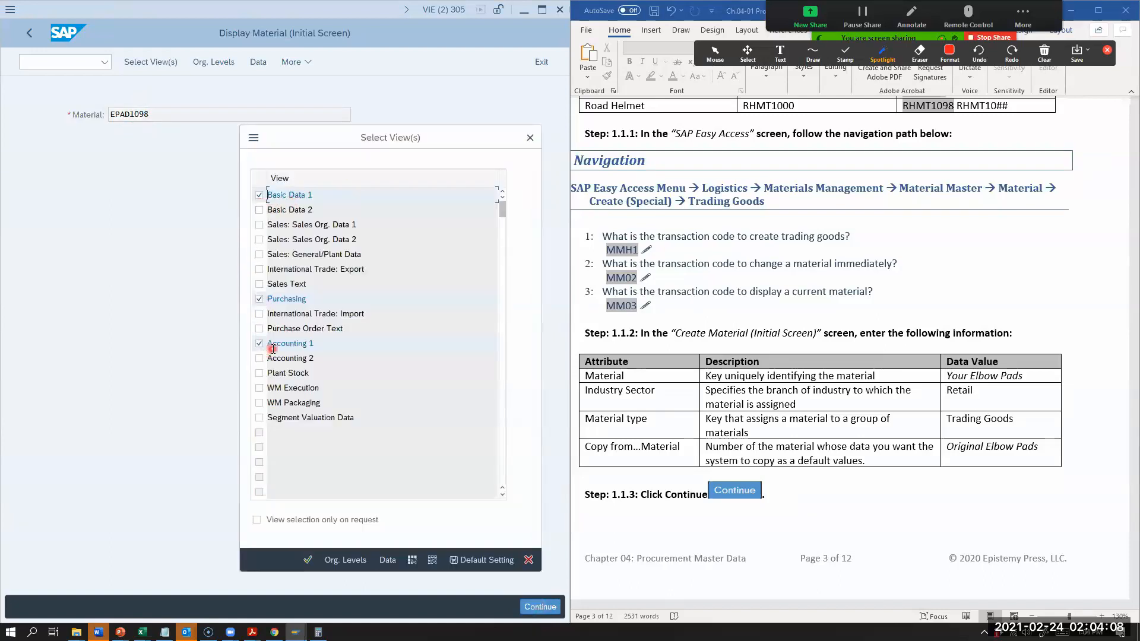
pyautogui.click(311, 563)
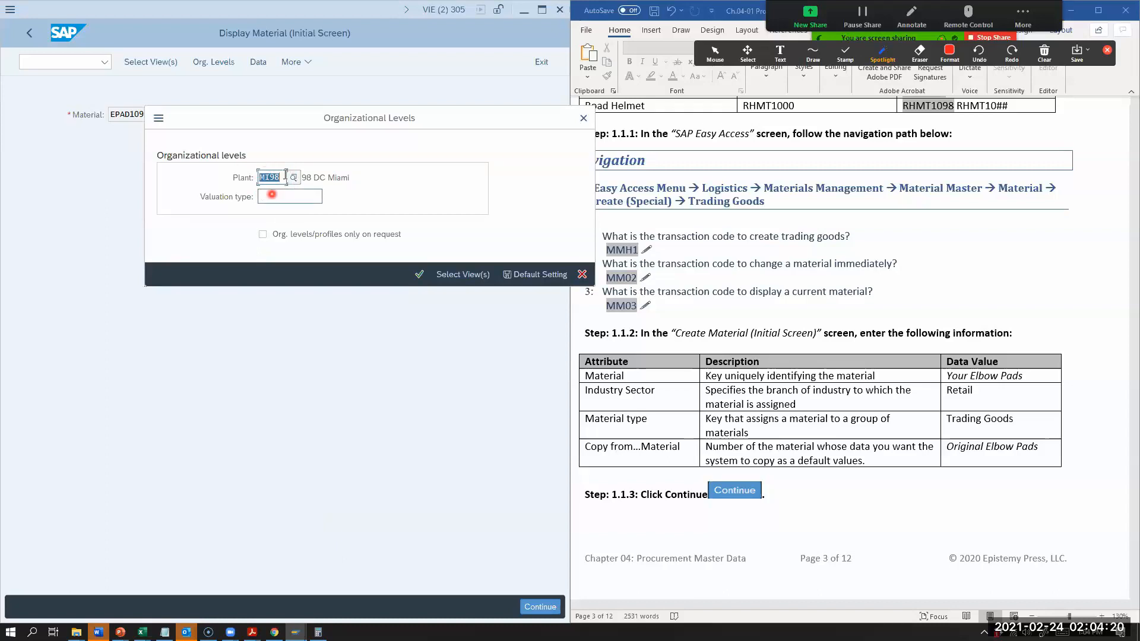
pyautogui.click(418, 274)
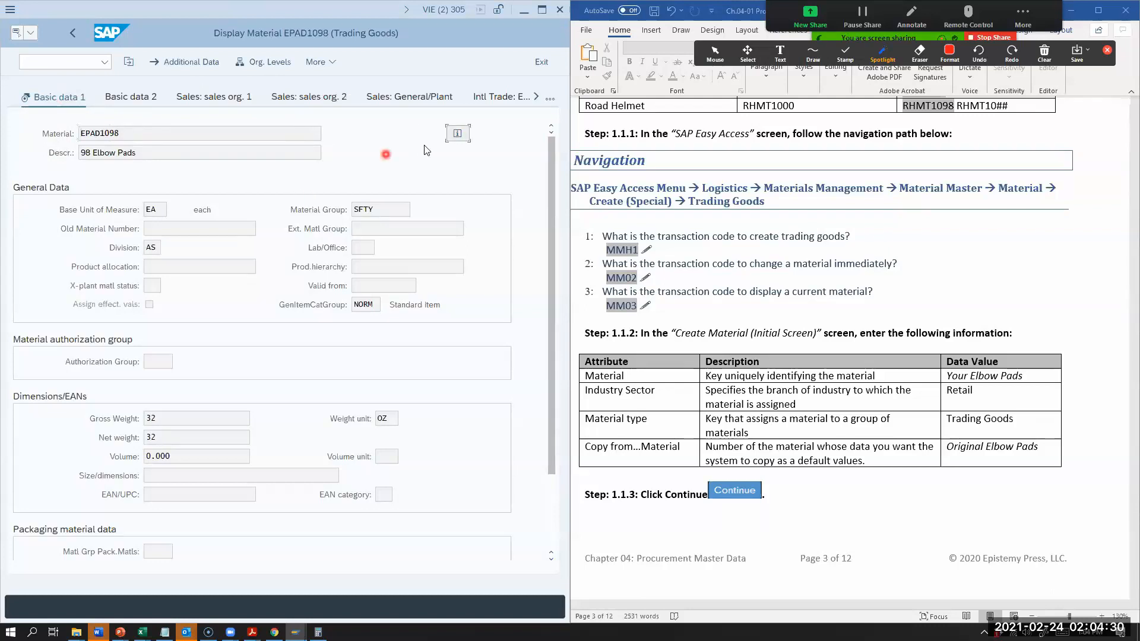
# Step: Review the Purchasing and Accounting 1 views of EPAD1098 against the worksheet's chart, and exit the material display
pyautogui.click(553, 97)
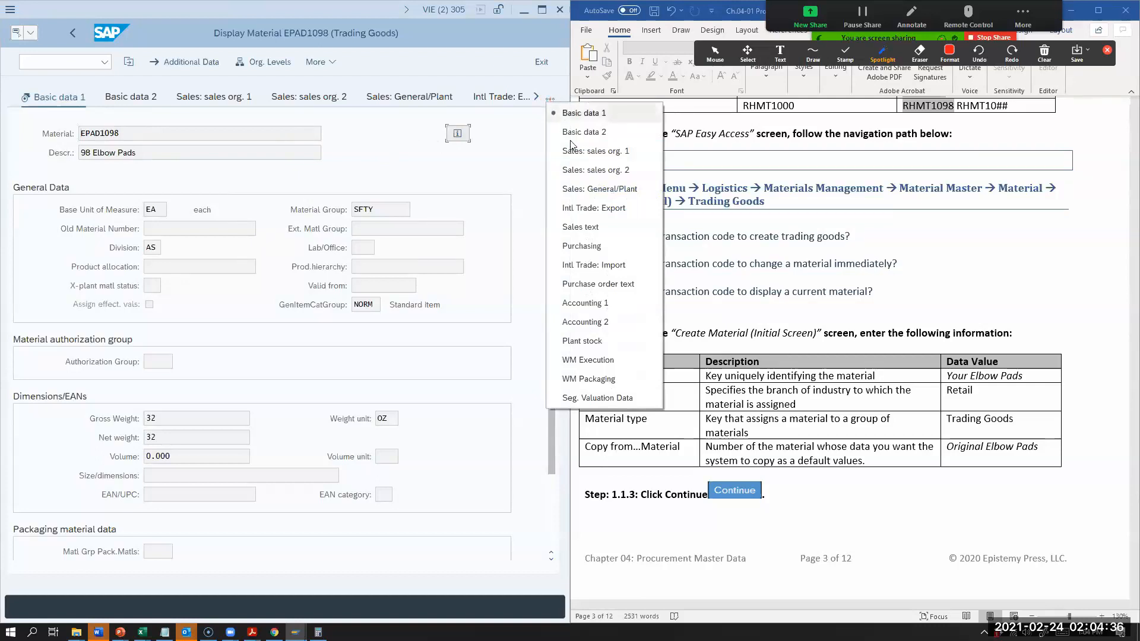
pyautogui.click(579, 246)
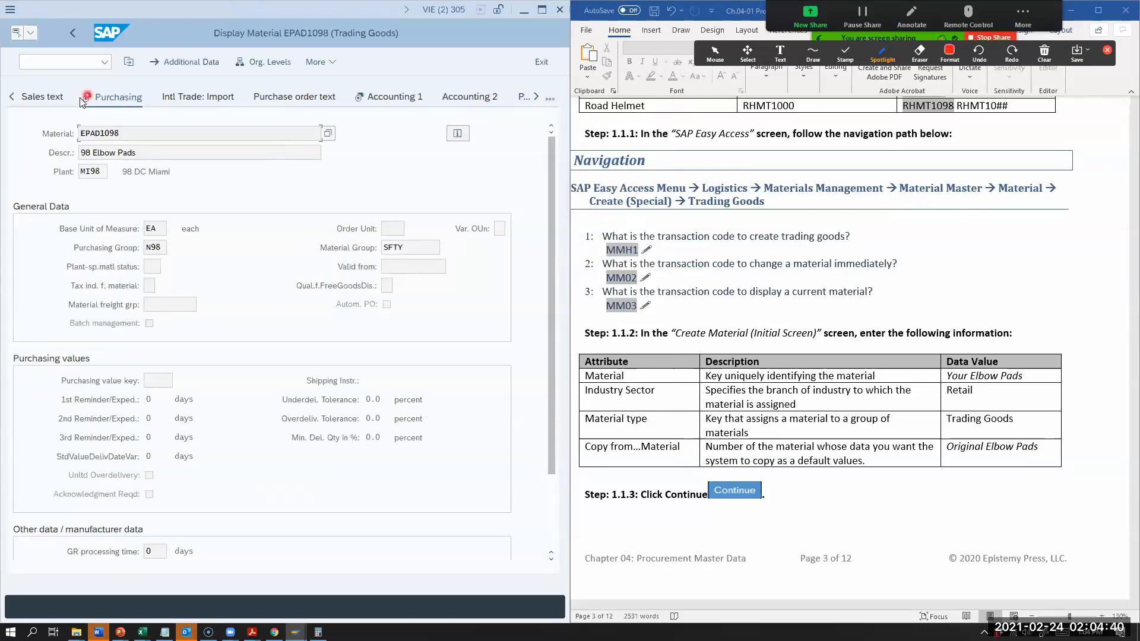
pyautogui.click(383, 95)
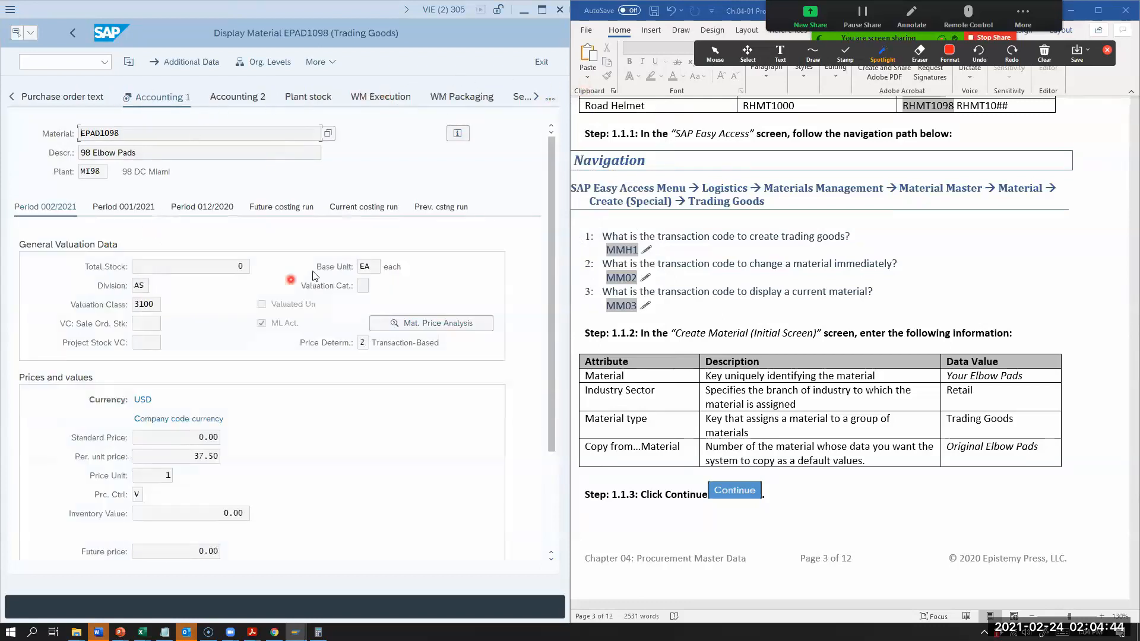
pyautogui.click(144, 305)
pyautogui.click(162, 268)
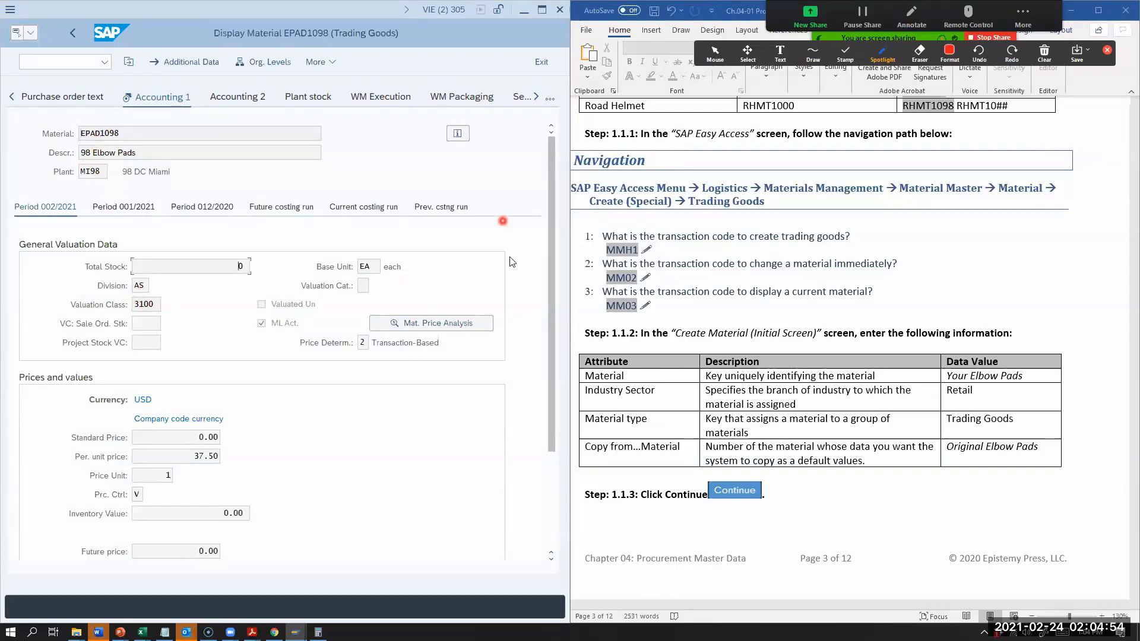
pyautogui.scroll(-10, 810, 461)
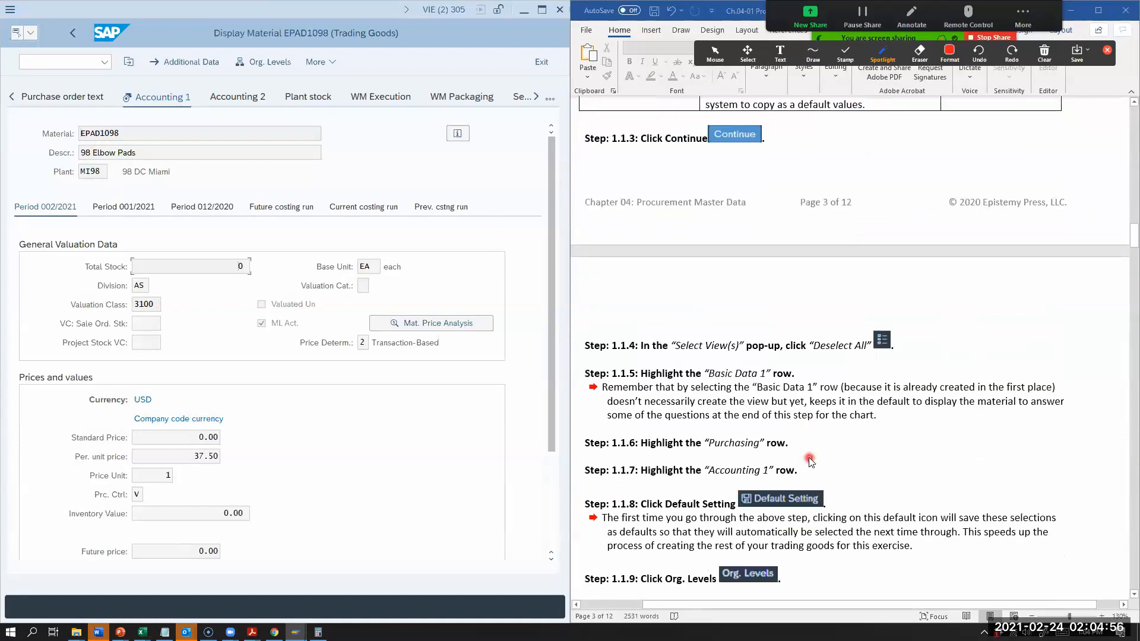
pyautogui.scroll(-15, 810, 462)
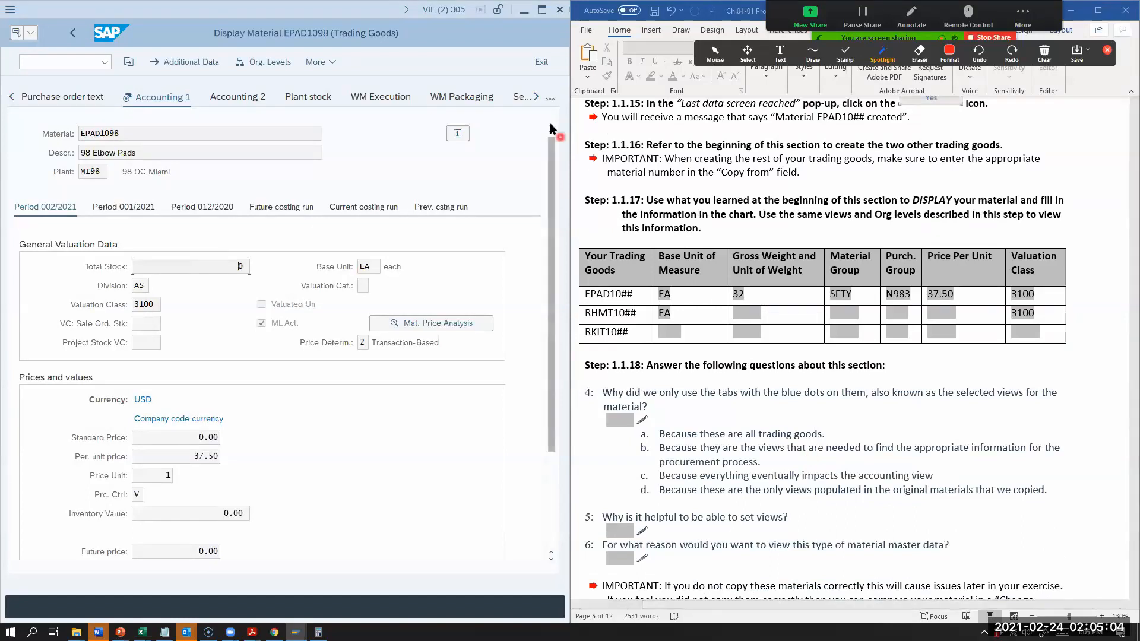
pyautogui.click(541, 63)
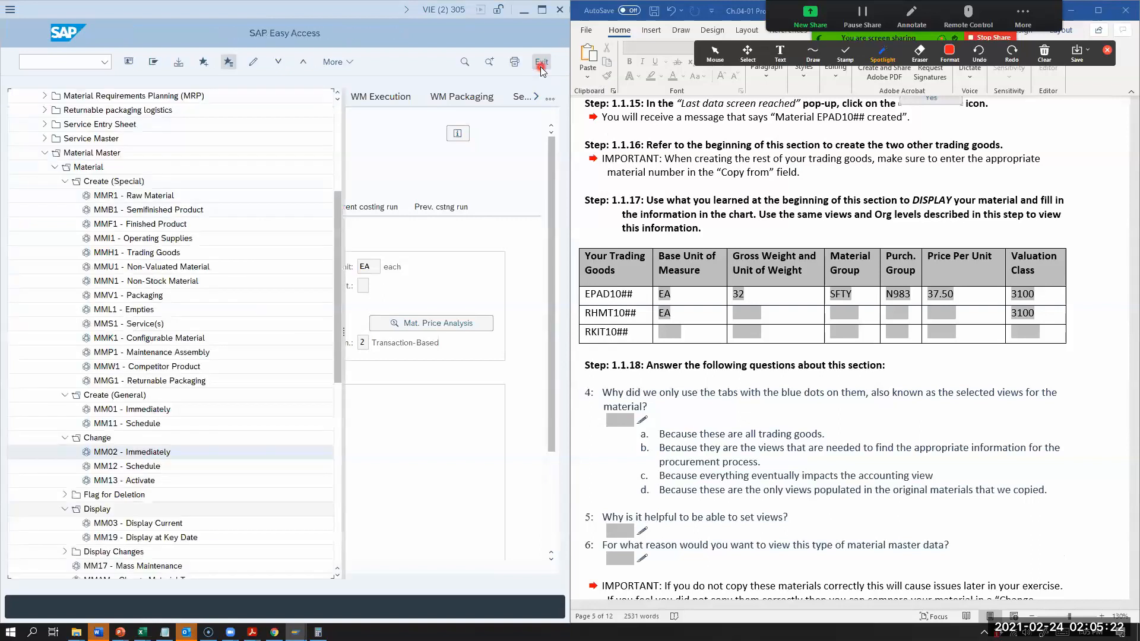
# Step: Start the MM03 material display for EPAD1054
pyautogui.scroll(15, 682, 380)
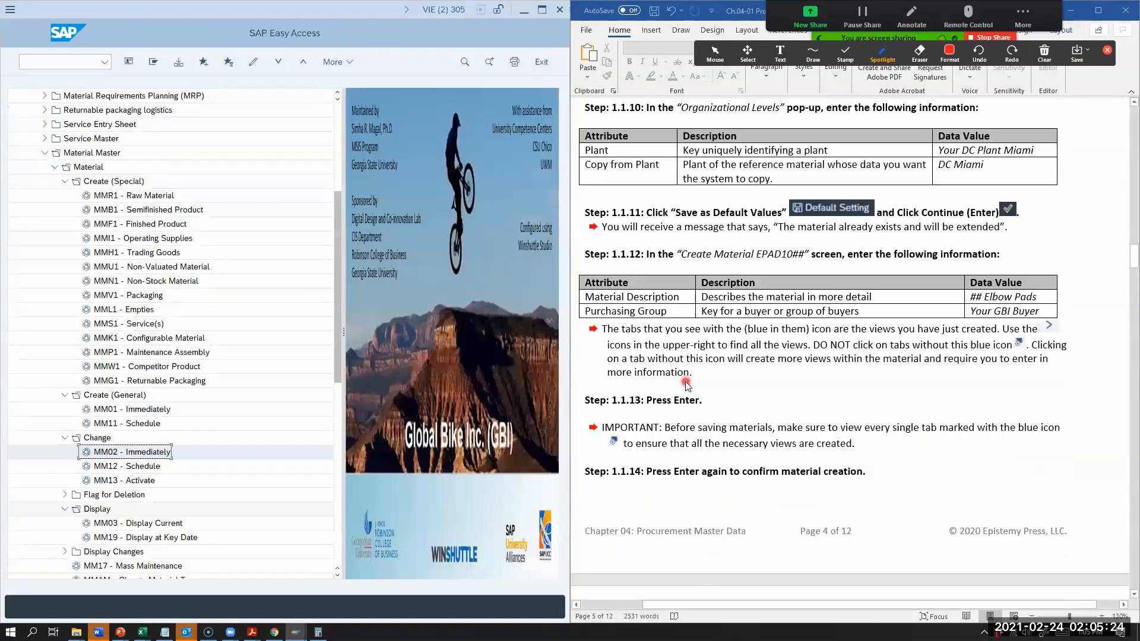
pyautogui.scroll(15, 686, 383)
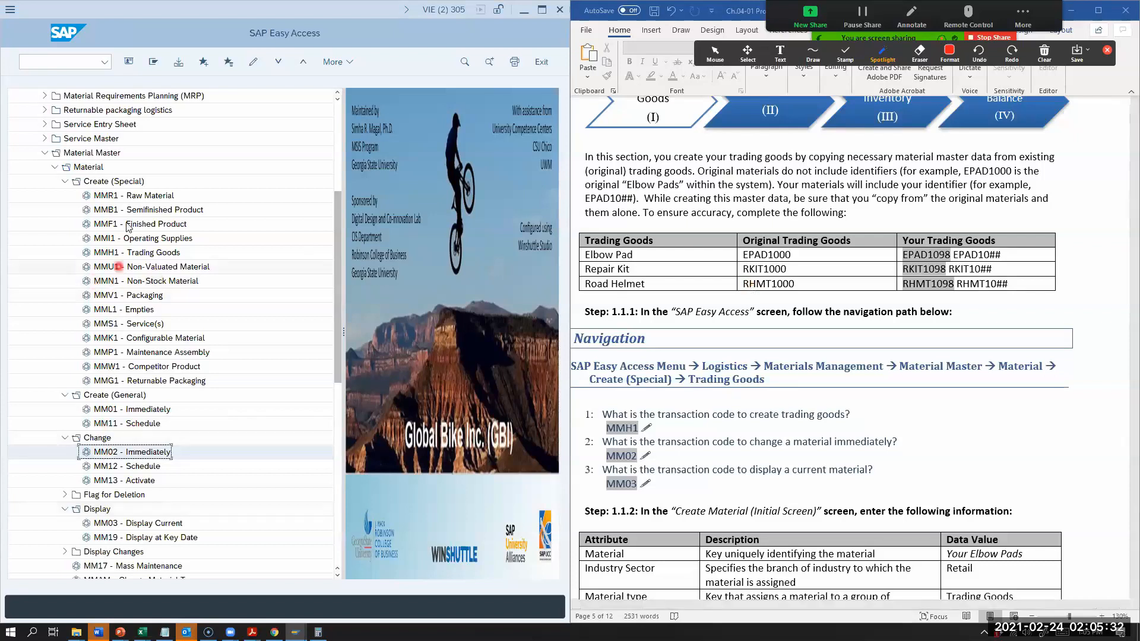
pyautogui.doubleClick(143, 524)
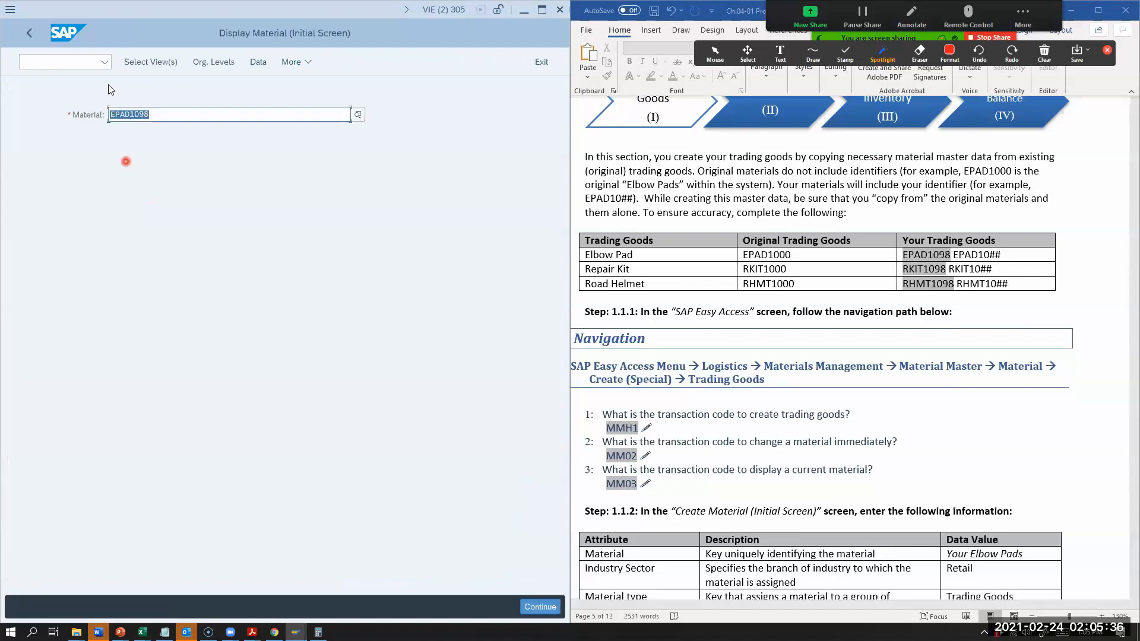
pyautogui.click(167, 116)
pyautogui.press('BackSpace')
pyautogui.press('BackSpace')
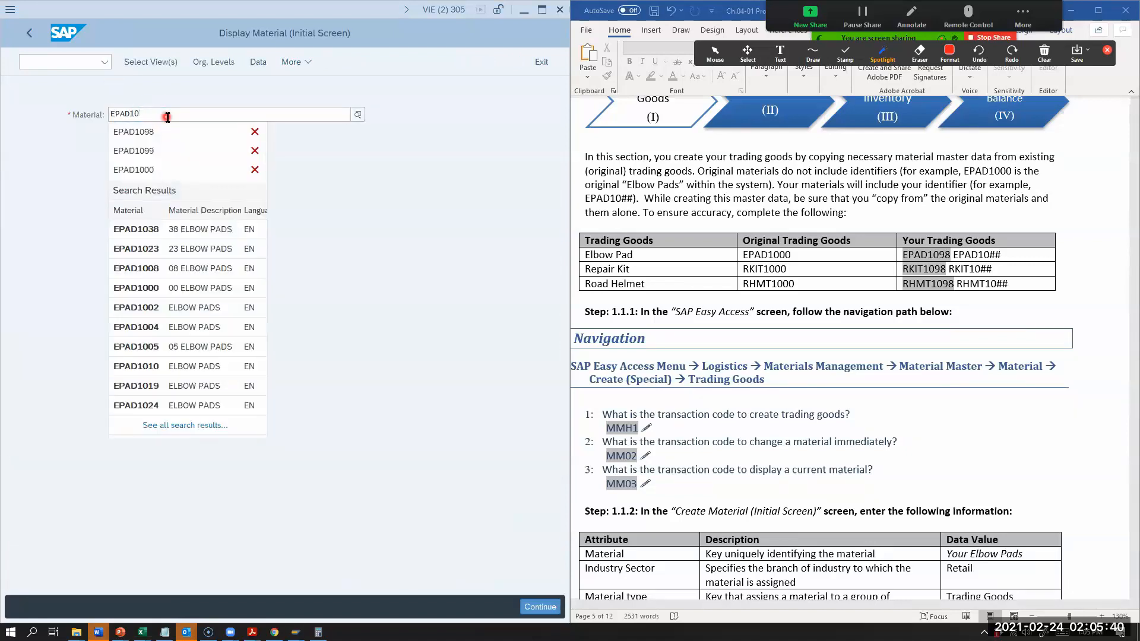
pyautogui.write('54')
pyautogui.press('Return')
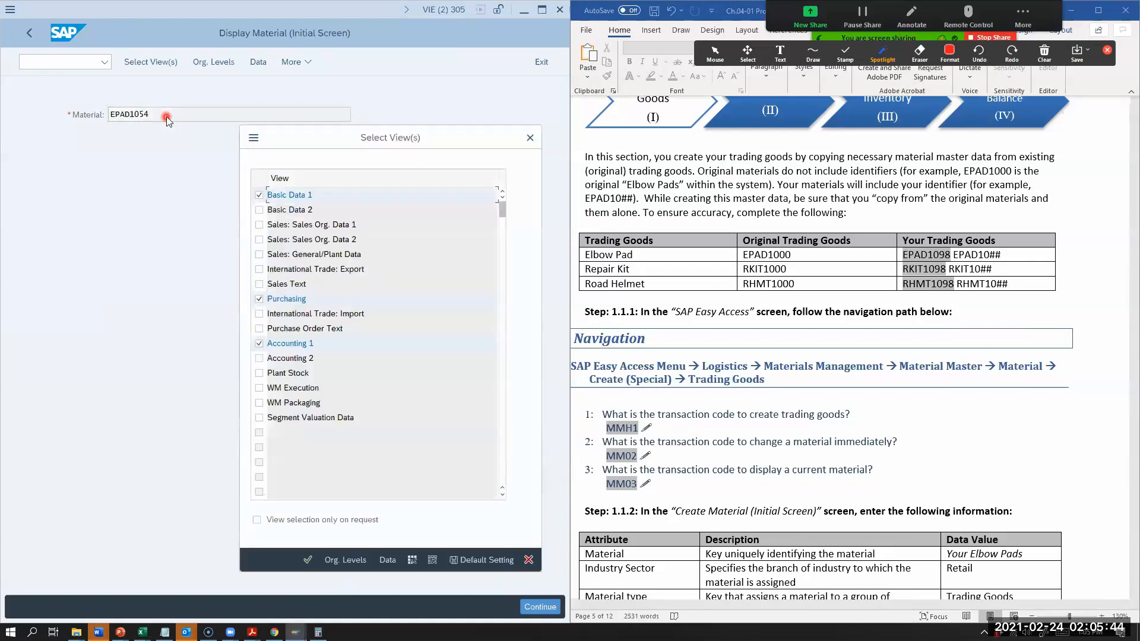
# Step: Accept the preselected views and set the plant to MI54 to show EPAD1054's basic data
pyautogui.press('Return')
pyautogui.write('mi')
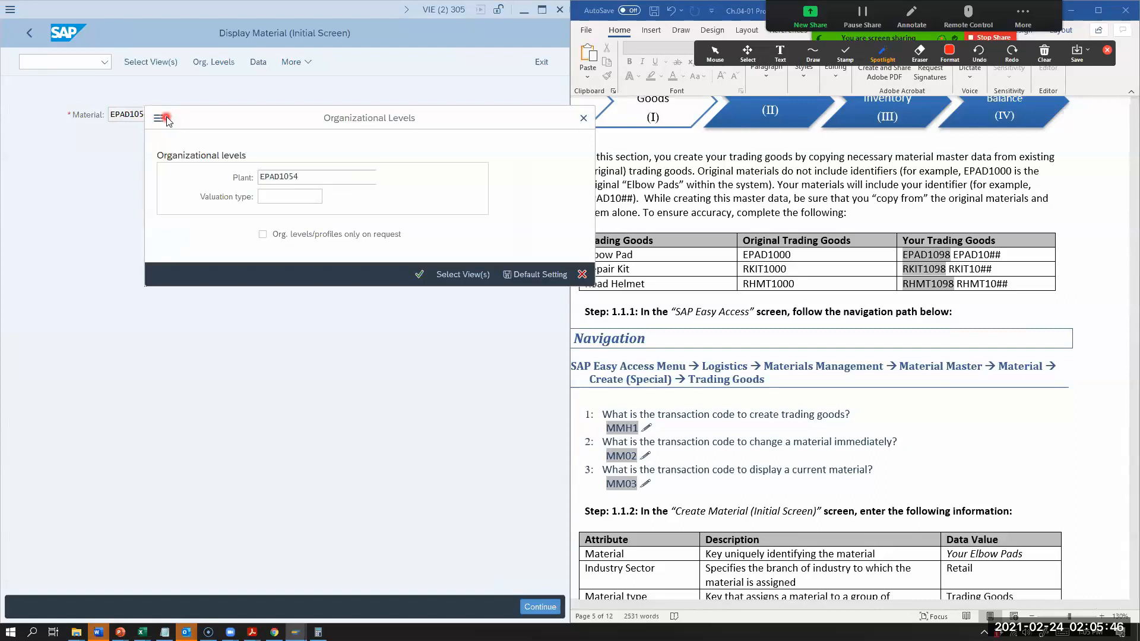
pyautogui.write('545')
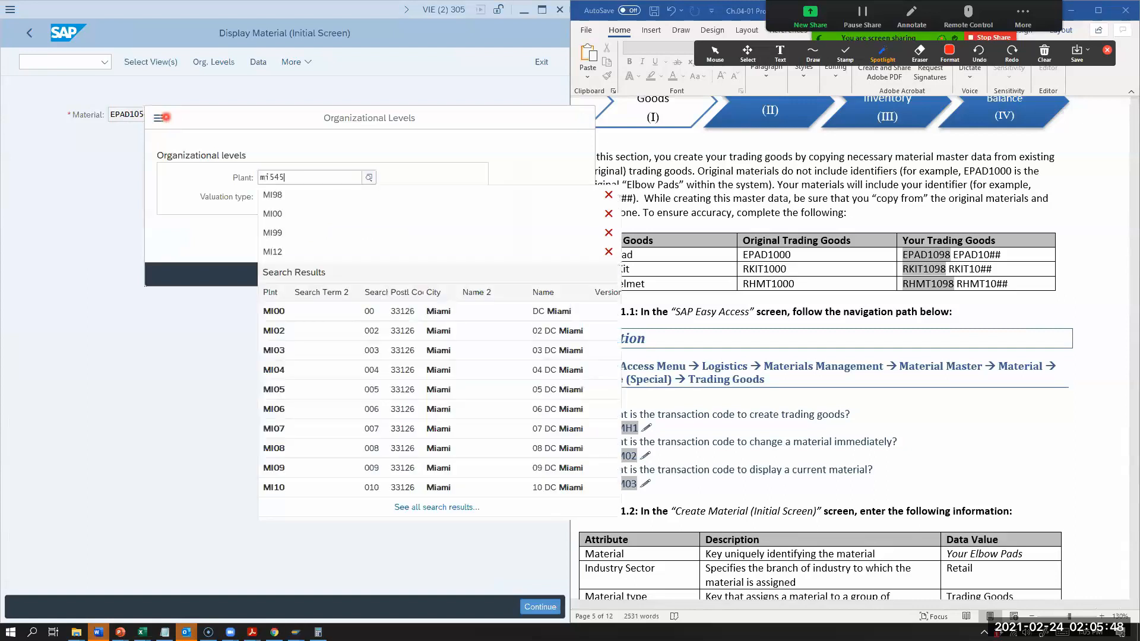
pyautogui.press('BackSpace')
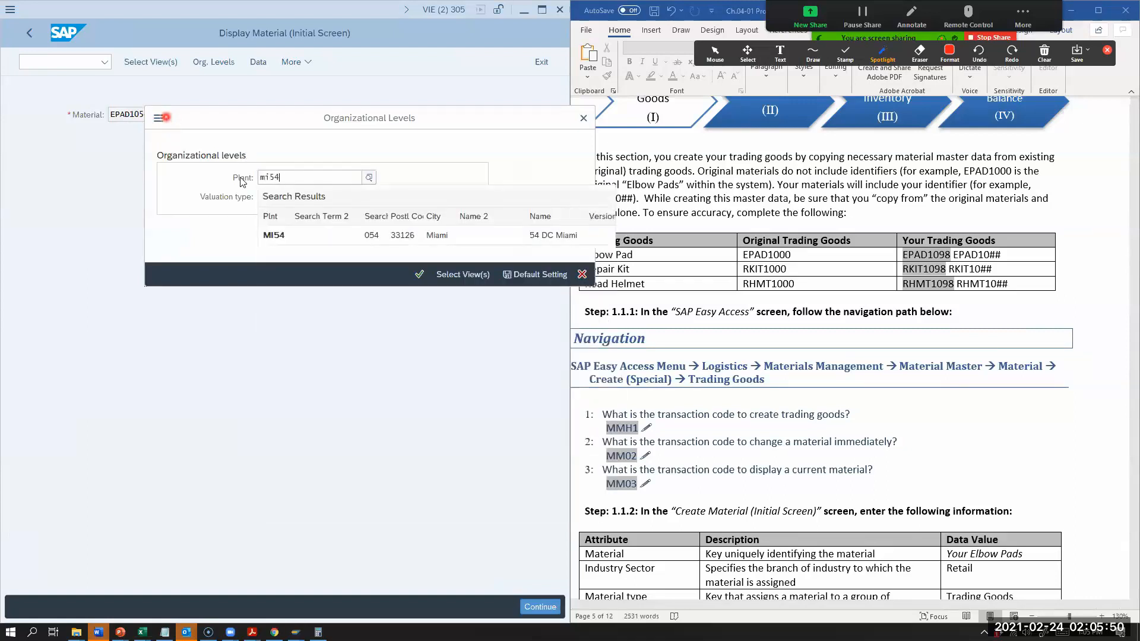
pyautogui.click(277, 236)
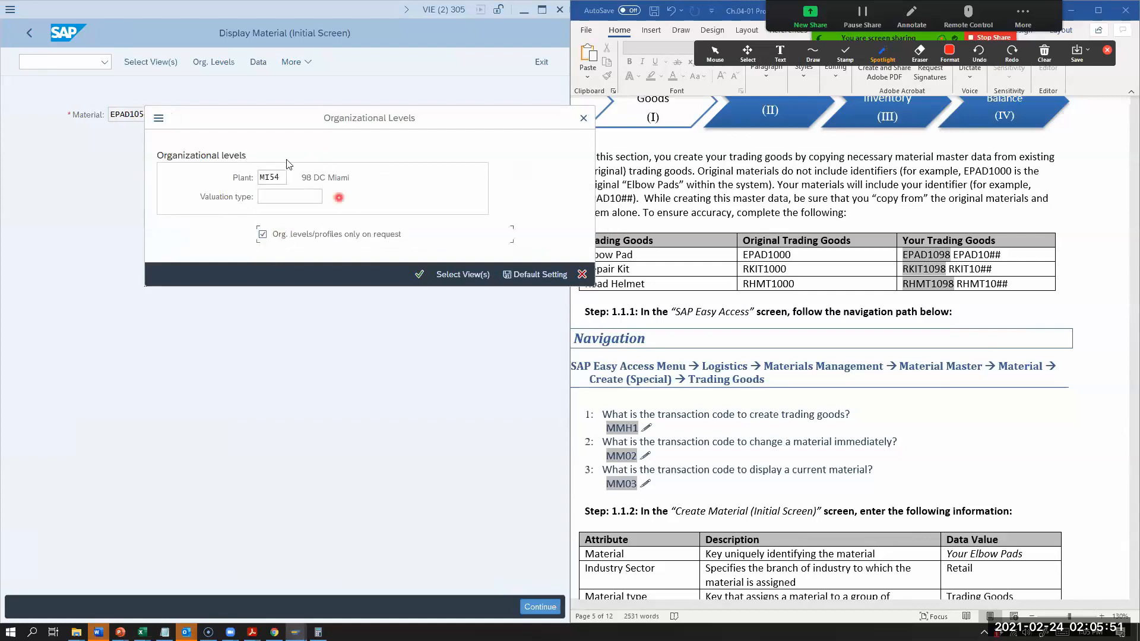
pyautogui.click(425, 275)
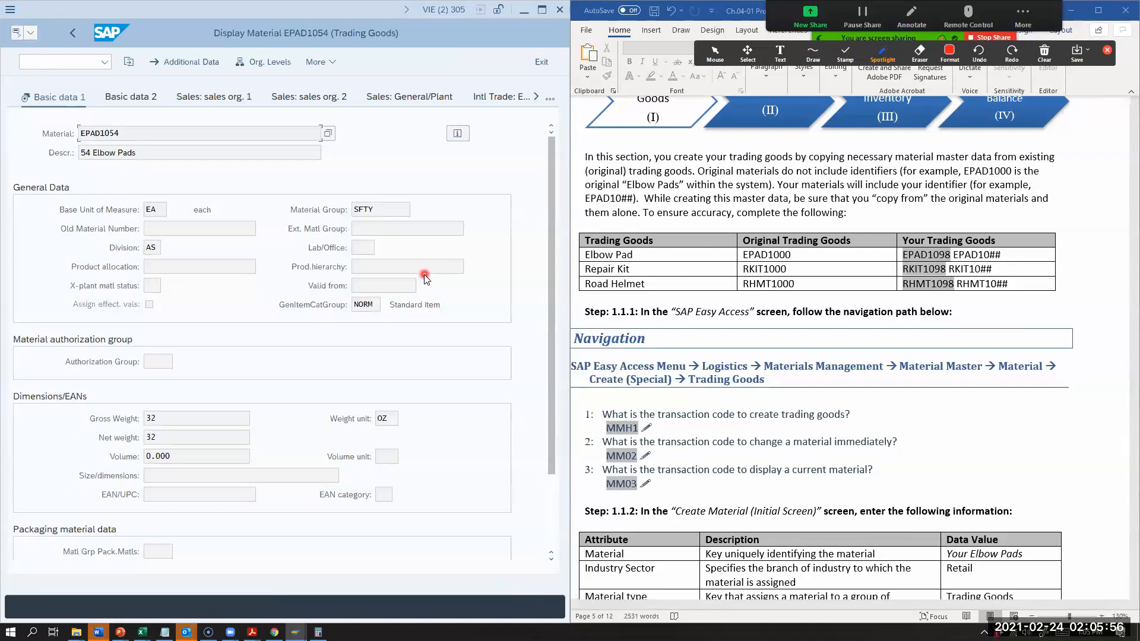
# Step: Check the Purchasing and Accounting 1 views of EPAD1054, and return to the SAP Easy Access menu
pyautogui.click(549, 98)
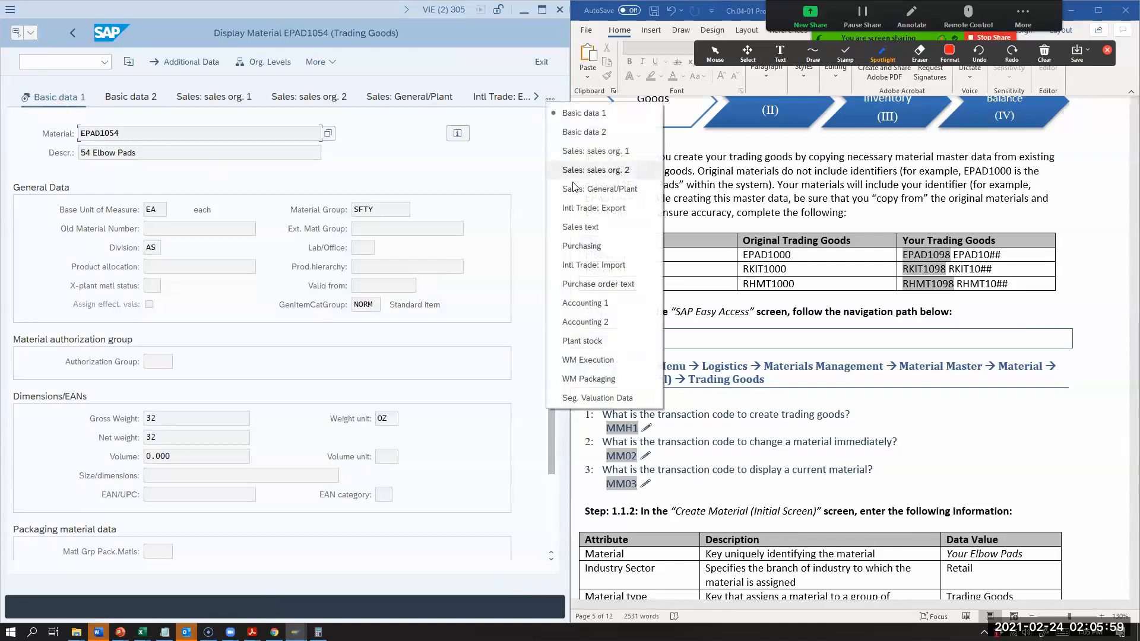
pyautogui.click(582, 244)
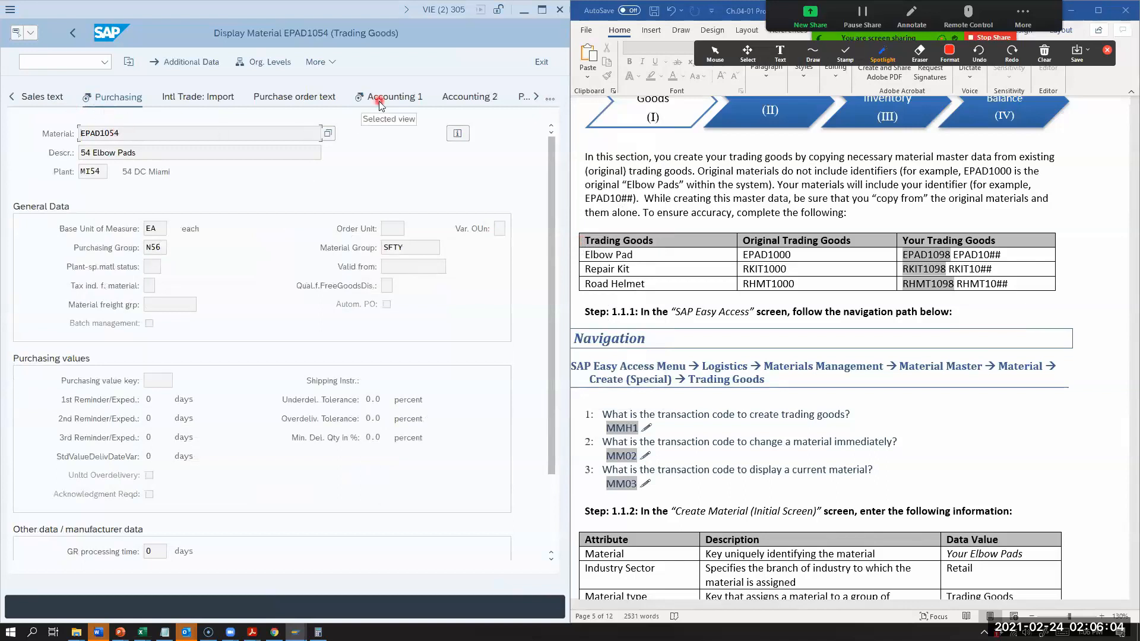
pyautogui.click(378, 101)
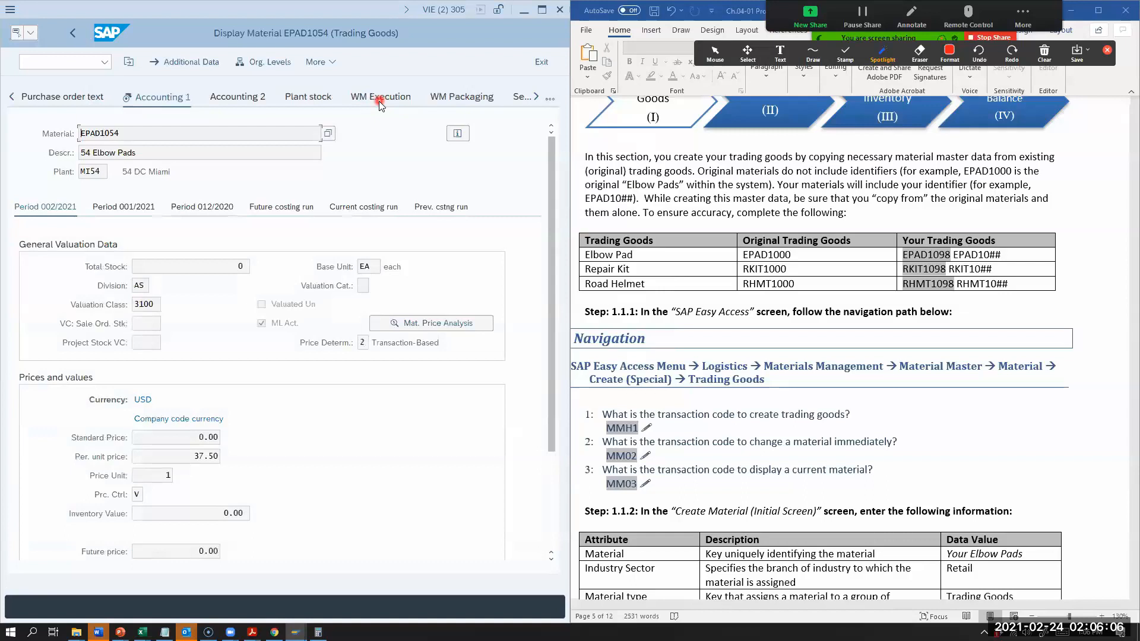
pyautogui.click(544, 63)
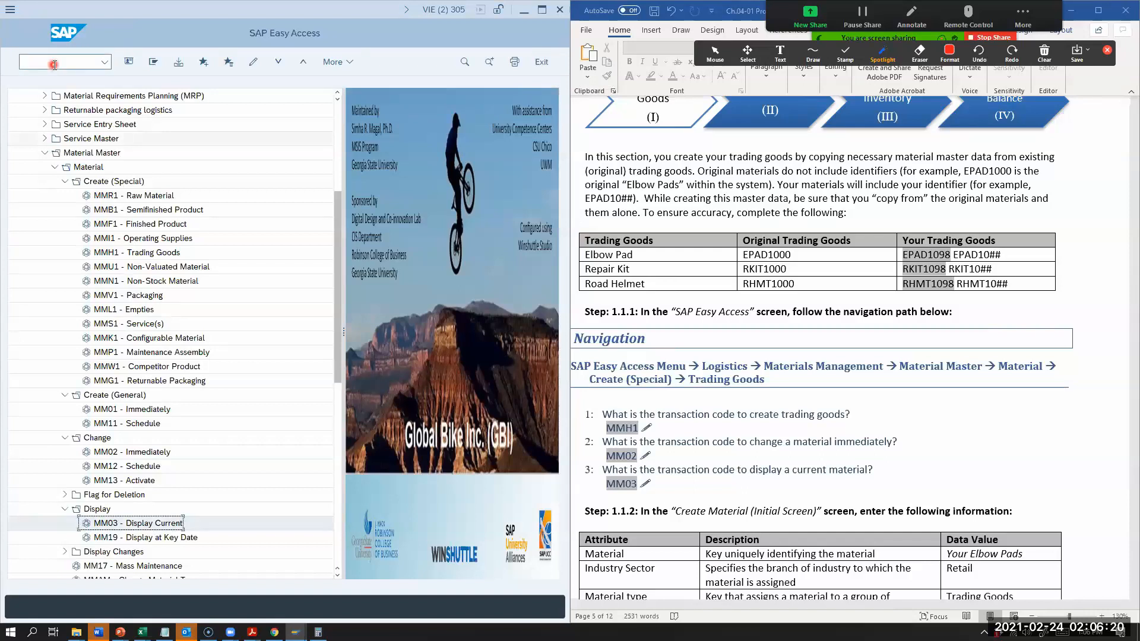
# Step: Open the MM03 material display, read the worksheet from the trading goods chart to Section 1.2: Create Vendor, and exit MM03
pyautogui.doubleClick(173, 523)
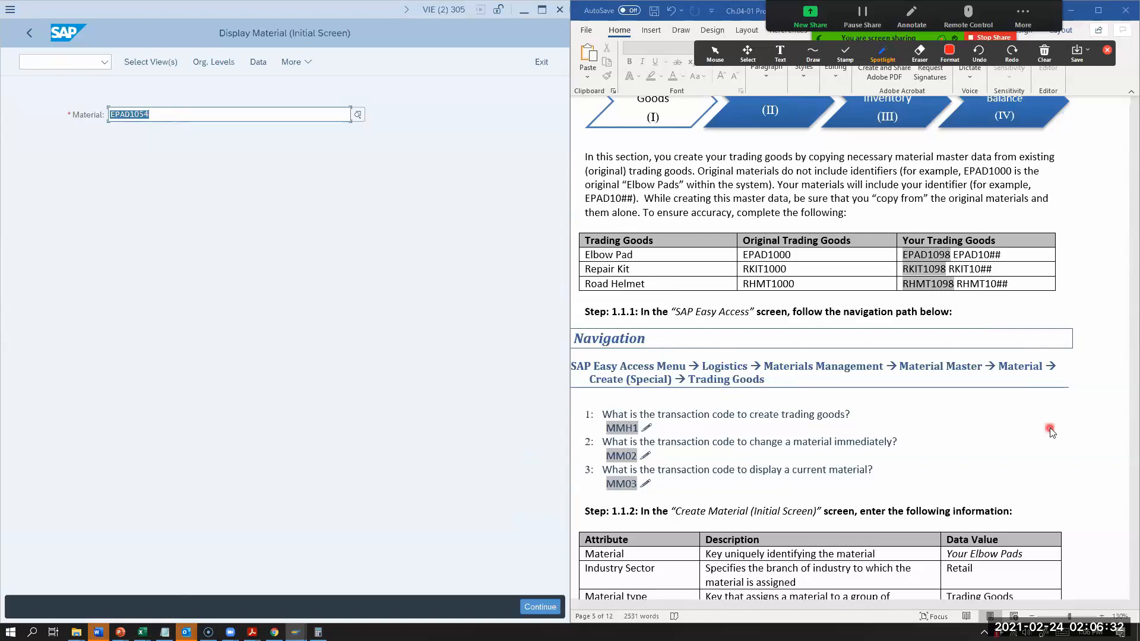
pyautogui.scroll(-6, 978, 423)
pyautogui.scroll(-20, 978, 423)
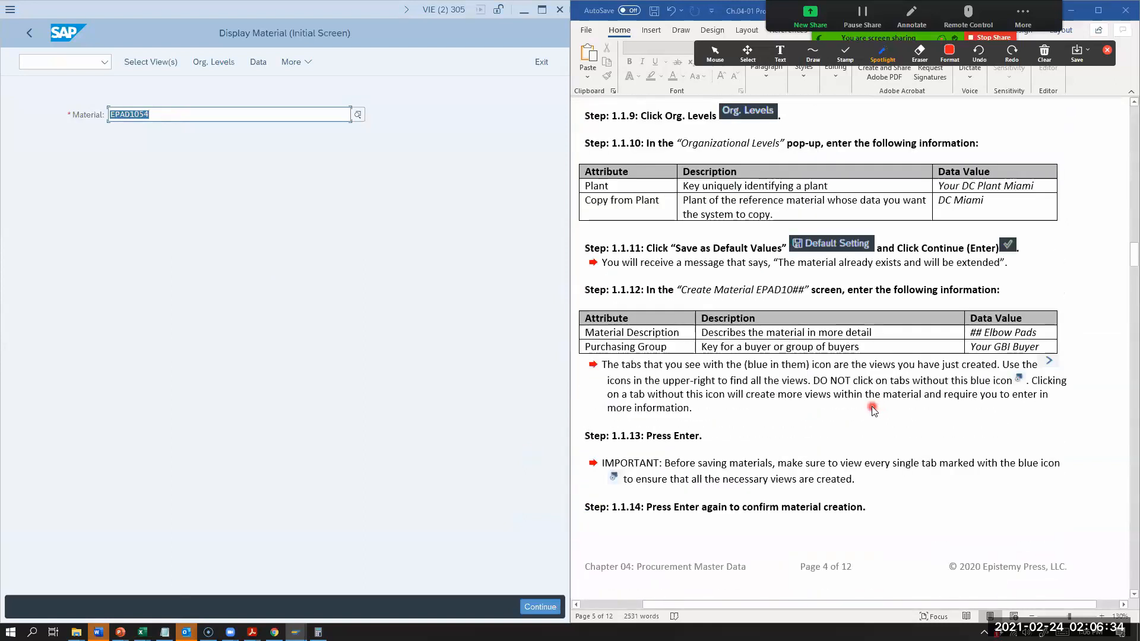
pyautogui.scroll(-5, 860, 410)
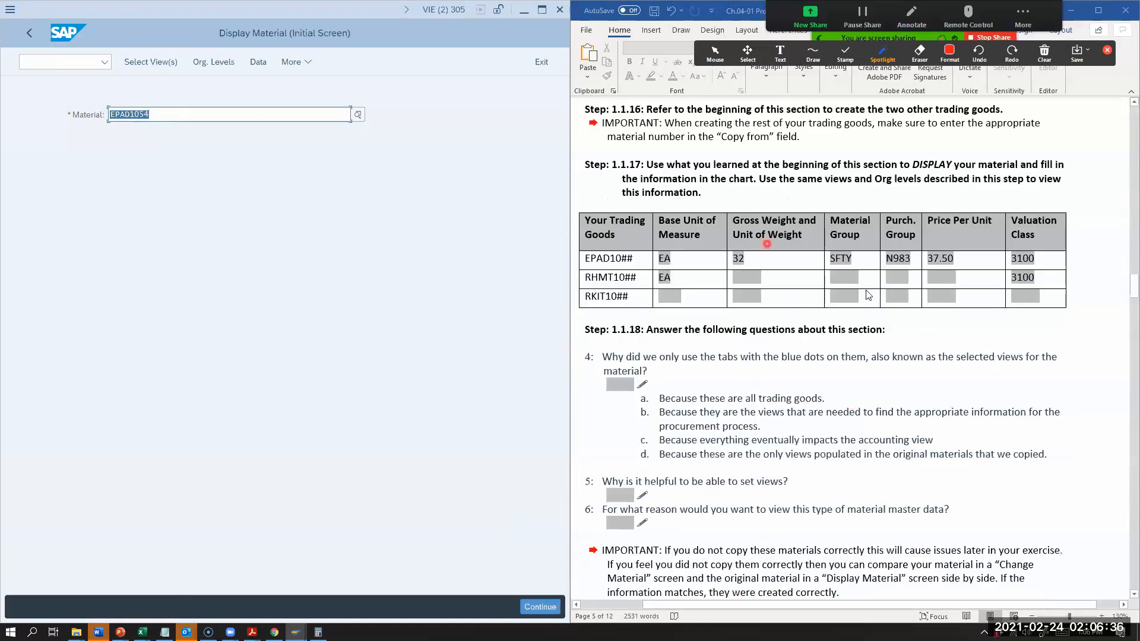
pyautogui.scroll(-6, 762, 315)
pyautogui.scroll(-7, 647, 353)
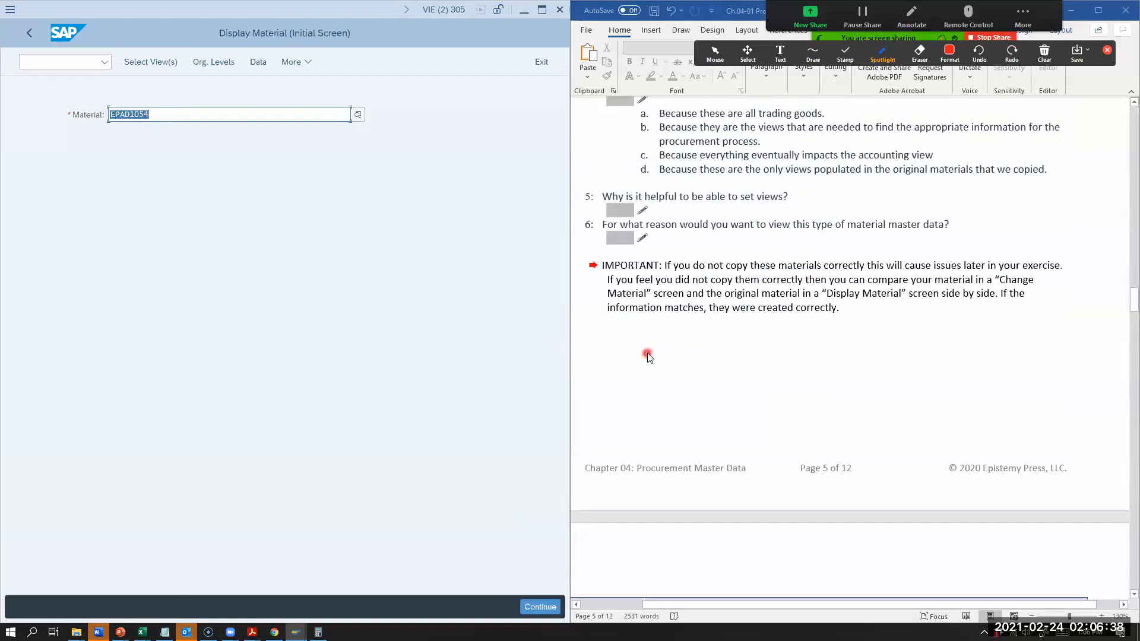
pyautogui.scroll(-3, 807, 478)
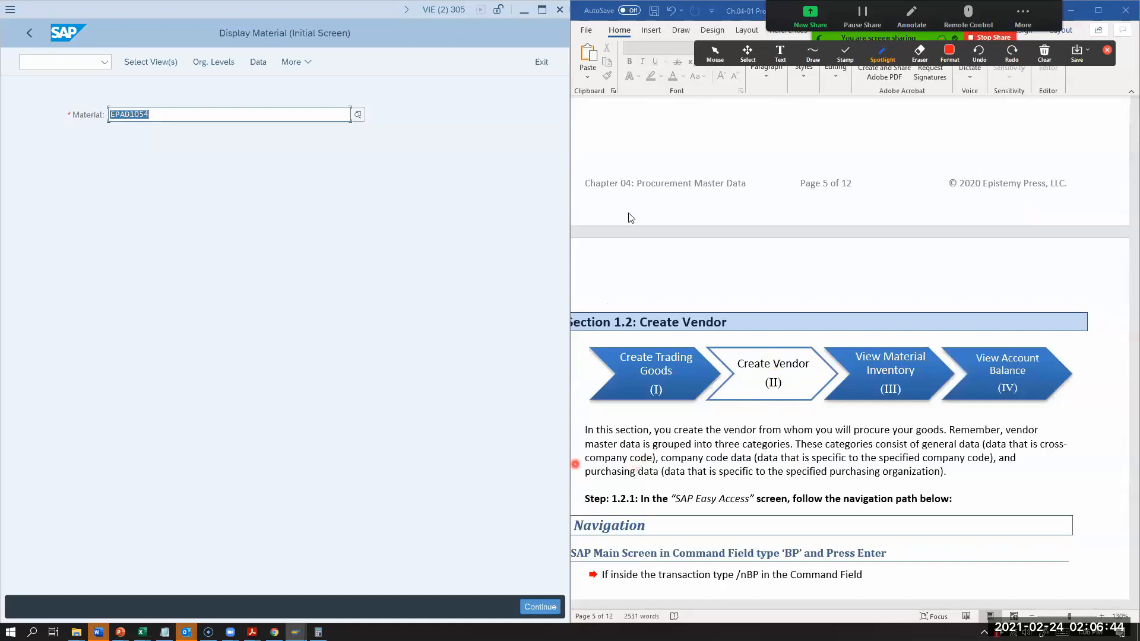
pyautogui.click(538, 65)
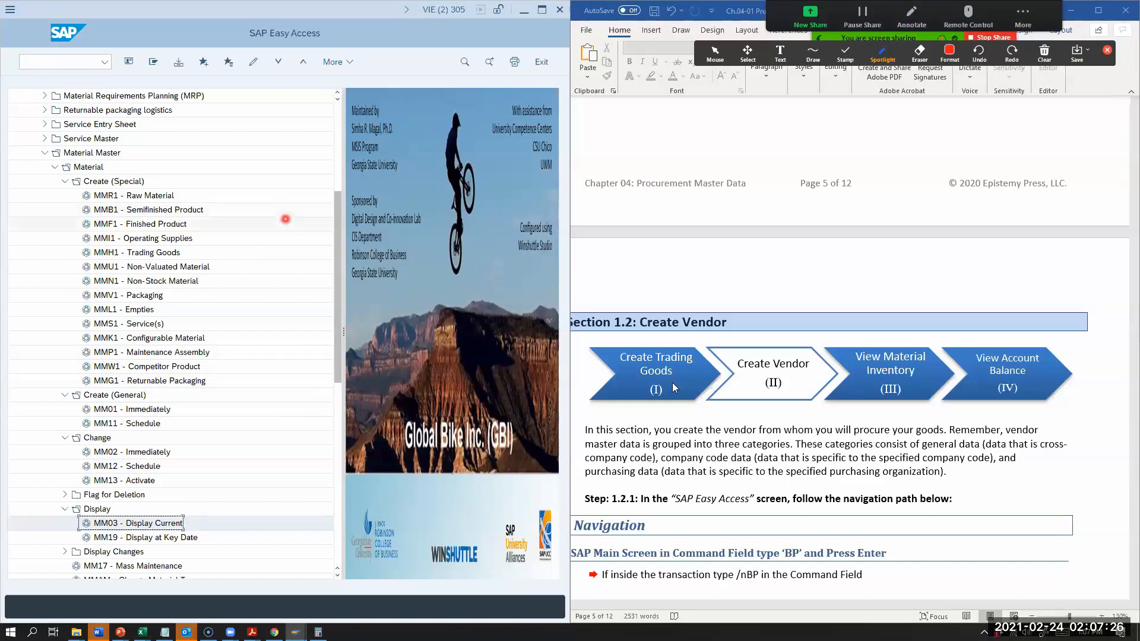
# Step: Read the worksheet's first Create Vendor instructions and start the Maintain Business Partner transaction with code BP
pyautogui.scroll(-1, 787, 470)
pyautogui.scroll(-2, 786, 470)
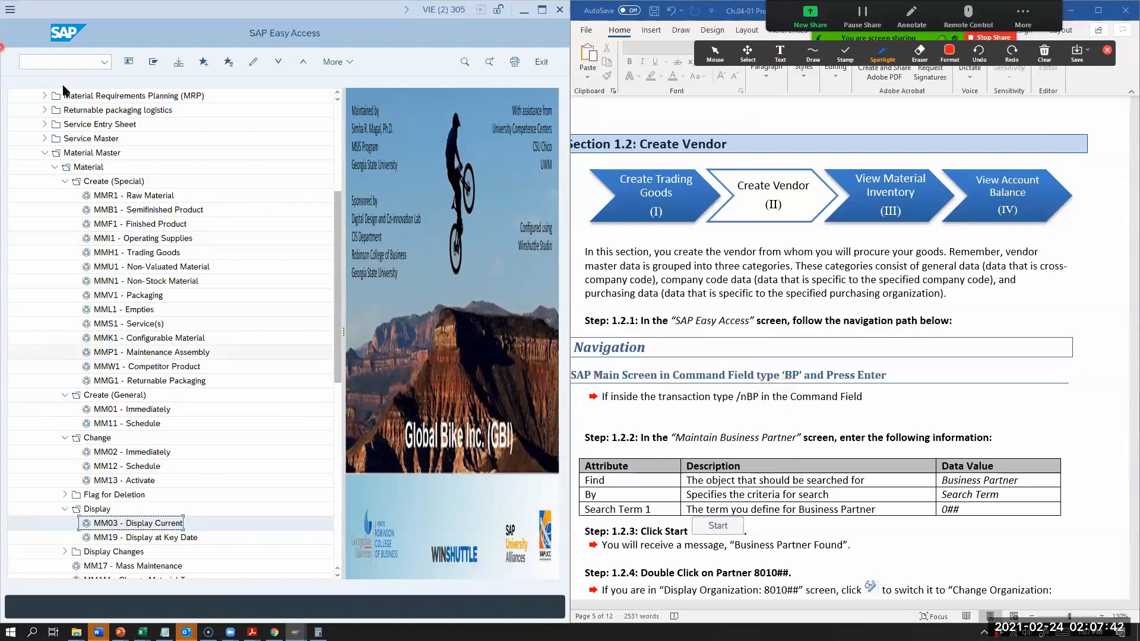
pyautogui.click(56, 62)
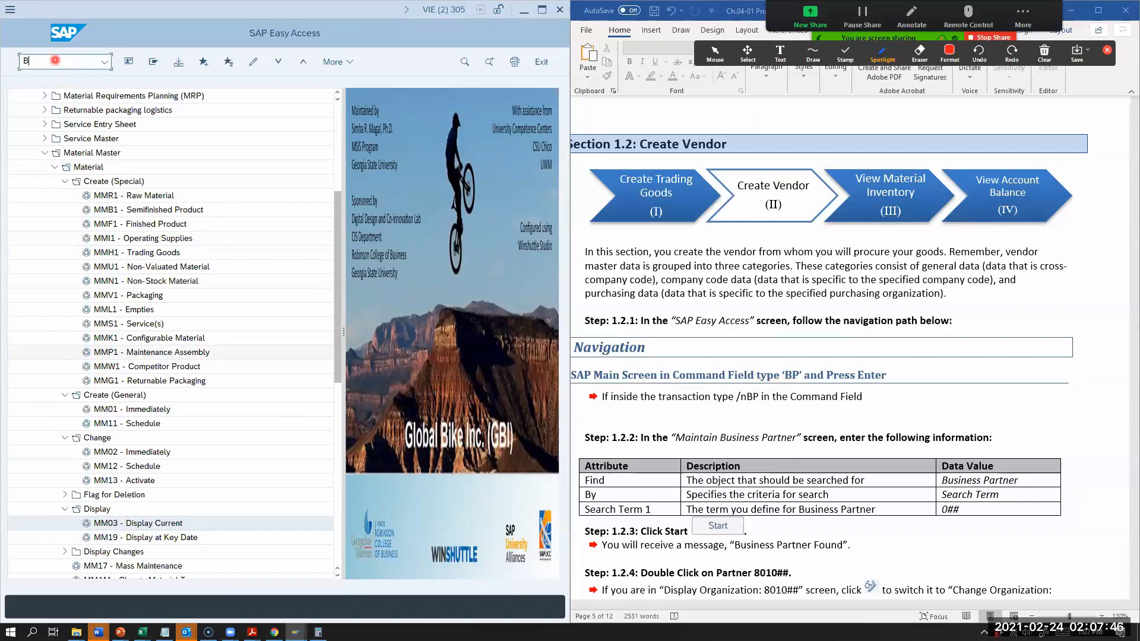
pyautogui.press('Return')
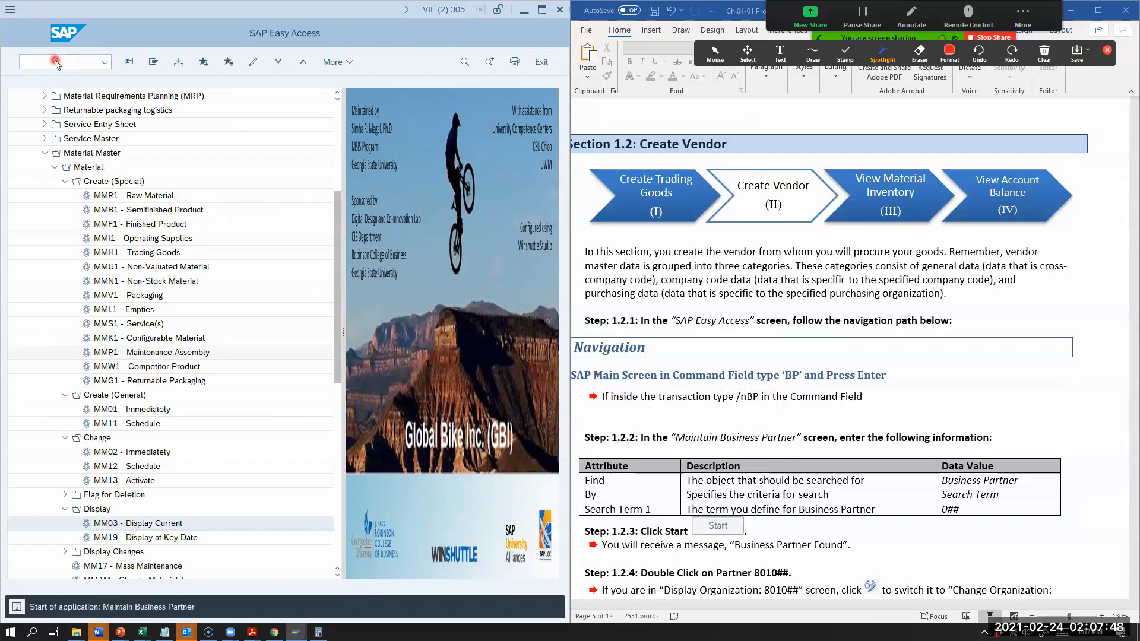
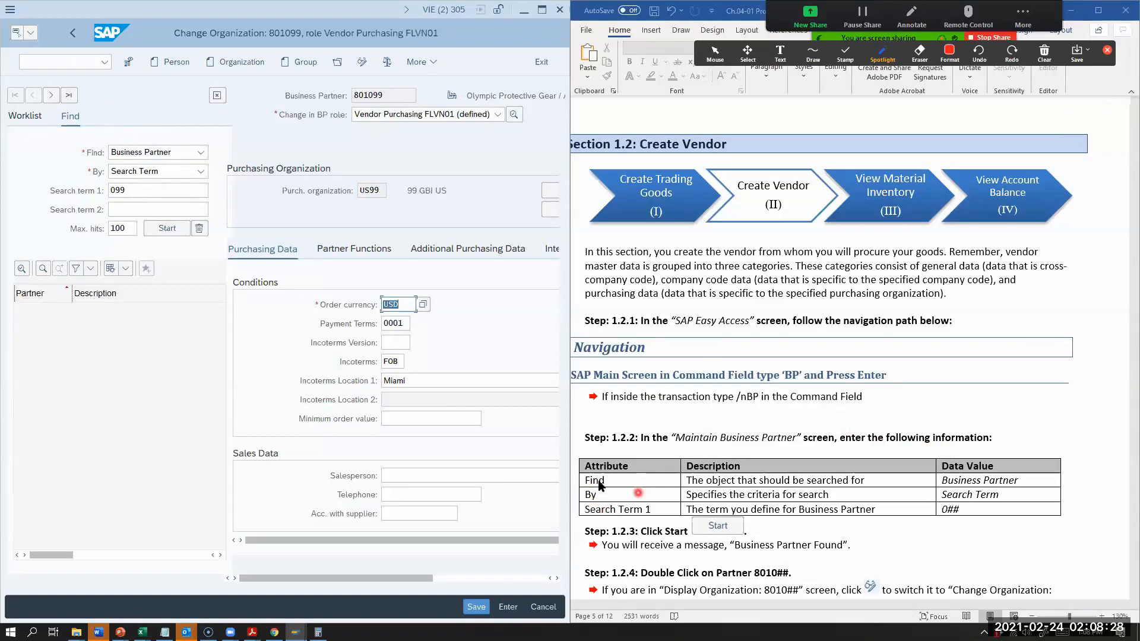
# Step: Search for business partners by Search Term with search term 1 set to 098
pyautogui.click(149, 156)
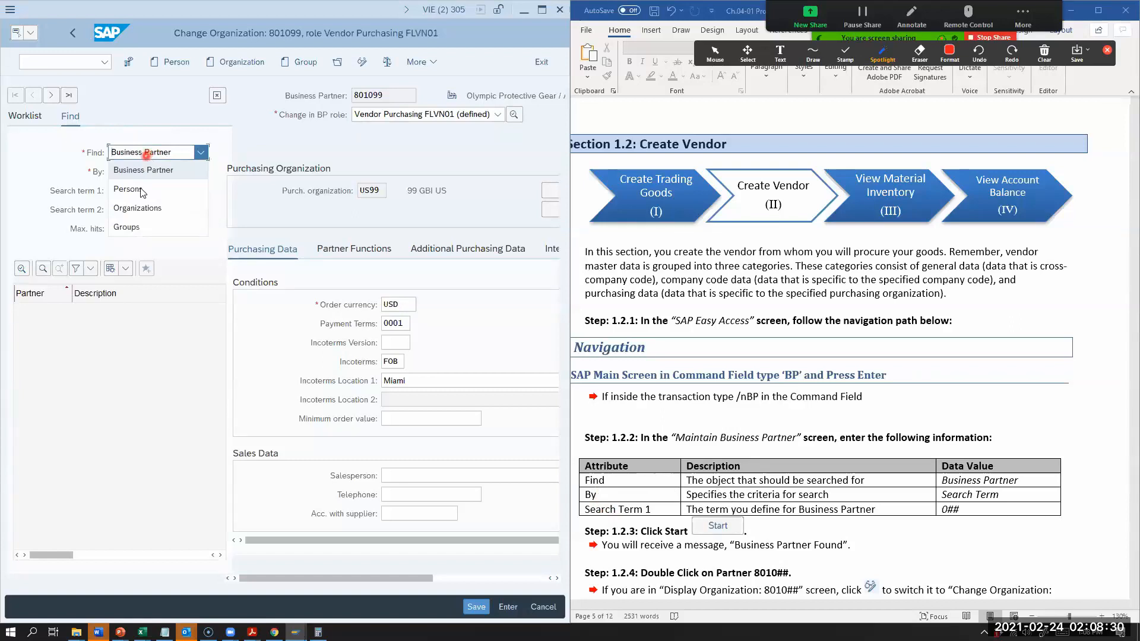
pyautogui.click(157, 174)
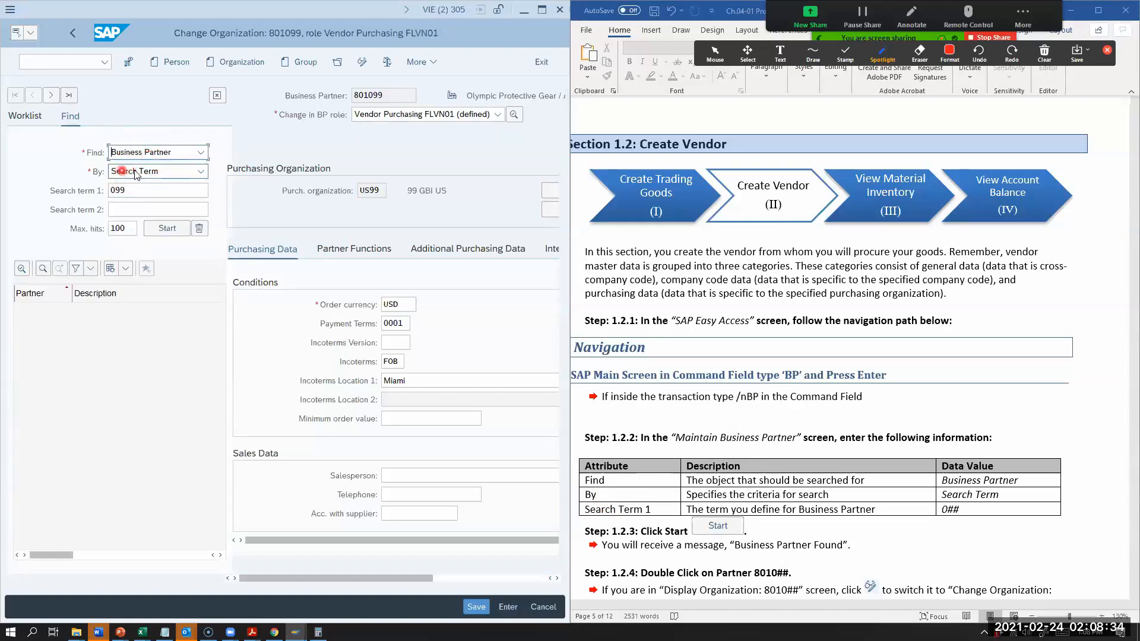
pyautogui.click(136, 172)
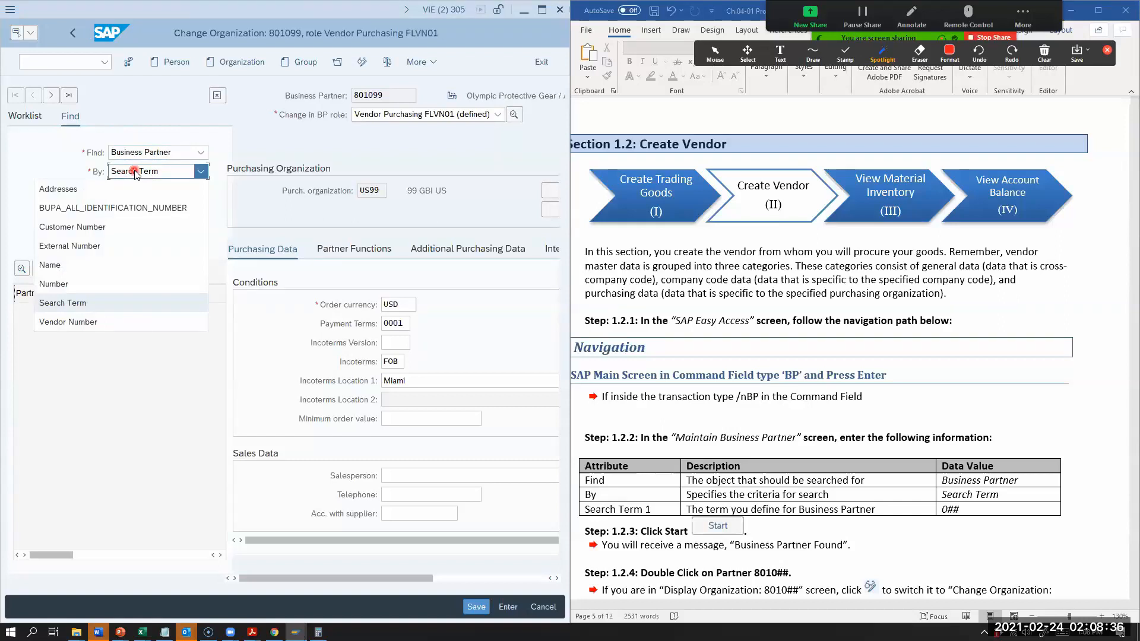
pyautogui.click(82, 304)
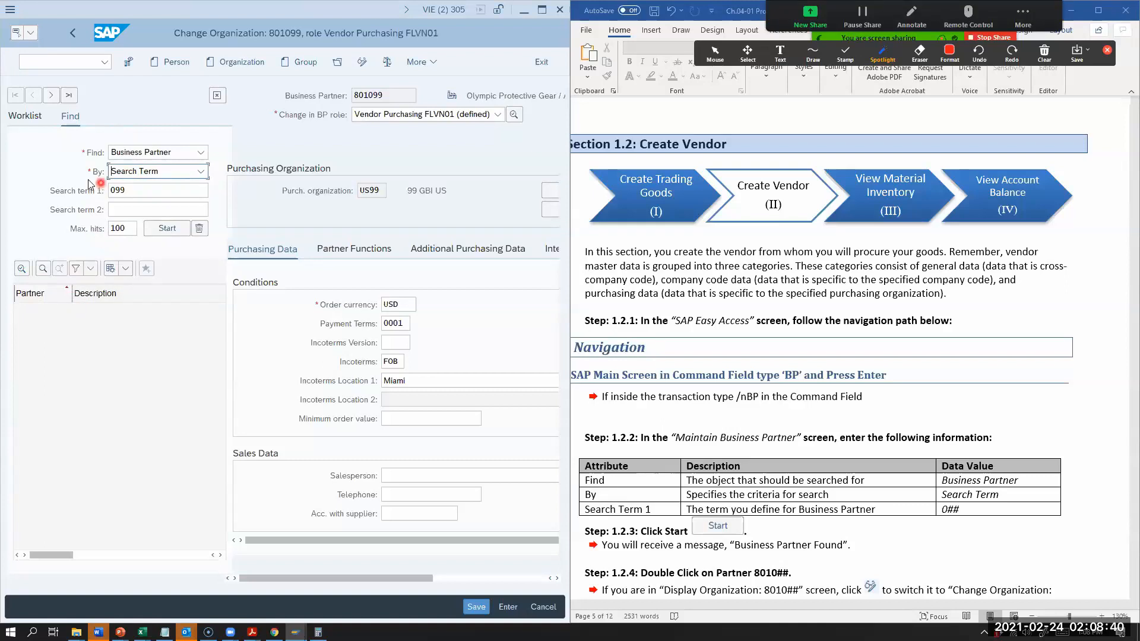
pyautogui.click(133, 193)
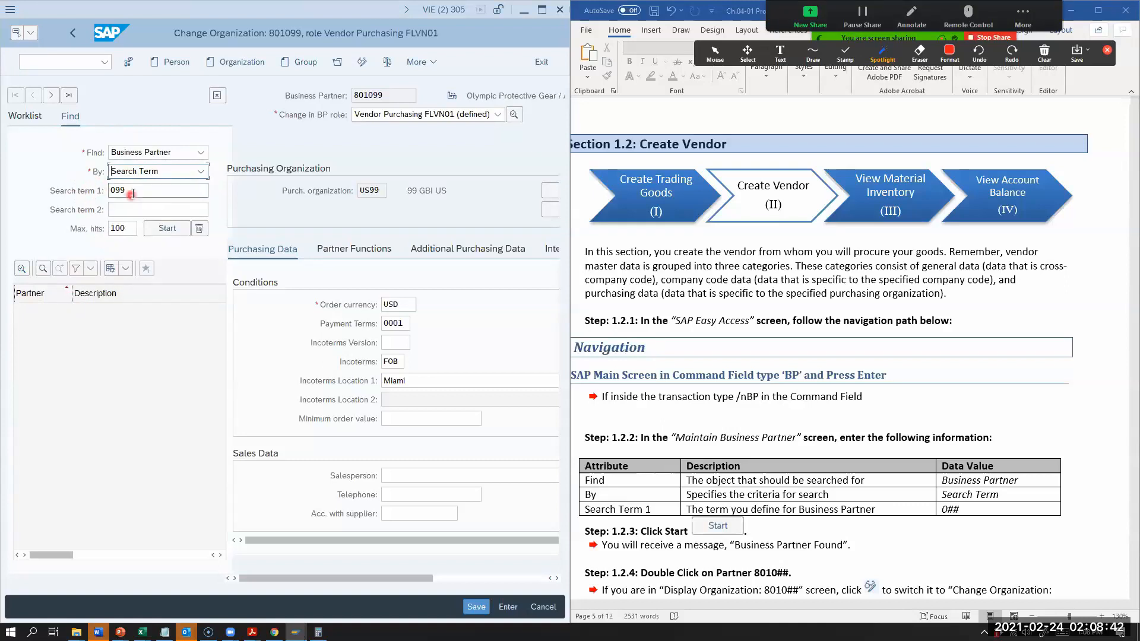
pyautogui.press('BackSpace')
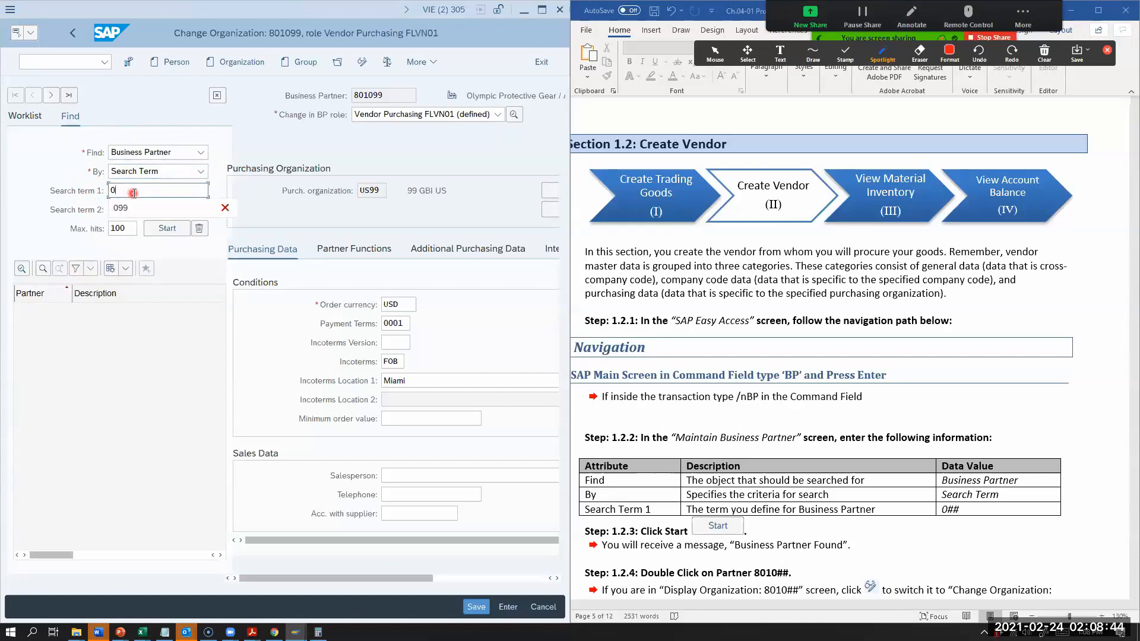
pyautogui.press('BackSpace')
pyautogui.write('098')
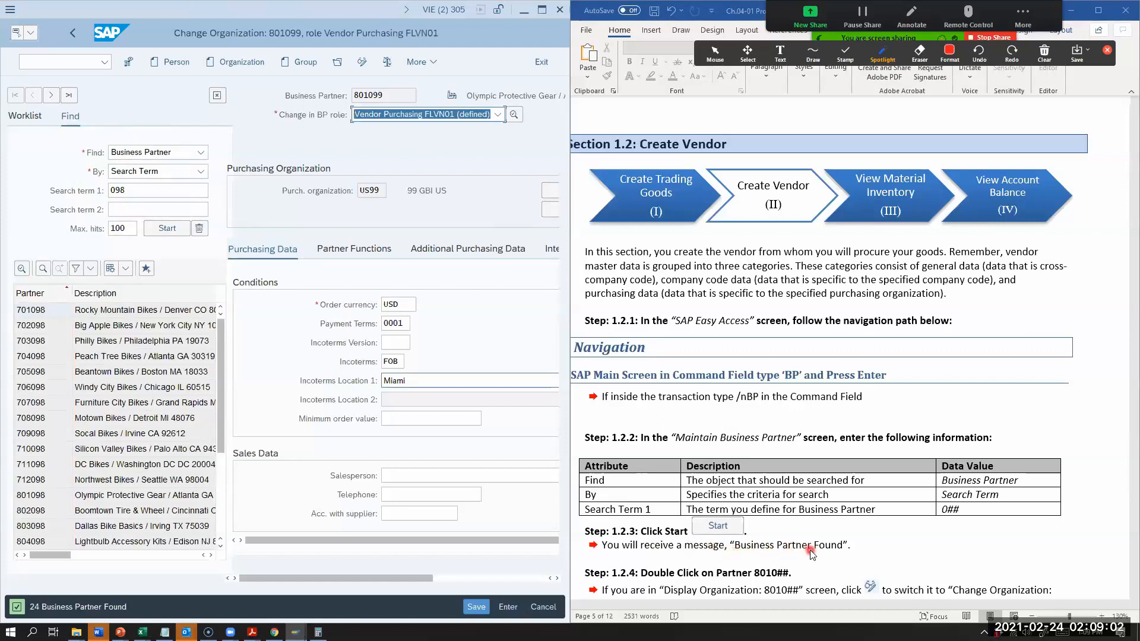
# Step: Open Olympic Protective Gear's business partner record from the search results and widen the SAP window
pyautogui.scroll(-2, 811, 552)
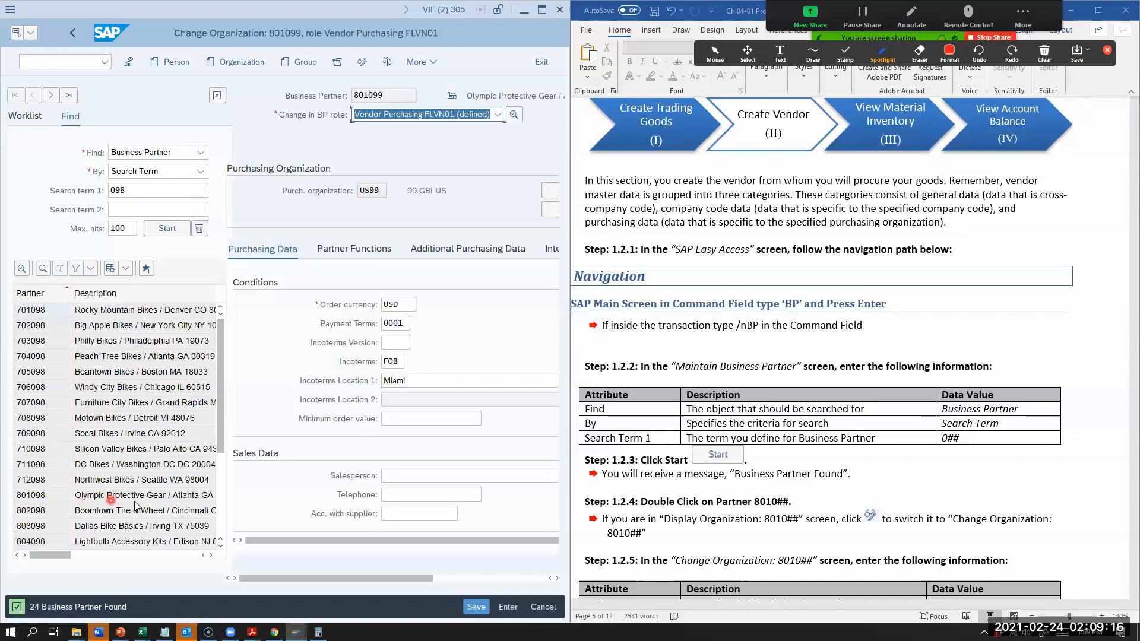
pyautogui.click(42, 498)
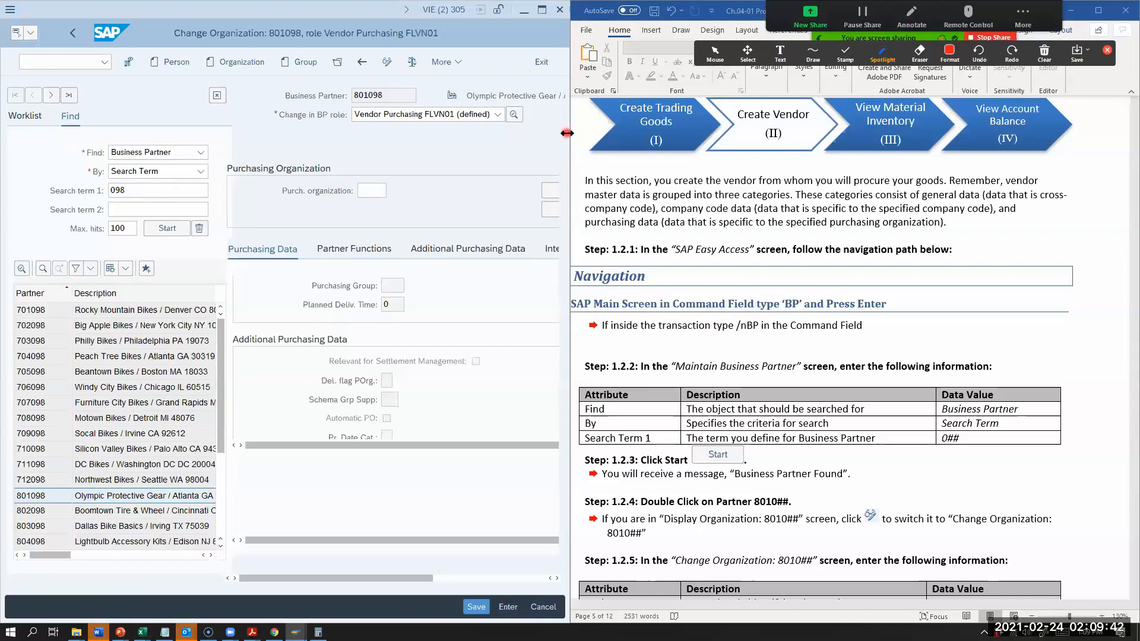
pyautogui.moveTo(567, 133); pyautogui.dragTo(758, 133)
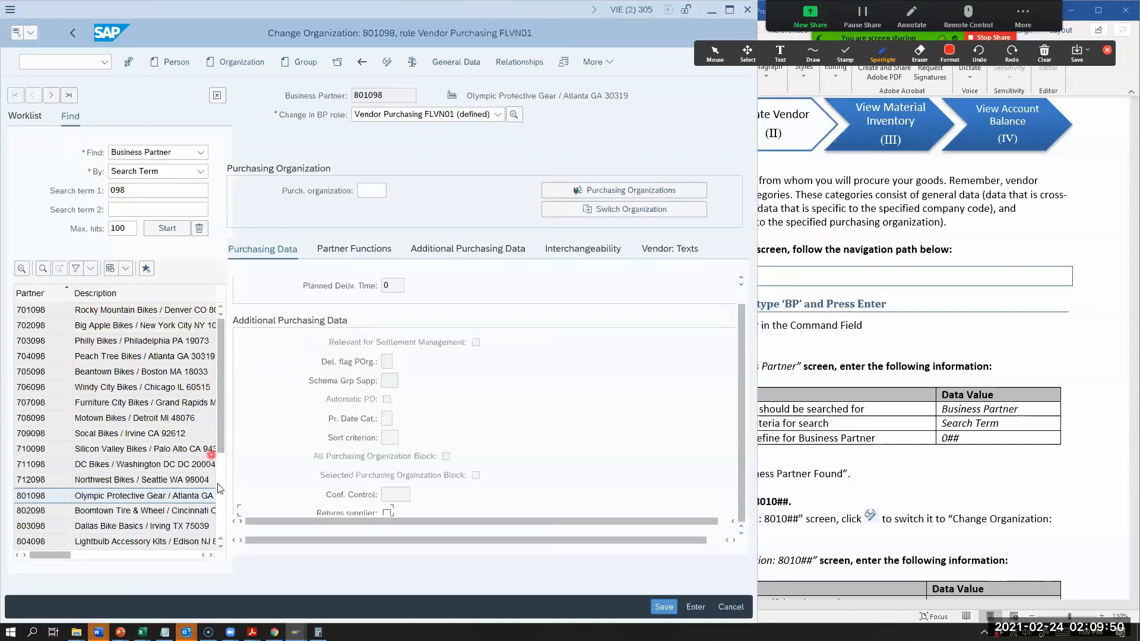
# Step: Look through the partner list, and search for Olympic Protective Gear by Number using its business partner number
pyautogui.click(221, 545)
pyautogui.click(221, 545)
pyautogui.click(220, 545)
pyautogui.click(221, 545)
pyautogui.click(221, 546)
pyautogui.click(221, 545)
pyautogui.click(220, 546)
pyautogui.click(220, 546)
pyautogui.click(221, 545)
pyautogui.moveTo(223, 533); pyautogui.dragTo(224, 354)
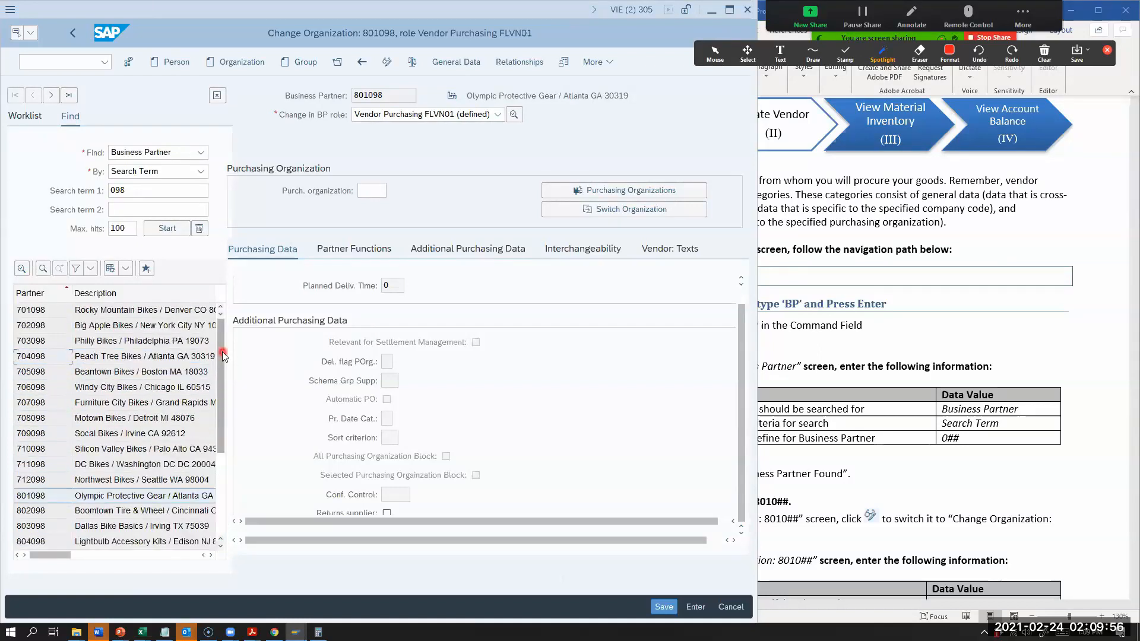
pyautogui.click(172, 172)
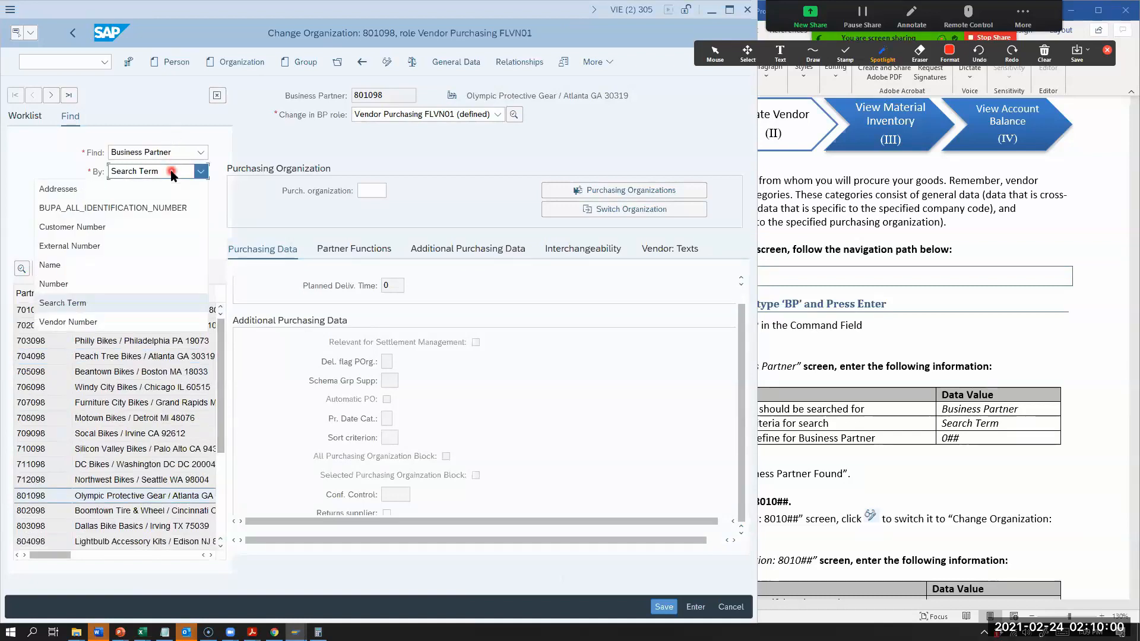
pyautogui.click(110, 284)
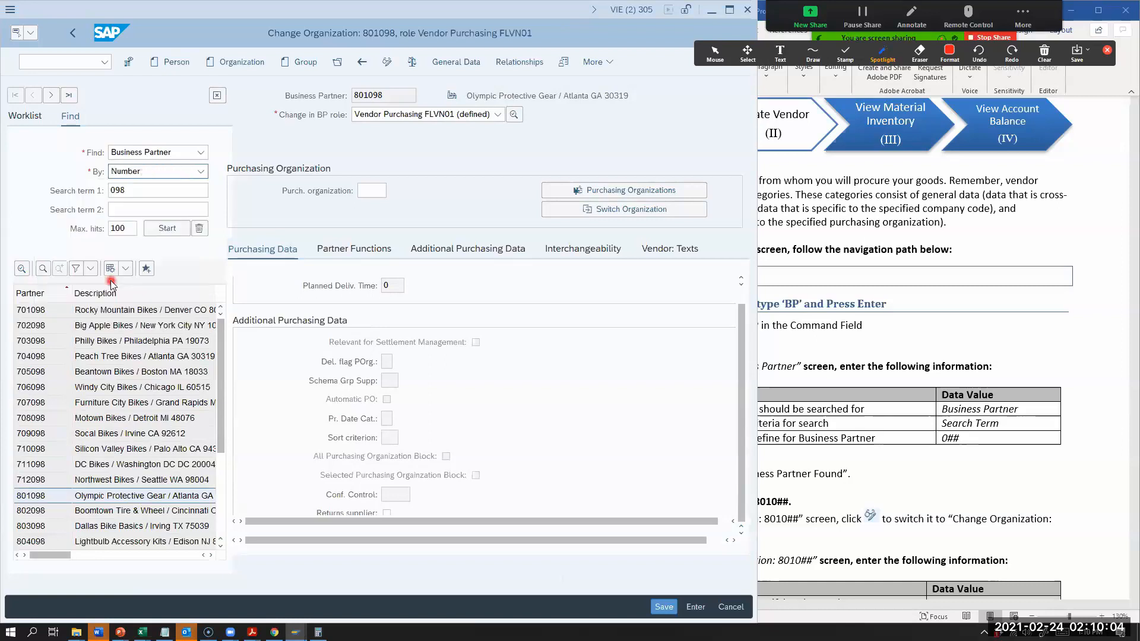
pyautogui.click(129, 192)
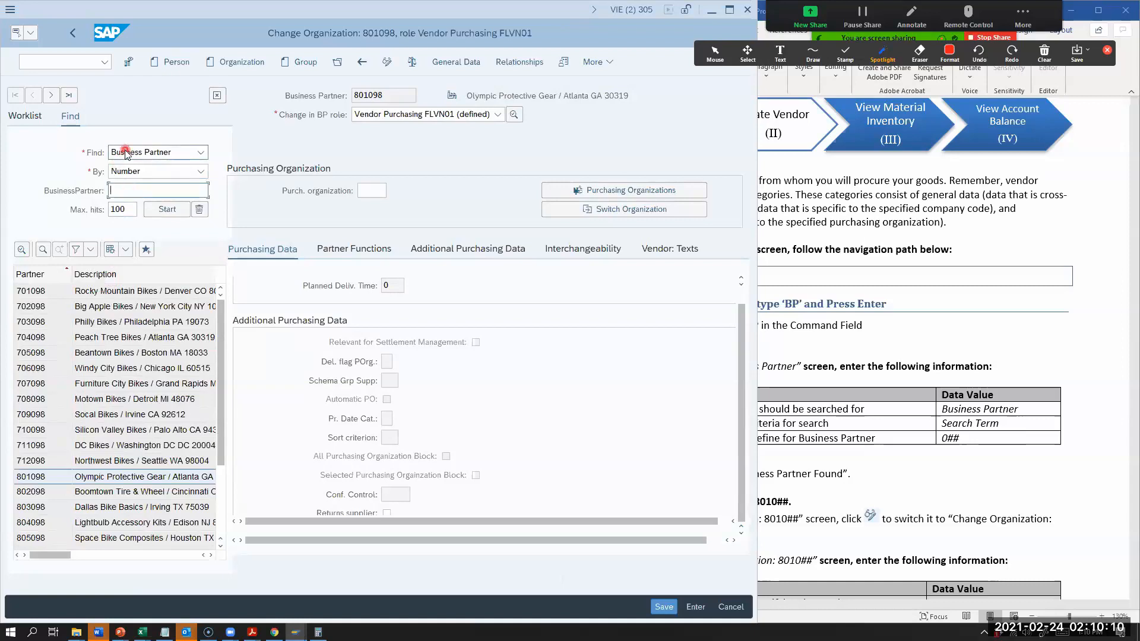
pyautogui.click(126, 173)
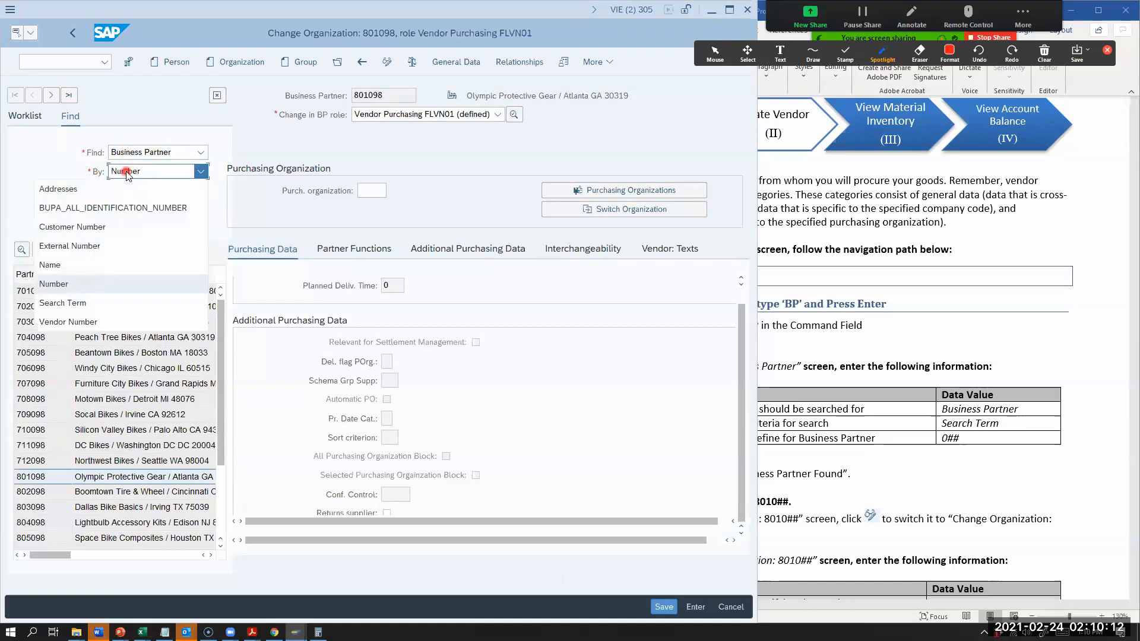
pyautogui.click(54, 287)
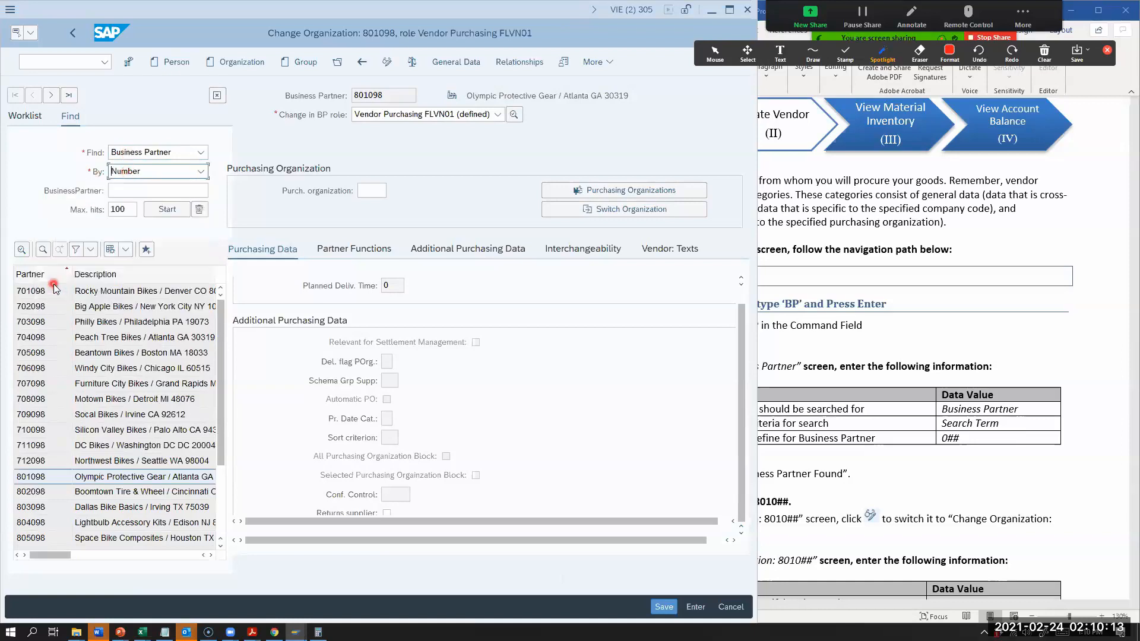
pyautogui.click(126, 192)
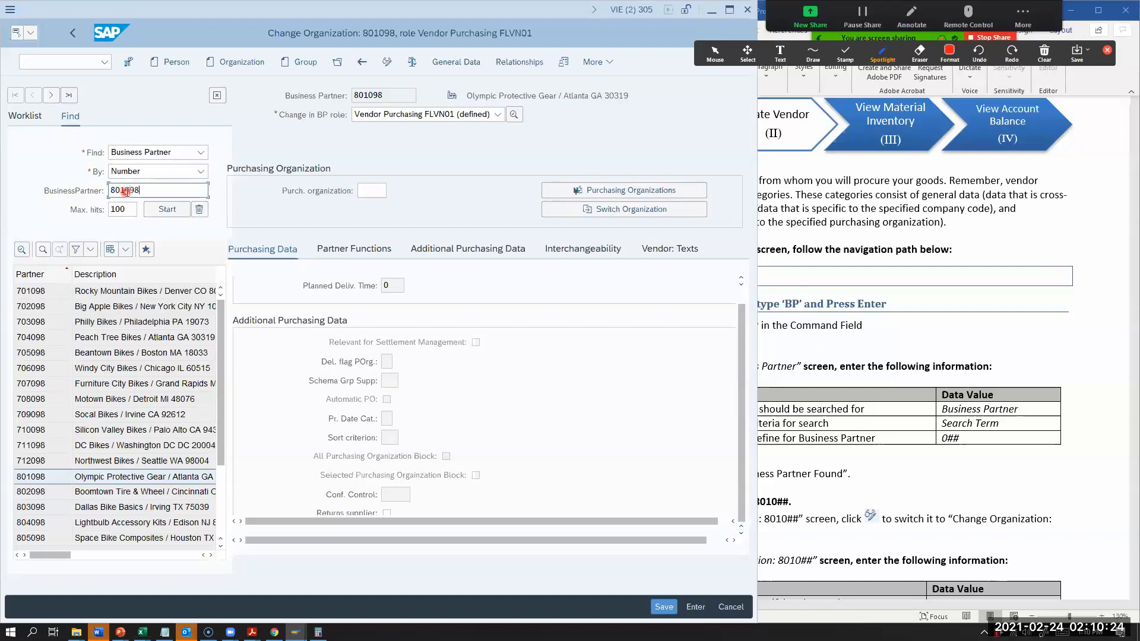
pyautogui.press('Return')
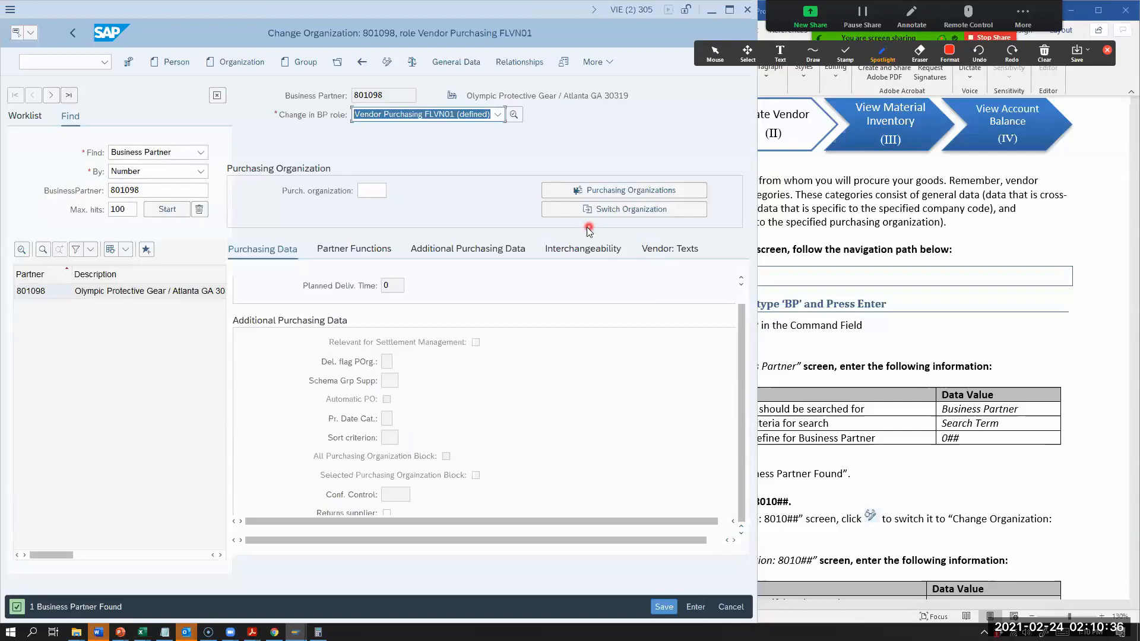
# Step: Zoom out the worksheet in Word, and repeat the Number search for Olympic Protective Gear's business partner number in SAP
pyautogui.click(864, 399)
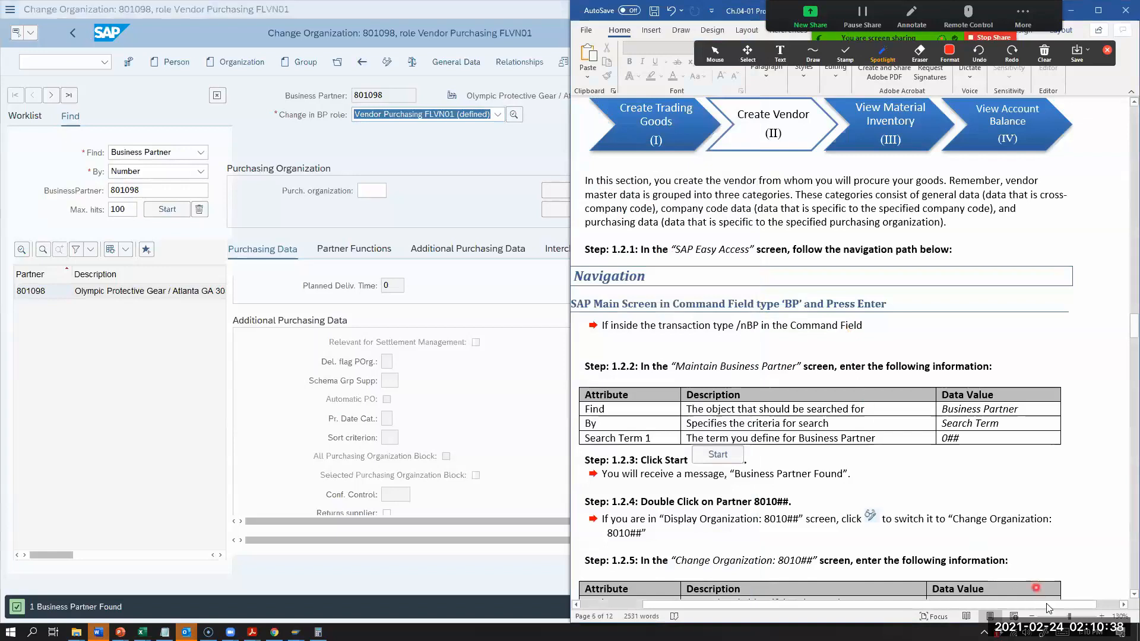
pyautogui.click(1032, 616)
pyautogui.click(1031, 616)
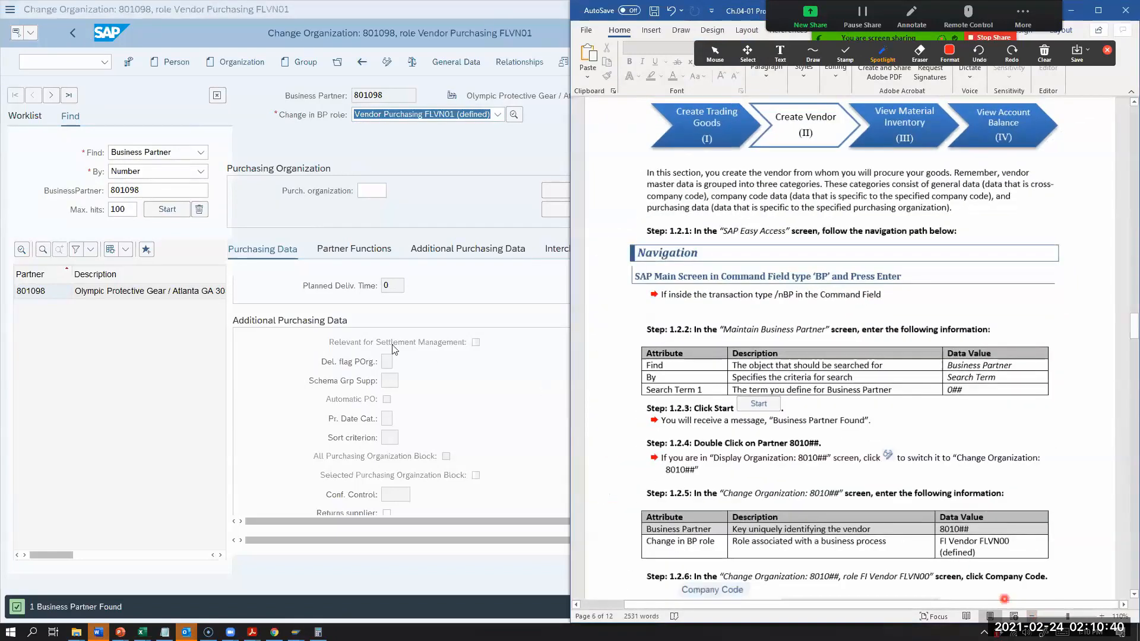
pyautogui.click(125, 171)
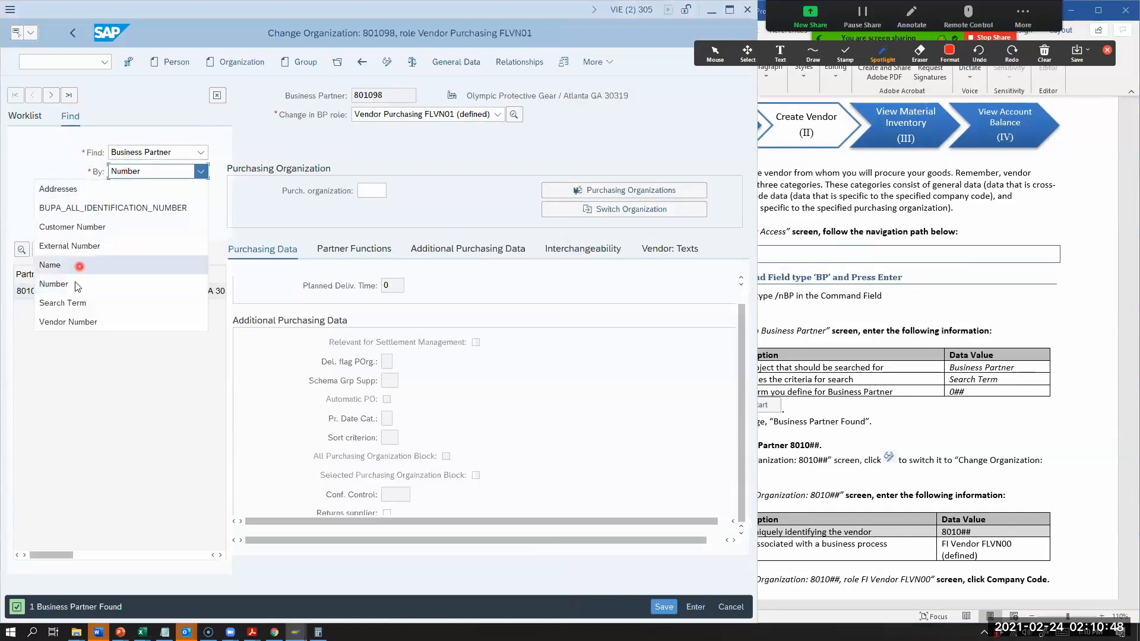
pyautogui.click(72, 287)
pyautogui.moveTo(146, 190); pyautogui.dragTo(88, 192)
pyautogui.press('BackSpace')
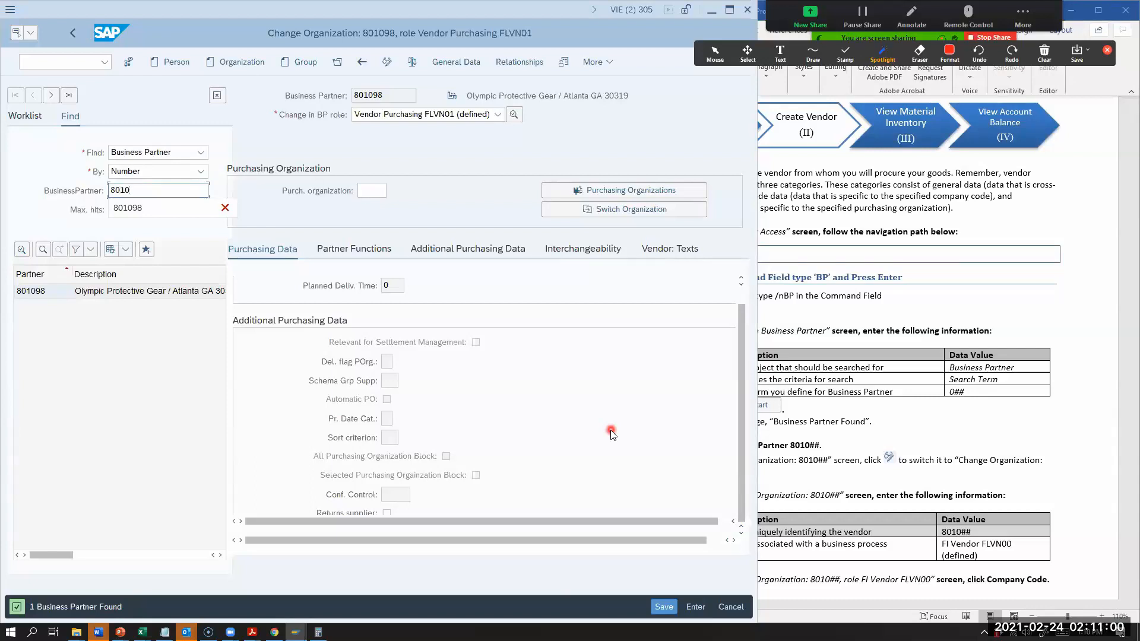
pyautogui.write('8')
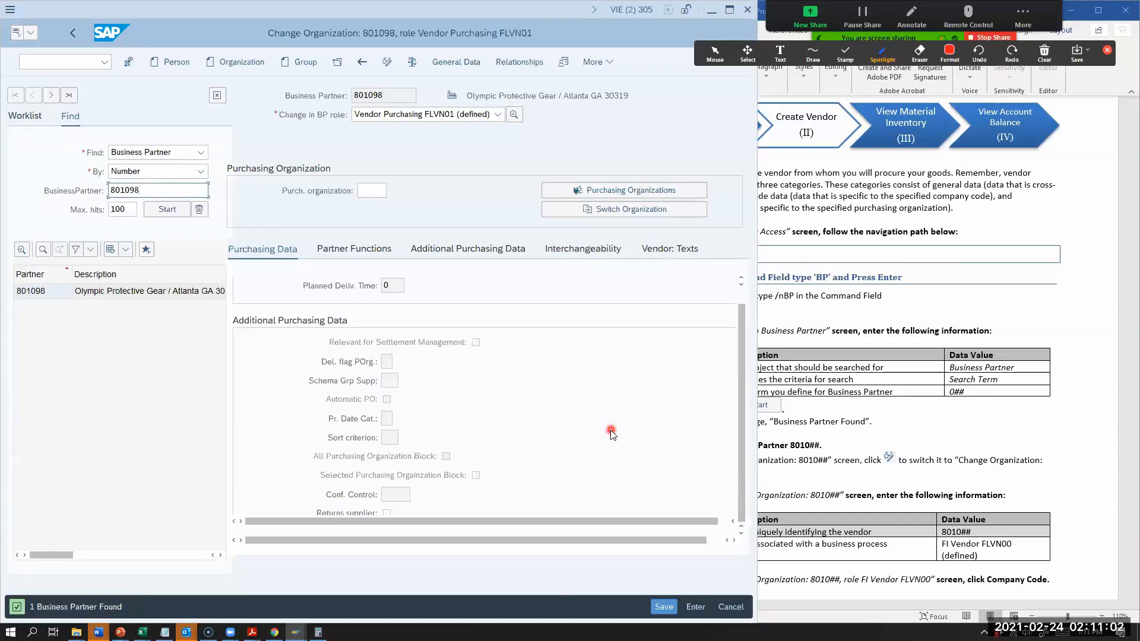
pyautogui.click(169, 210)
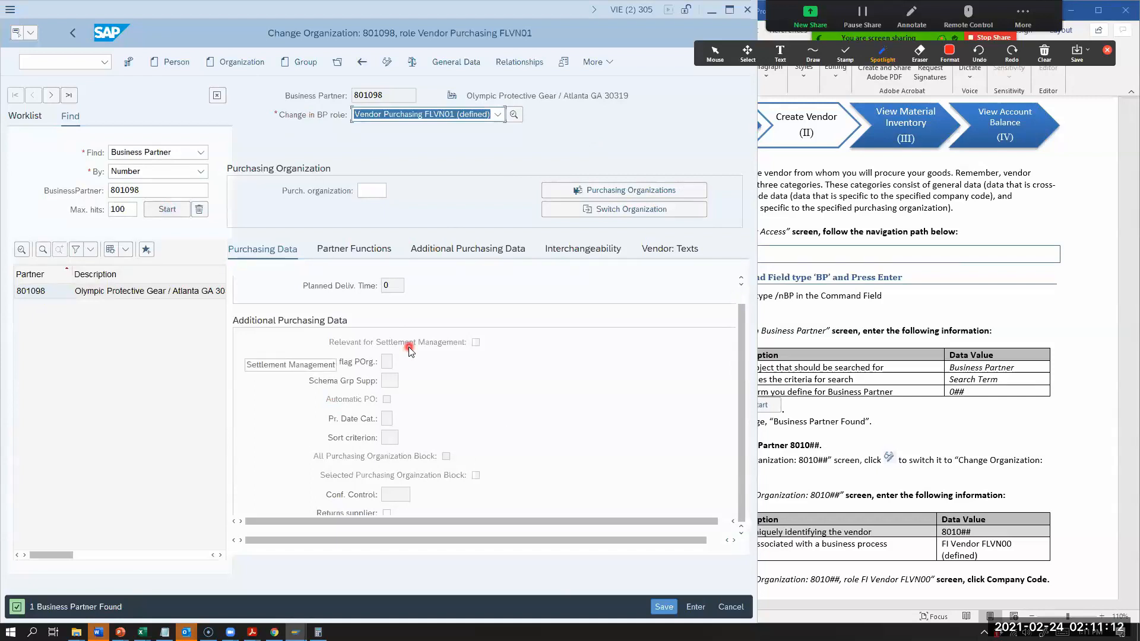
# Step: Read worksheet Steps 1.2.4 and 1.2.5, and toggle Olympic Protective Gear between display and change mode, ending in Change Organization
pyautogui.click(854, 380)
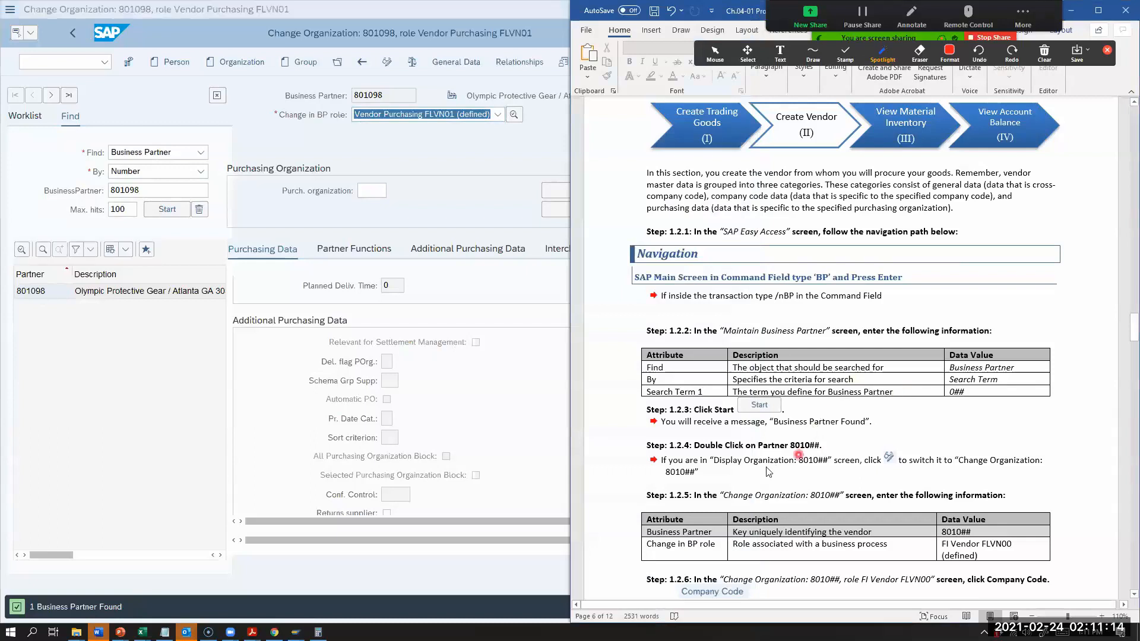
pyautogui.scroll(-2, 768, 472)
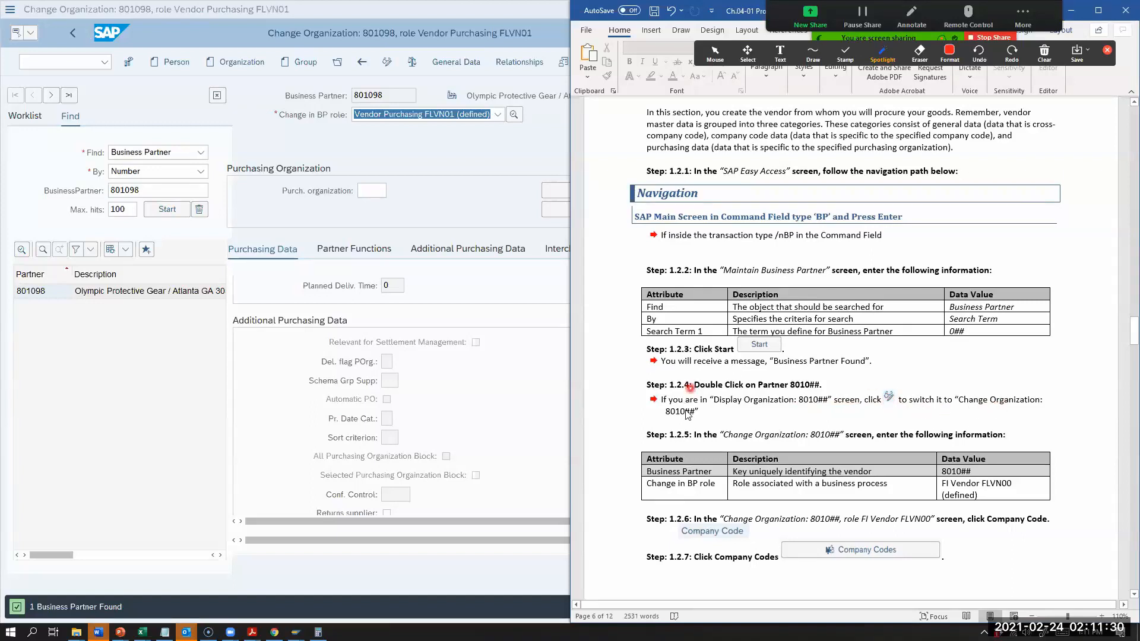
pyautogui.click(386, 63)
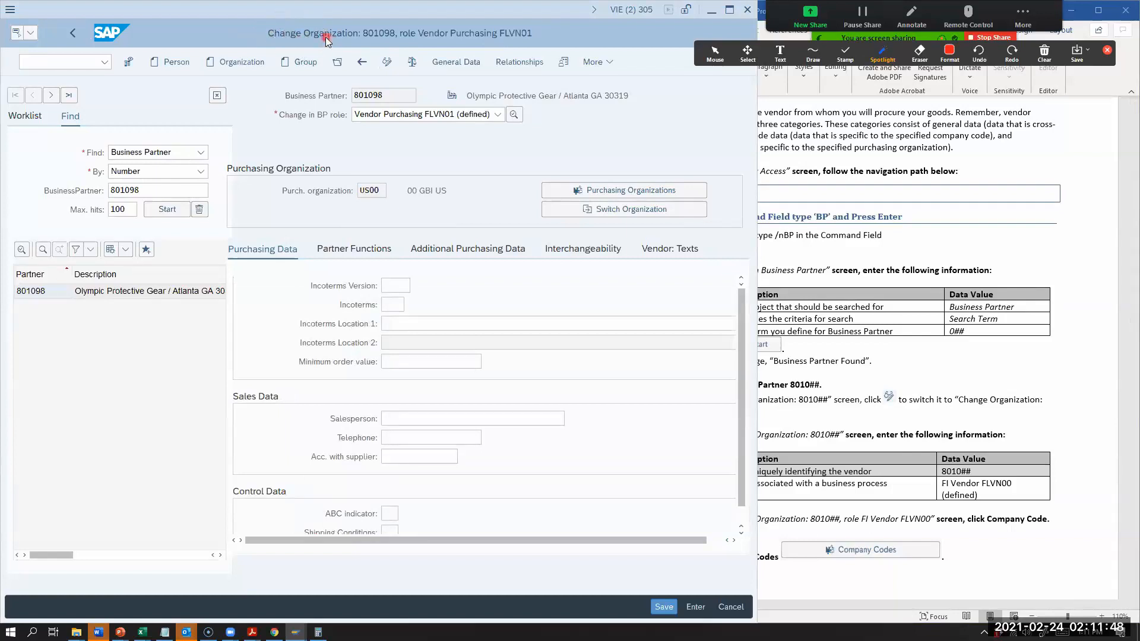
# Step: Check the role in worksheet Step 1.2.5 and set Olympic Protective Gear's BP role to FI Vendor FLVN00 (defined)
pyautogui.click(1015, 446)
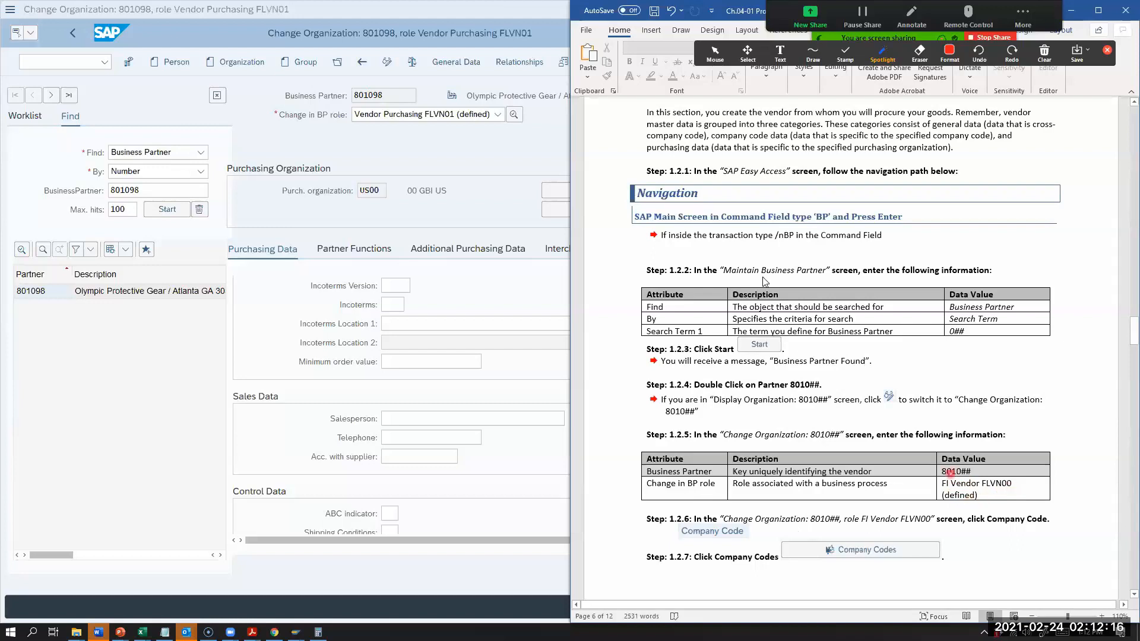
pyautogui.click(493, 114)
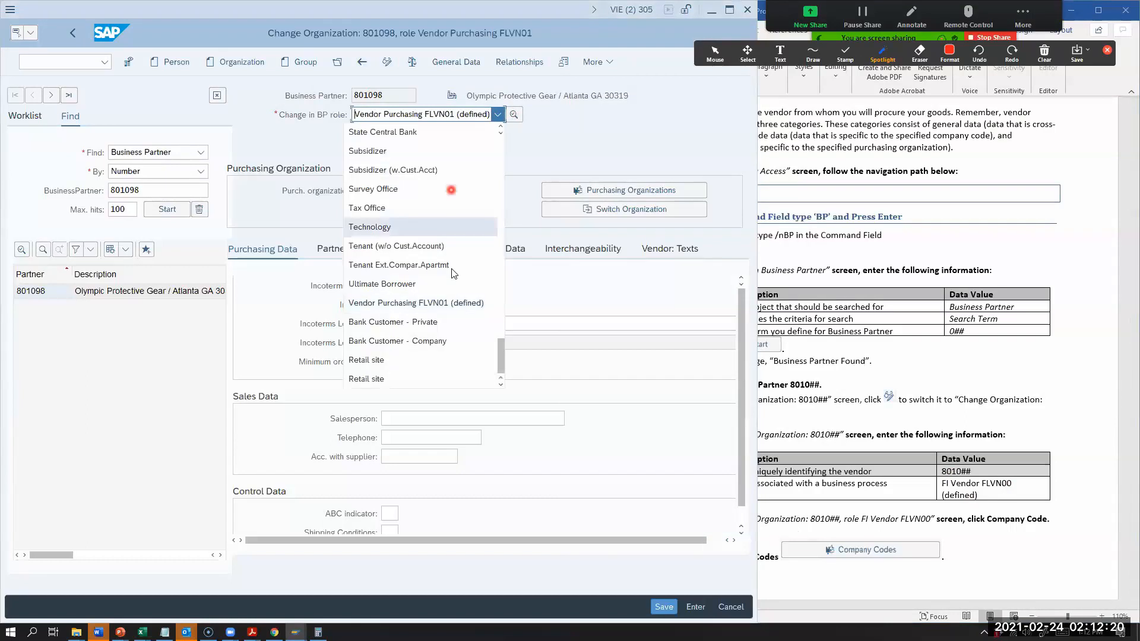
pyautogui.scroll(8, 440, 277)
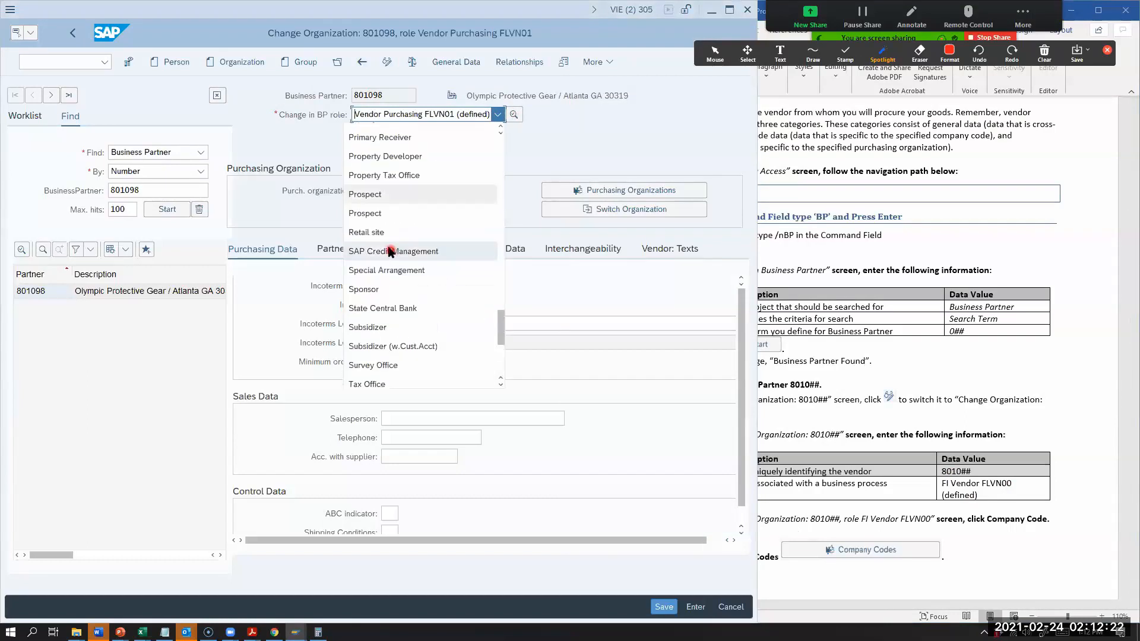
pyautogui.scroll(2, 372, 218)
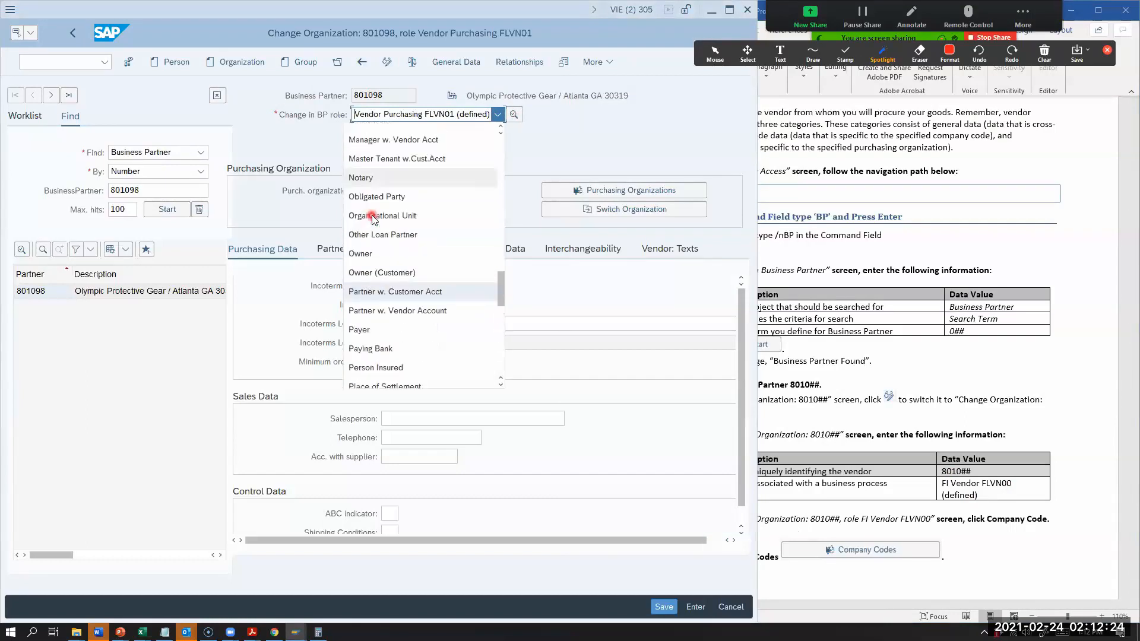
pyautogui.scroll(10, 372, 217)
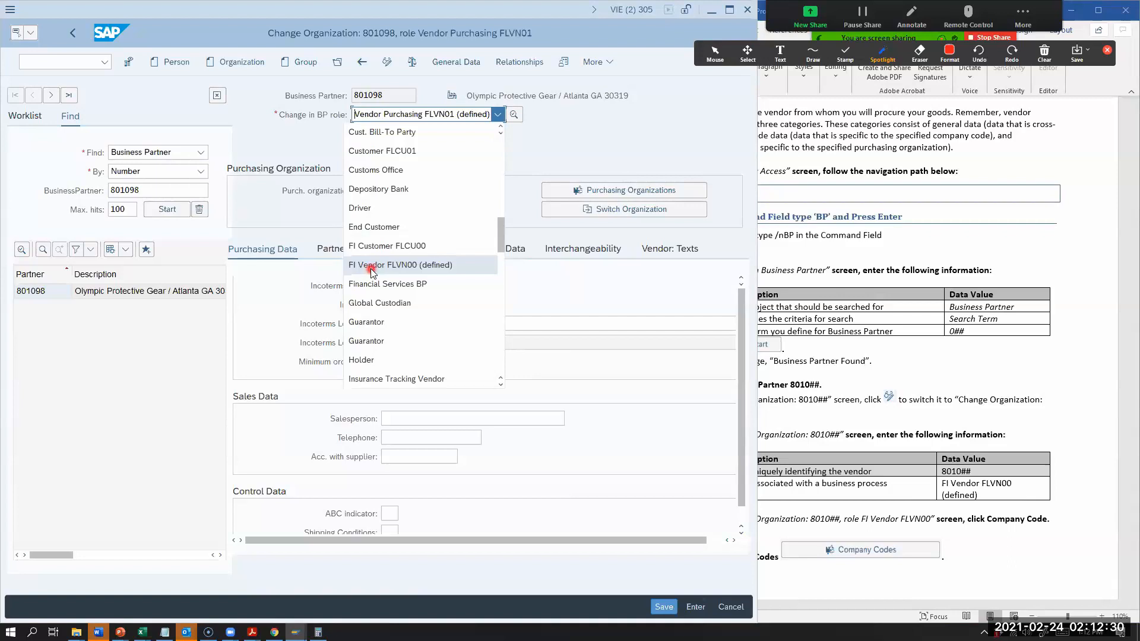
pyautogui.click(372, 267)
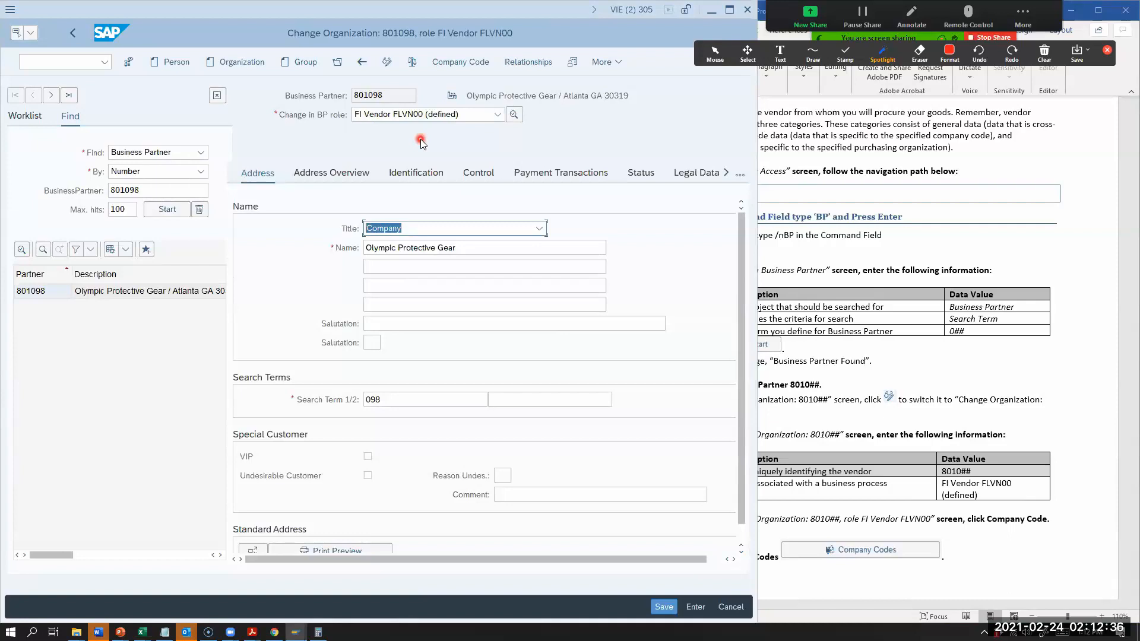
# Step: Read worksheet Steps 1.2.6 and 1.2.7 in Word, switching between the worksheet and the Olympic Protective Gear record in SAP
pyautogui.scroll(-1, 825, 507)
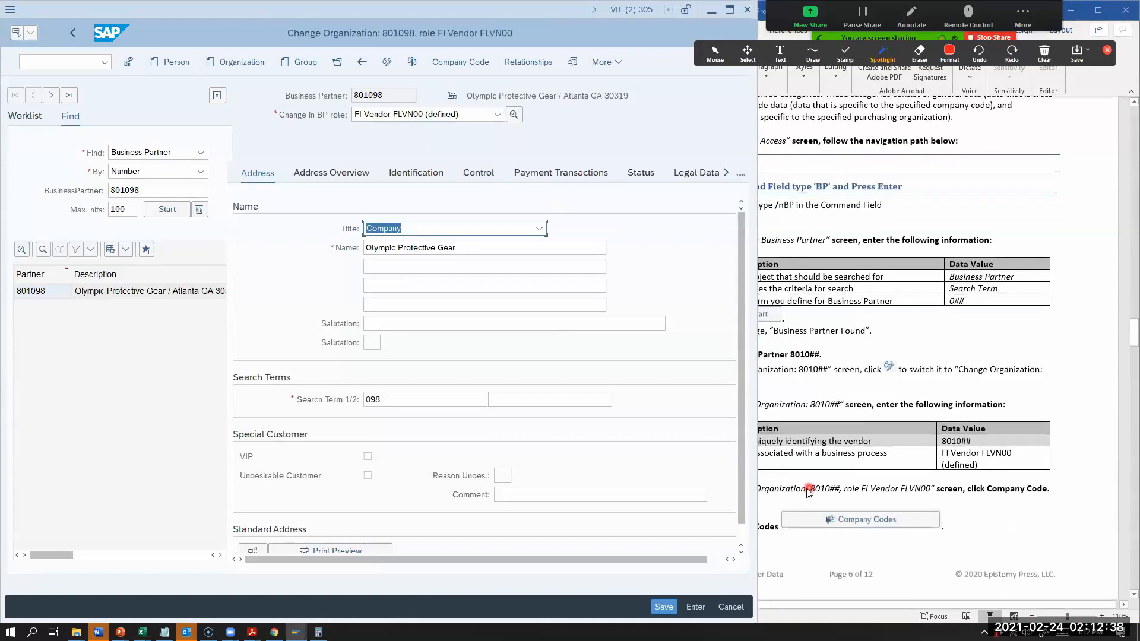
pyautogui.click(796, 493)
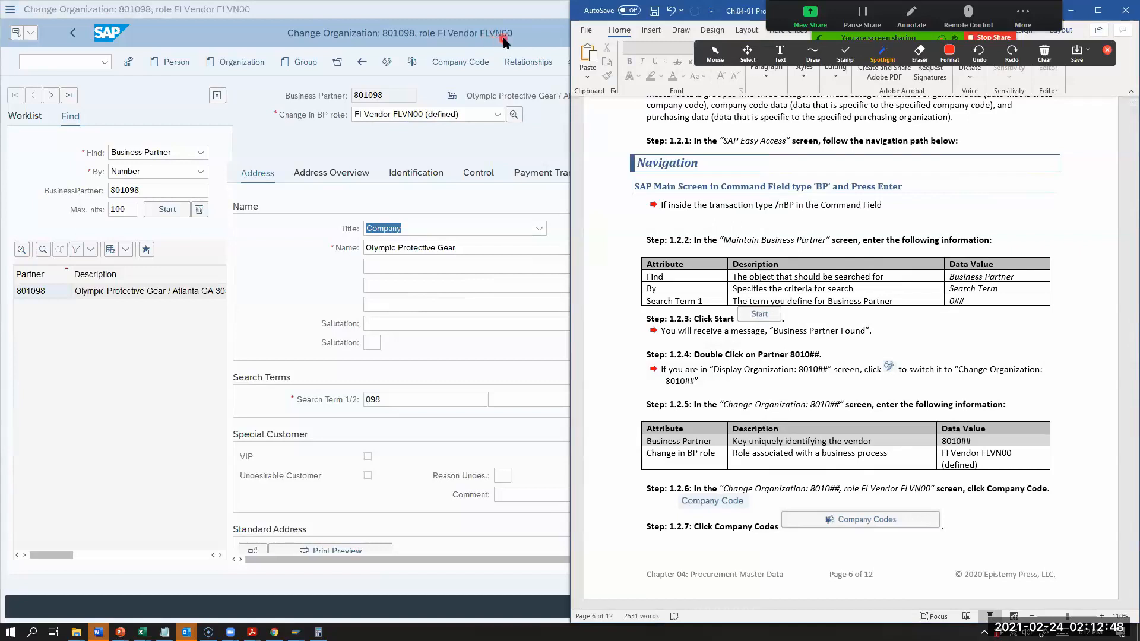
pyautogui.click(542, 40)
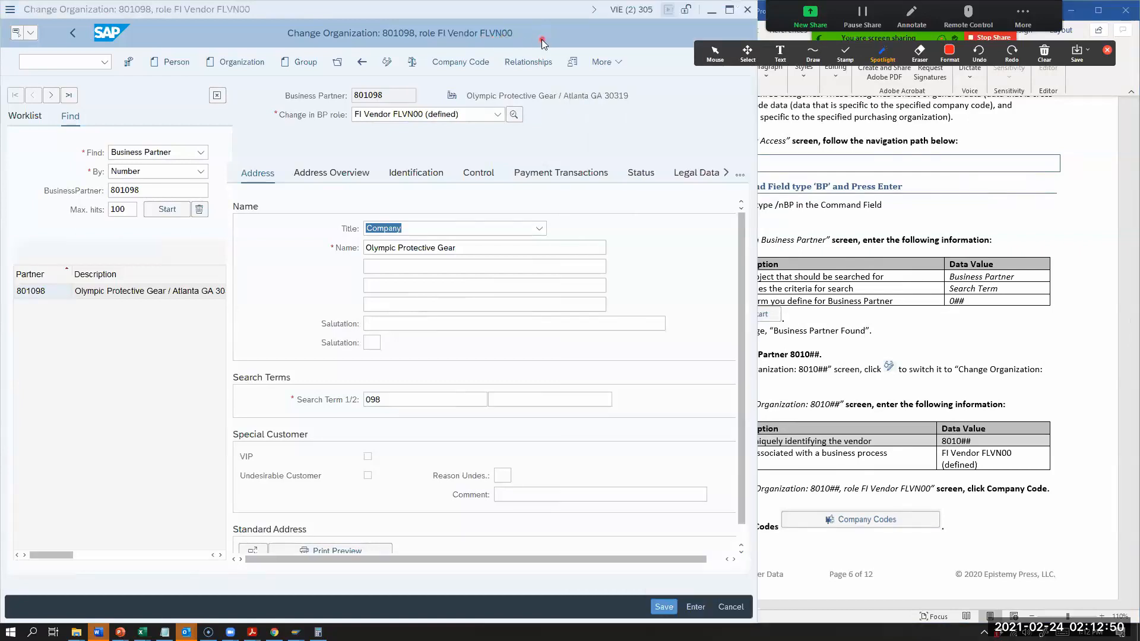
pyautogui.click(826, 340)
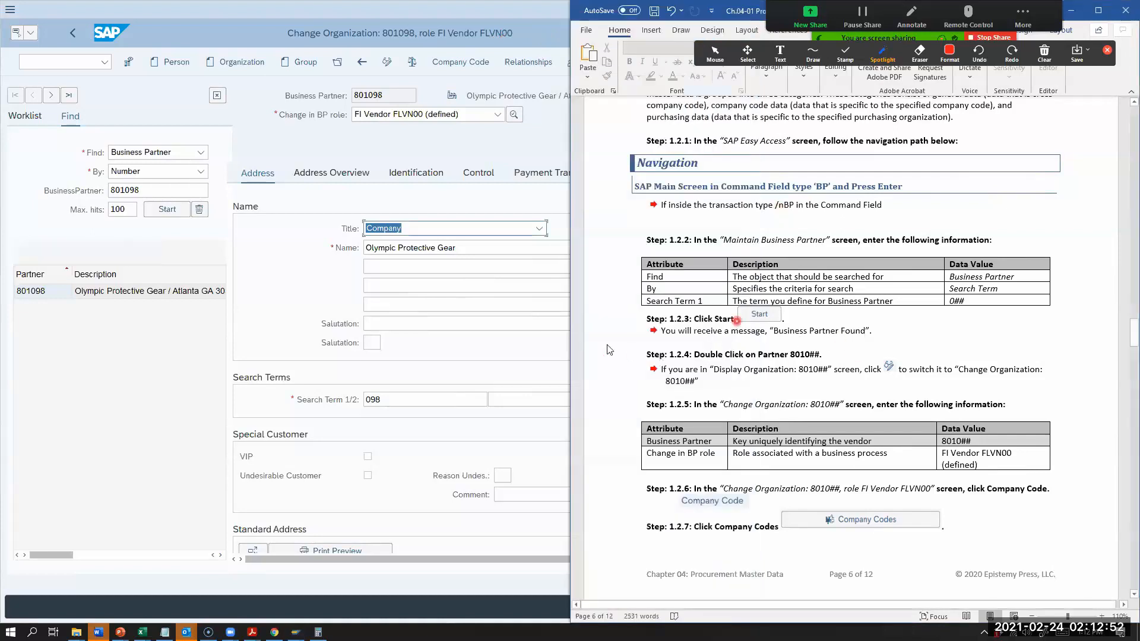
pyautogui.hotkey('alt', 'Tab')
pyautogui.click(806, 337)
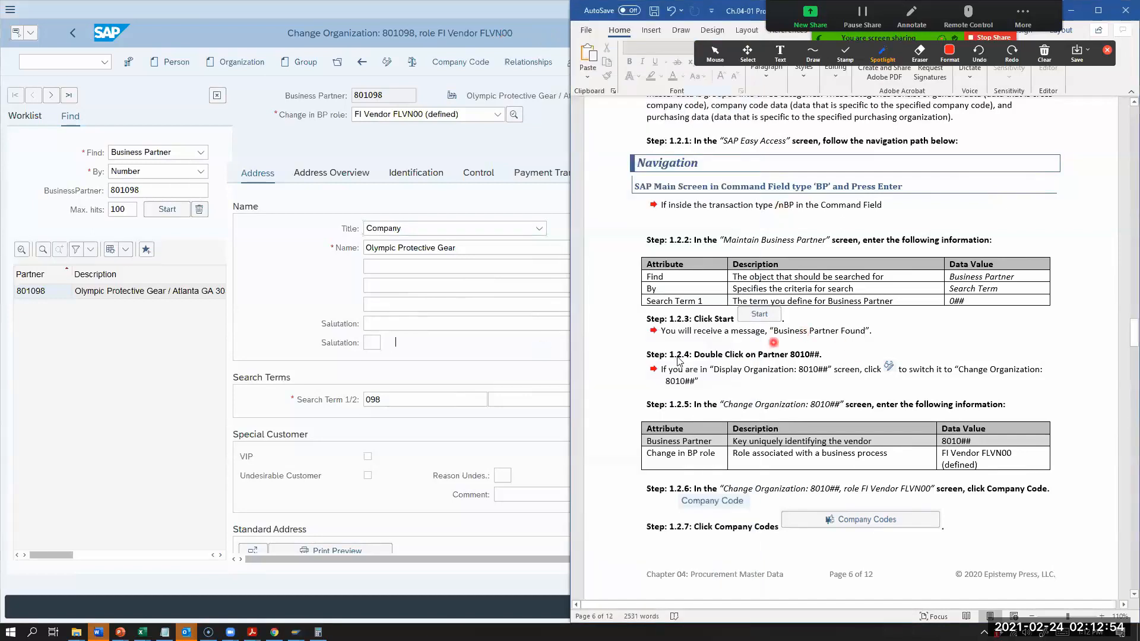
pyautogui.scroll(-20, 570, 358)
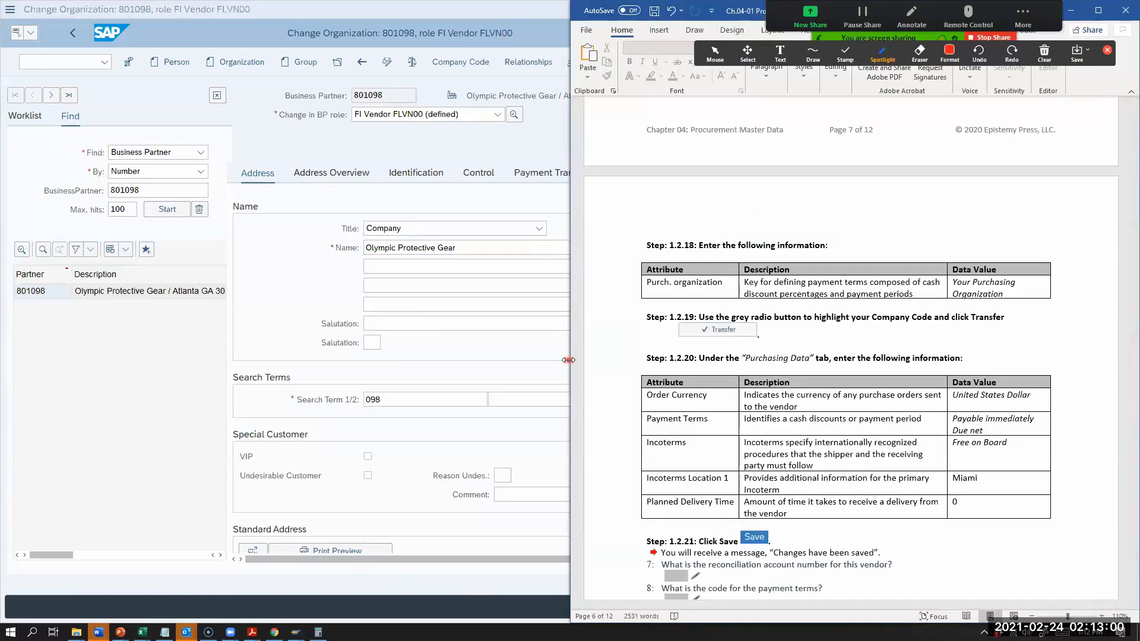
# Step: Narrow the Word window to fit beside SAP, zoom the worksheet out to 90%, and return to Steps 1.2.6 through 1.2.8
pyautogui.moveTo(569, 360); pyautogui.dragTo(746, 359)
pyautogui.scroll(10, 961, 343)
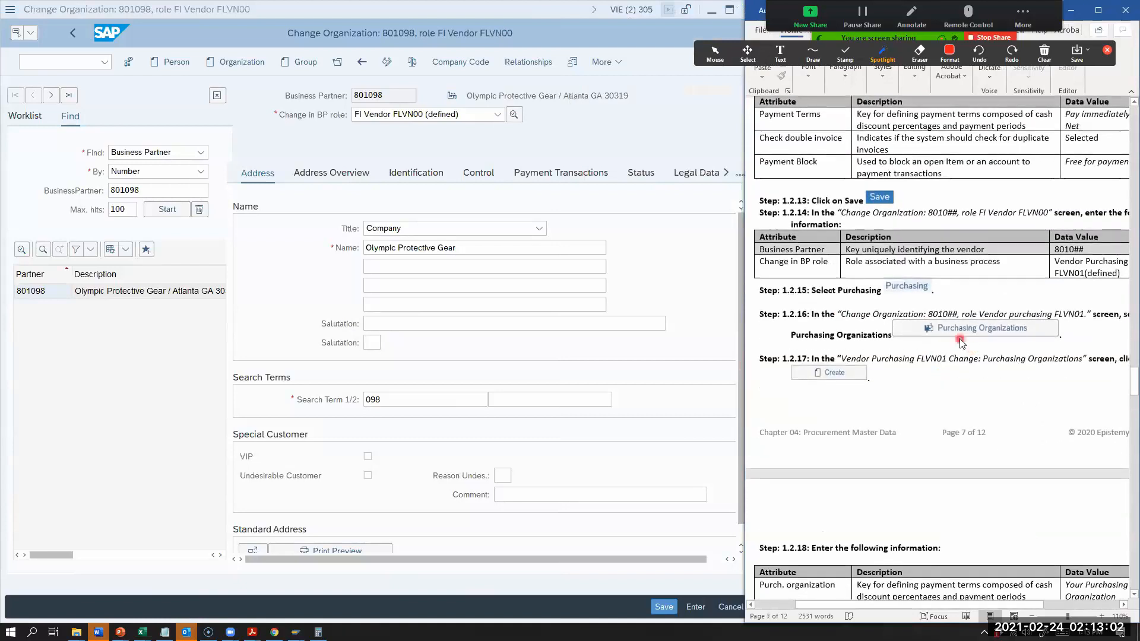
pyautogui.click(1031, 616)
pyautogui.click(1031, 616)
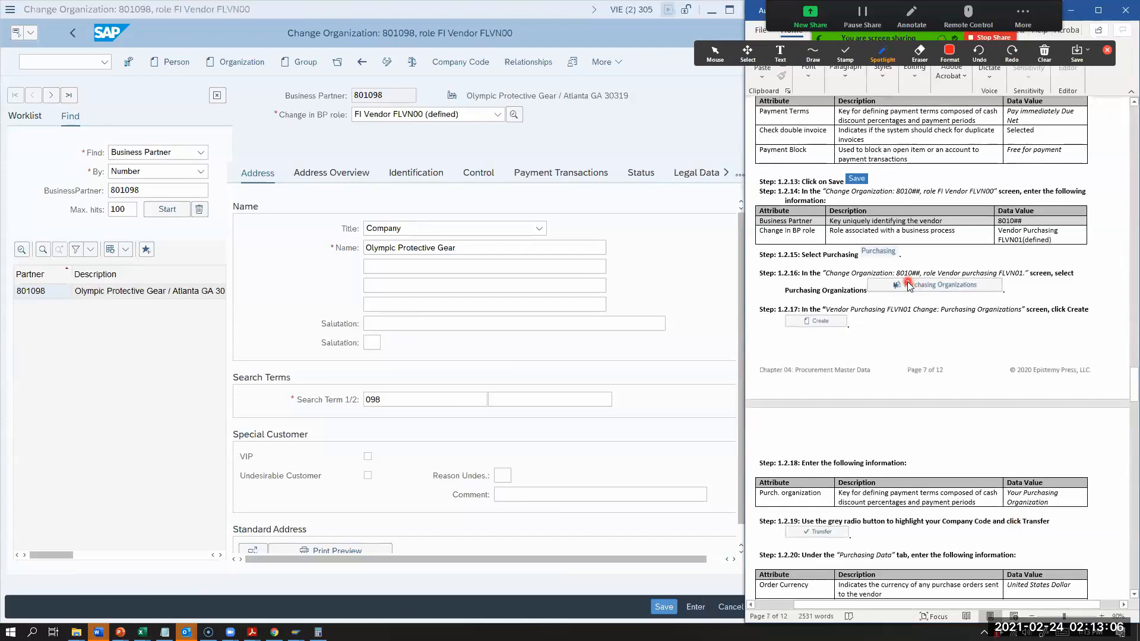
pyautogui.scroll(2, 908, 286)
pyautogui.scroll(15, 908, 285)
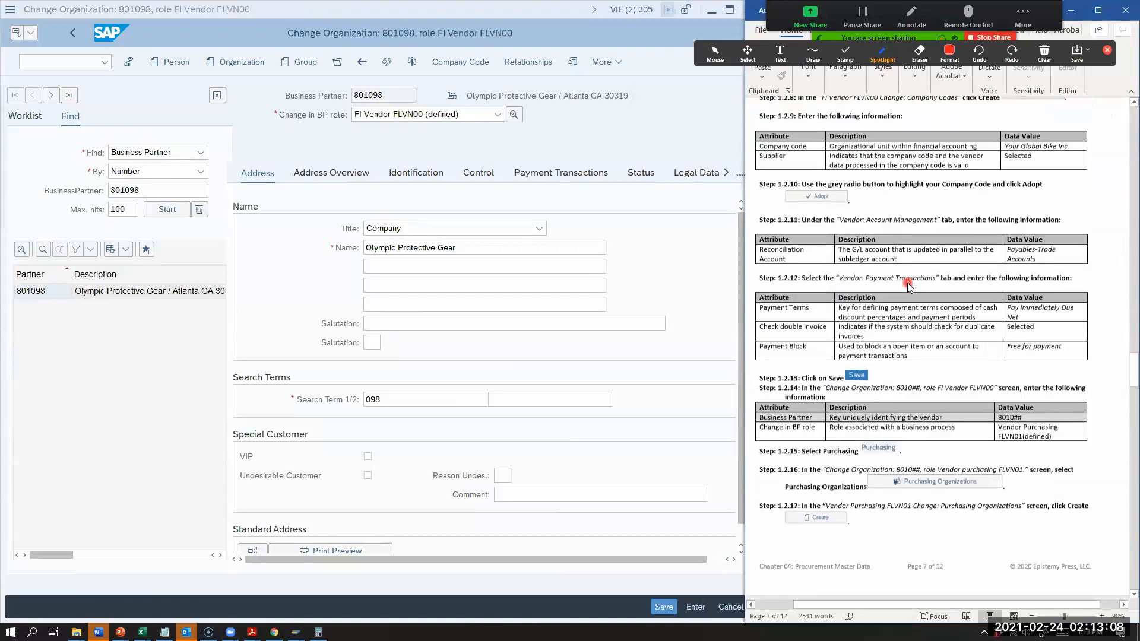
pyautogui.scroll(3, 908, 287)
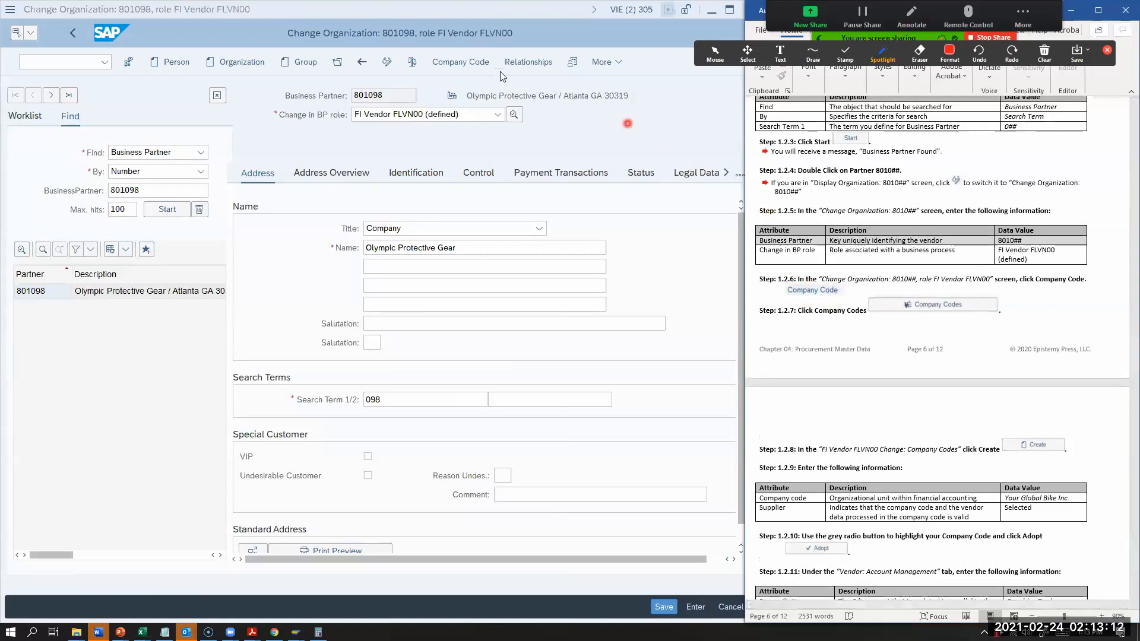
# Step: Open the list of company codes in Olympic Protective Gear's company code data, and check worksheet Step 1.2.8
pyautogui.click(456, 66)
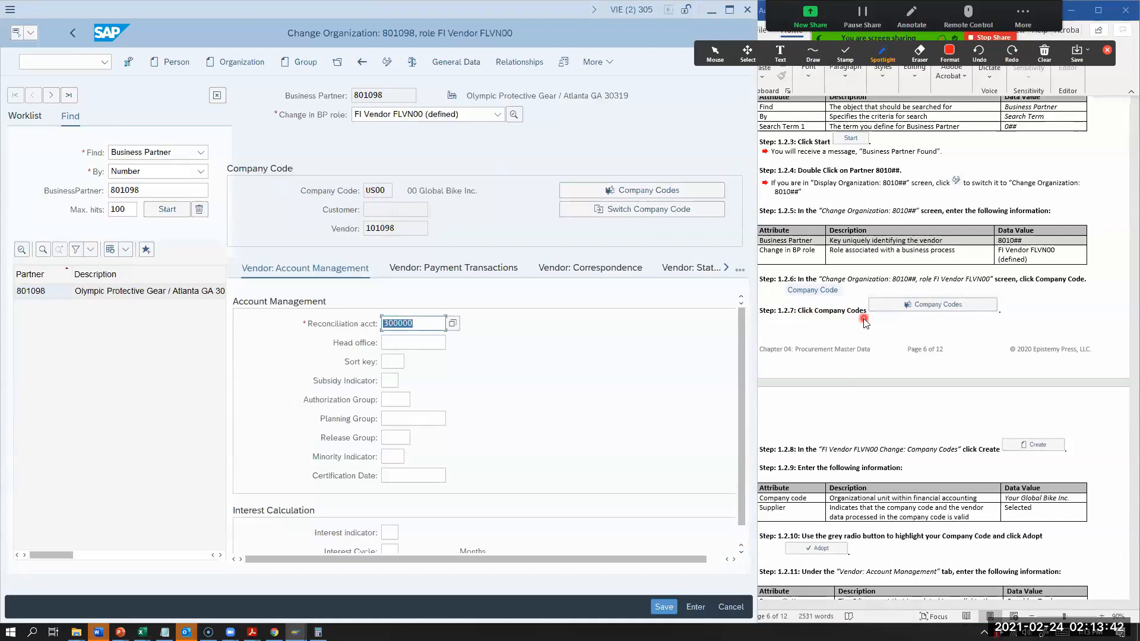
pyautogui.click(619, 193)
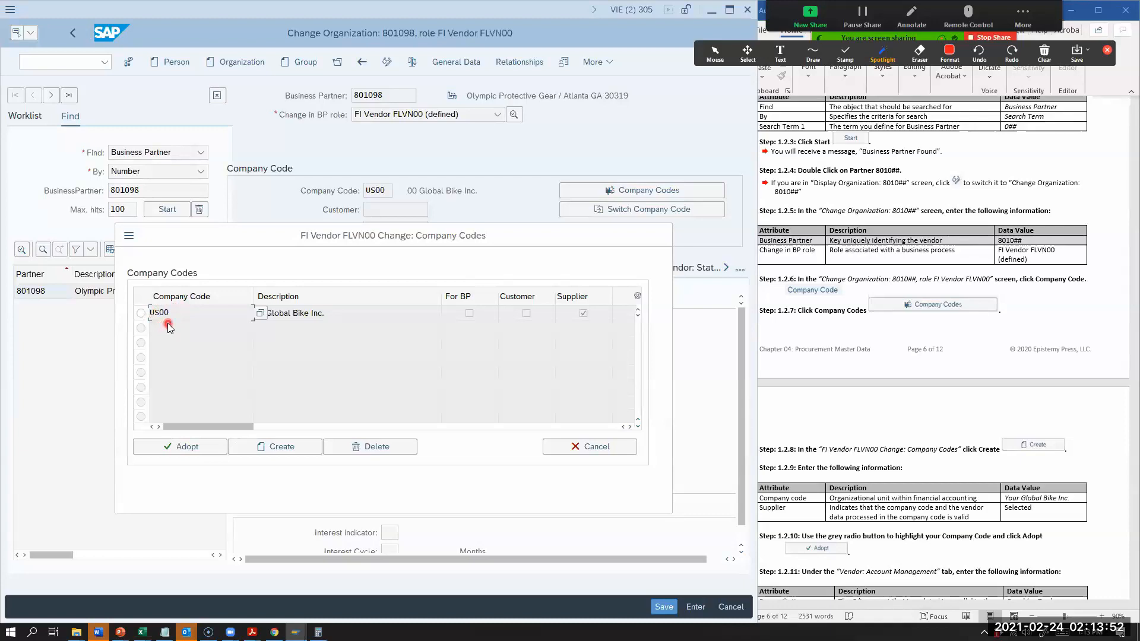
pyautogui.click(807, 459)
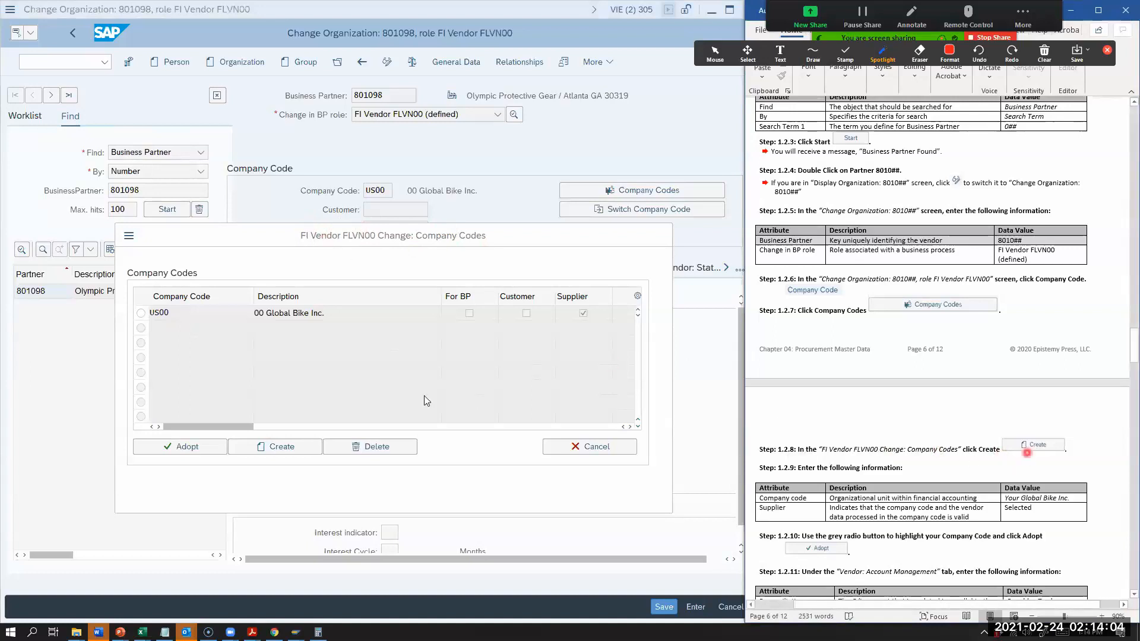
# Step: Create a company code entry US98 for Olympic Protective Gear and mark it as Supplier
pyautogui.click(275, 451)
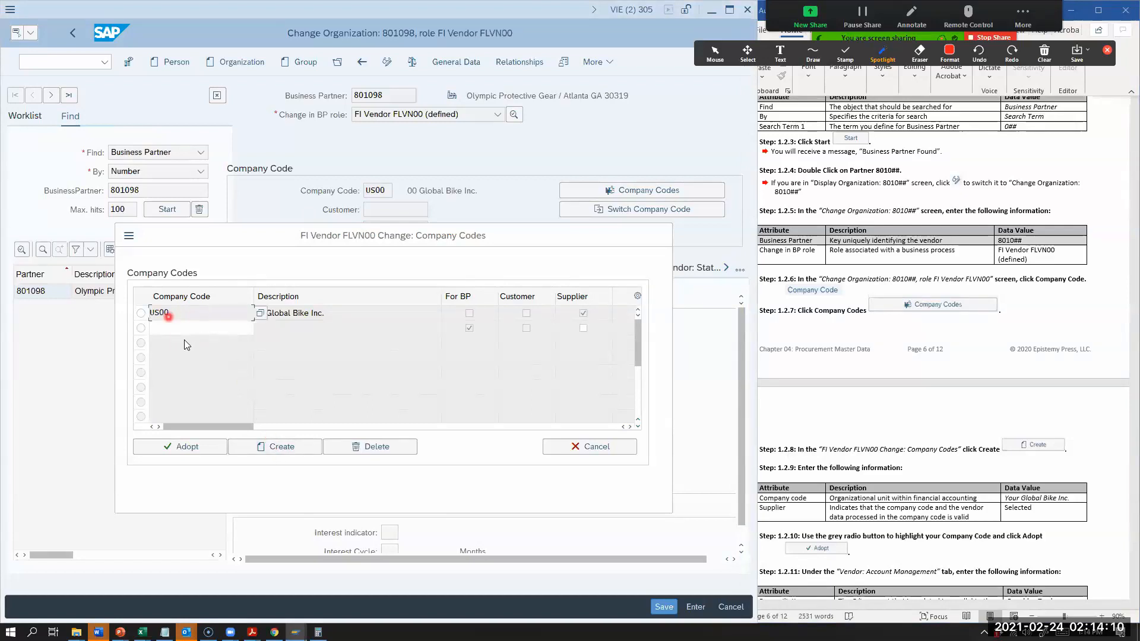
pyautogui.click(226, 330)
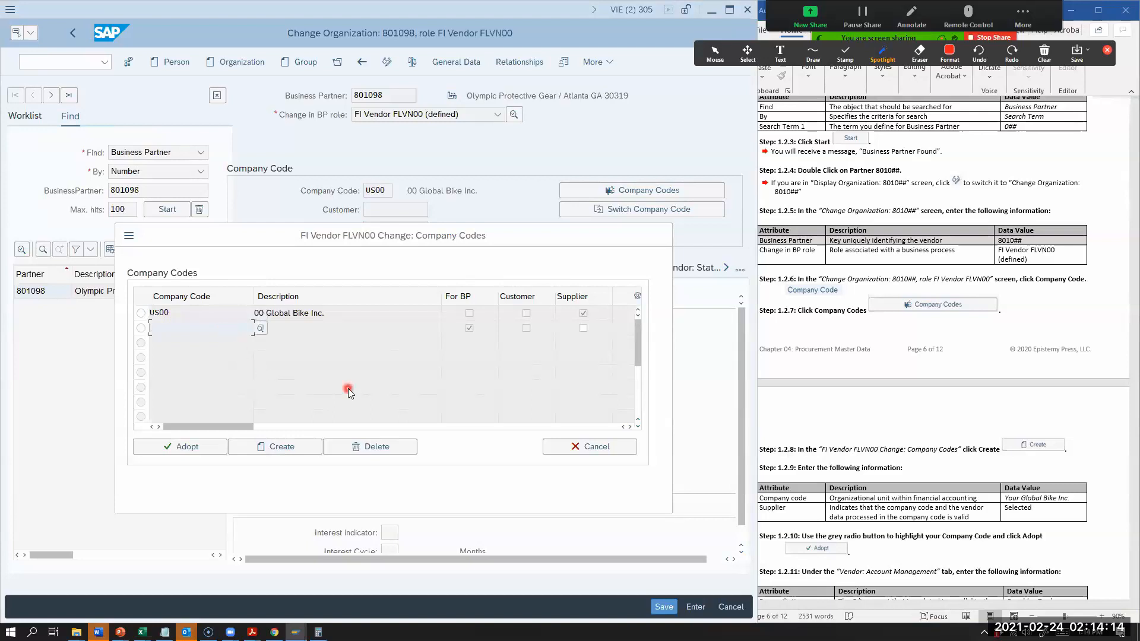
pyautogui.write('us98')
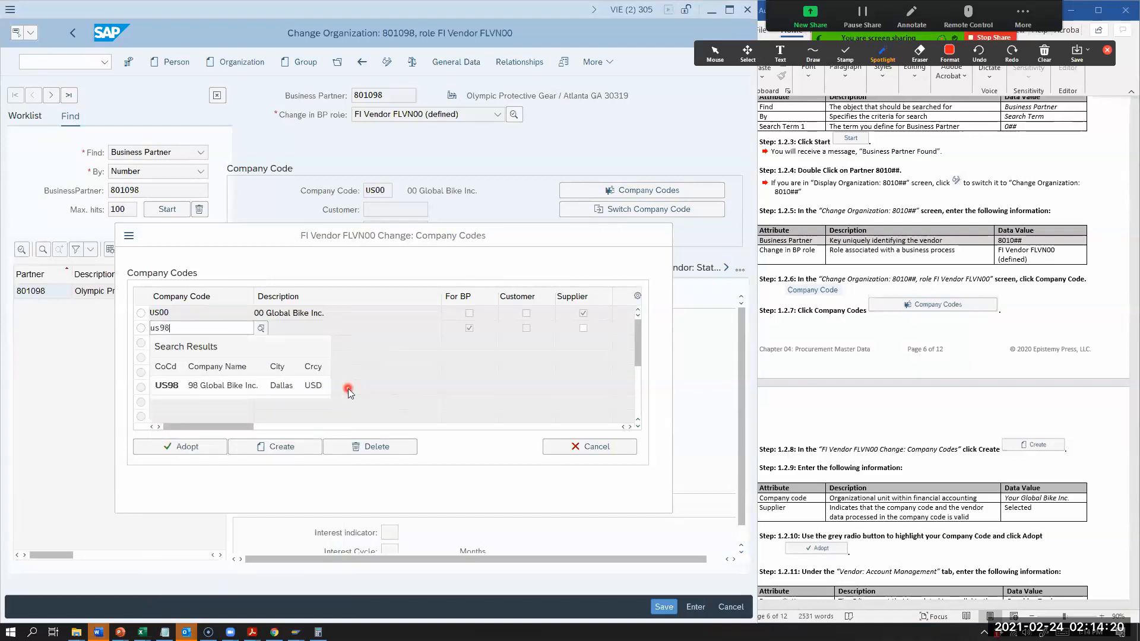
pyautogui.click(161, 387)
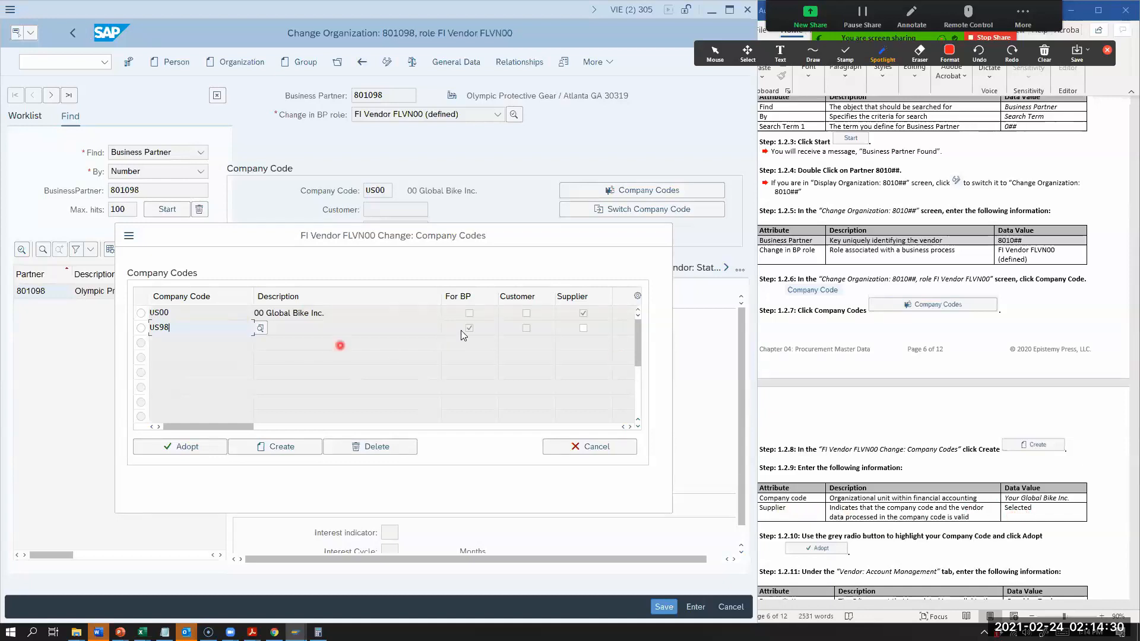
pyautogui.click(584, 329)
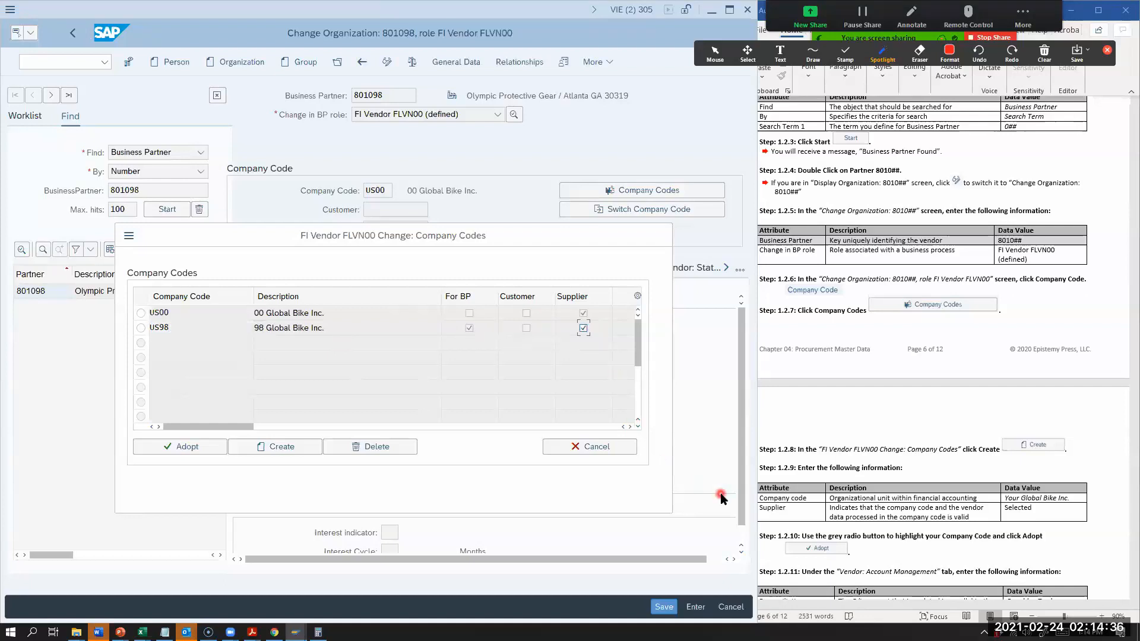
# Step: Check worksheet Step 1.2.10 and adopt company code US98 for the vendor
pyautogui.click(837, 524)
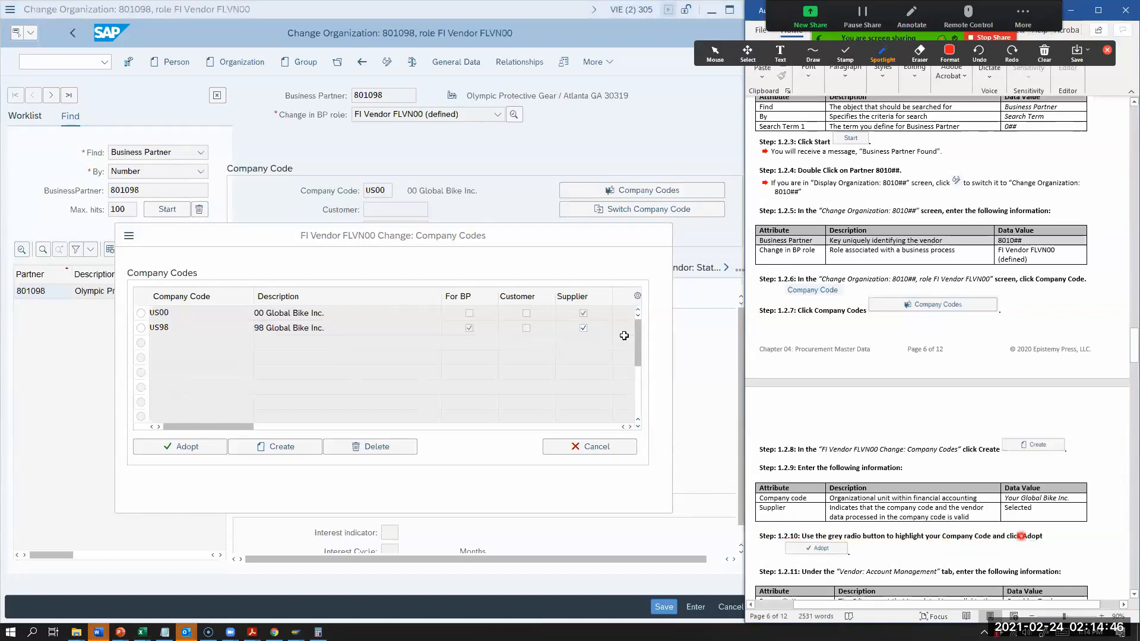
pyautogui.click(142, 328)
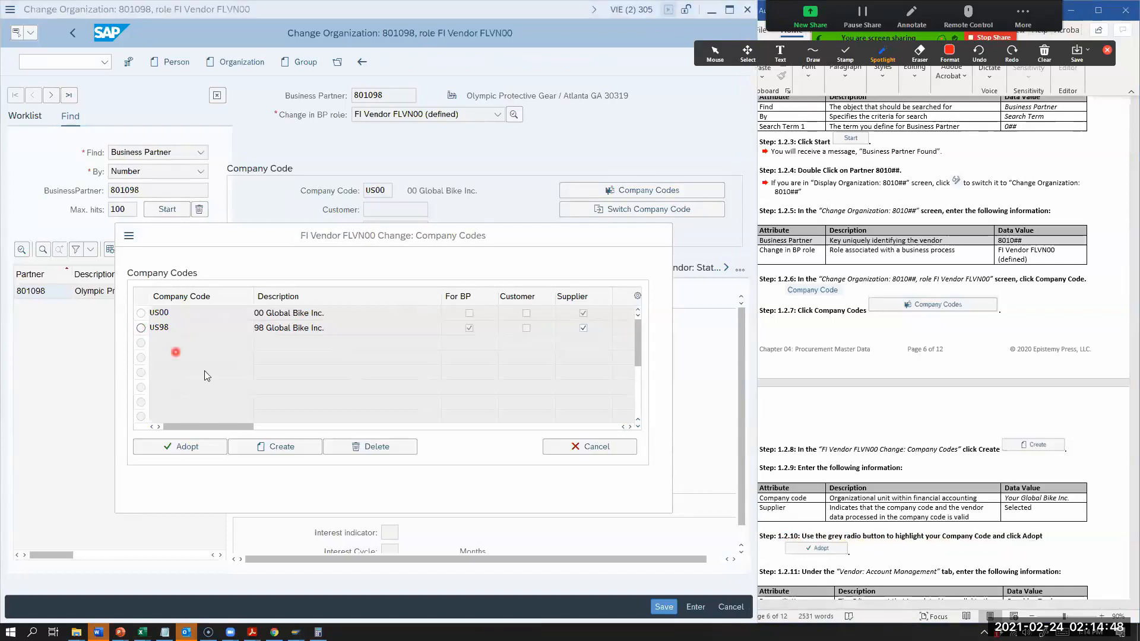
pyautogui.click(202, 446)
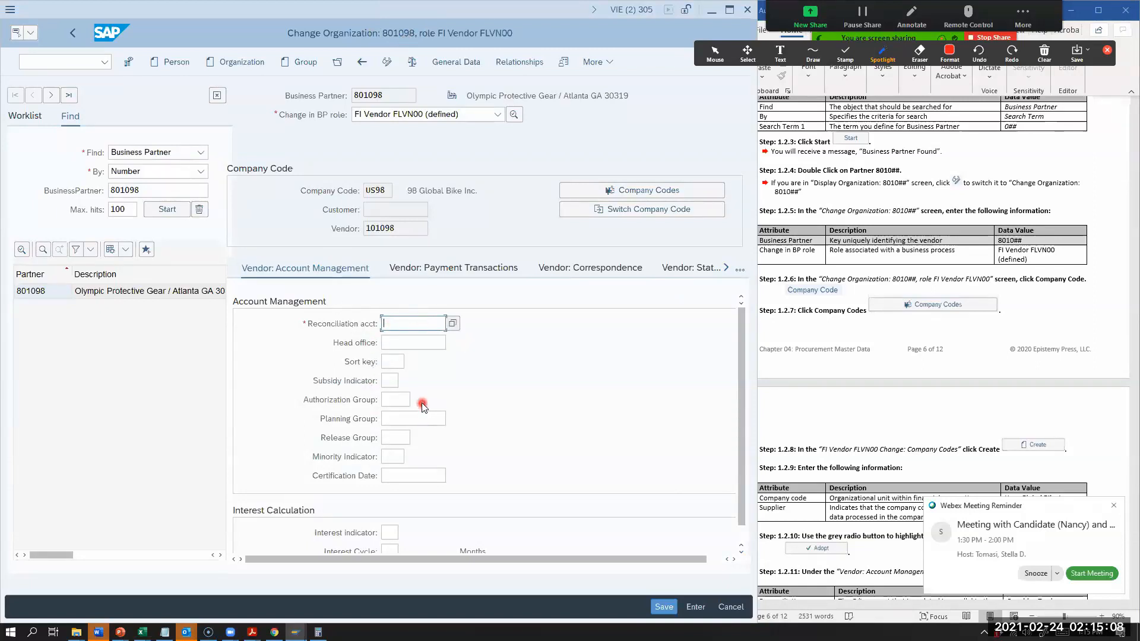
# Step: Dismiss the meeting reminder and find worksheet Step 1.2.11 on vendor account management
pyautogui.click(1114, 506)
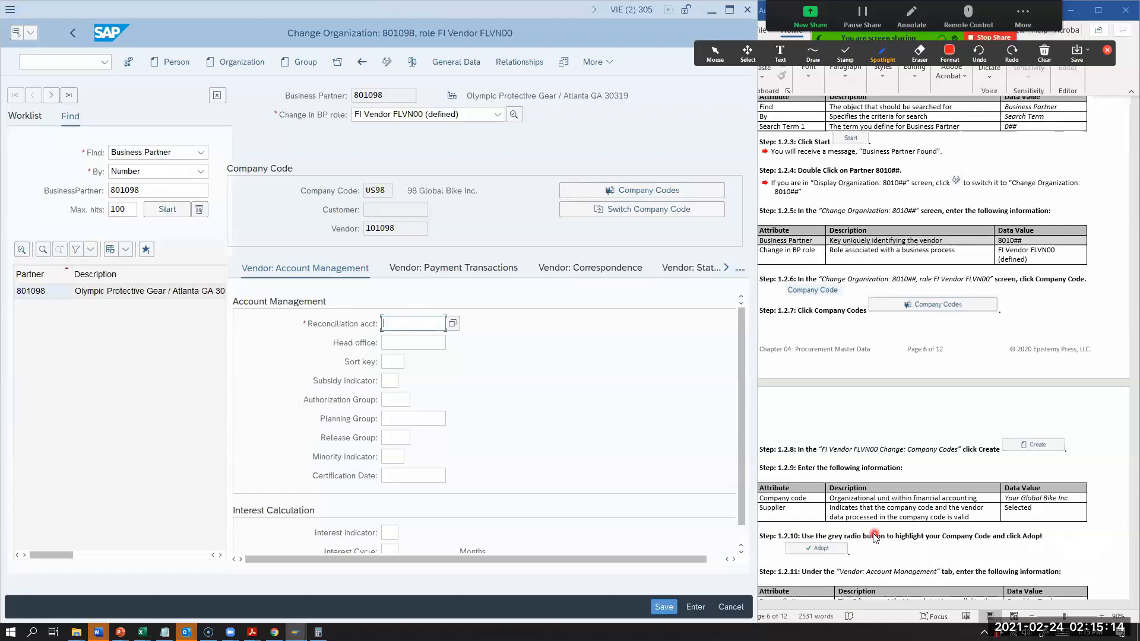
pyautogui.scroll(-2, 874, 537)
pyautogui.scroll(-4, 874, 537)
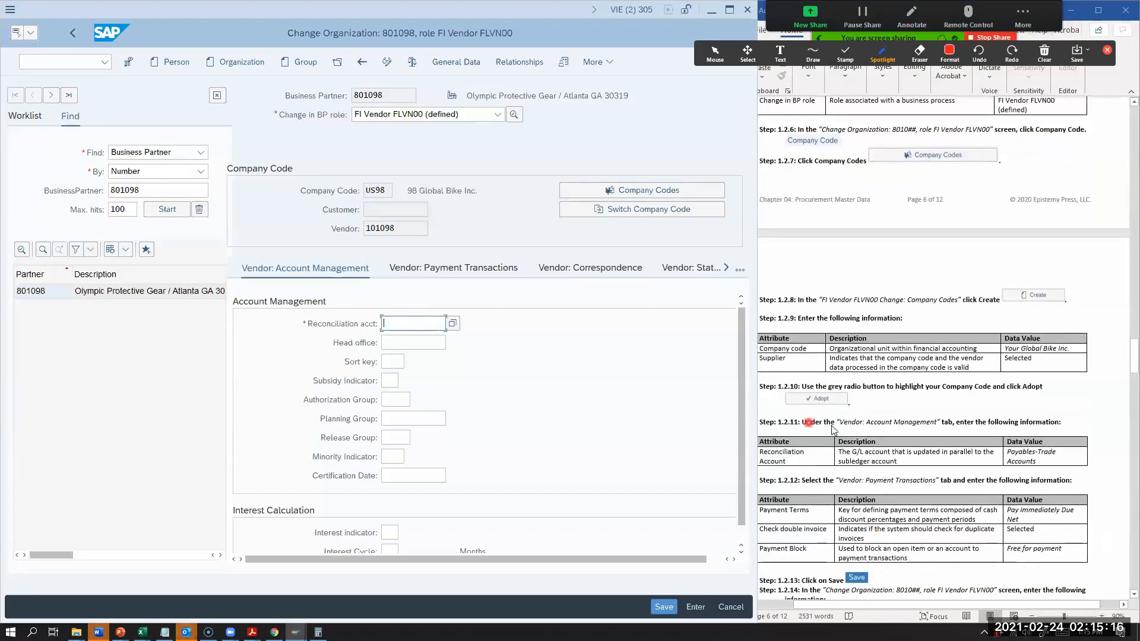
pyautogui.click(843, 427)
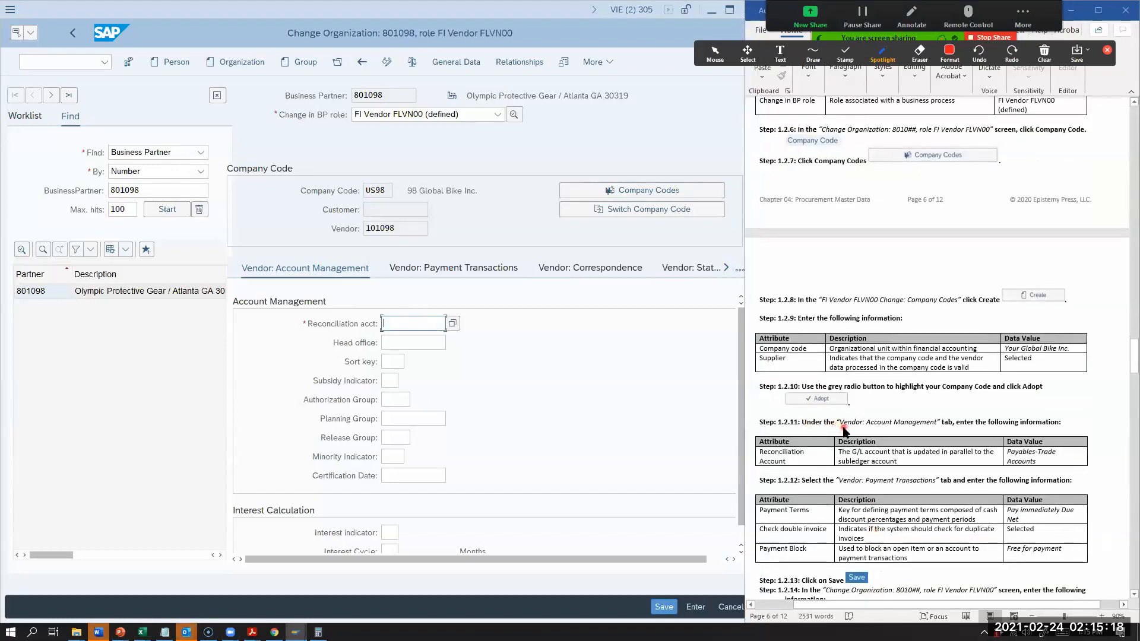
# Step: Set the worksheet zoom to 100%, and set the US98 vendor's reconciliation account to Payables-Trade Accounts in SAP
pyautogui.click(1031, 617)
pyautogui.click(1102, 617)
pyautogui.click(1102, 617)
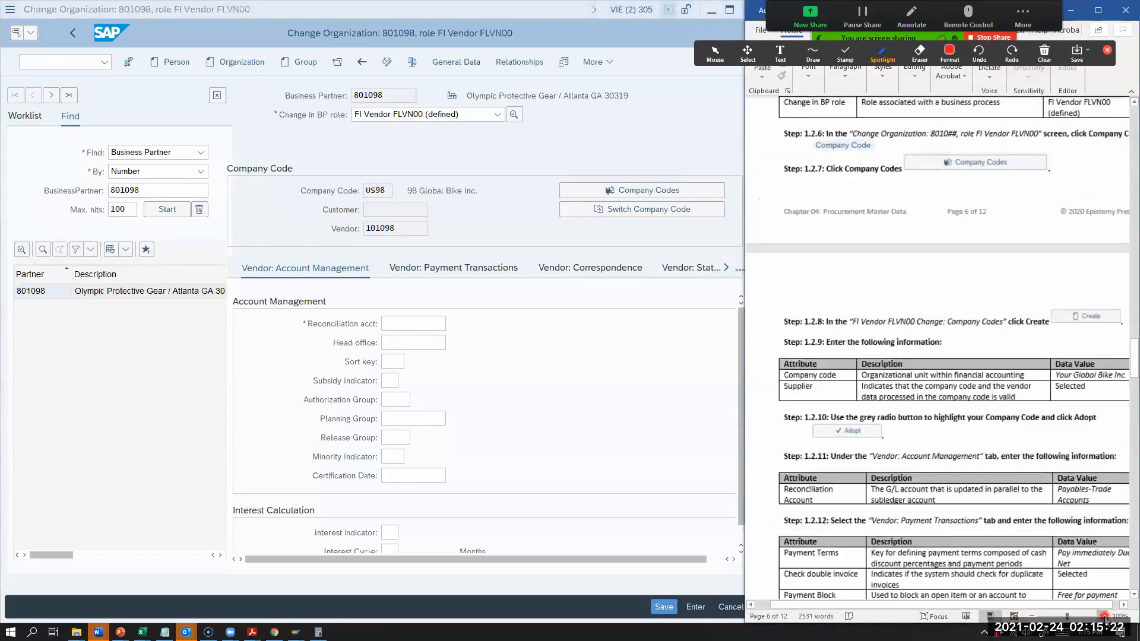
pyautogui.moveTo(983, 605); pyautogui.dragTo(999, 606)
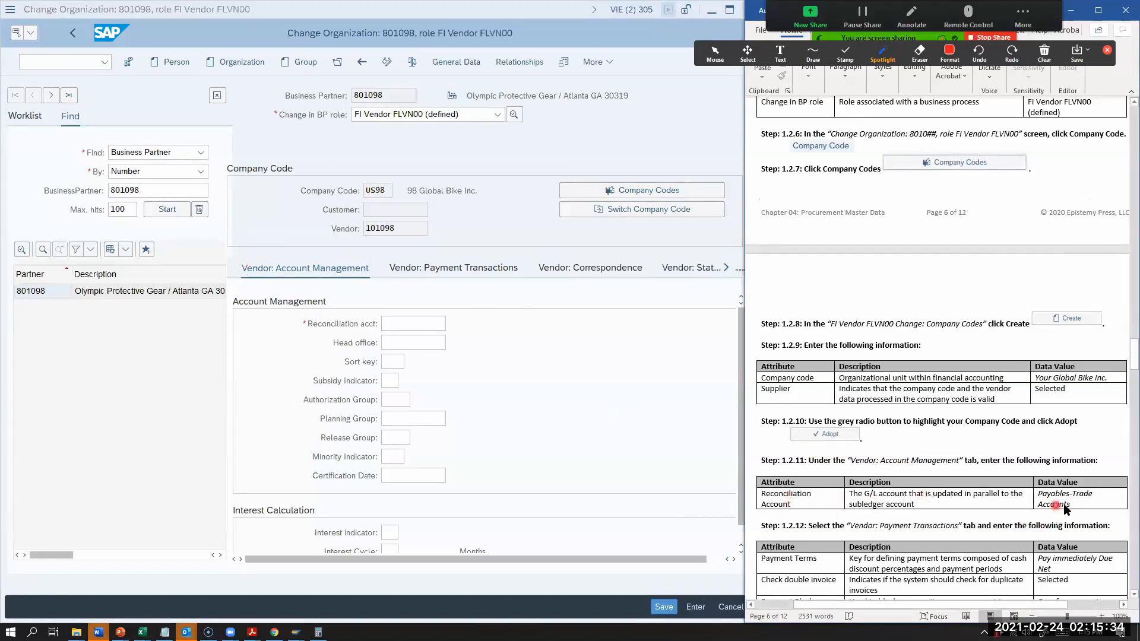
pyautogui.click(386, 321)
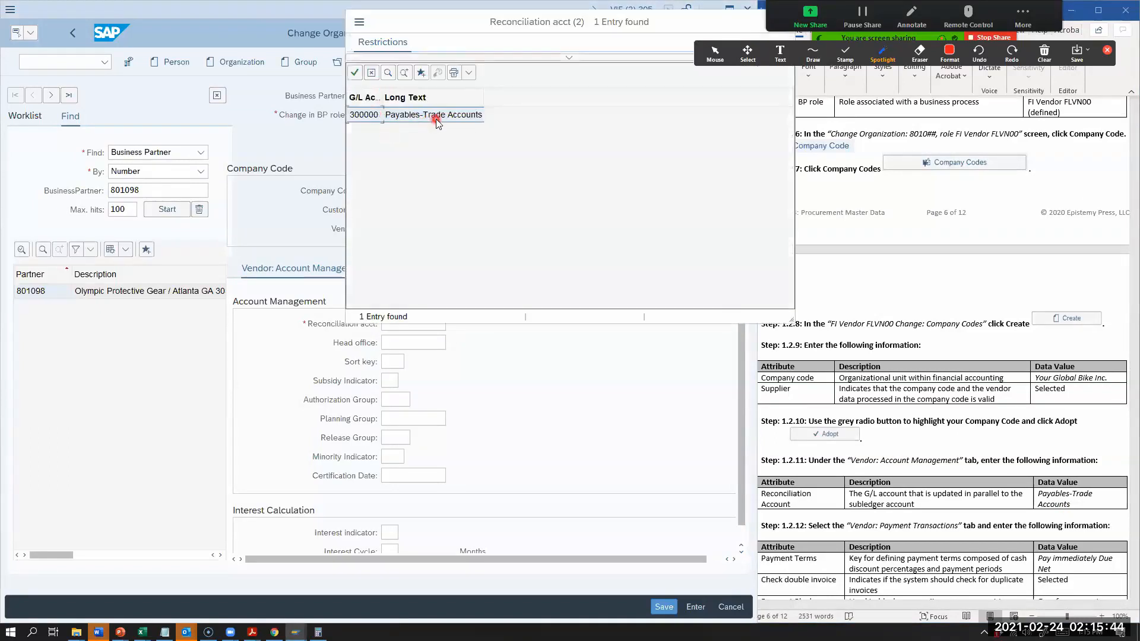
pyautogui.doubleClick(436, 119)
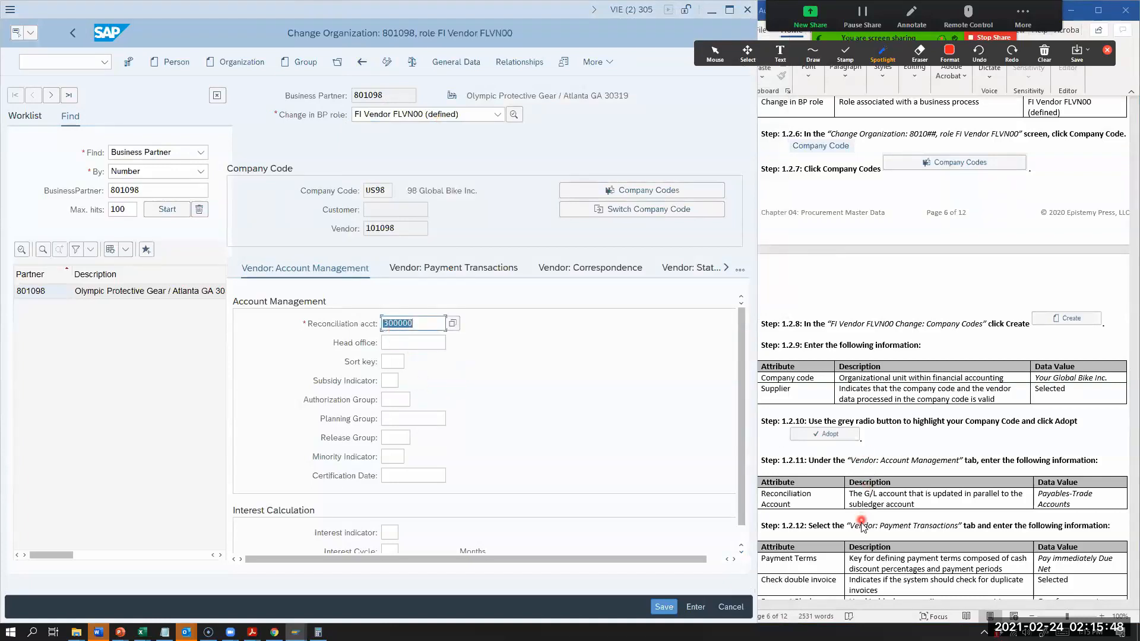
# Step: Read worksheet Step 1.2.12 and open the vendor's payment transactions data for company code US98
pyautogui.click(856, 541)
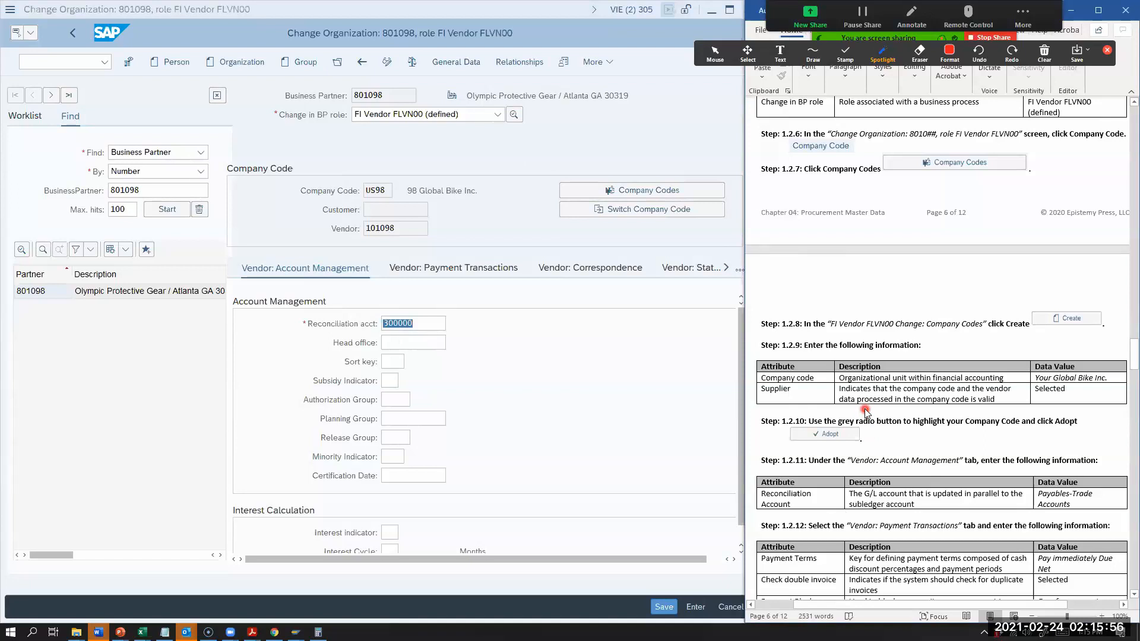
pyautogui.scroll(-1, 843, 541)
pyautogui.scroll(-3, 843, 541)
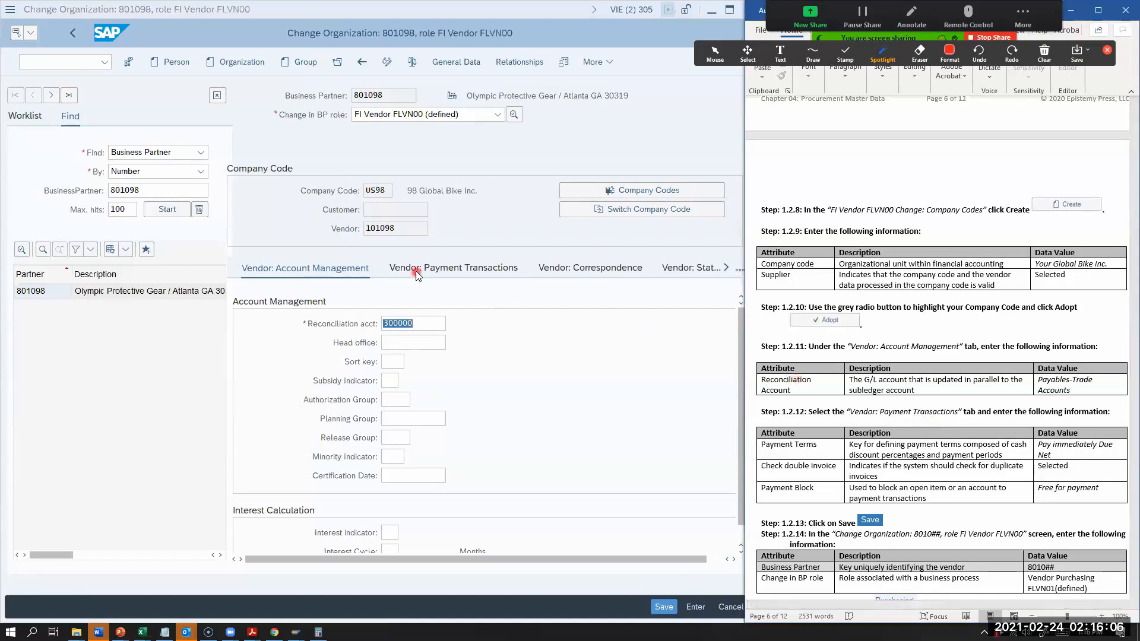
pyautogui.click(442, 271)
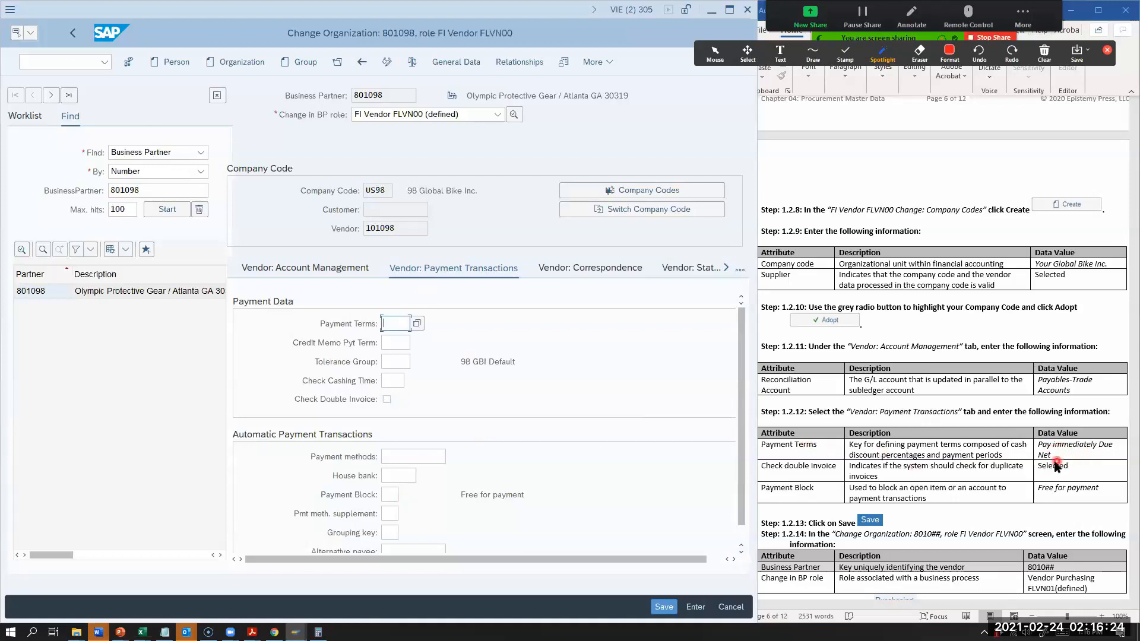
# Step: Set the payment terms to 0001 (Payable immediately Due net), enable Check Double Invoice, and review the Payment Block setting
pyautogui.click(418, 324)
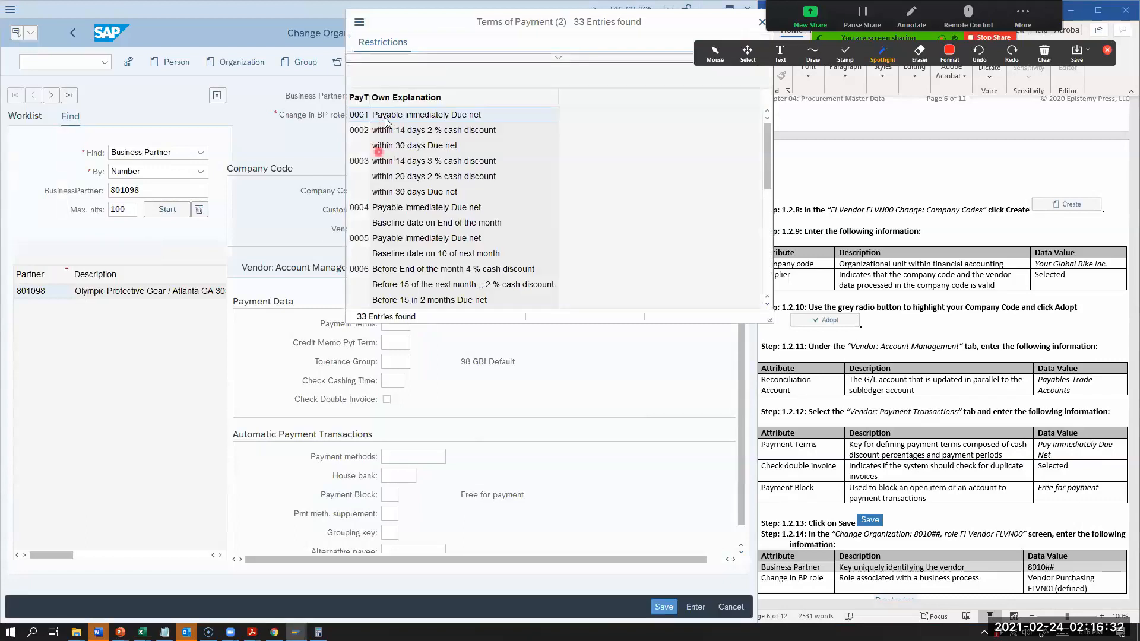
pyautogui.doubleClick(483, 116)
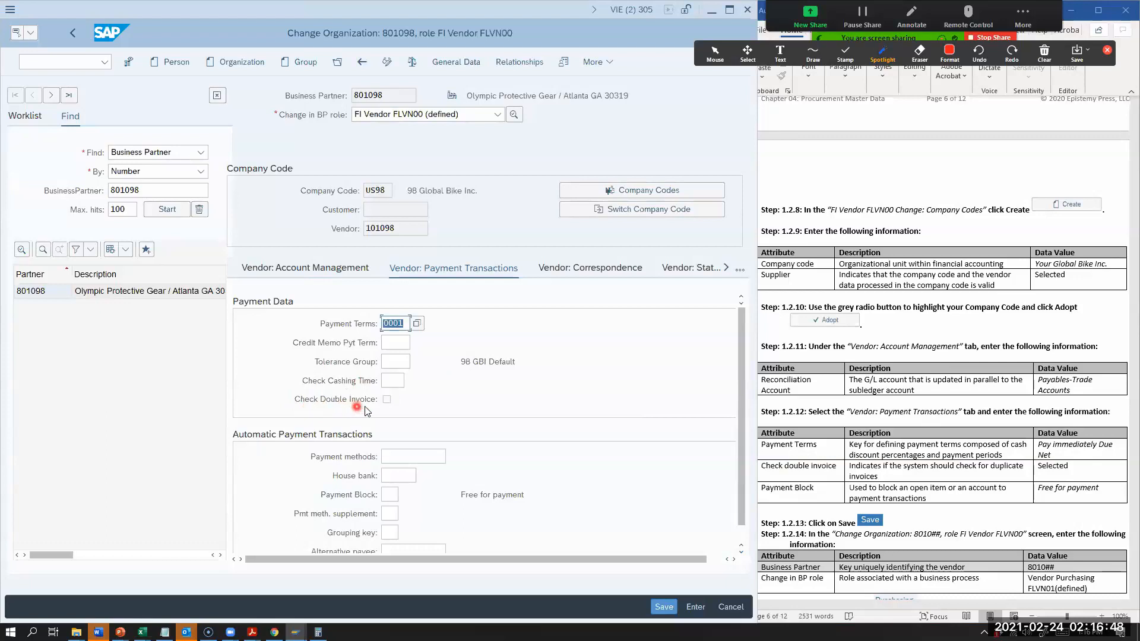
pyautogui.click(386, 399)
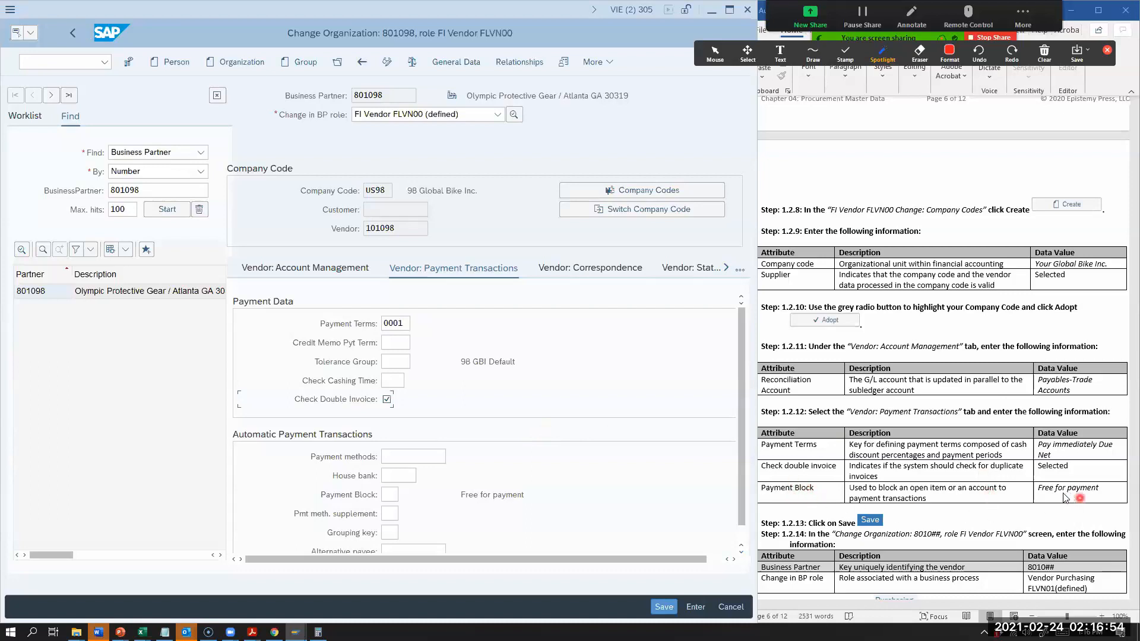
pyautogui.scroll(-3, 534, 374)
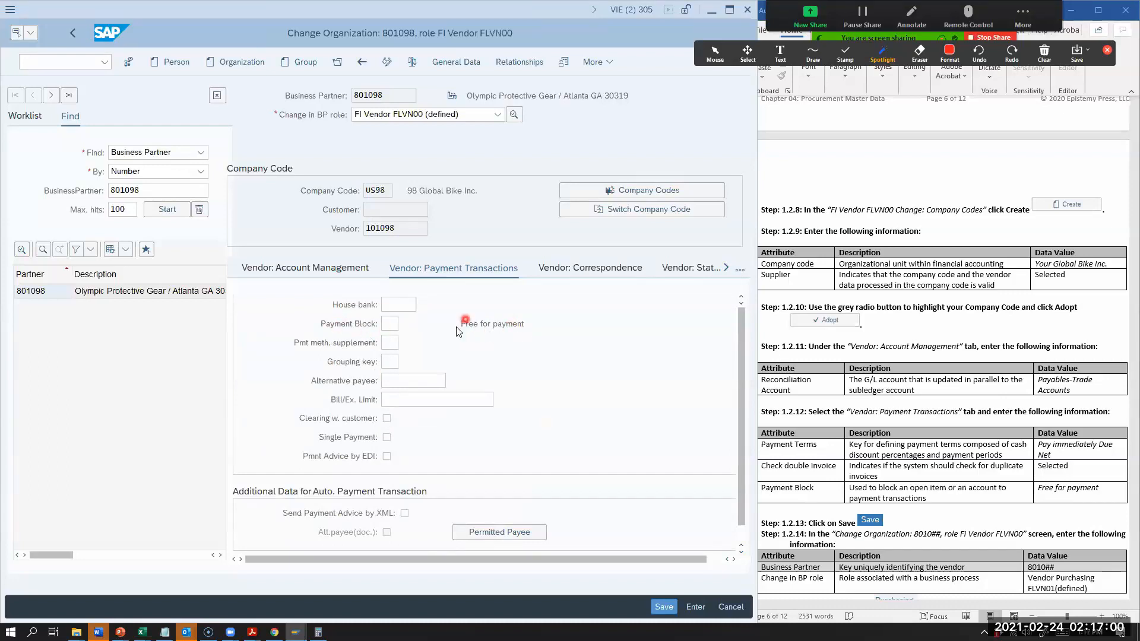
# Step: Choose Free for payment as the vendor's payment block and save the company code US98 data
pyautogui.click(391, 324)
pyautogui.click(405, 325)
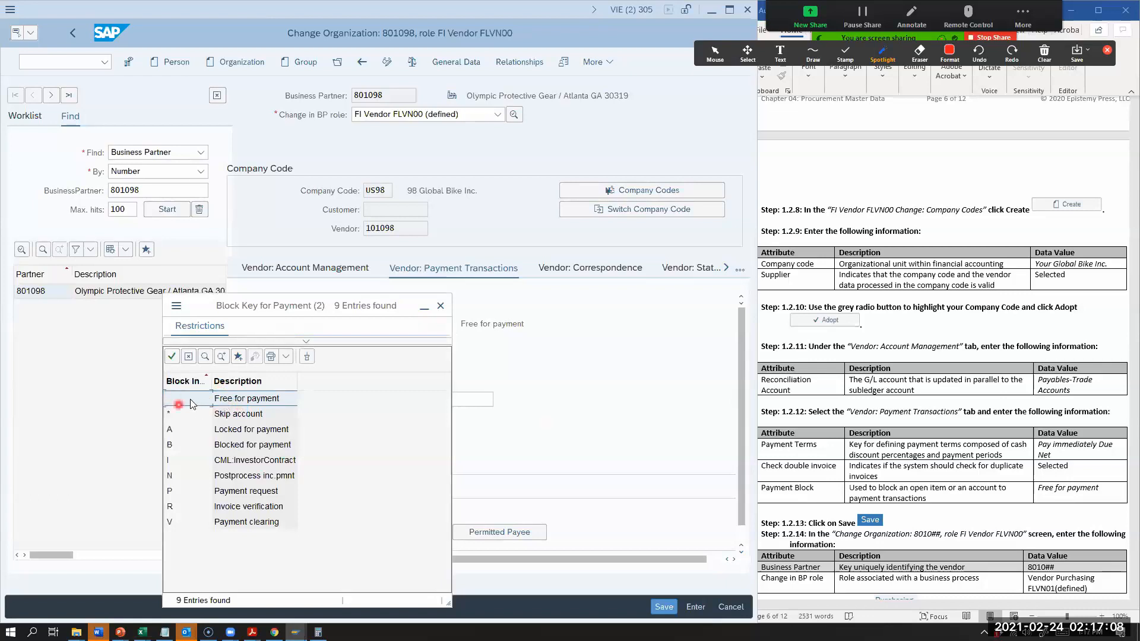
pyautogui.click(252, 404)
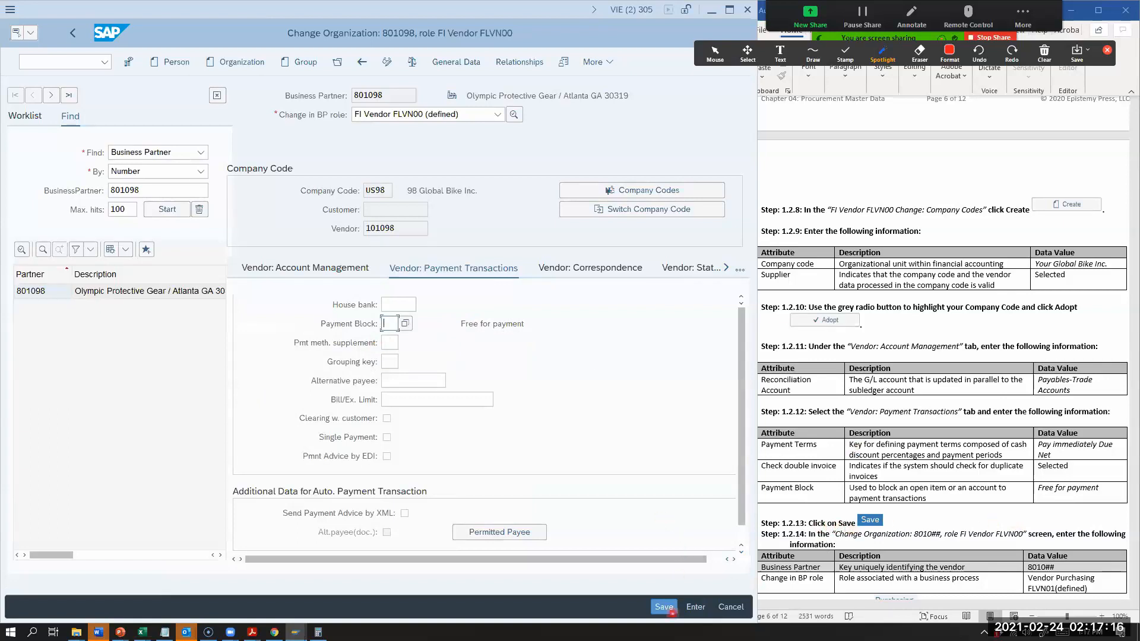
pyautogui.click(666, 608)
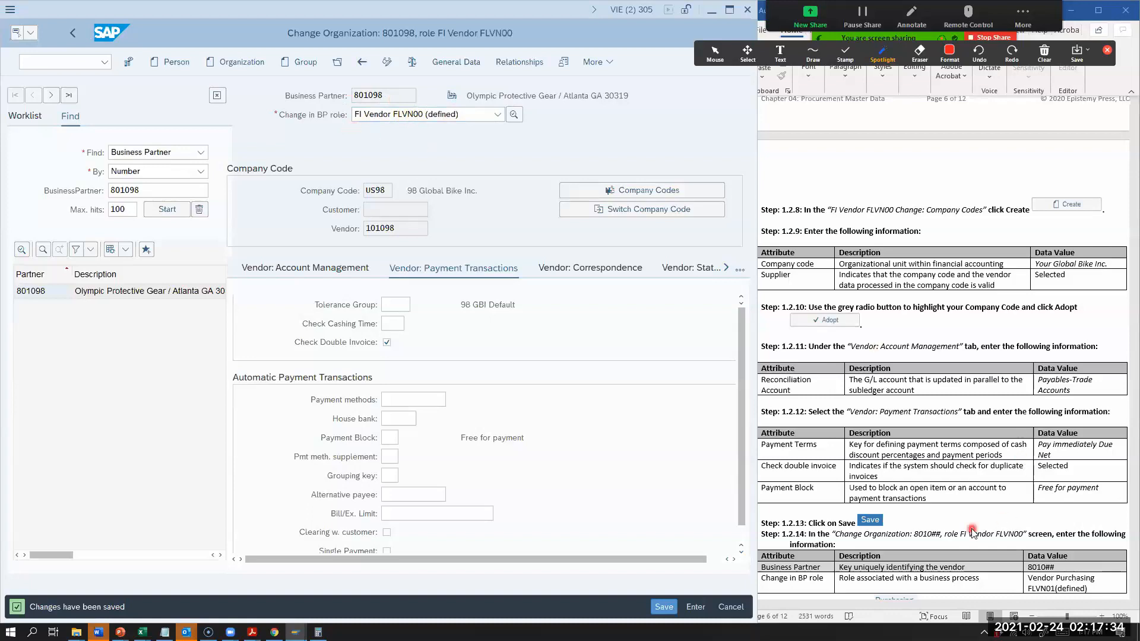
# Step: Find worksheet Step 1.2.14 and change the vendor's business partner role to Vendor Purchasing FLVN01
pyautogui.scroll(-2, 972, 531)
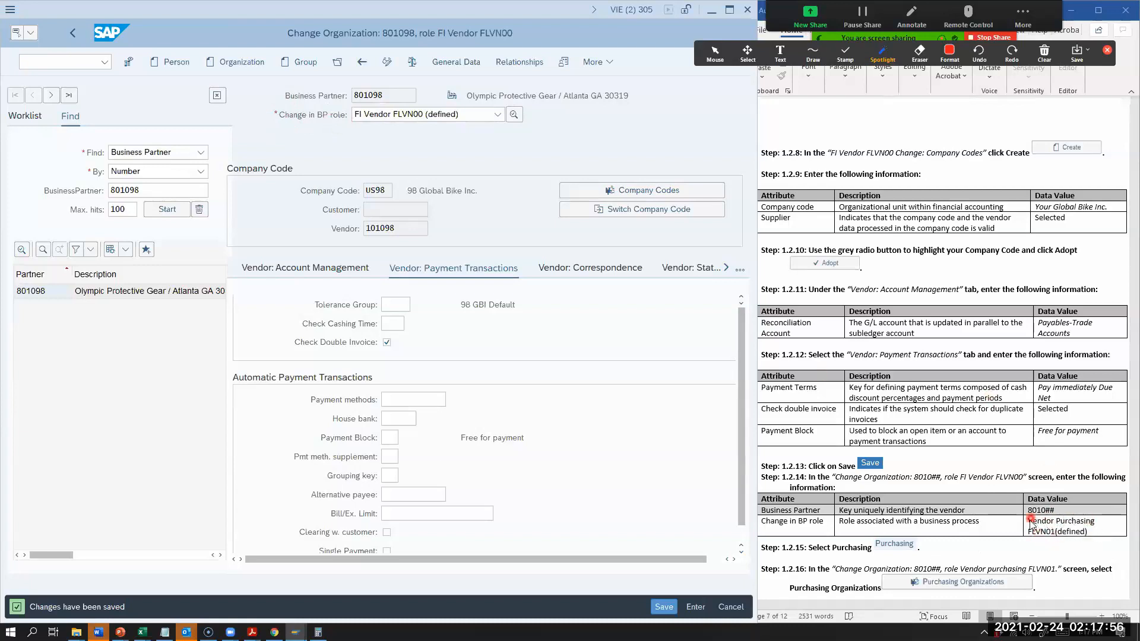
pyautogui.click(497, 114)
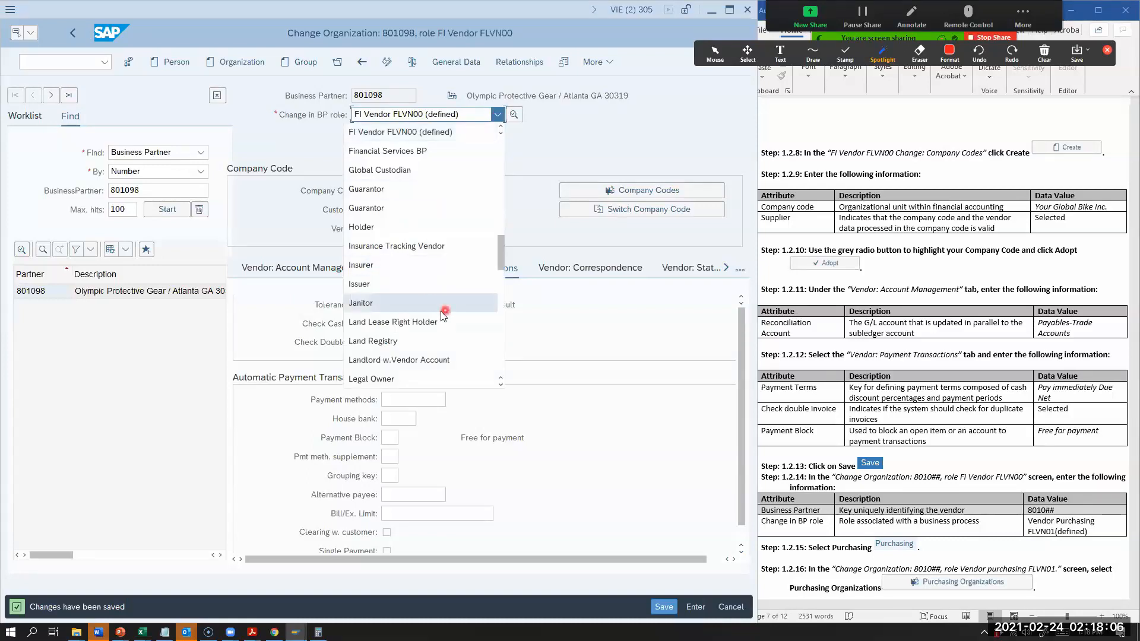
pyautogui.scroll(-1, 433, 314)
pyautogui.scroll(-8, 432, 315)
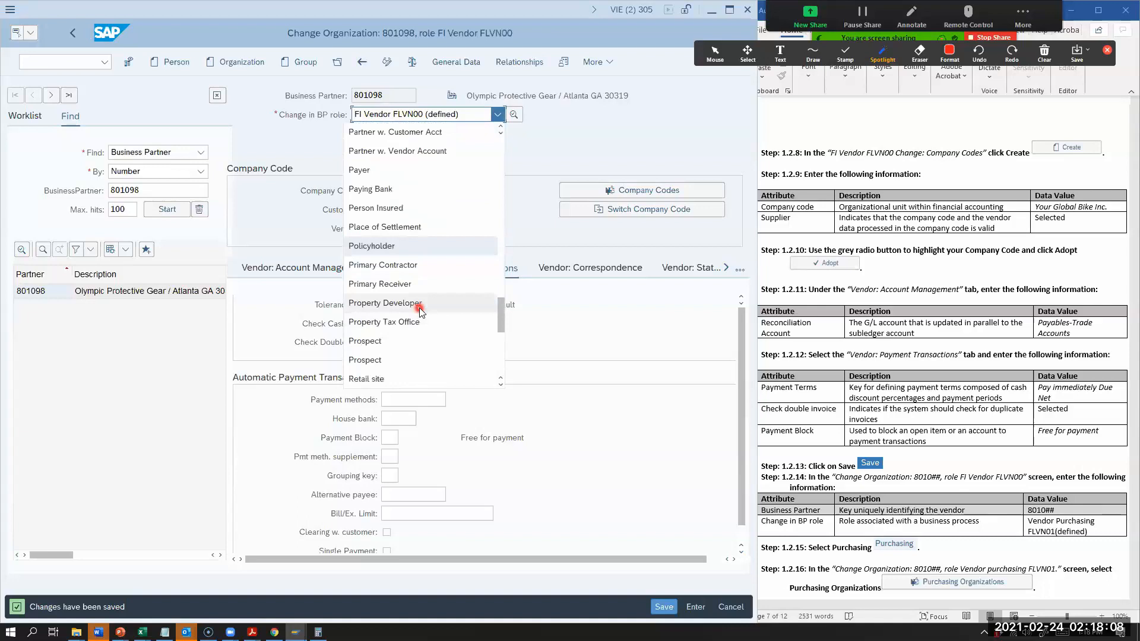
pyautogui.scroll(-6, 419, 310)
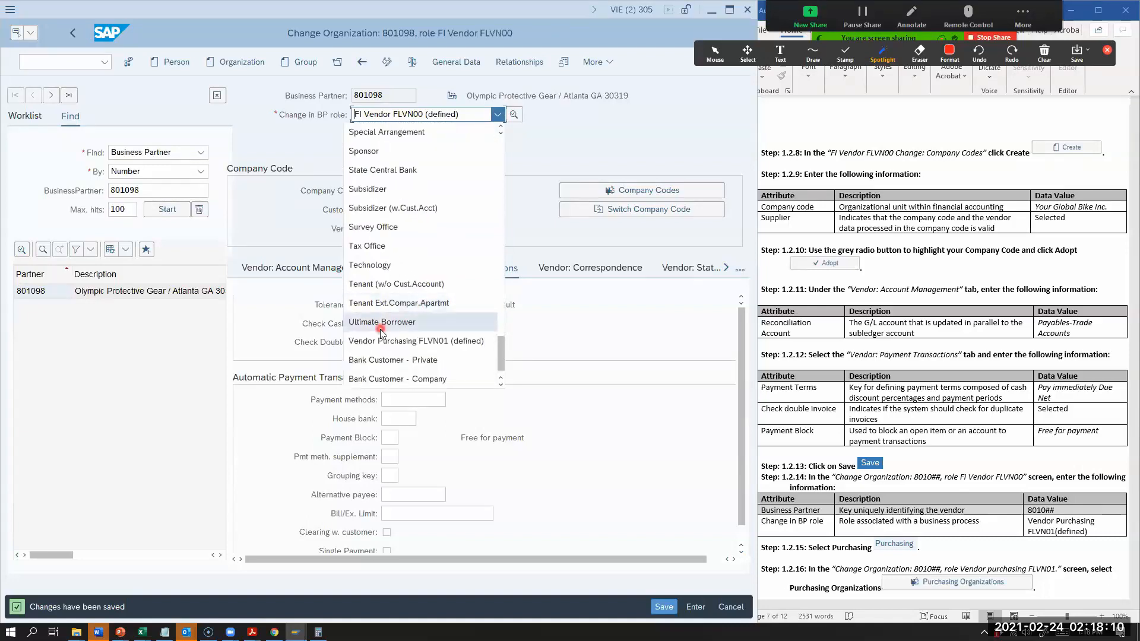
pyautogui.scroll(-1, 380, 329)
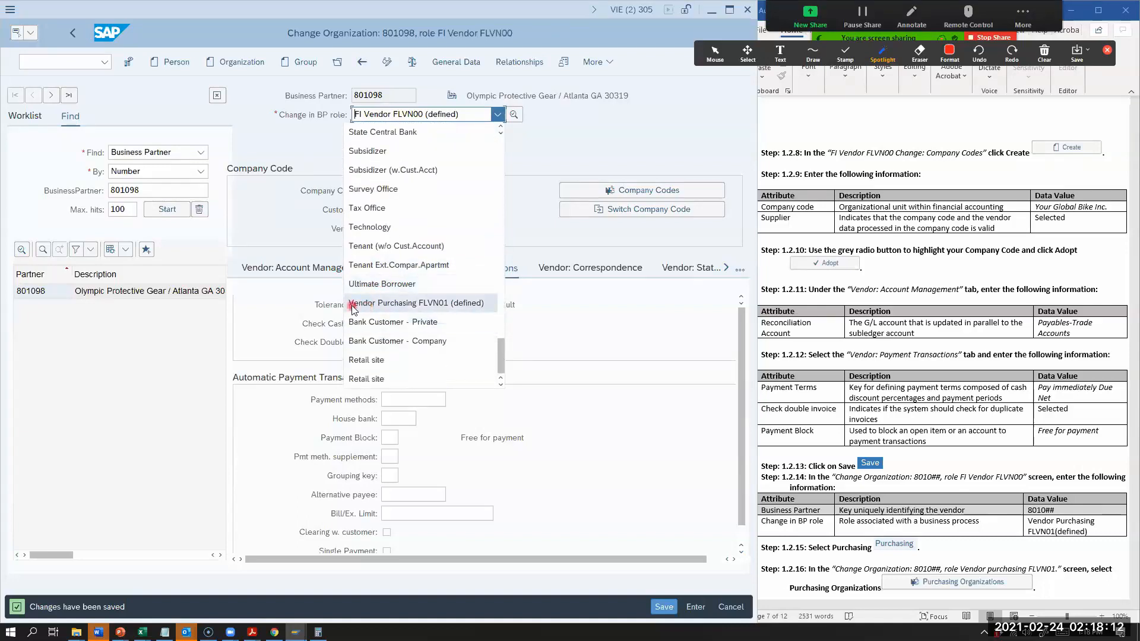
pyautogui.click(439, 304)
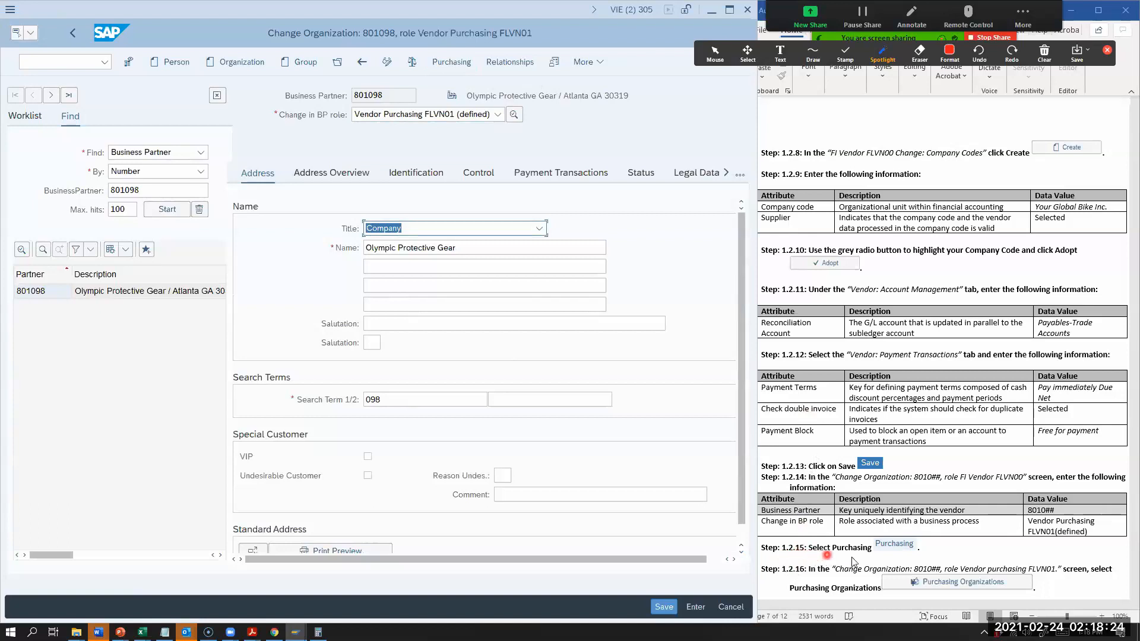
# Step: Open the vendor's purchasing data and its list of purchasing organizations, following worksheet Steps 1.2.15 to 1.2.17
pyautogui.click(456, 63)
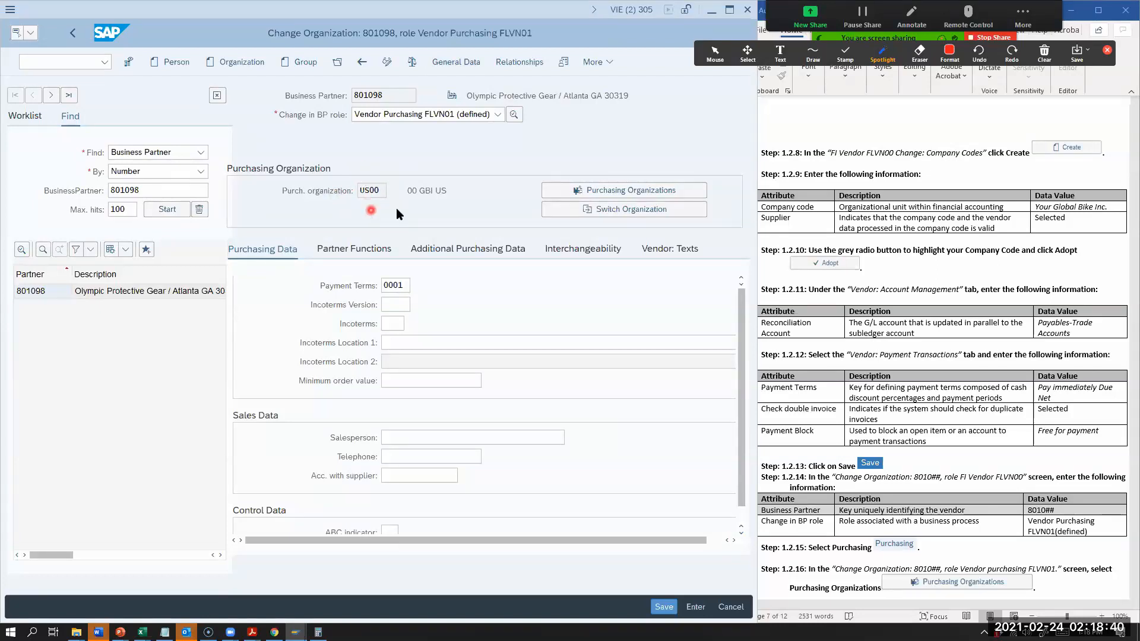
pyautogui.scroll(-2, 931, 517)
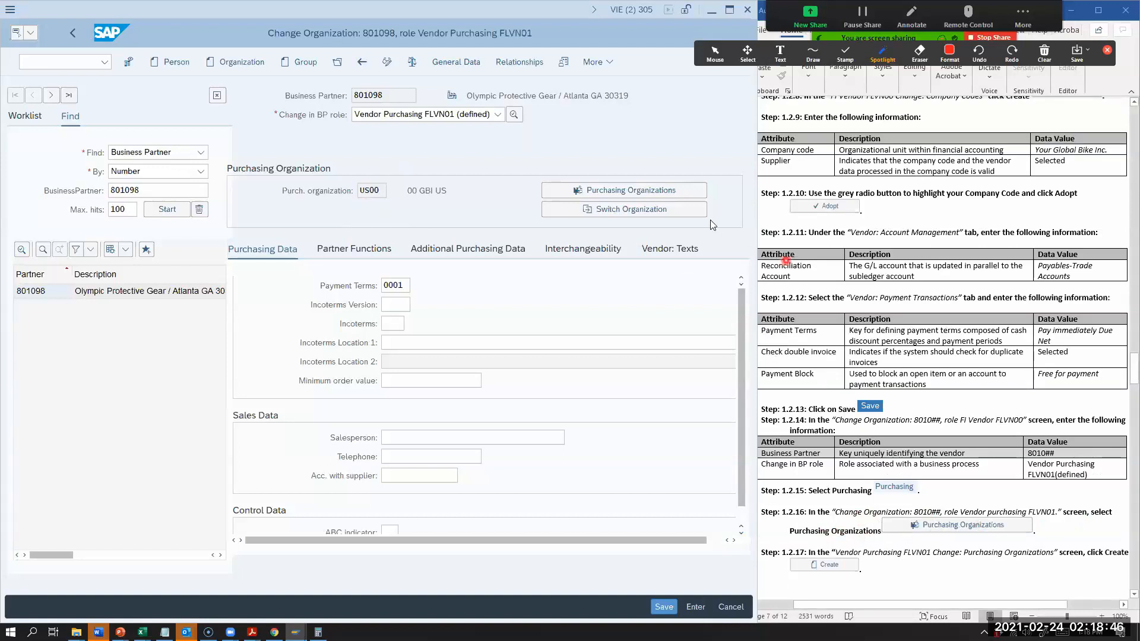
pyautogui.click(641, 193)
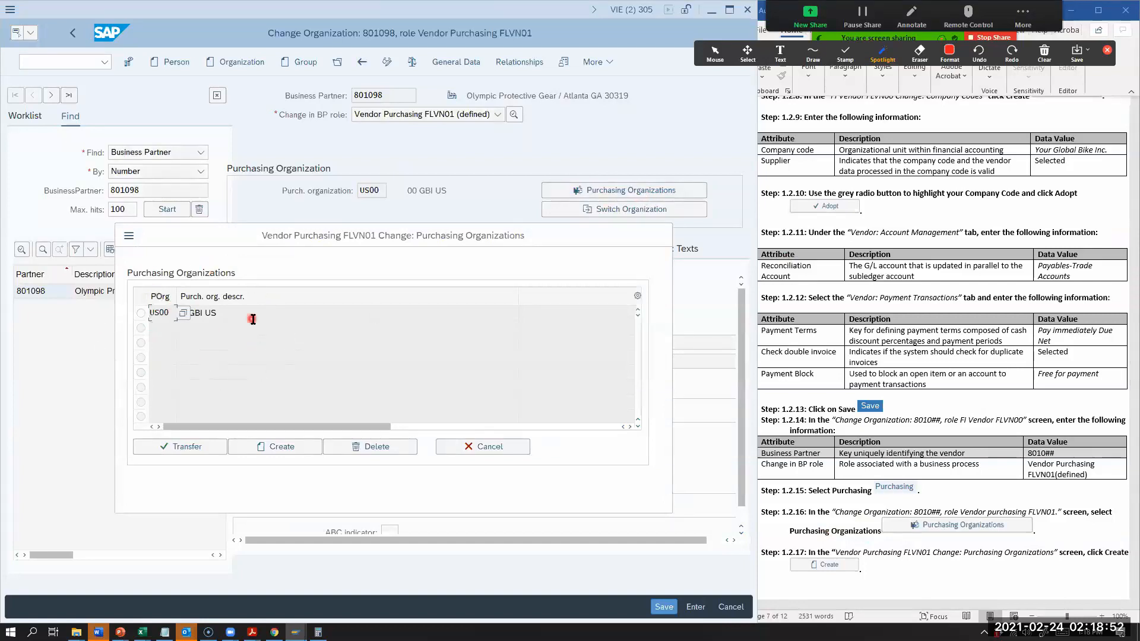
pyautogui.scroll(-2, 1056, 457)
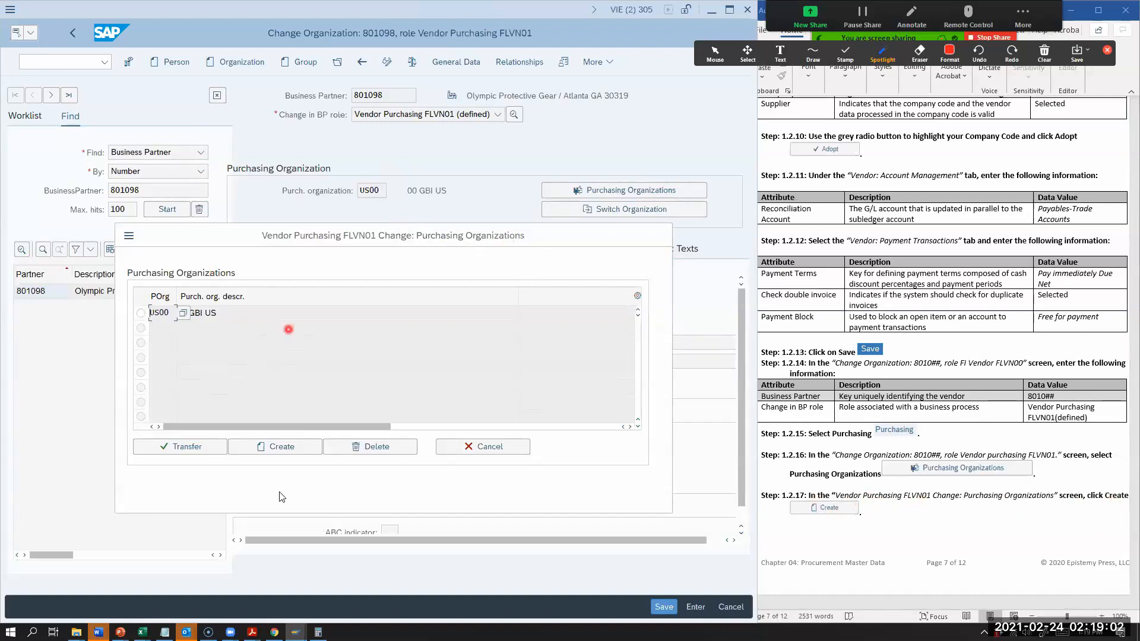
pyautogui.click(270, 447)
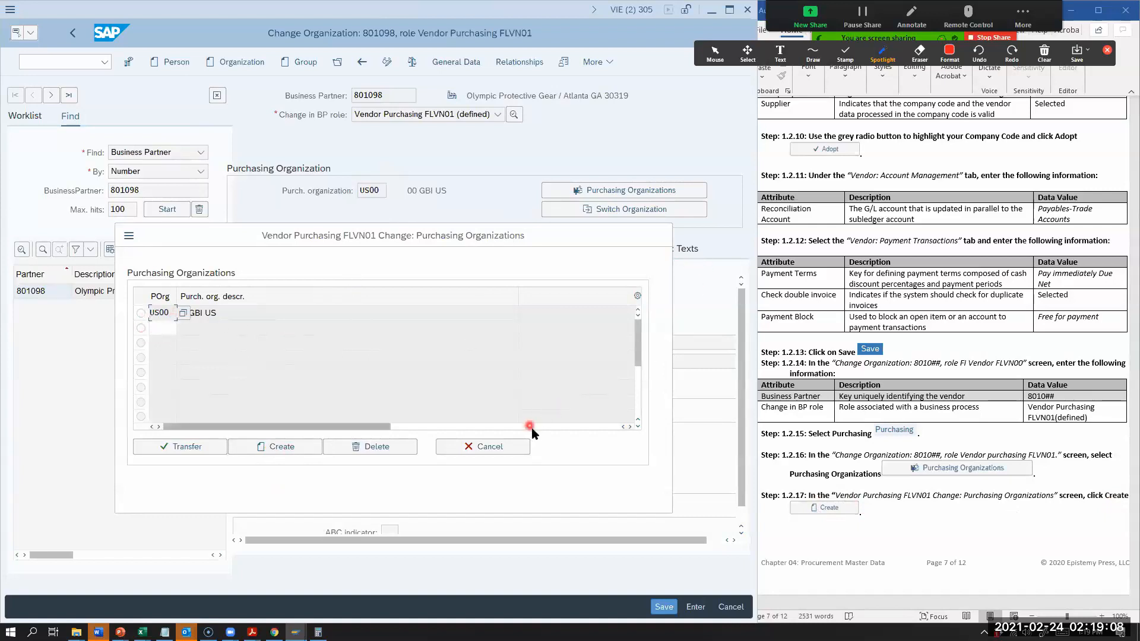
pyautogui.click(502, 446)
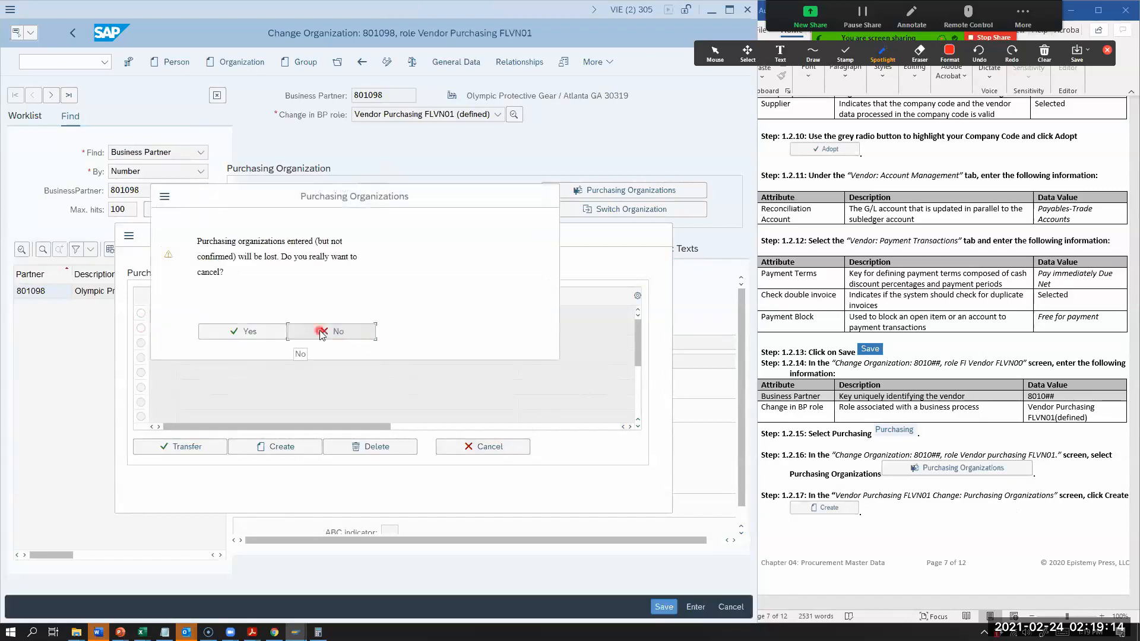
pyautogui.click(319, 334)
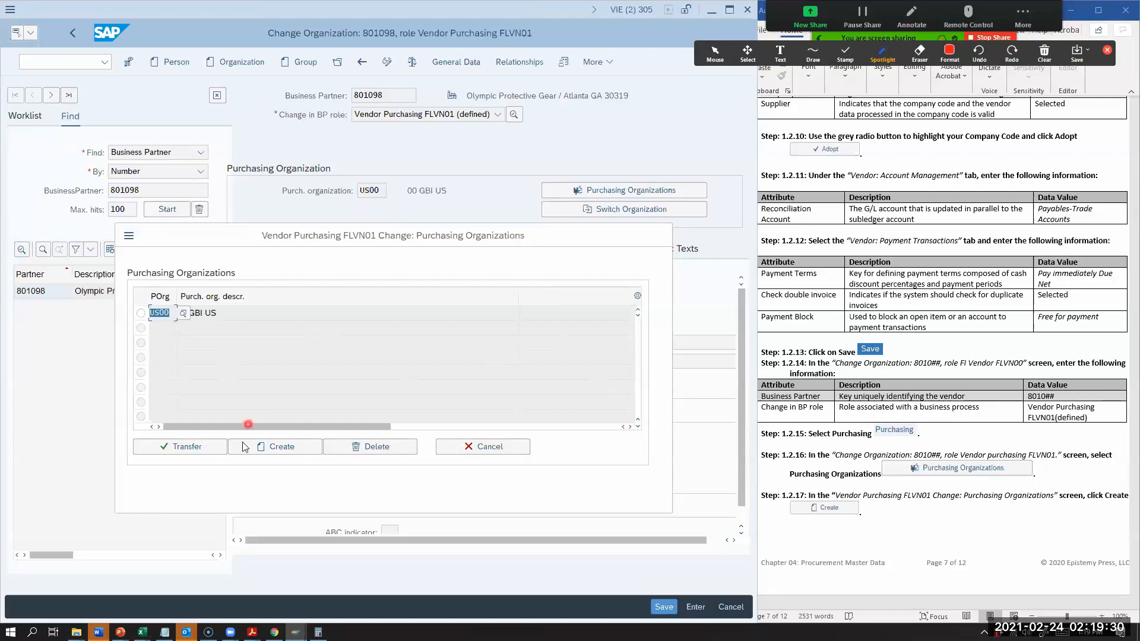
# Step: Create a purchasing organization entry US98 for the vendor and transfer it to the purchasing data
pyautogui.click(272, 452)
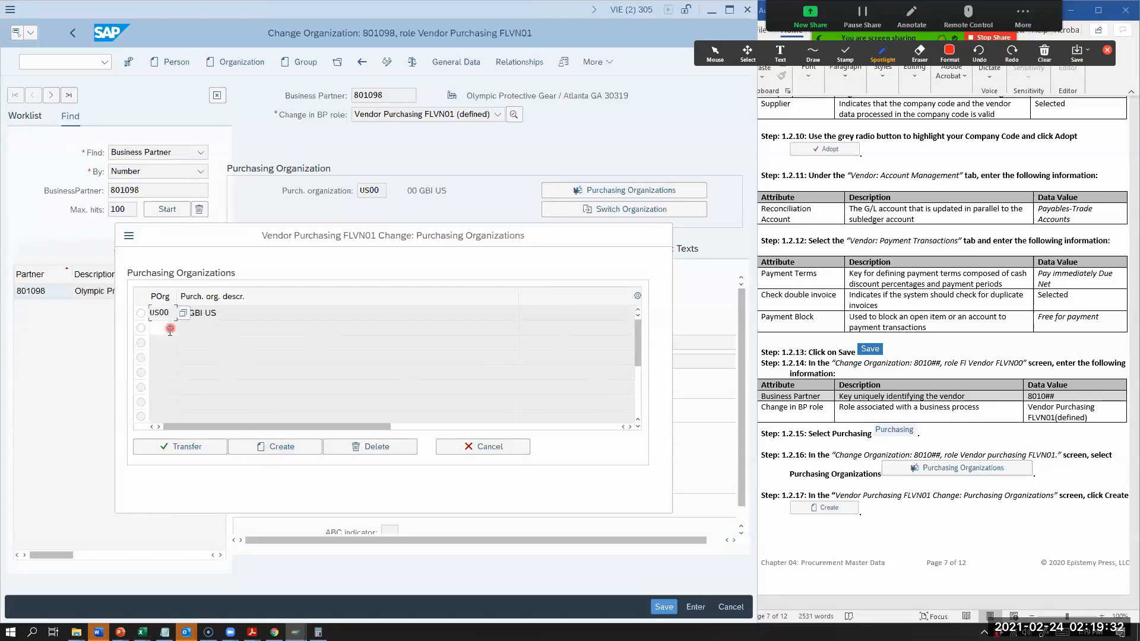
pyautogui.write('US')
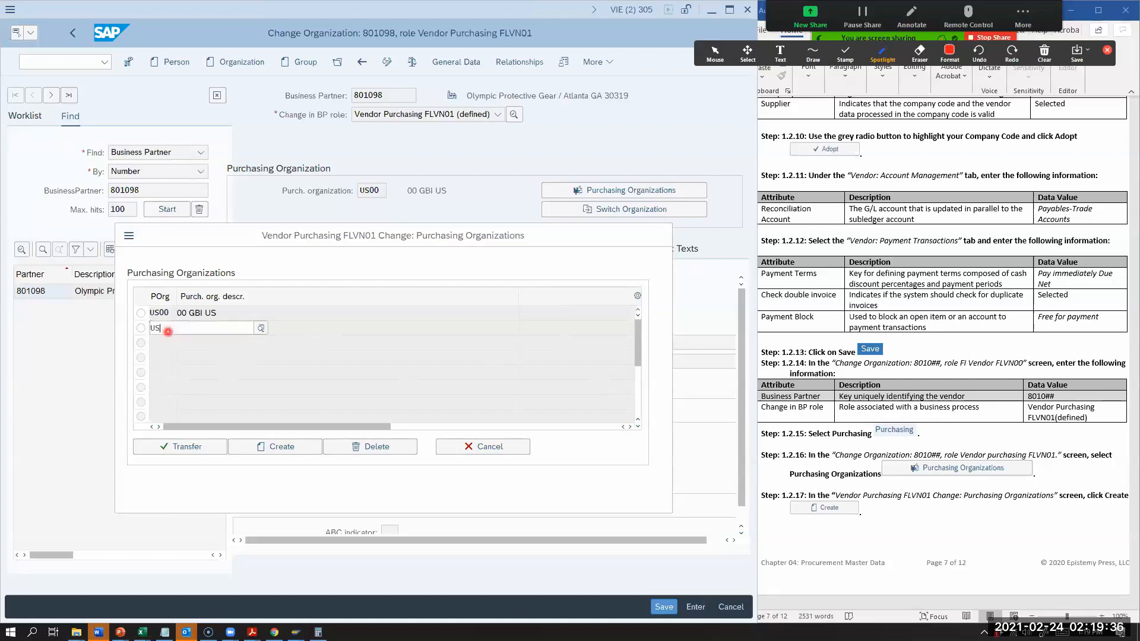
pyautogui.write('98')
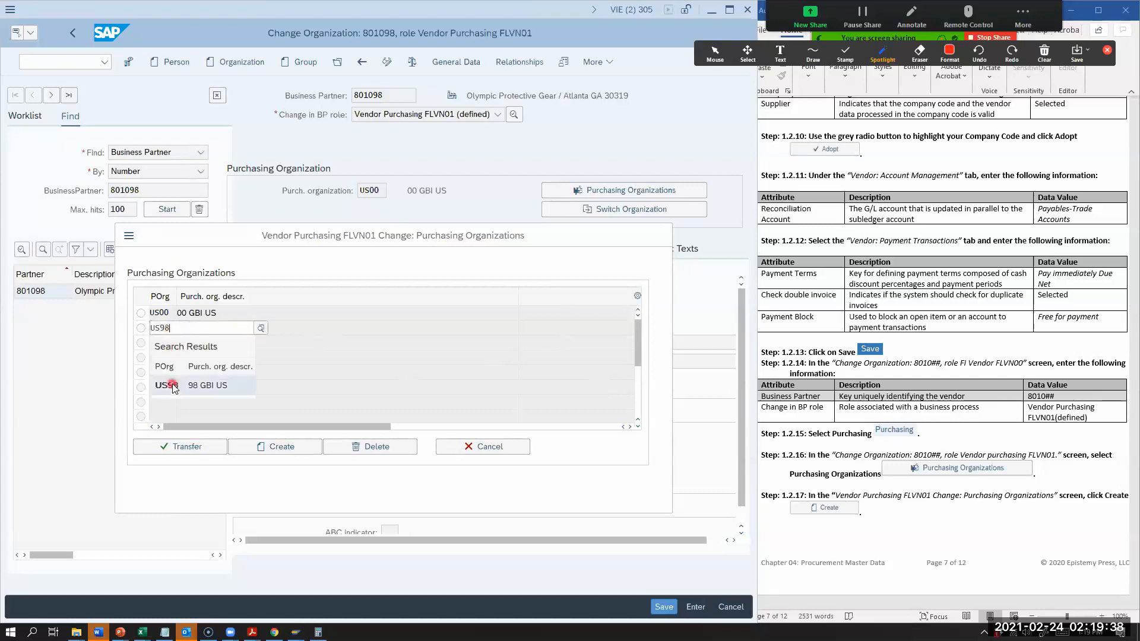
pyautogui.click(167, 383)
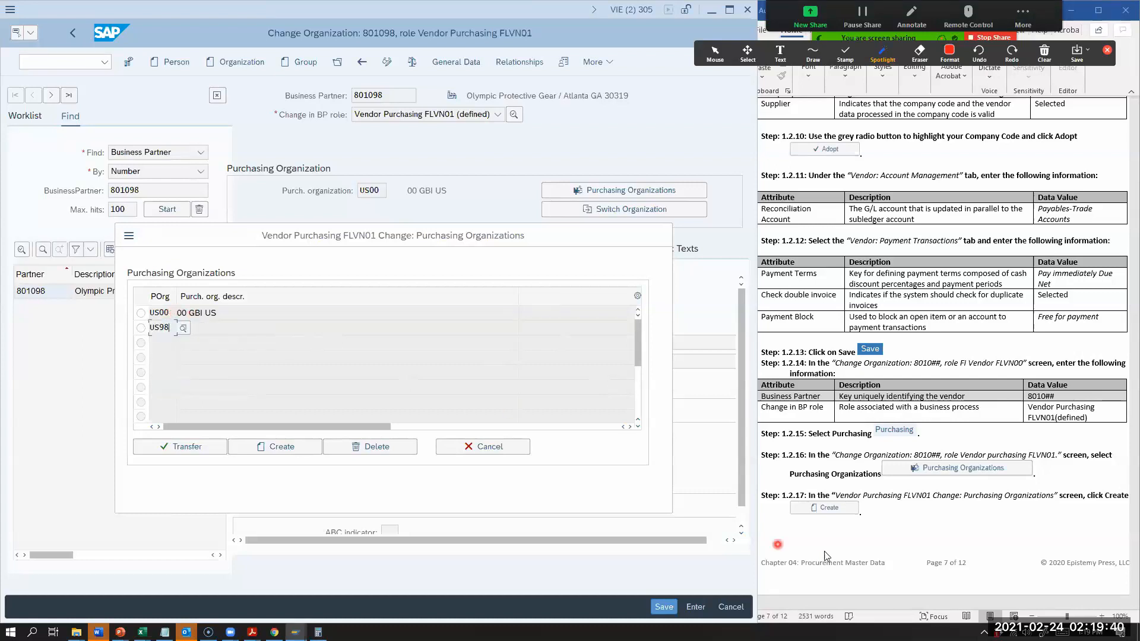
pyautogui.scroll(-6, 829, 515)
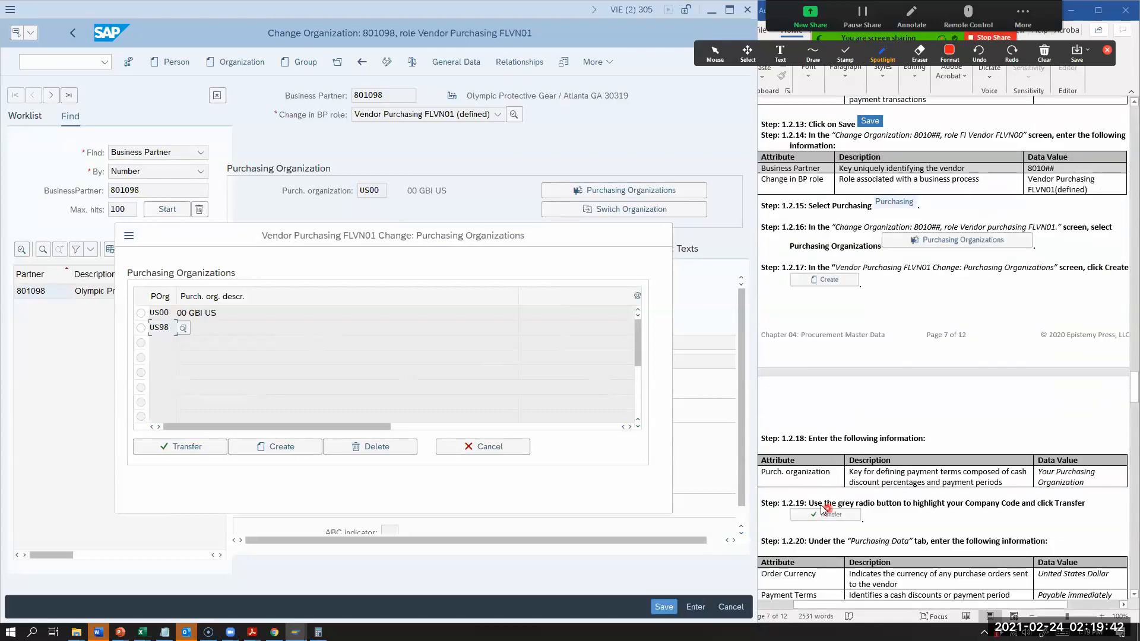
pyautogui.click(141, 328)
pyautogui.click(170, 451)
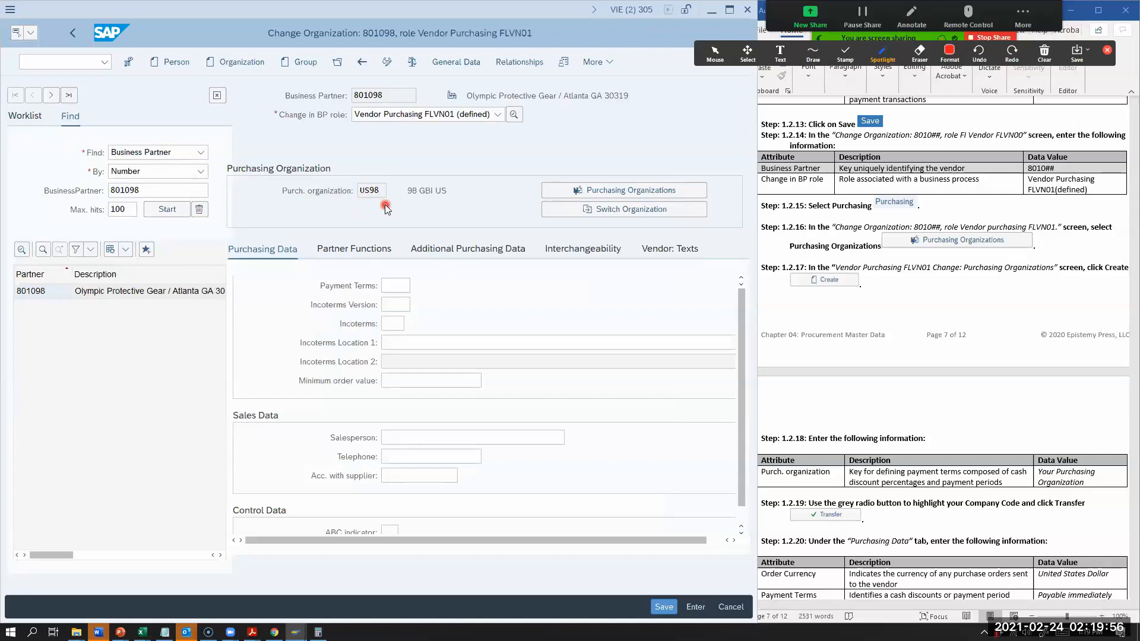
# Step: Reselect the Vendor Purchasing FLVN01 role, check the vendor's general data and return to its purchasing data
pyautogui.click(374, 116)
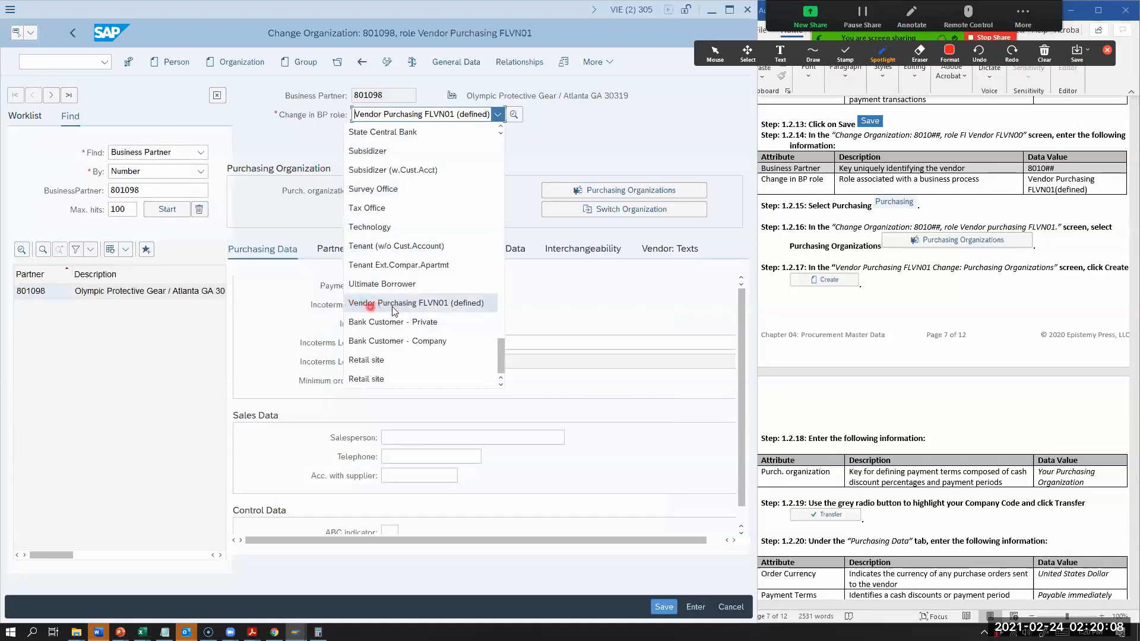
pyautogui.click(447, 310)
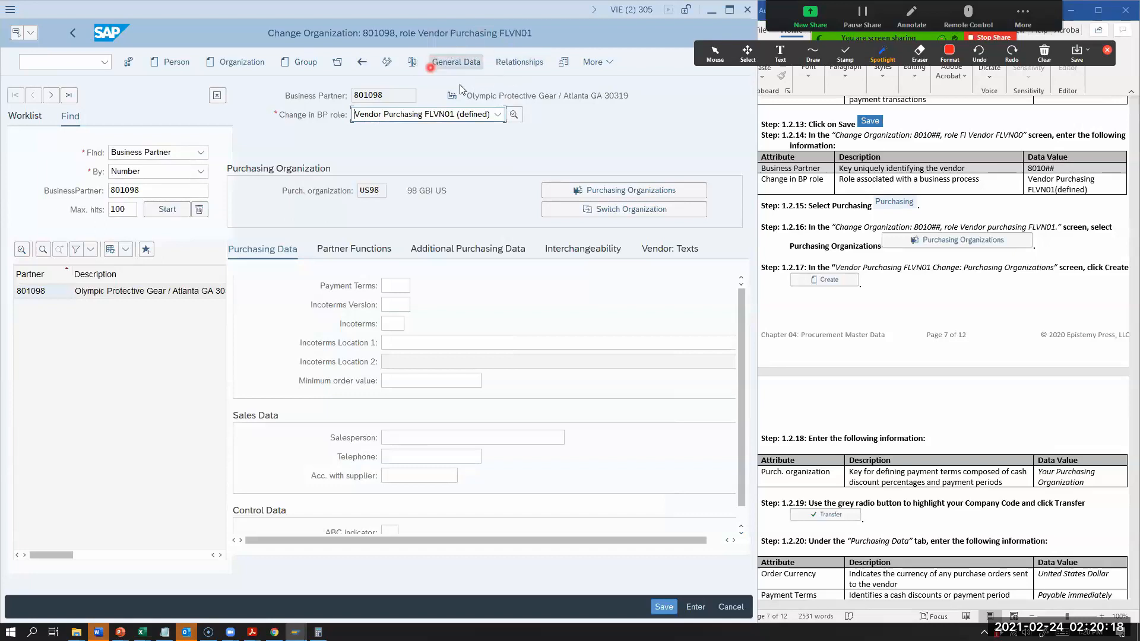
pyautogui.click(464, 67)
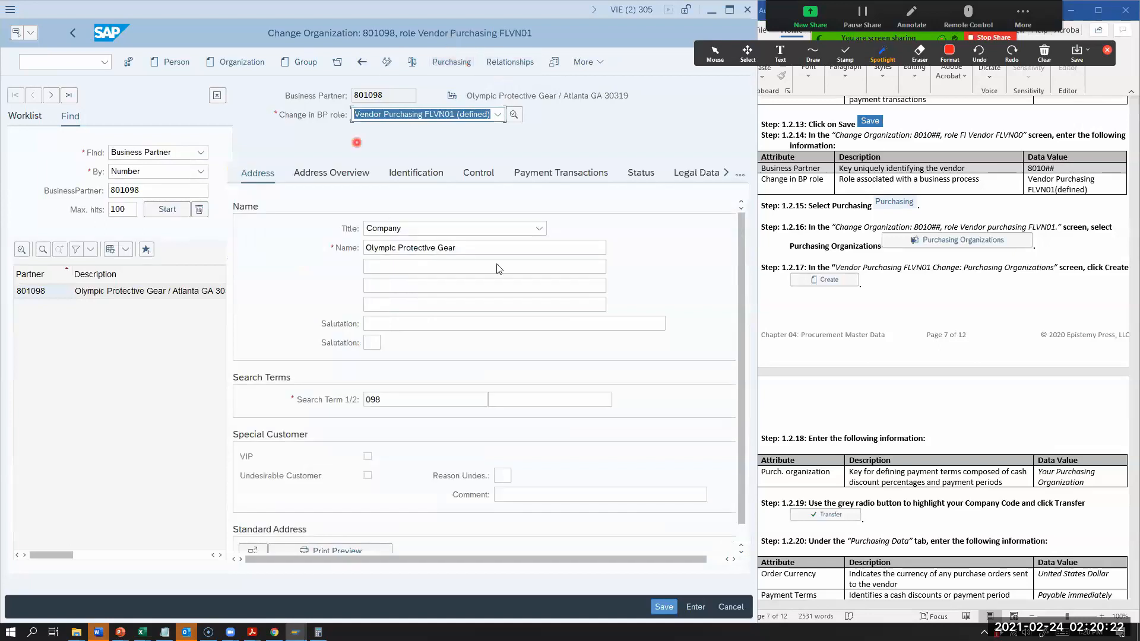
pyautogui.click(452, 65)
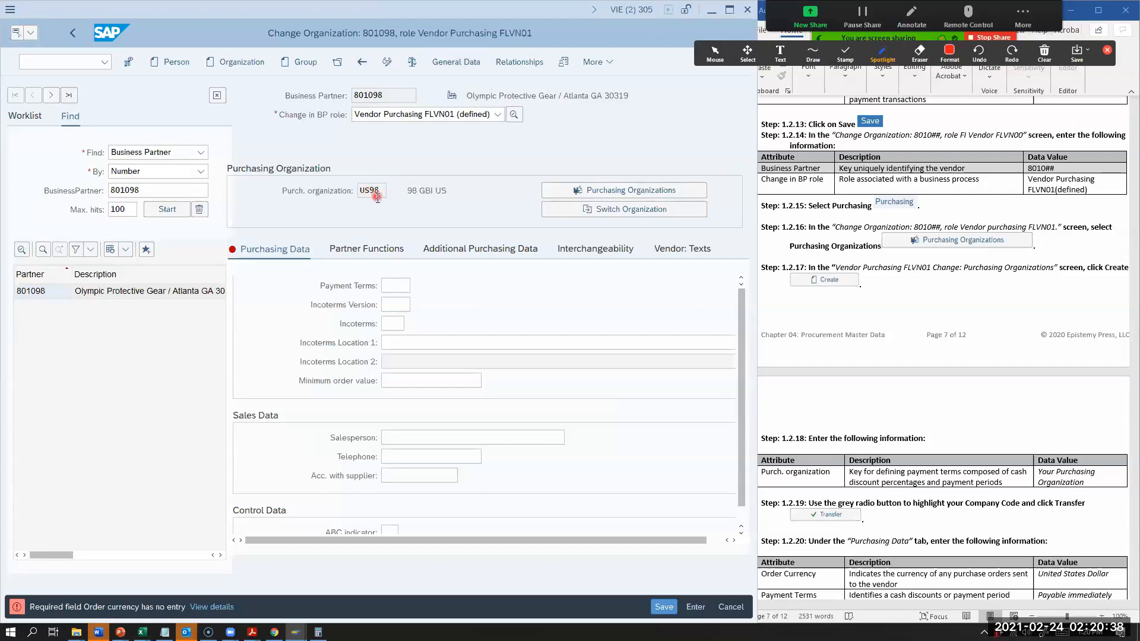
# Step: Reopen the vendor's purchasing organizations, add an empty entry row, and transfer the existing US98 entry again
pyautogui.click(637, 196)
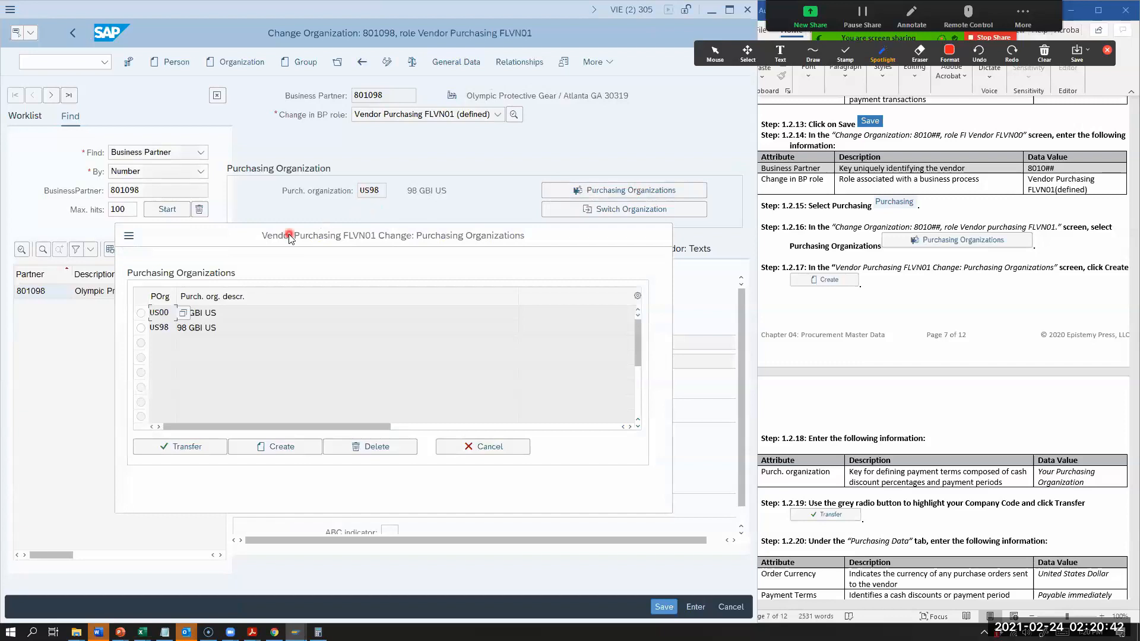
pyautogui.click(275, 449)
pyautogui.click(140, 328)
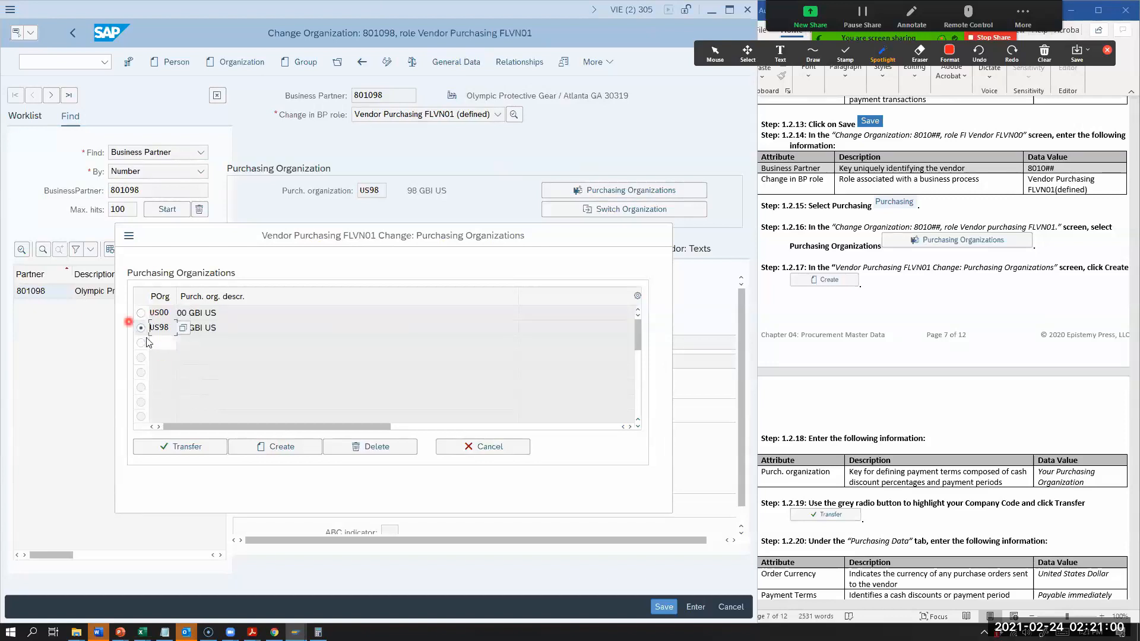
pyautogui.click(186, 449)
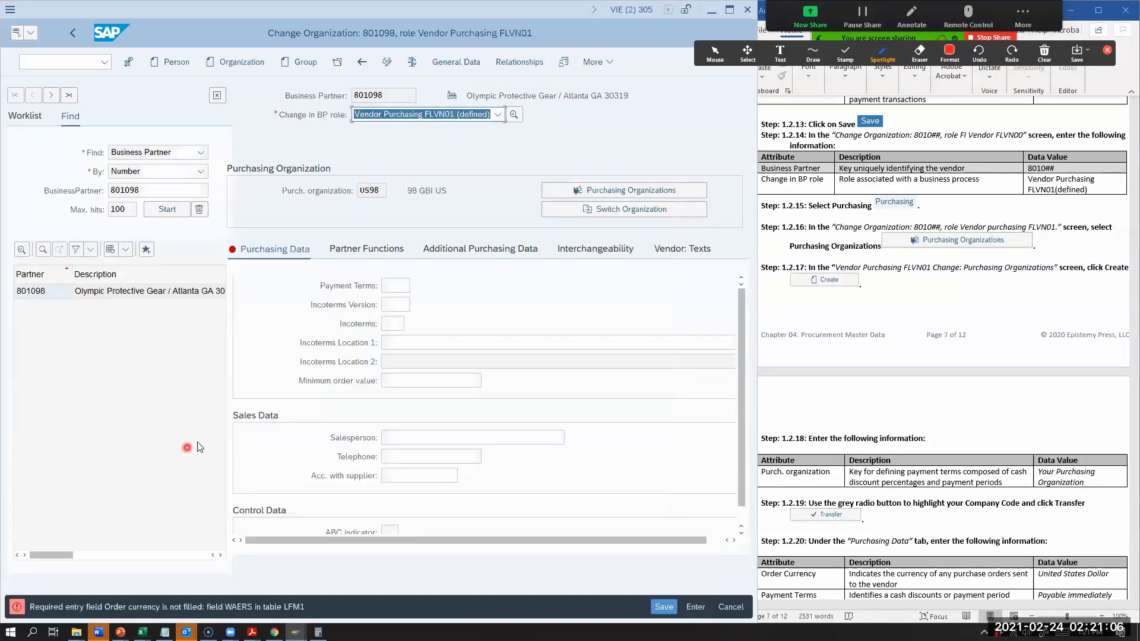
# Step: Following worksheet Step 1.2.20, set the vendor's order currency to USD (United States Dollar) from the list of possible currencies
pyautogui.scroll(-3, 789, 440)
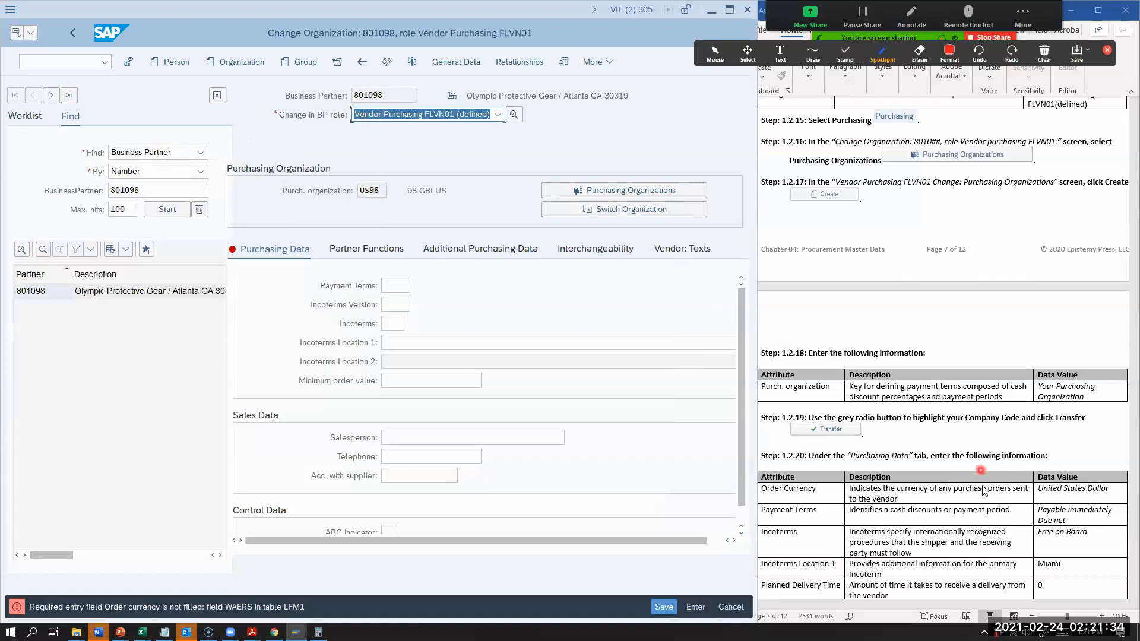
pyautogui.scroll(-3, 886, 354)
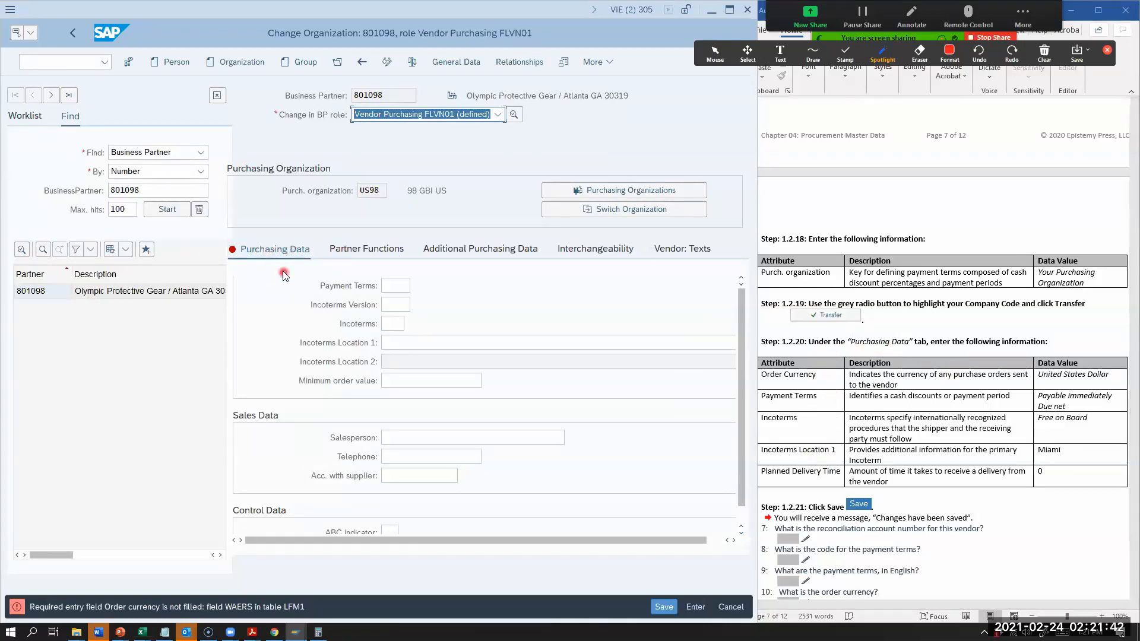
pyautogui.click(268, 303)
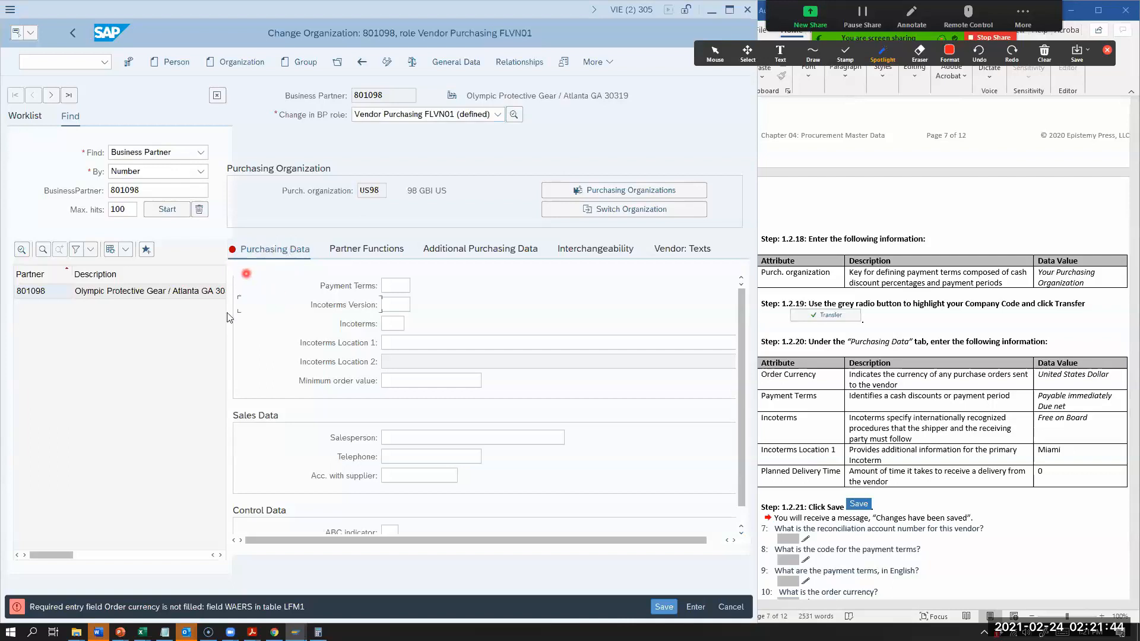
pyautogui.scroll(1, 268, 355)
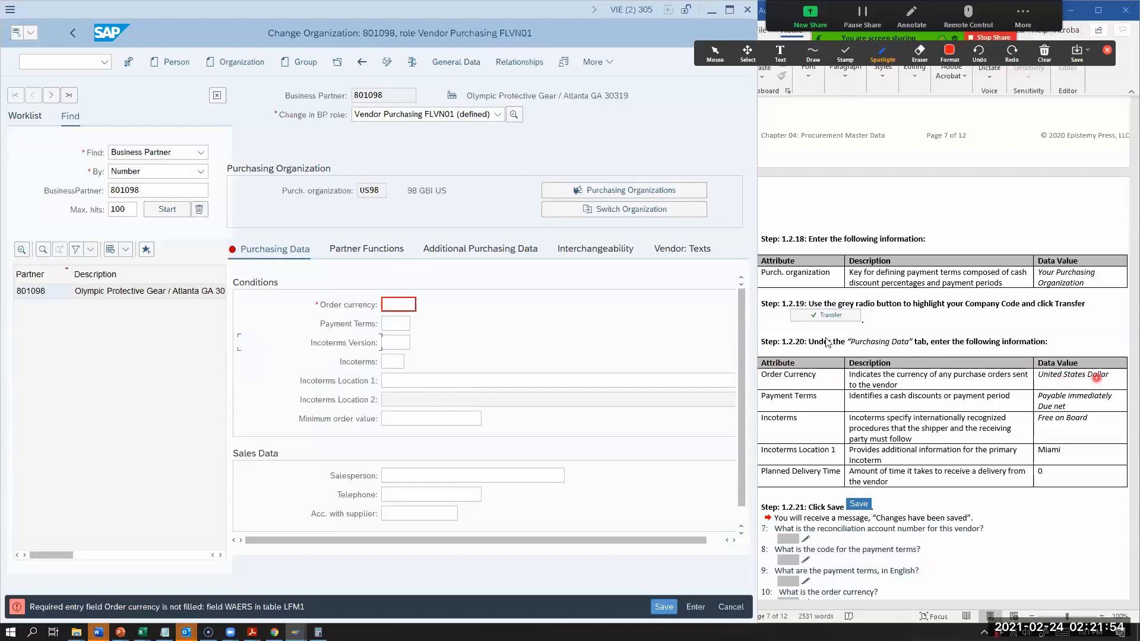
pyautogui.click(400, 306)
pyautogui.click(426, 304)
pyautogui.scroll(-20, 228, 330)
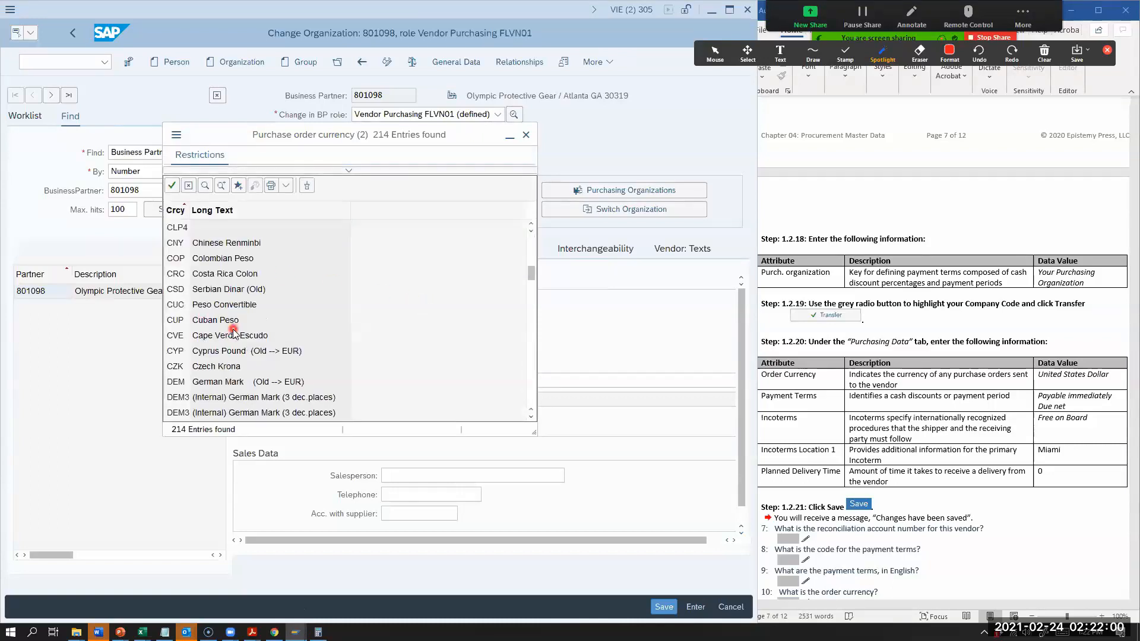
pyautogui.scroll(-20, 233, 332)
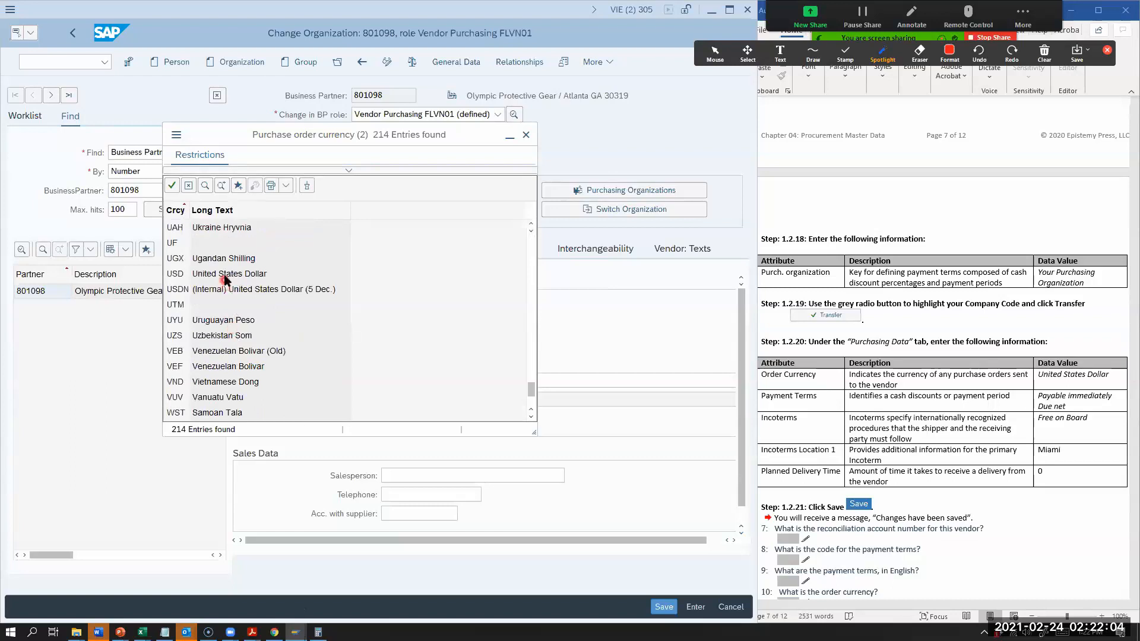
pyautogui.doubleClick(226, 274)
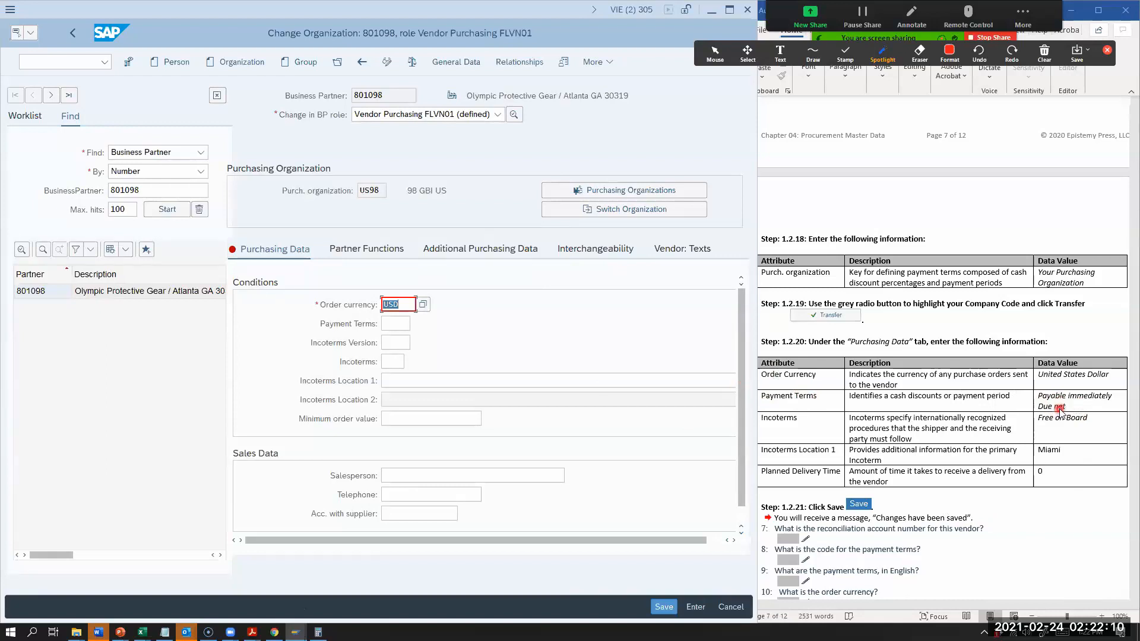
# Step: Set the vendor's purchasing payment terms to 0001 from the list of possible values
pyautogui.click(396, 324)
pyautogui.click(413, 324)
pyautogui.doubleClick(408, 117)
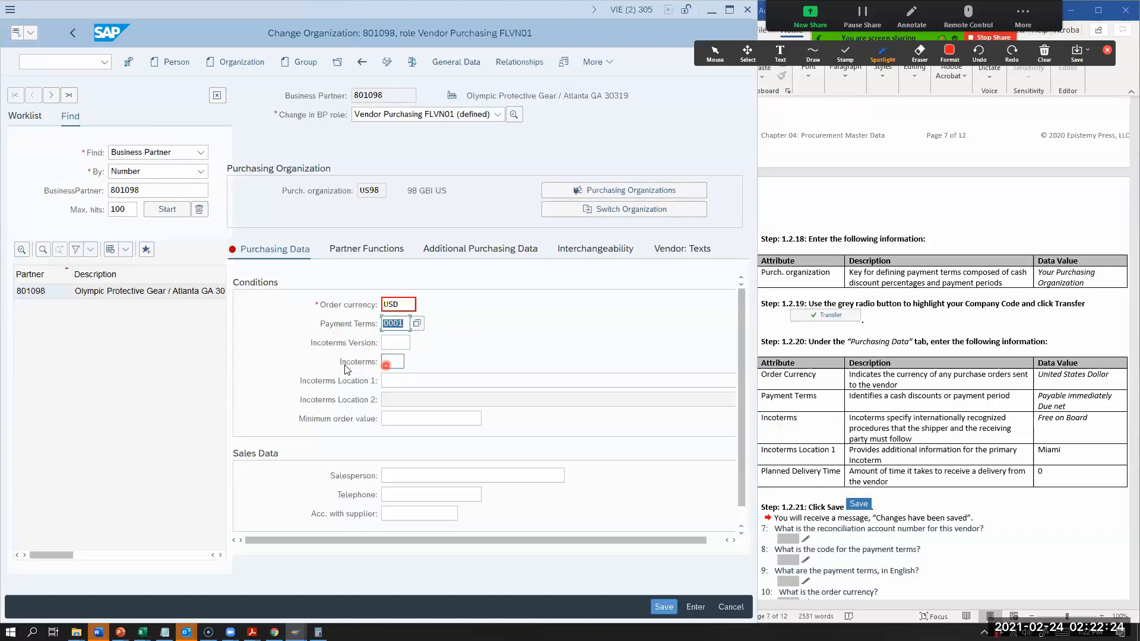
# Step: Set the vendor's Incoterms to FOB (Free on board) and enter Miami as Incoterms Location 1
pyautogui.click(386, 362)
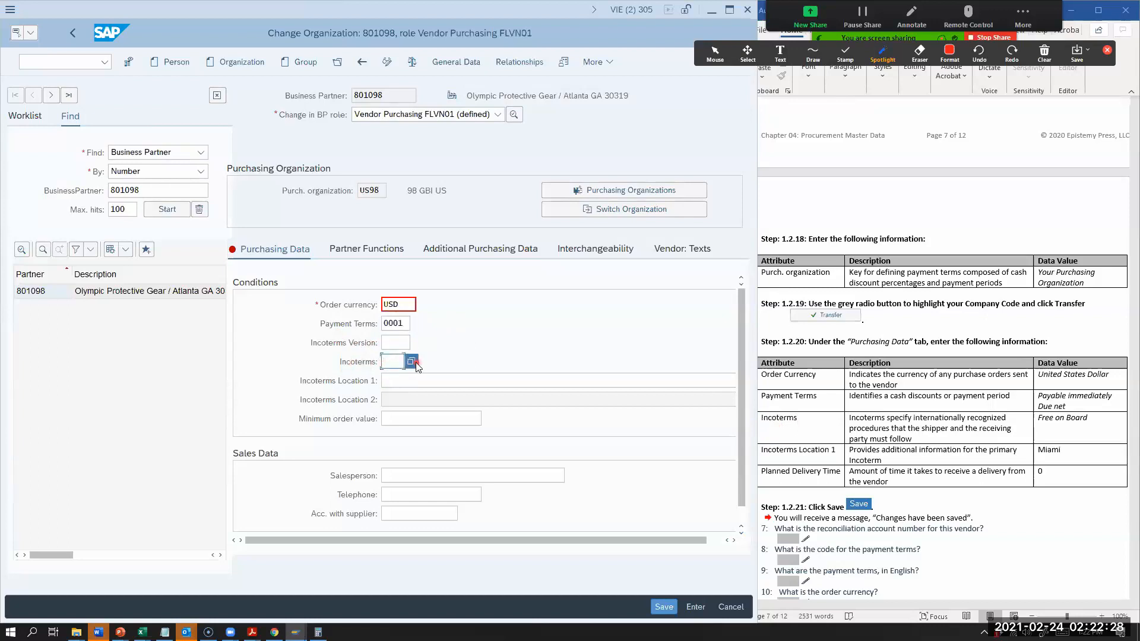
pyautogui.click(412, 362)
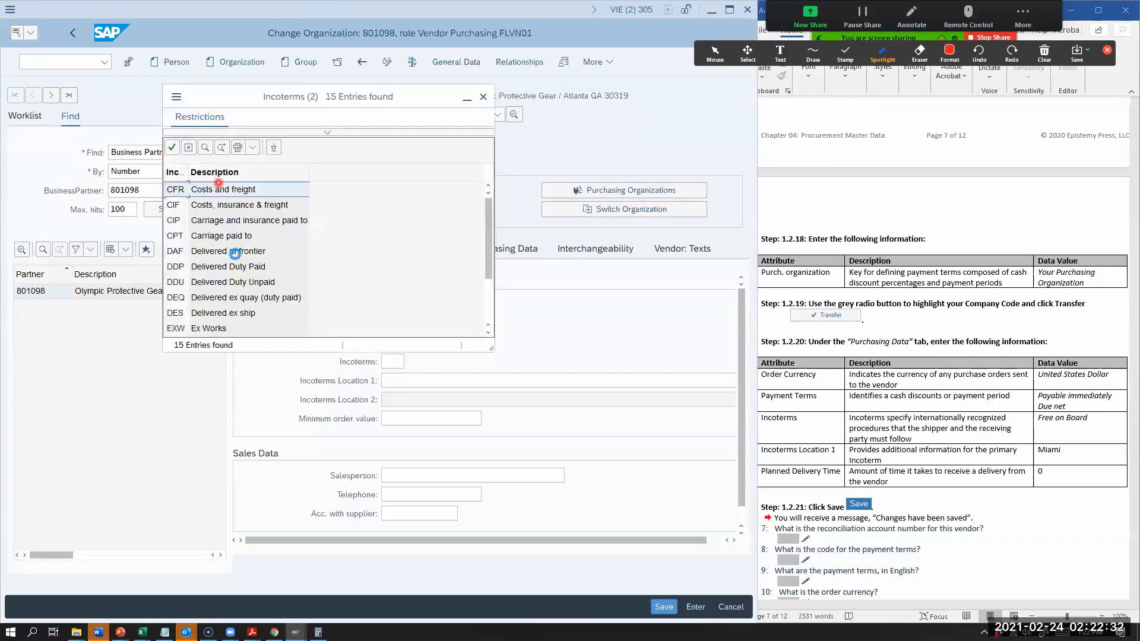
pyautogui.scroll(-2, 232, 267)
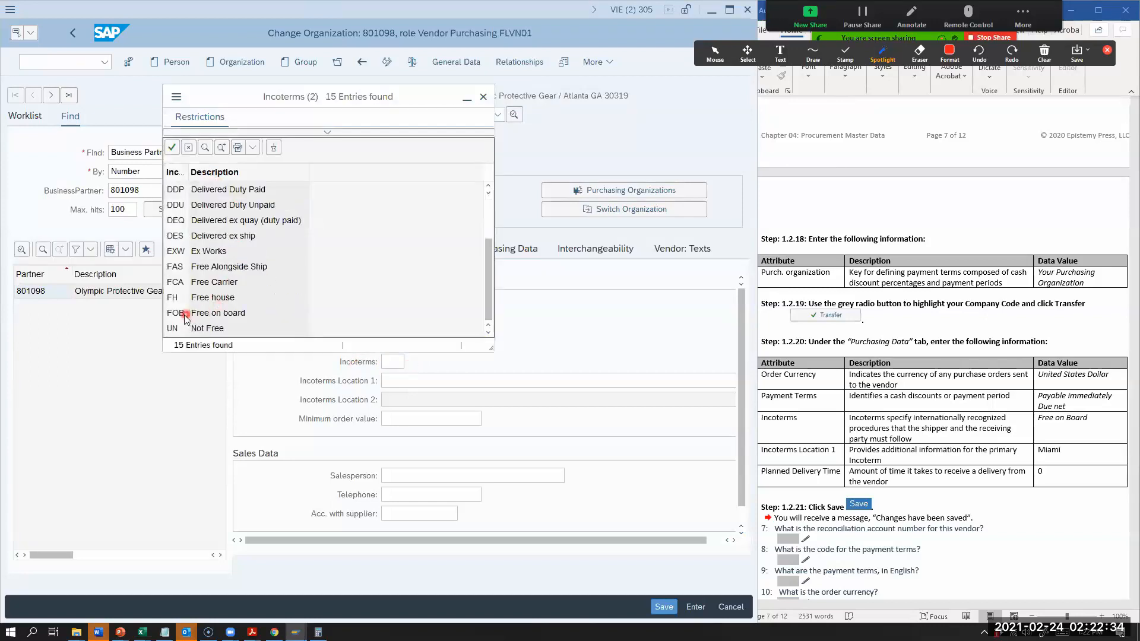
pyautogui.doubleClick(223, 319)
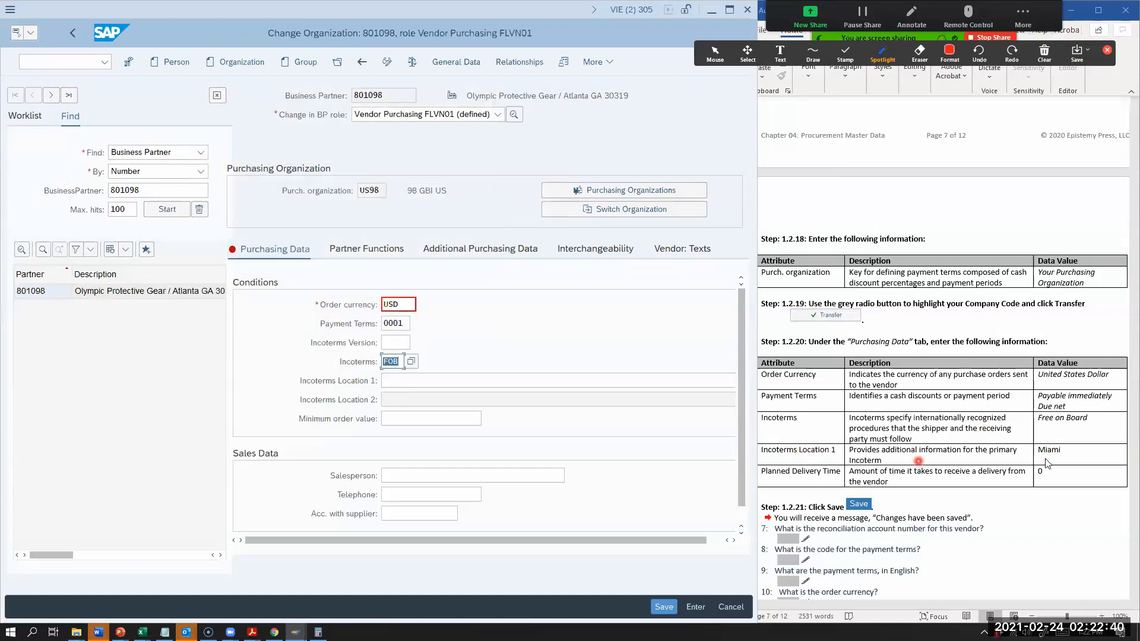
pyautogui.click(541, 381)
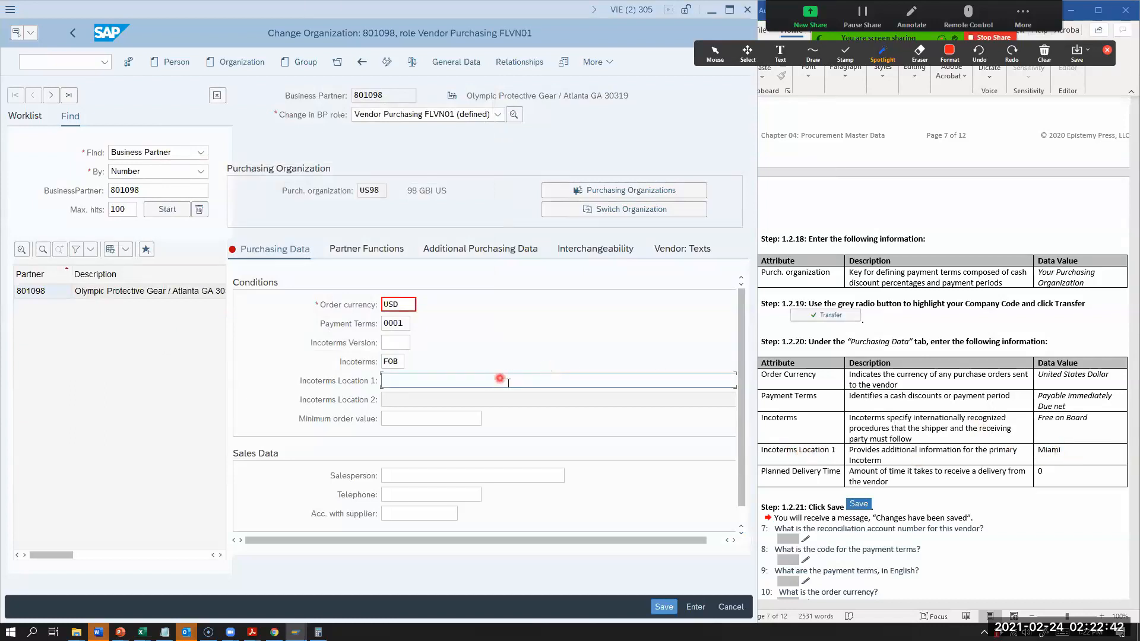
pyautogui.write('mIA')
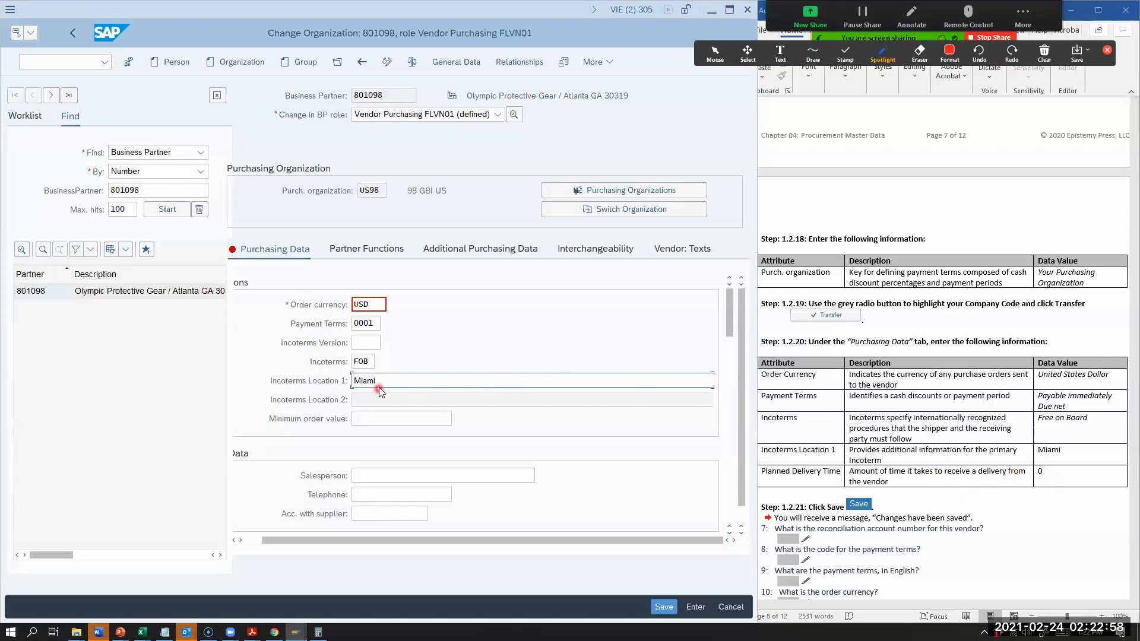
# Step: Enter a planned delivery time of 0 under the default values for material and save the vendor's purchasing data
pyautogui.scroll(-4, 381, 394)
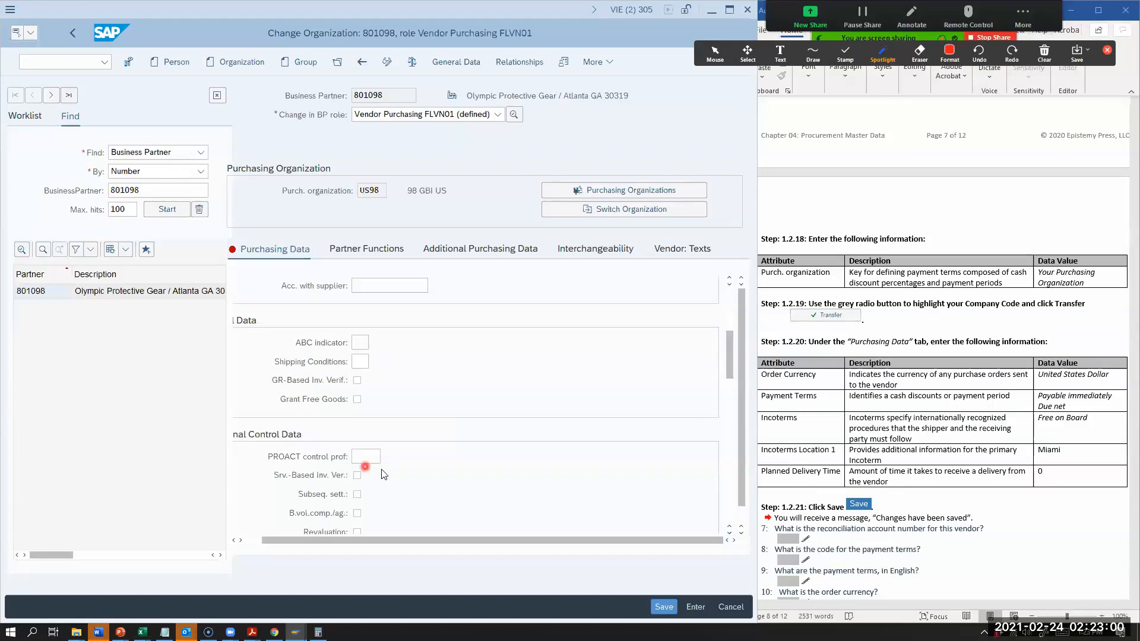
pyautogui.scroll(-6, 383, 467)
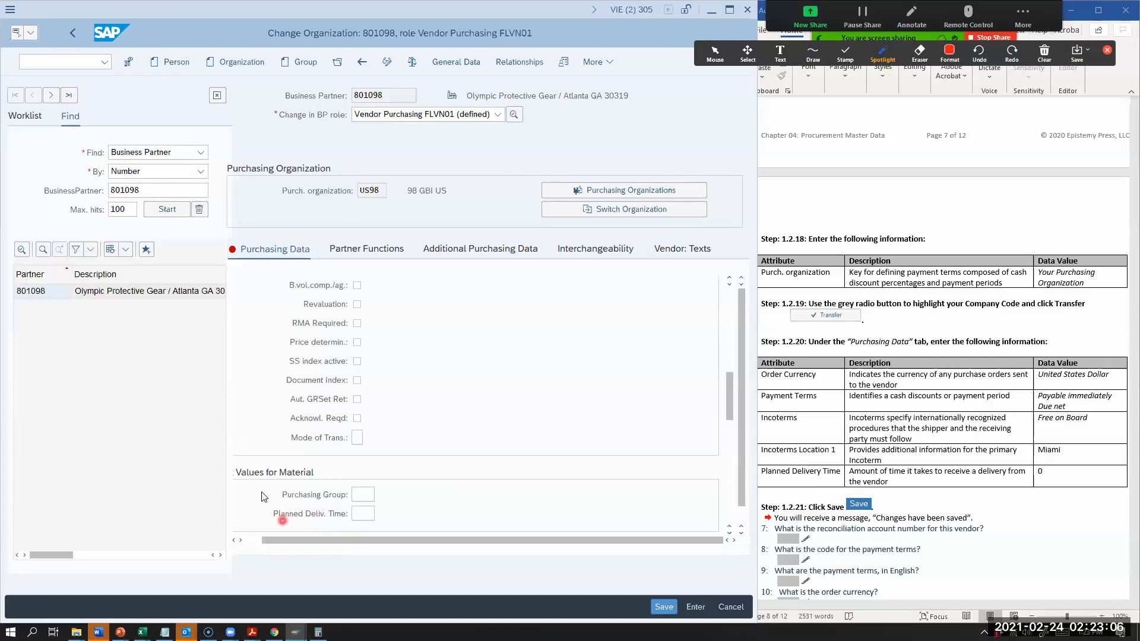
pyautogui.moveTo(268, 539); pyautogui.dragTo(254, 541)
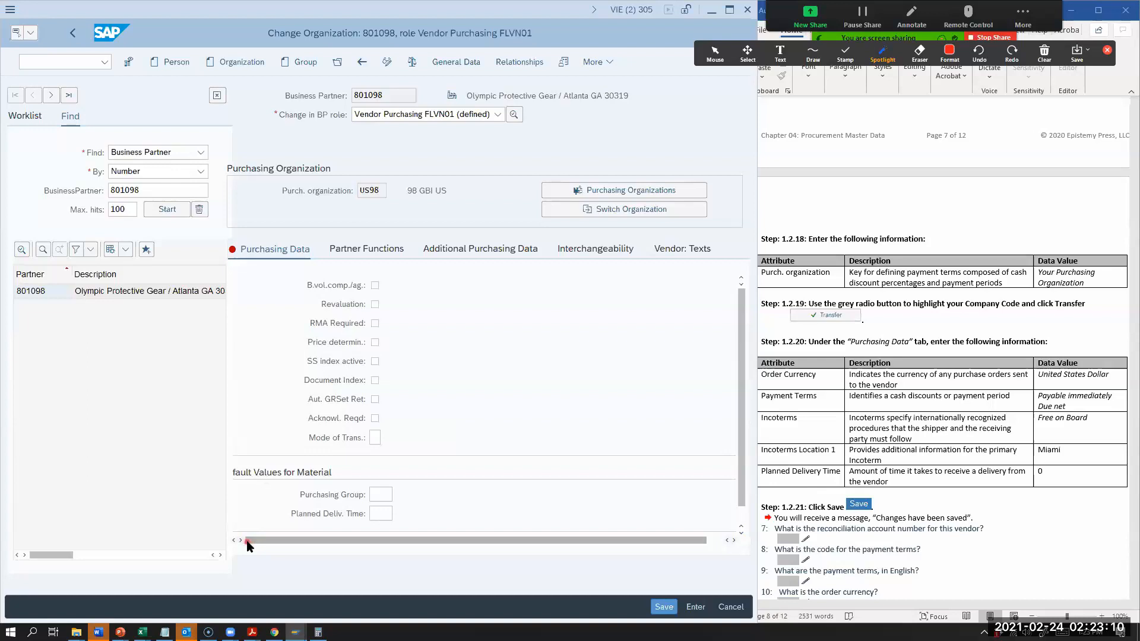
pyautogui.click(379, 514)
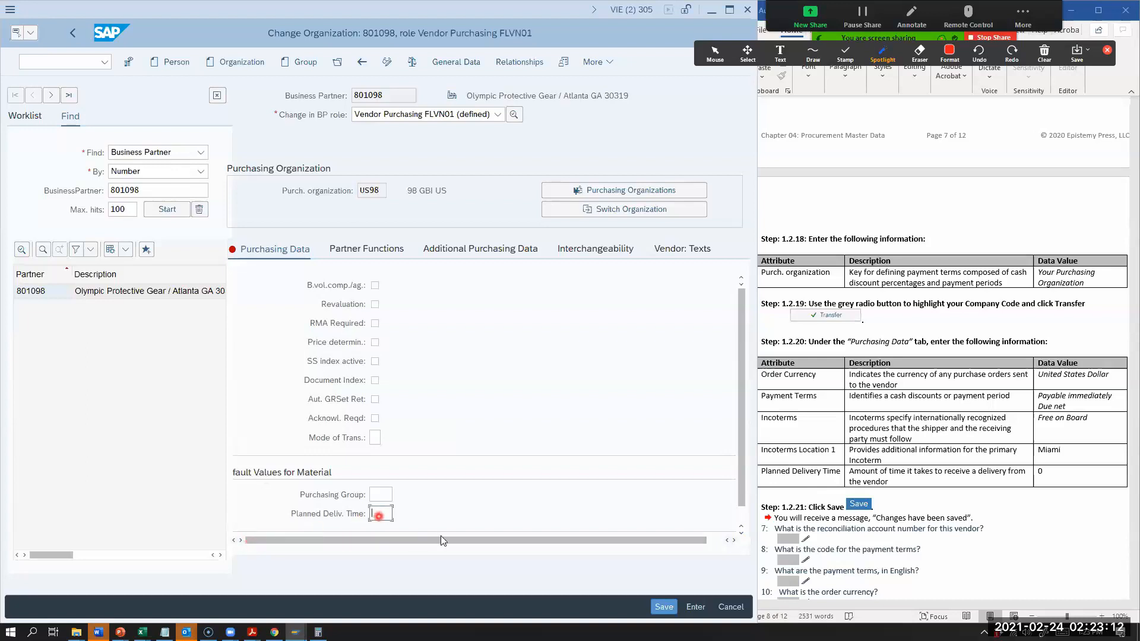
pyautogui.write('0')
pyautogui.click(666, 606)
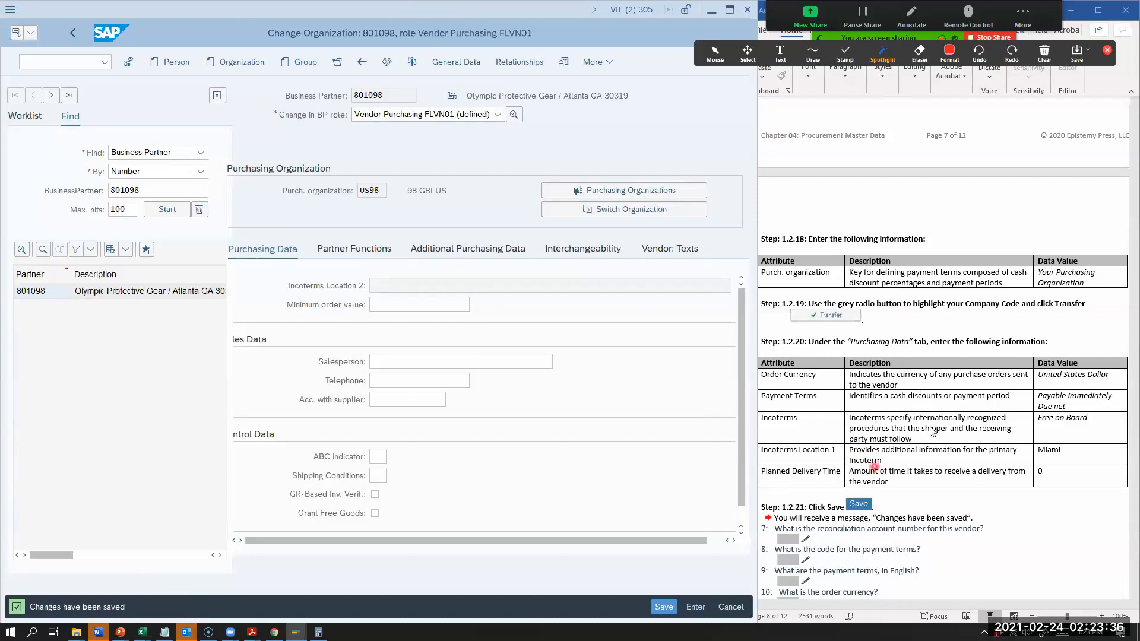
# Step: Review the worksheet's Section 1.2 steps and questions, then Sections 1.3 View Material Inventory and 1.4 View Account Balances
pyautogui.scroll(3, 894, 432)
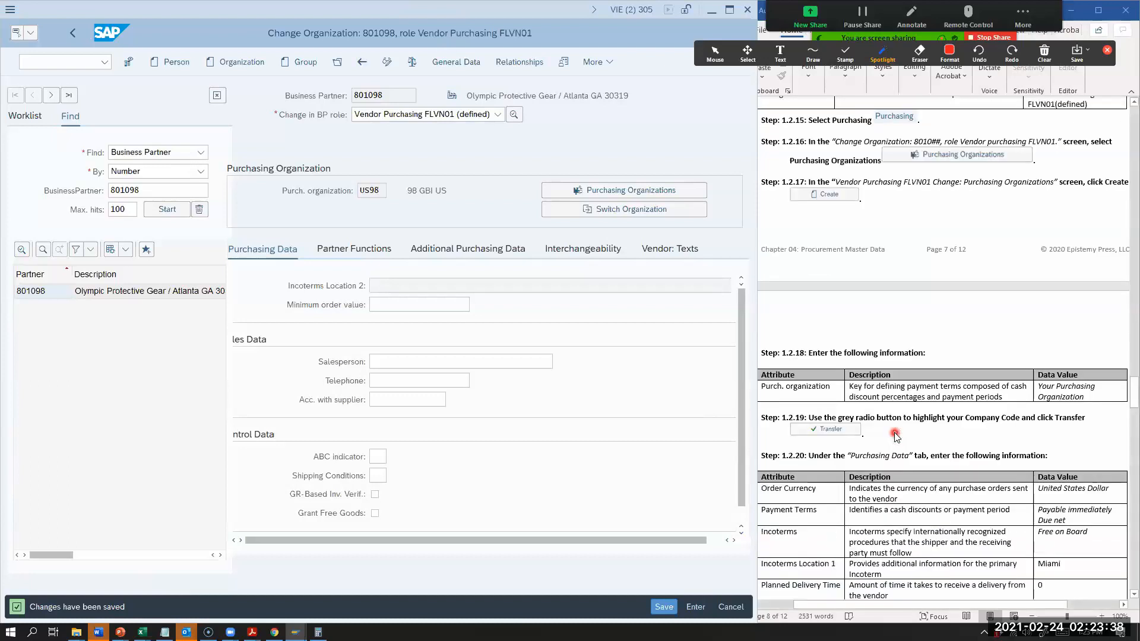
pyautogui.scroll(8, 897, 436)
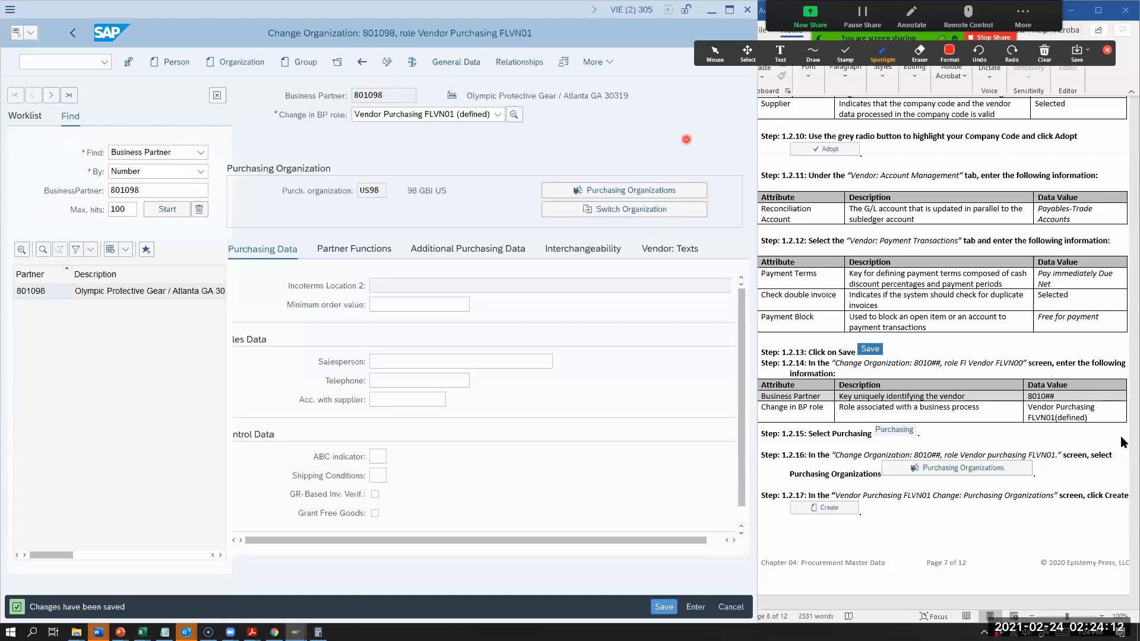
pyautogui.scroll(-6, 973, 493)
pyautogui.scroll(-5, 956, 485)
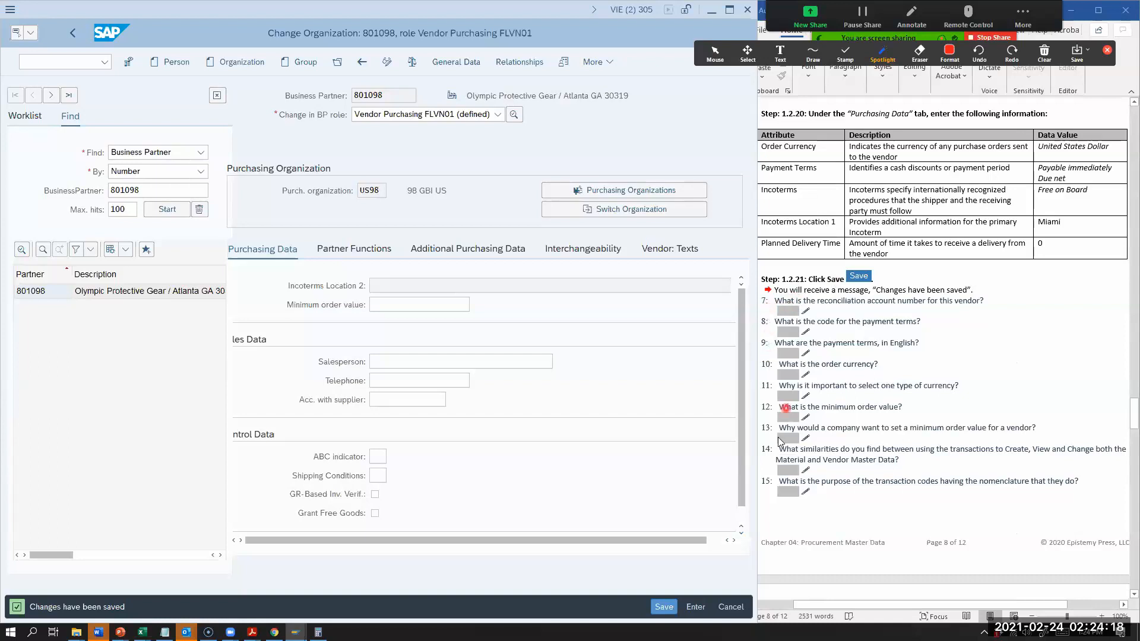
pyautogui.scroll(-1, 776, 490)
pyautogui.scroll(-5, 777, 490)
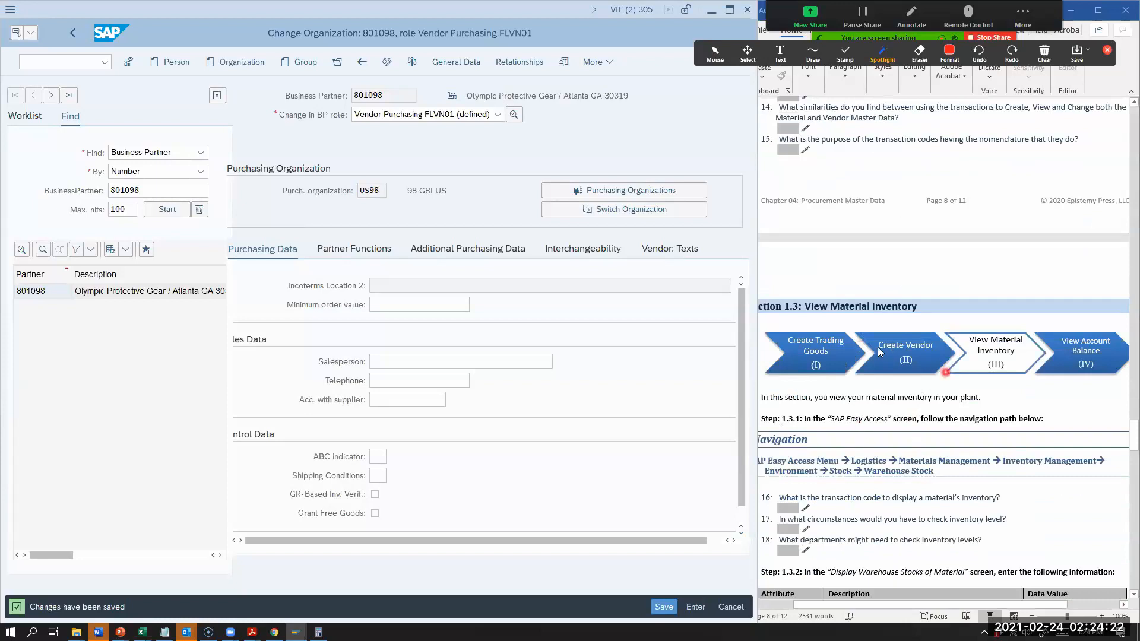
pyautogui.scroll(-2, 897, 437)
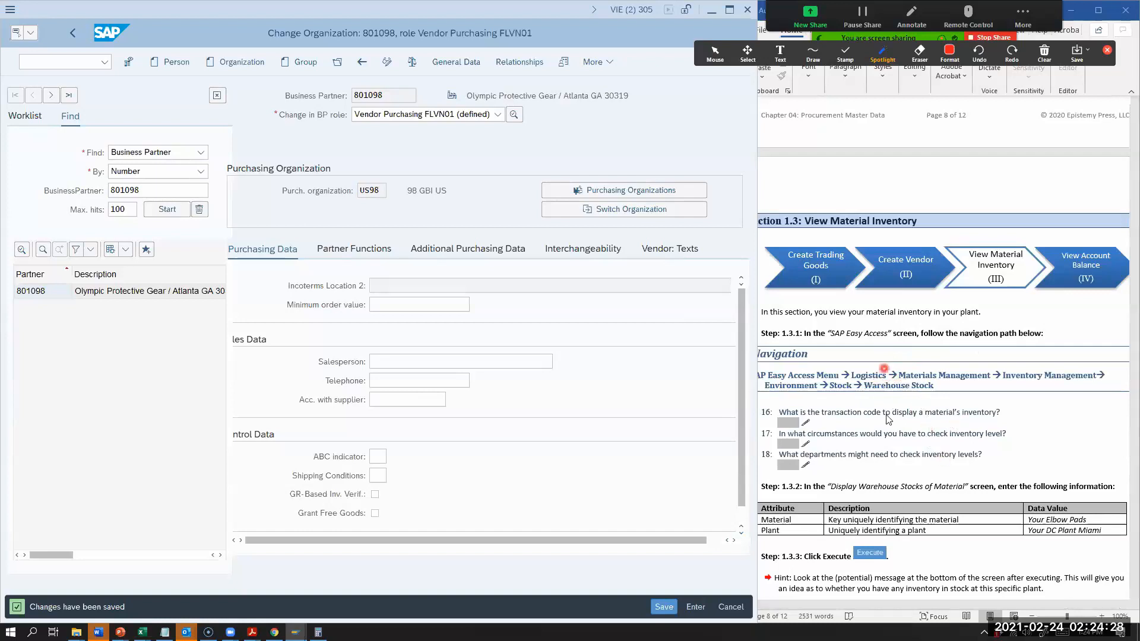
pyautogui.scroll(-5, 901, 424)
pyautogui.scroll(-3, 902, 432)
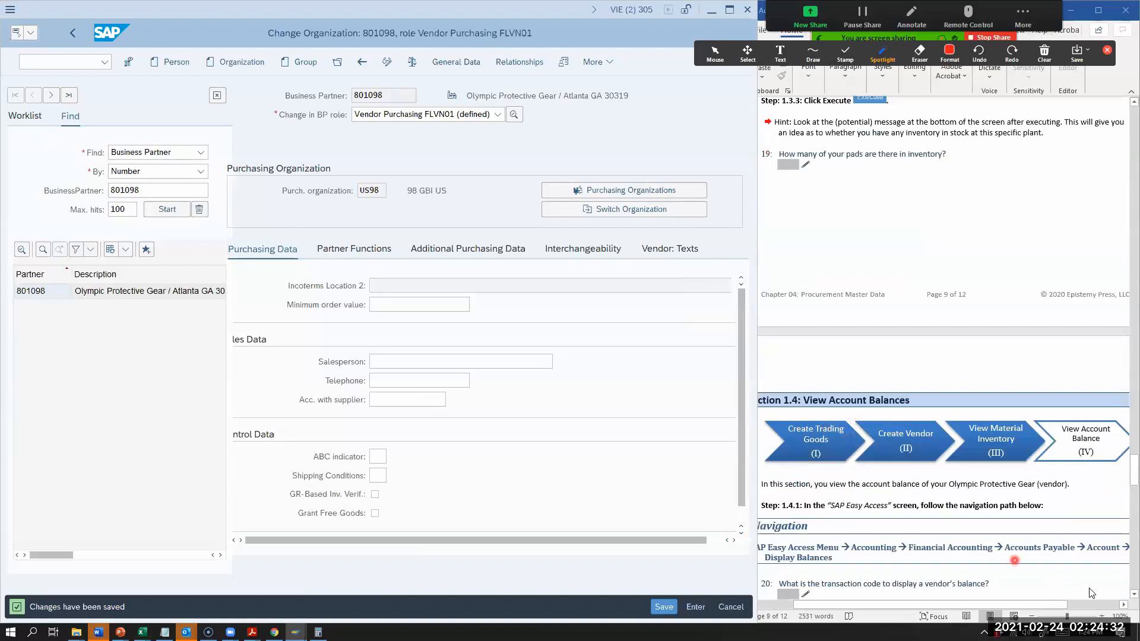
pyautogui.scroll(-2, 884, 433)
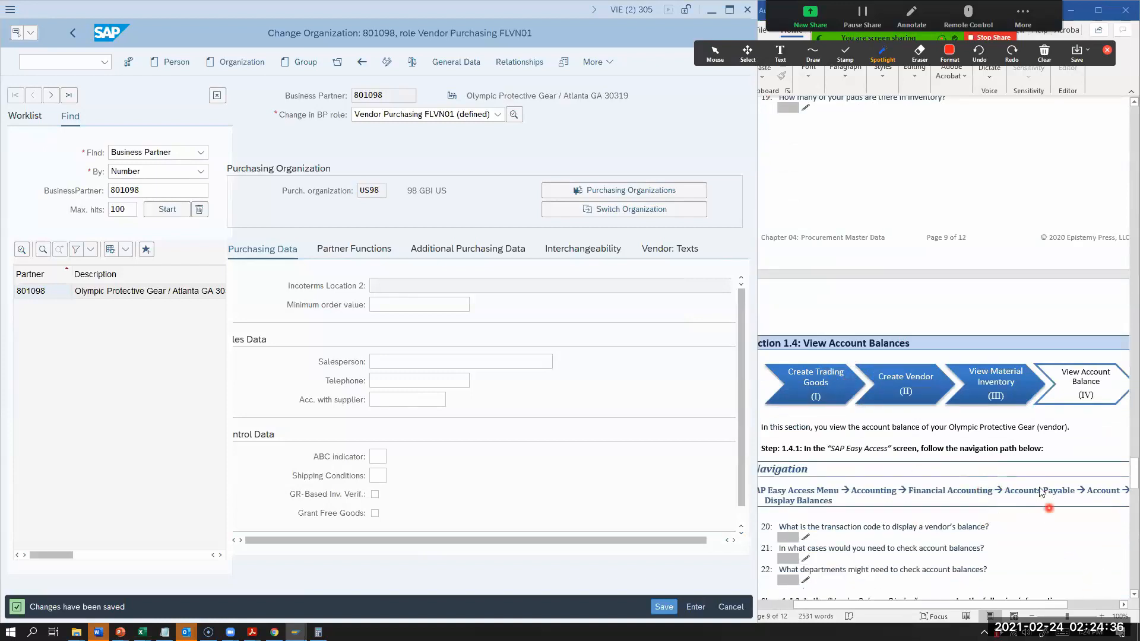
pyautogui.scroll(-2, 1008, 393)
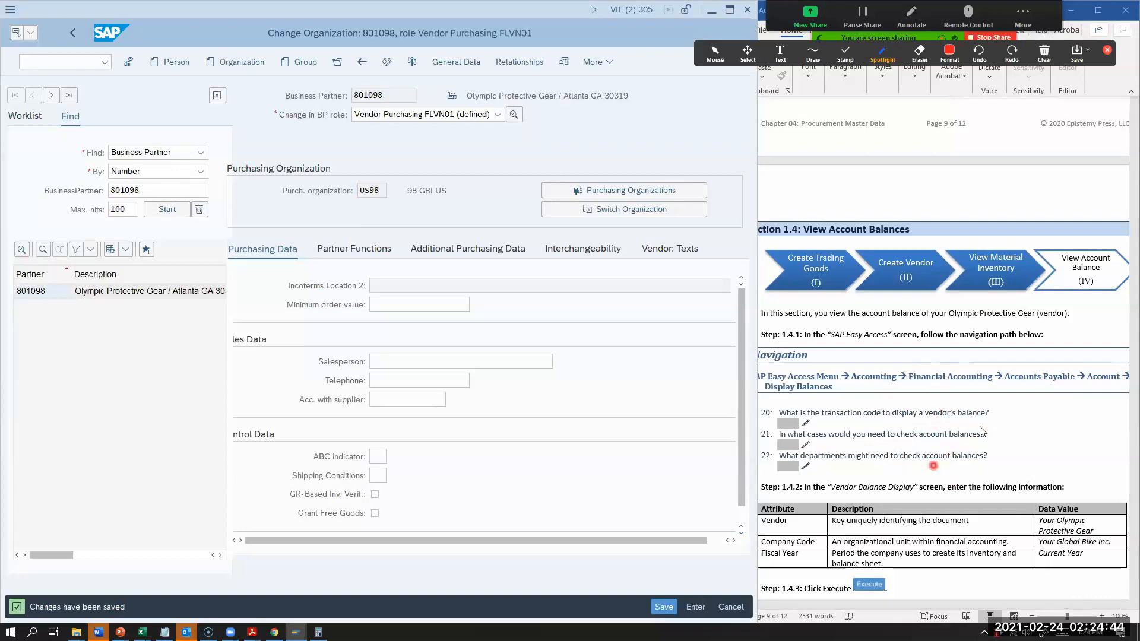
pyautogui.scroll(-1, 919, 436)
pyautogui.scroll(-1, 919, 440)
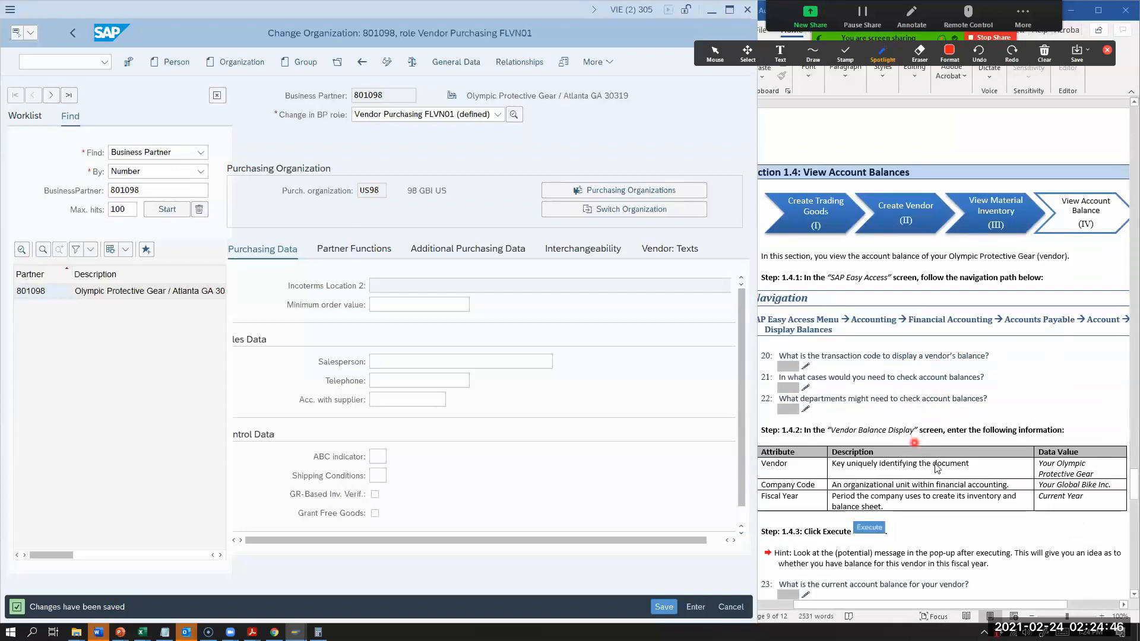
pyautogui.scroll(-2, 1021, 484)
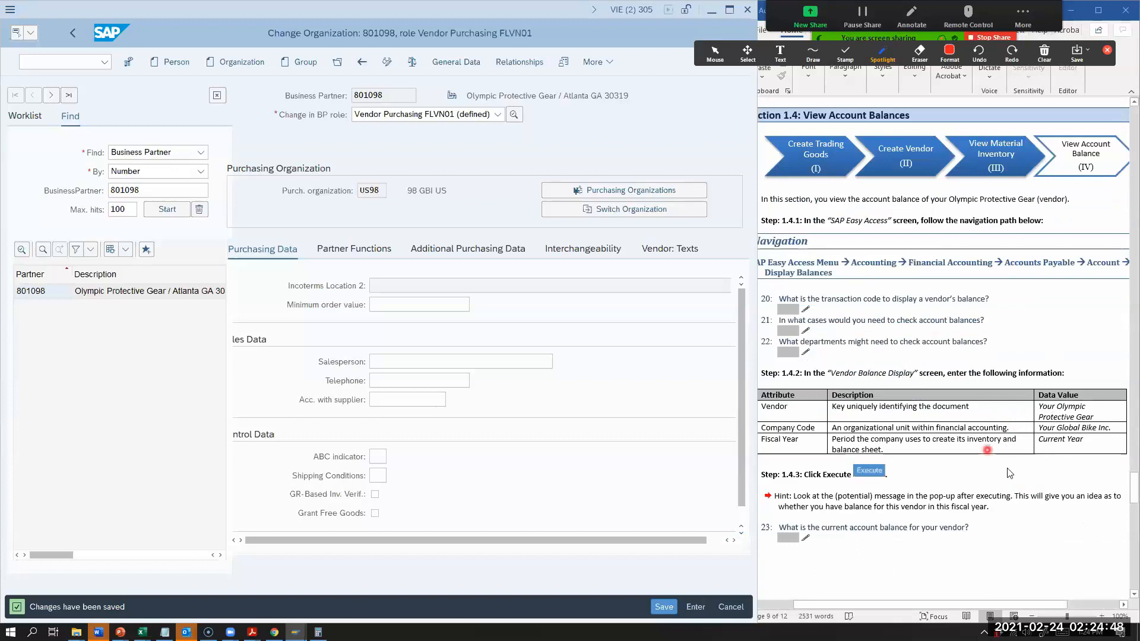